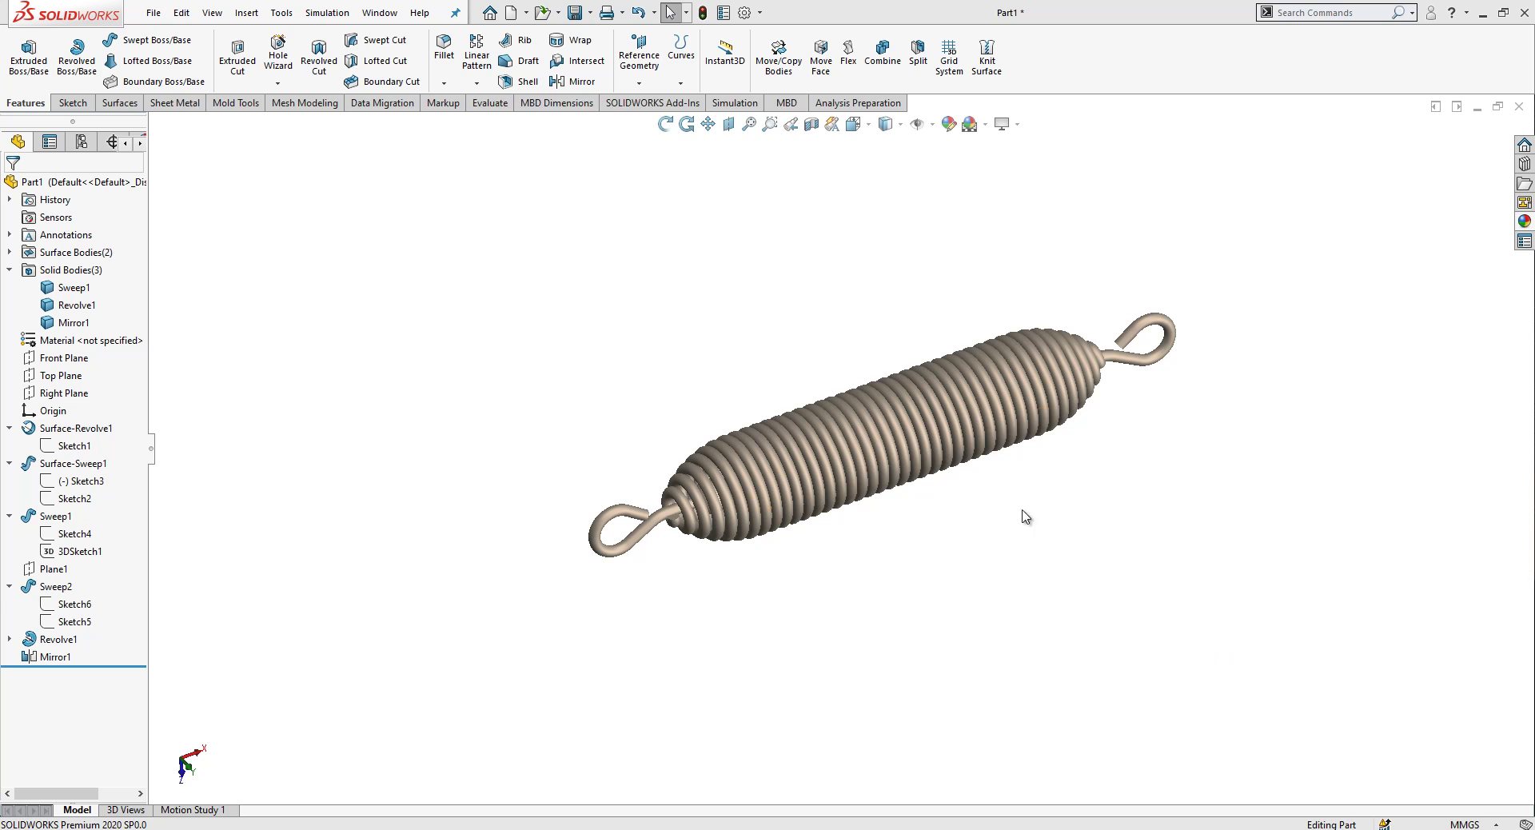
Start a new part and draw a horizontal line across the origin on a Front Plane sketch
left_click(509, 13)
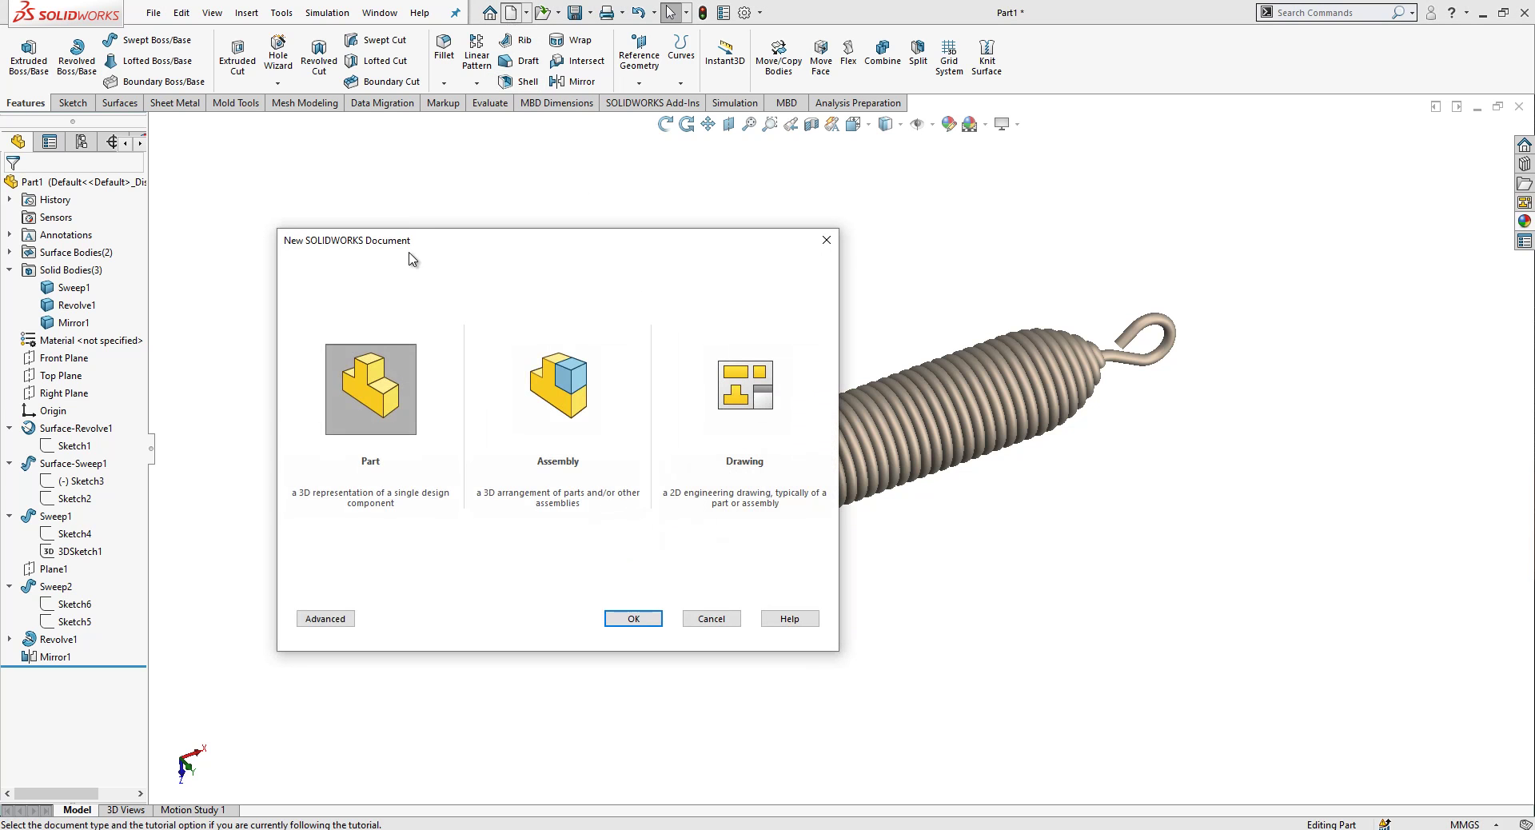
left_click(636, 618)
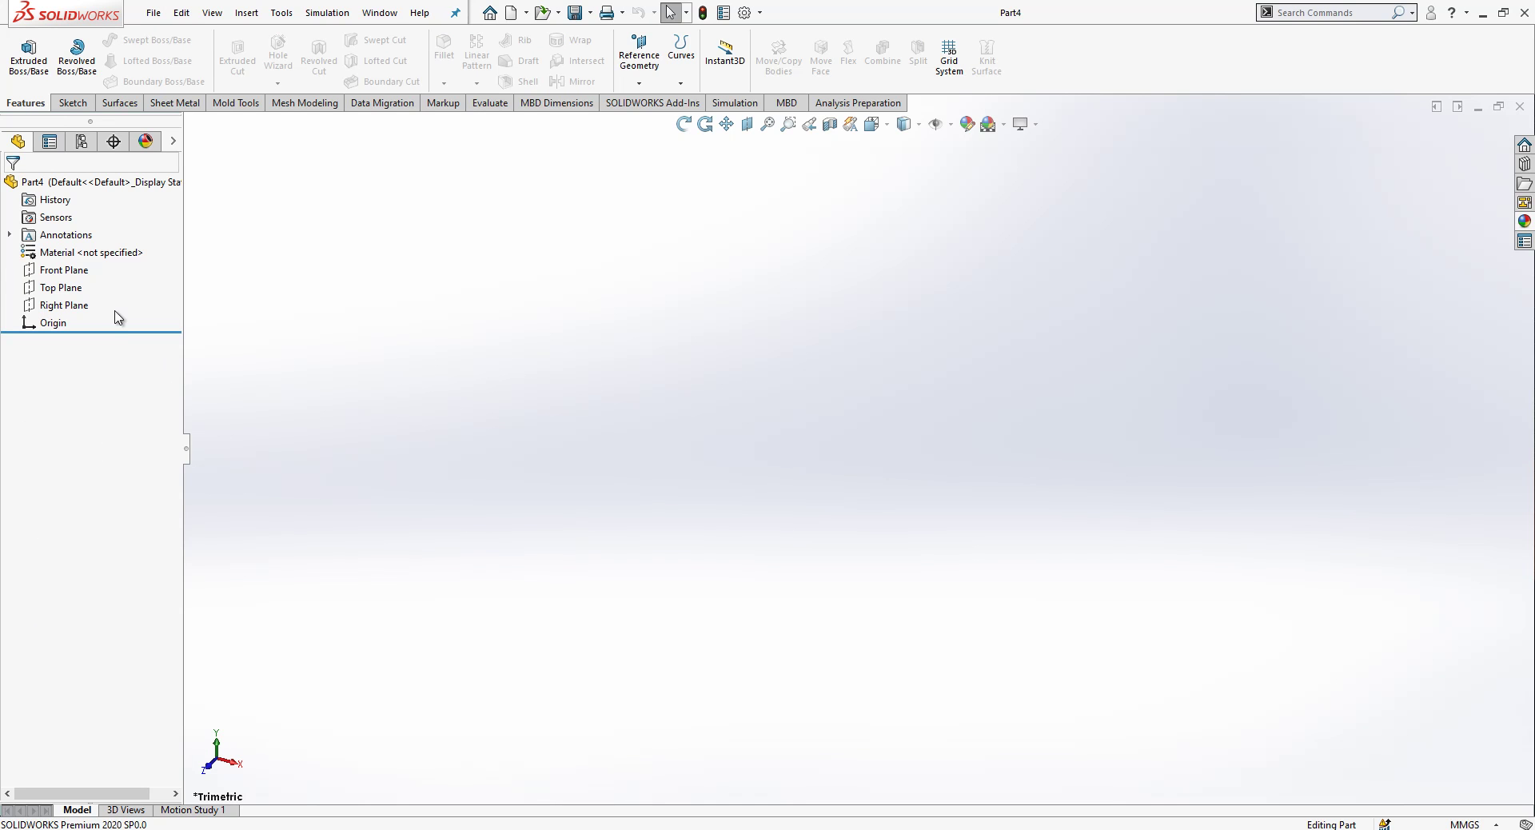
left_click(67, 270)
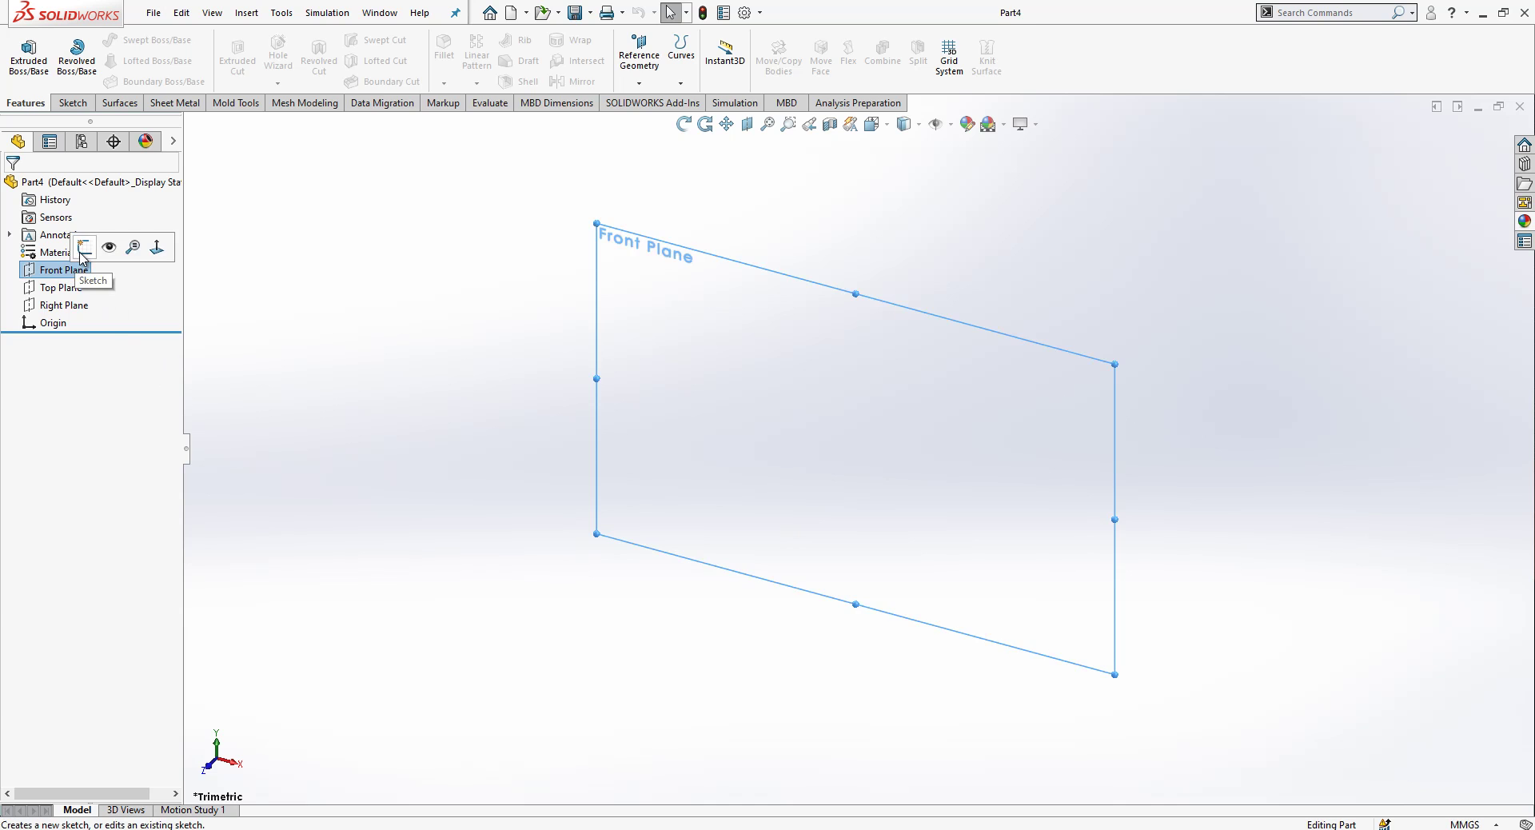
left_click(83, 247)
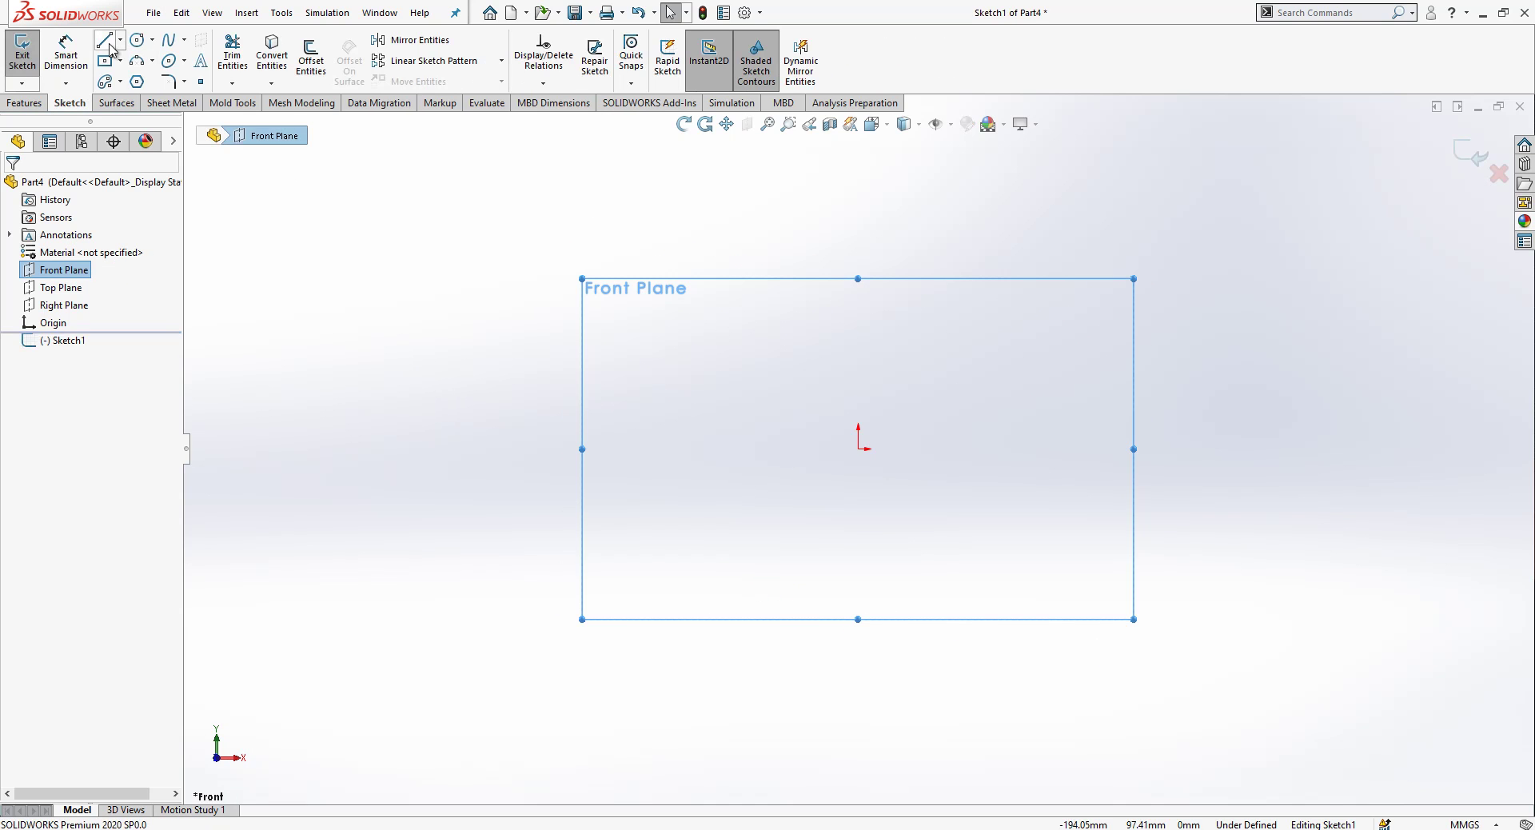
left_click(104, 39)
left_click(643, 401)
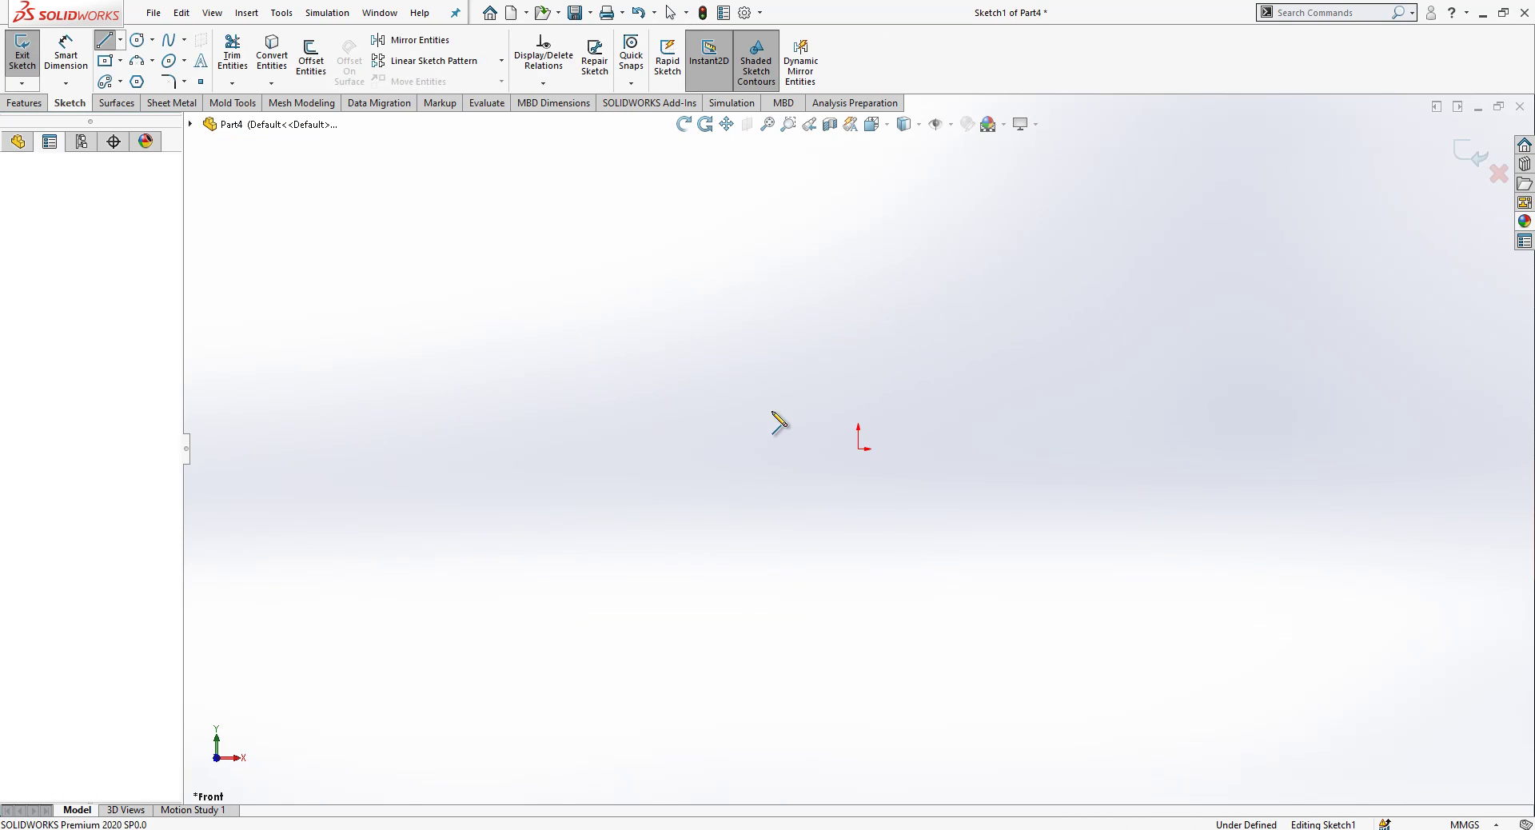
left_click(1111, 401)
key("Escape")
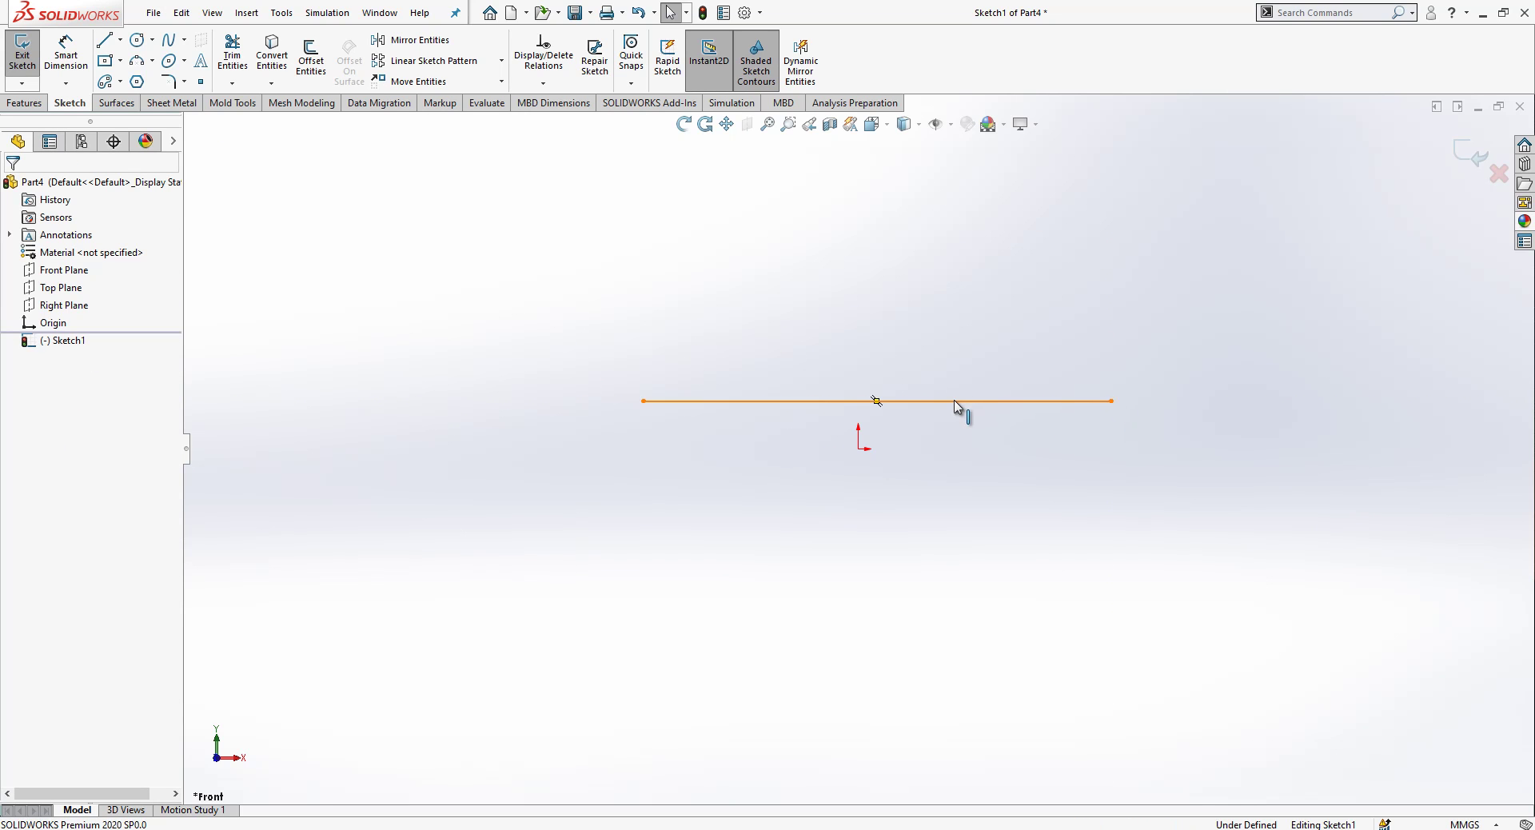
Centre the line's midpoint on the origin and make it a construction line
left_click(955, 401)
left_click(859, 449, "ctrl")
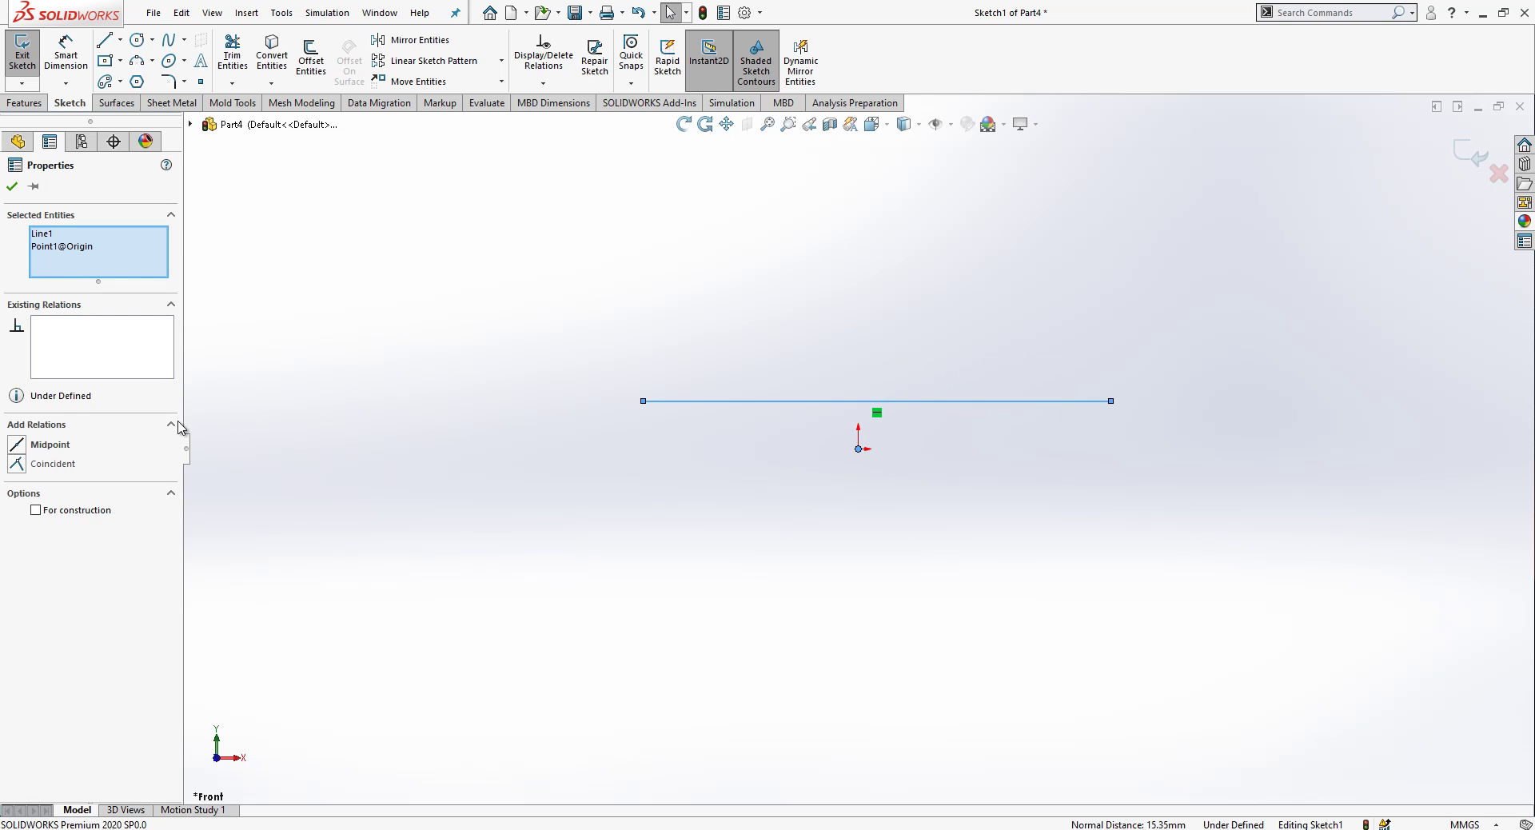
left_click(64, 445)
left_click(564, 392)
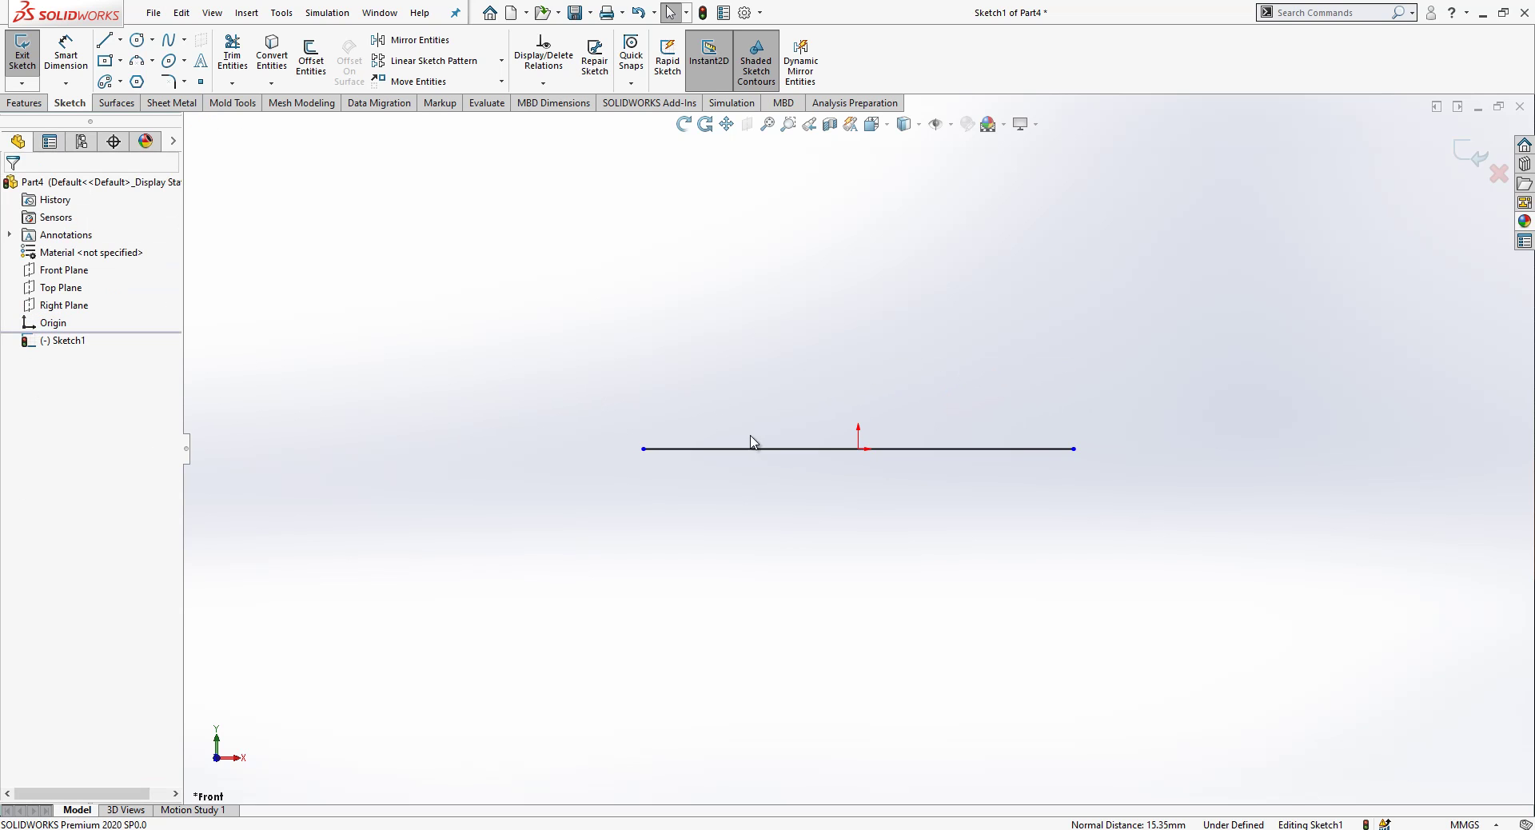
left_click(777, 449)
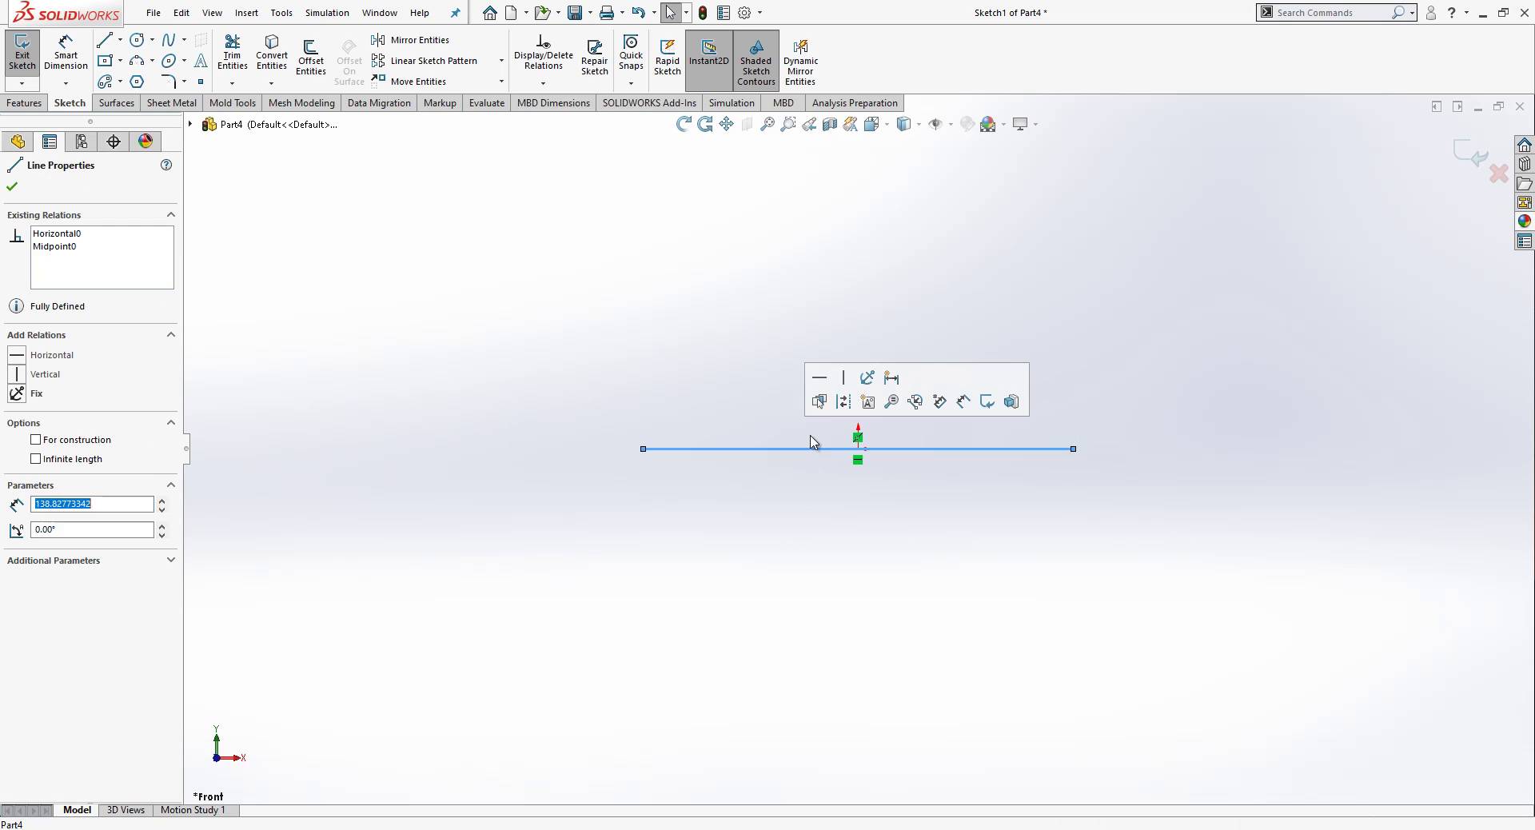
left_click(844, 401)
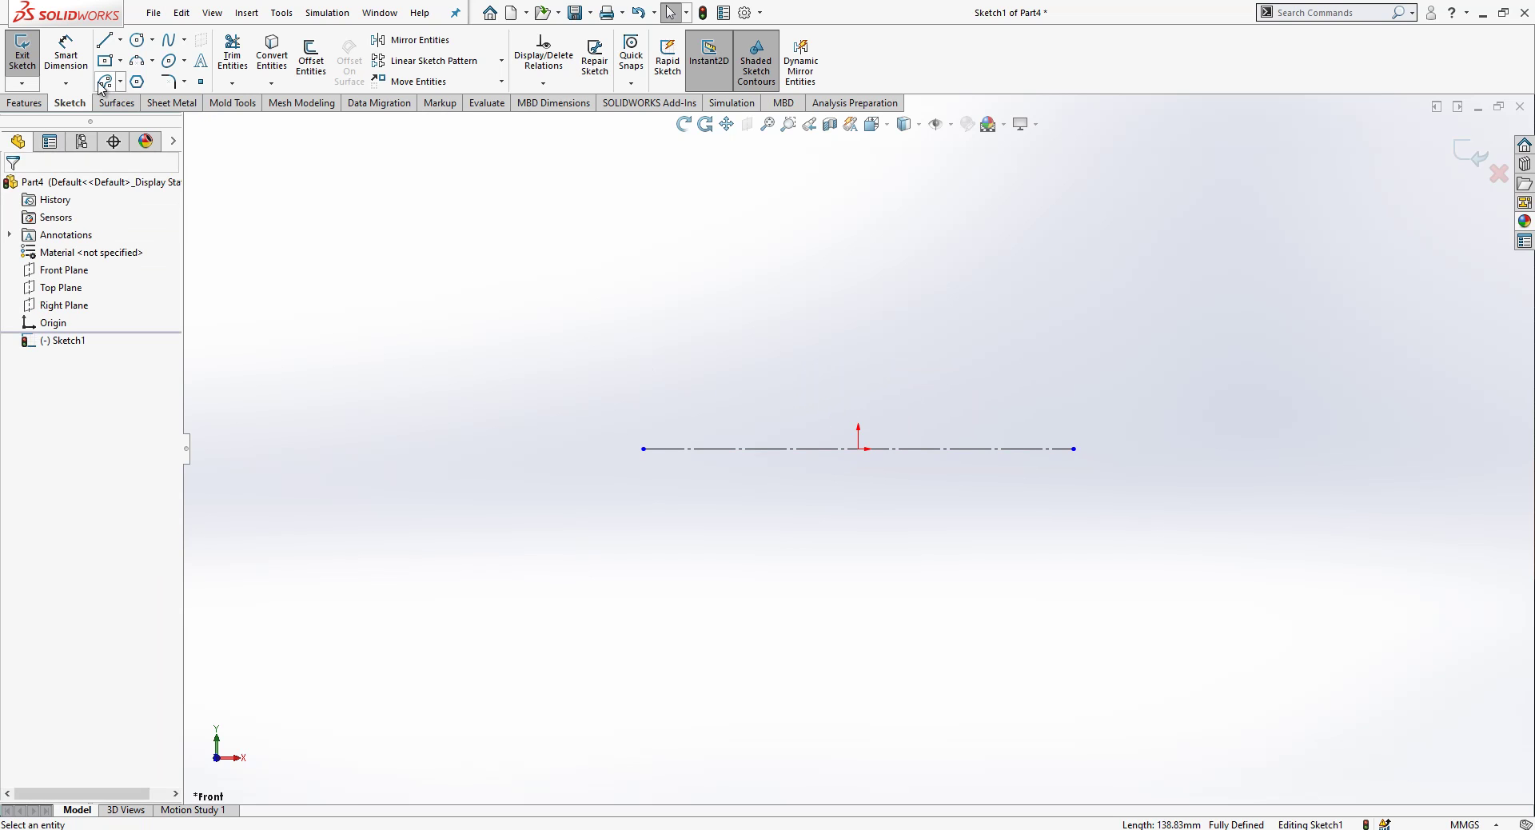
Dimension the construction line to 40 mm
left_click(66, 55)
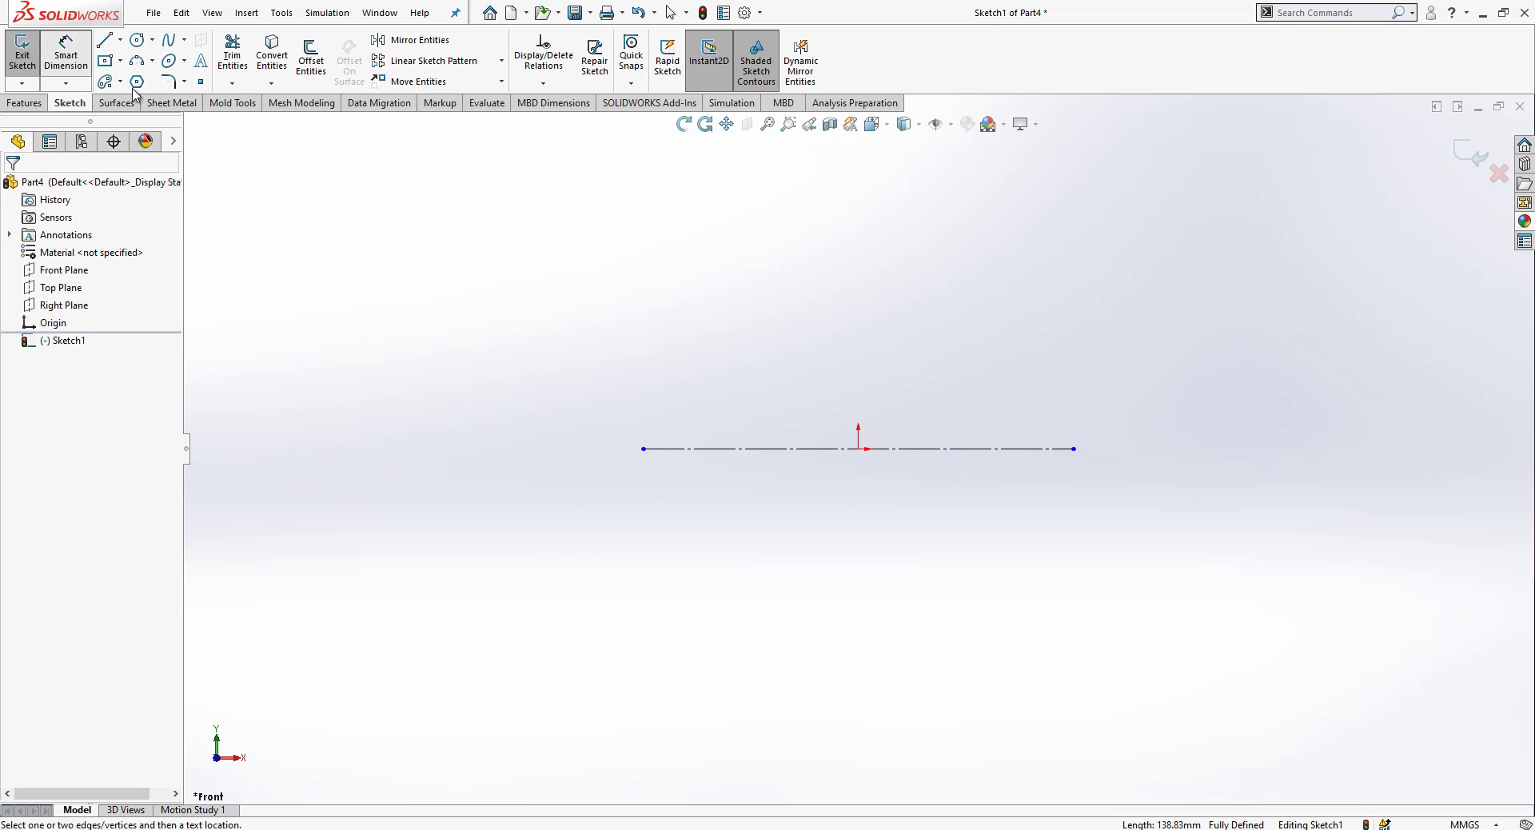
left_click(765, 449)
left_click(767, 533)
type("40")
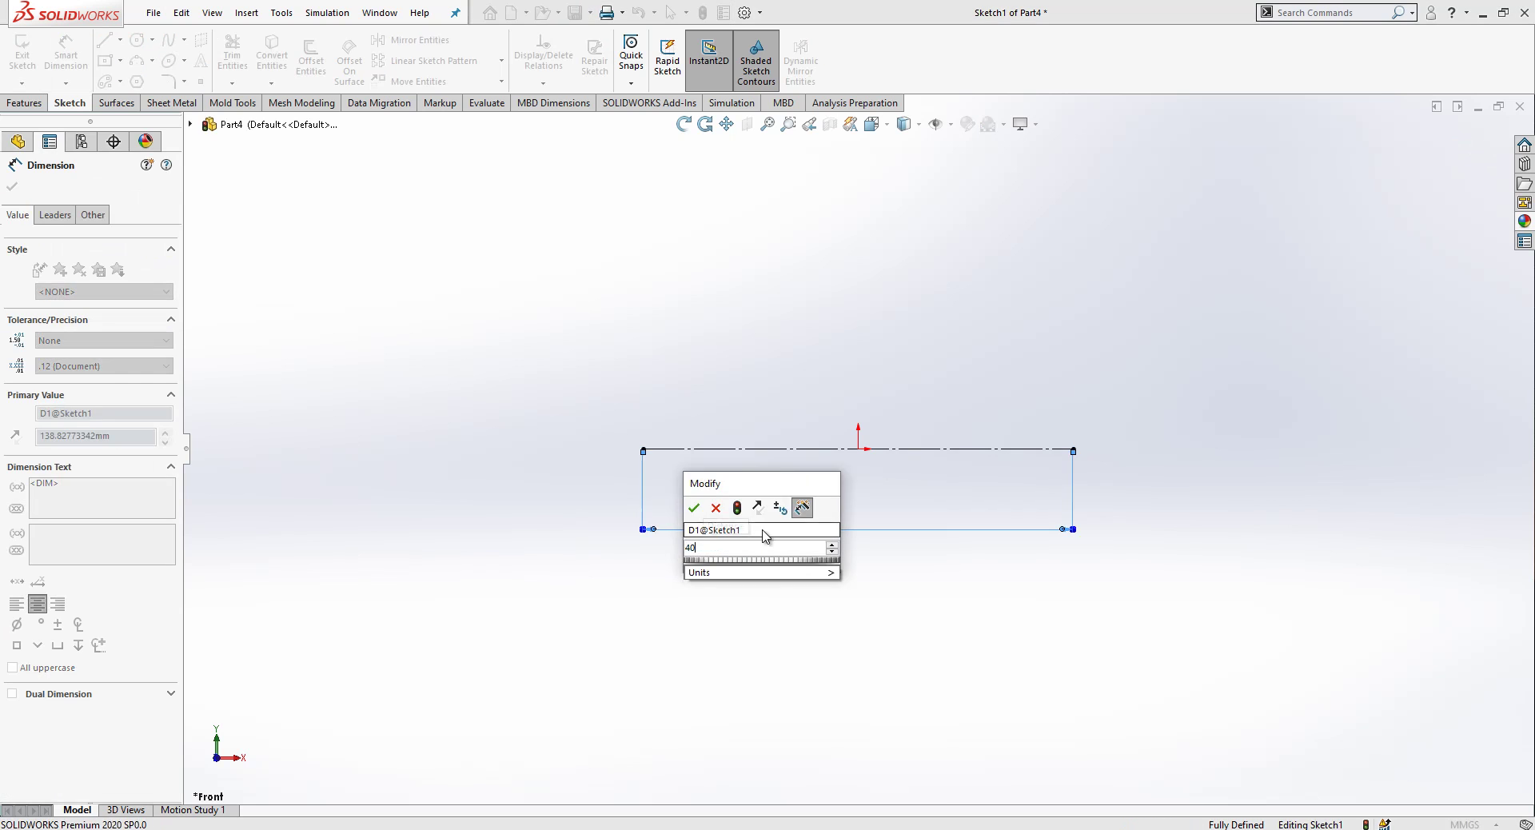
key("Return")
Draw a short vertical line up from the origin, then a horizontal top line leftward
left_click(781, 316)
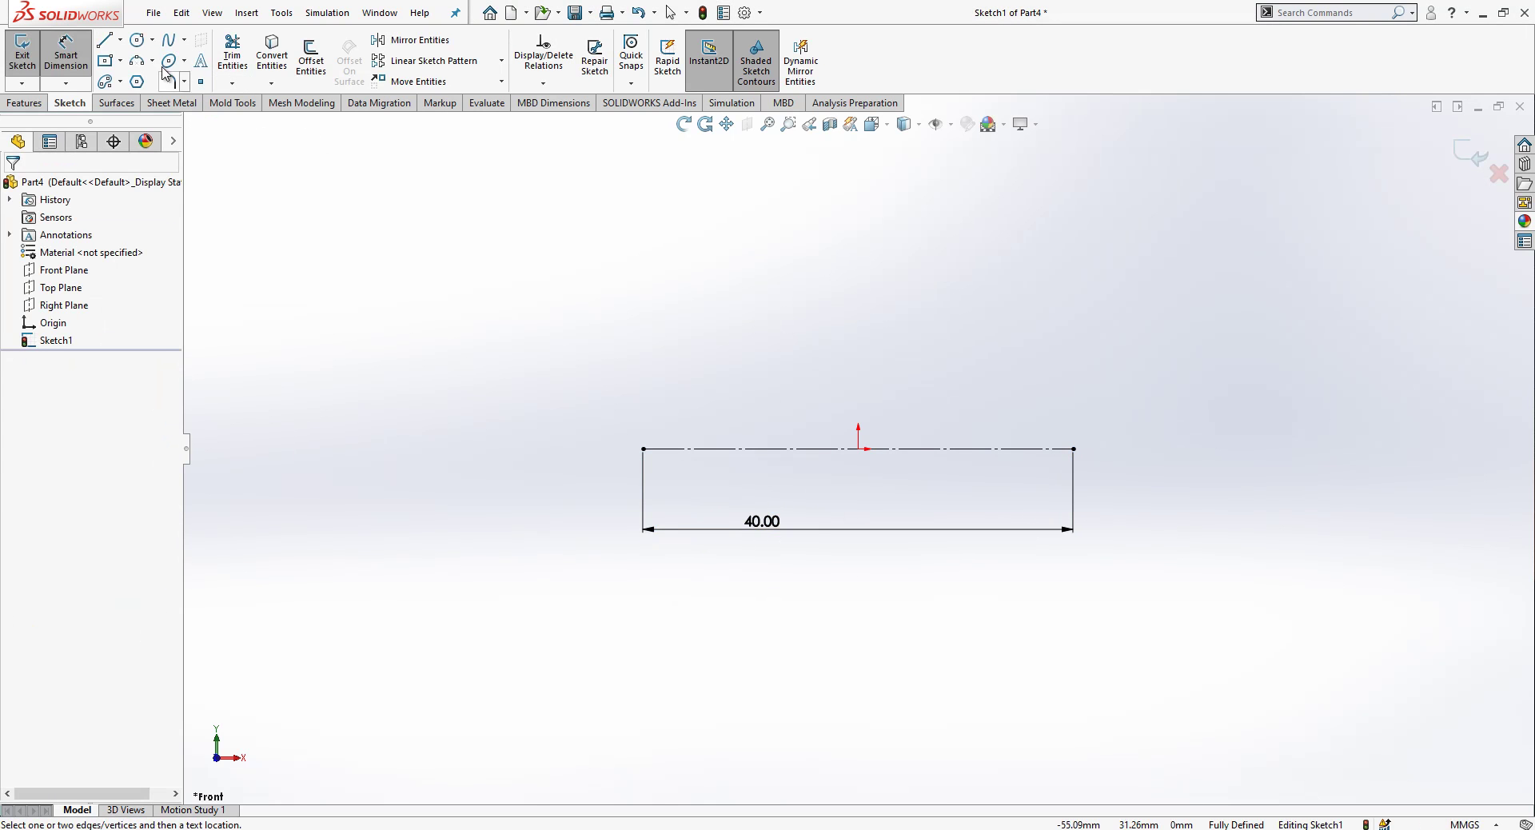
left_click(107, 43)
left_click(859, 449)
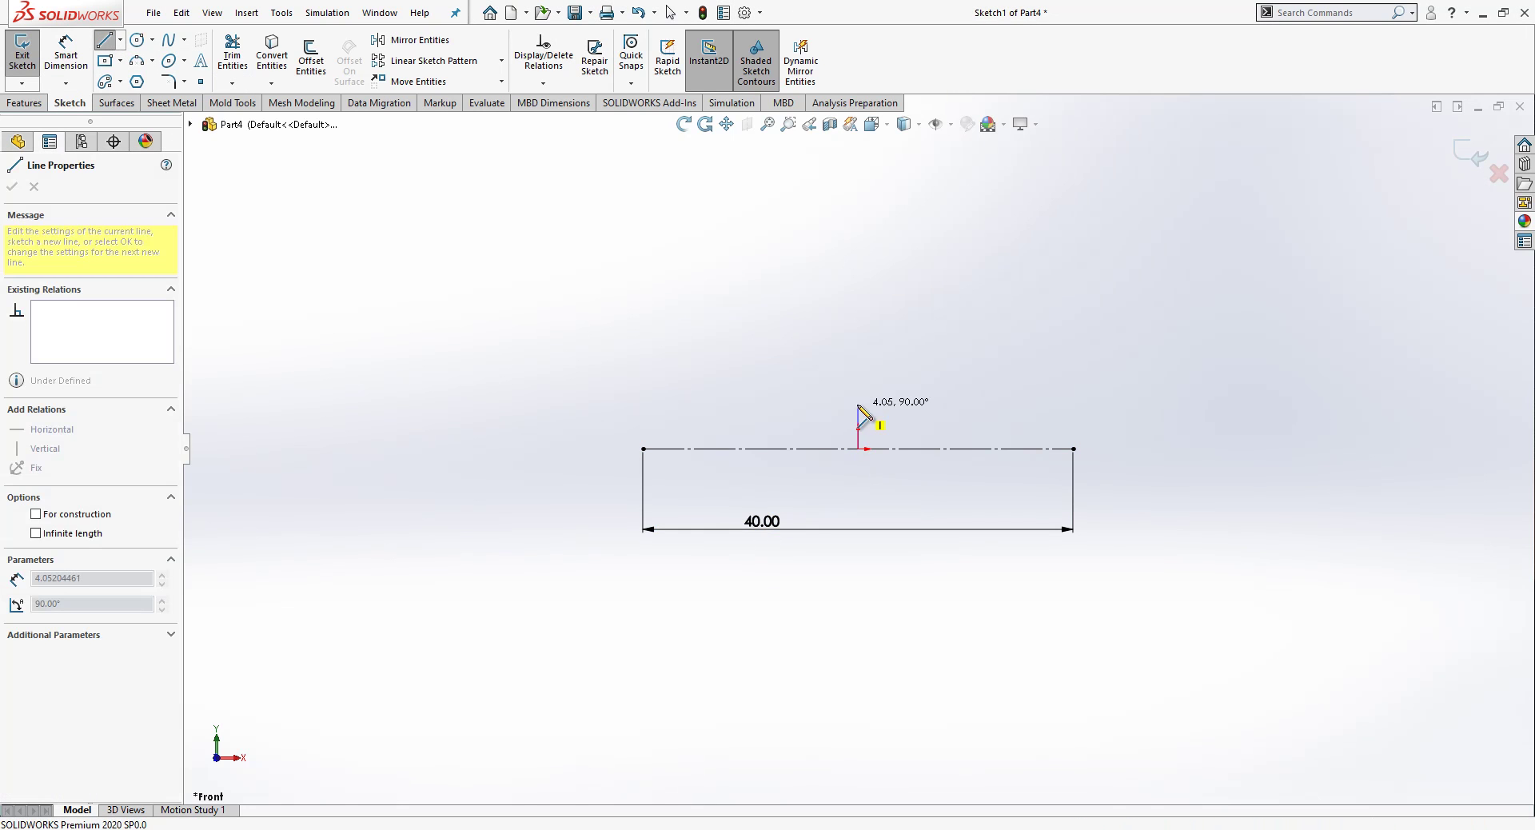
left_click(859, 397)
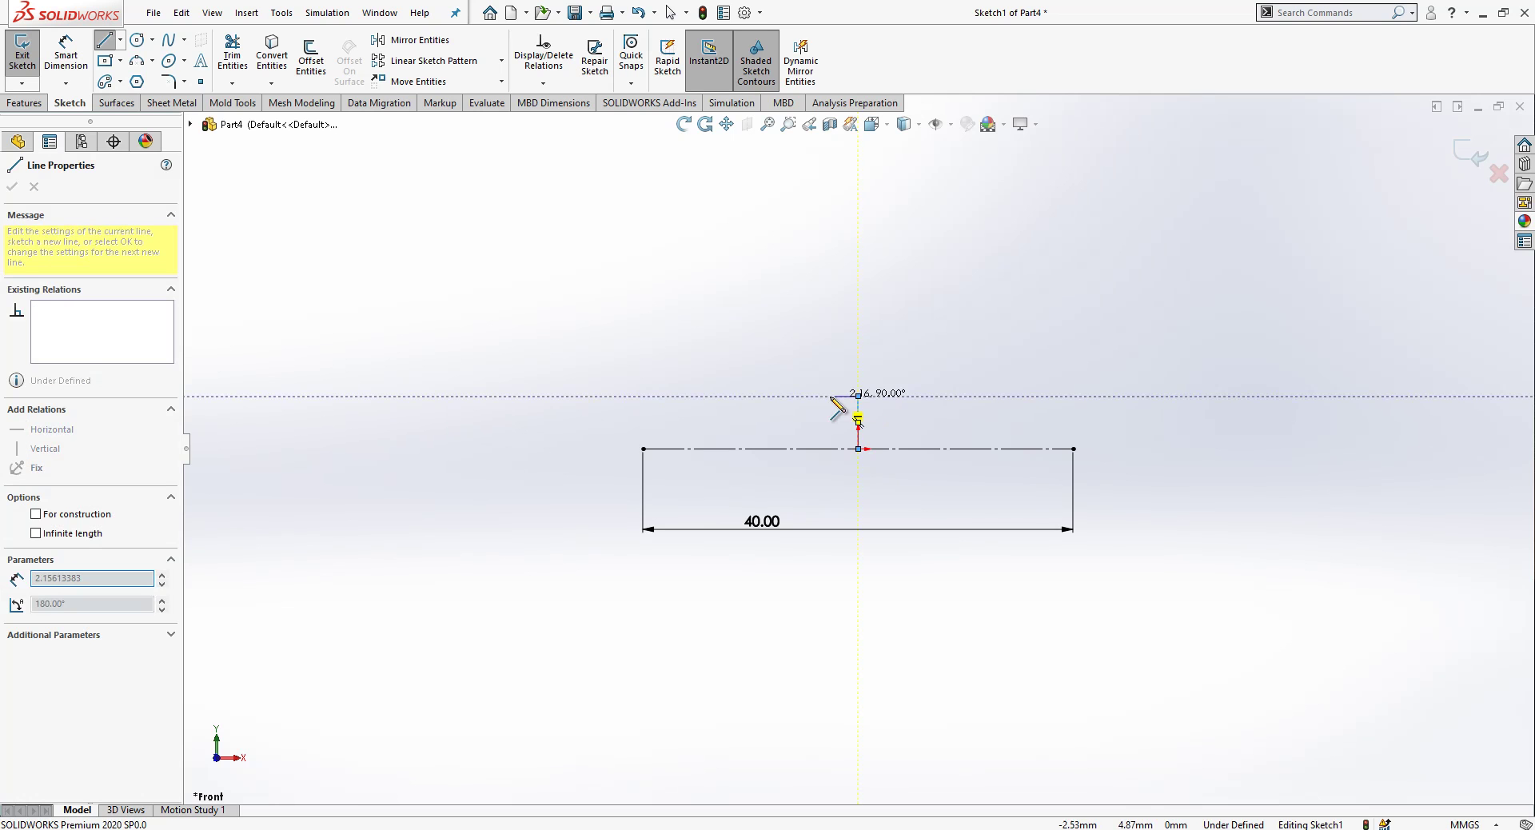
left_click(709, 396)
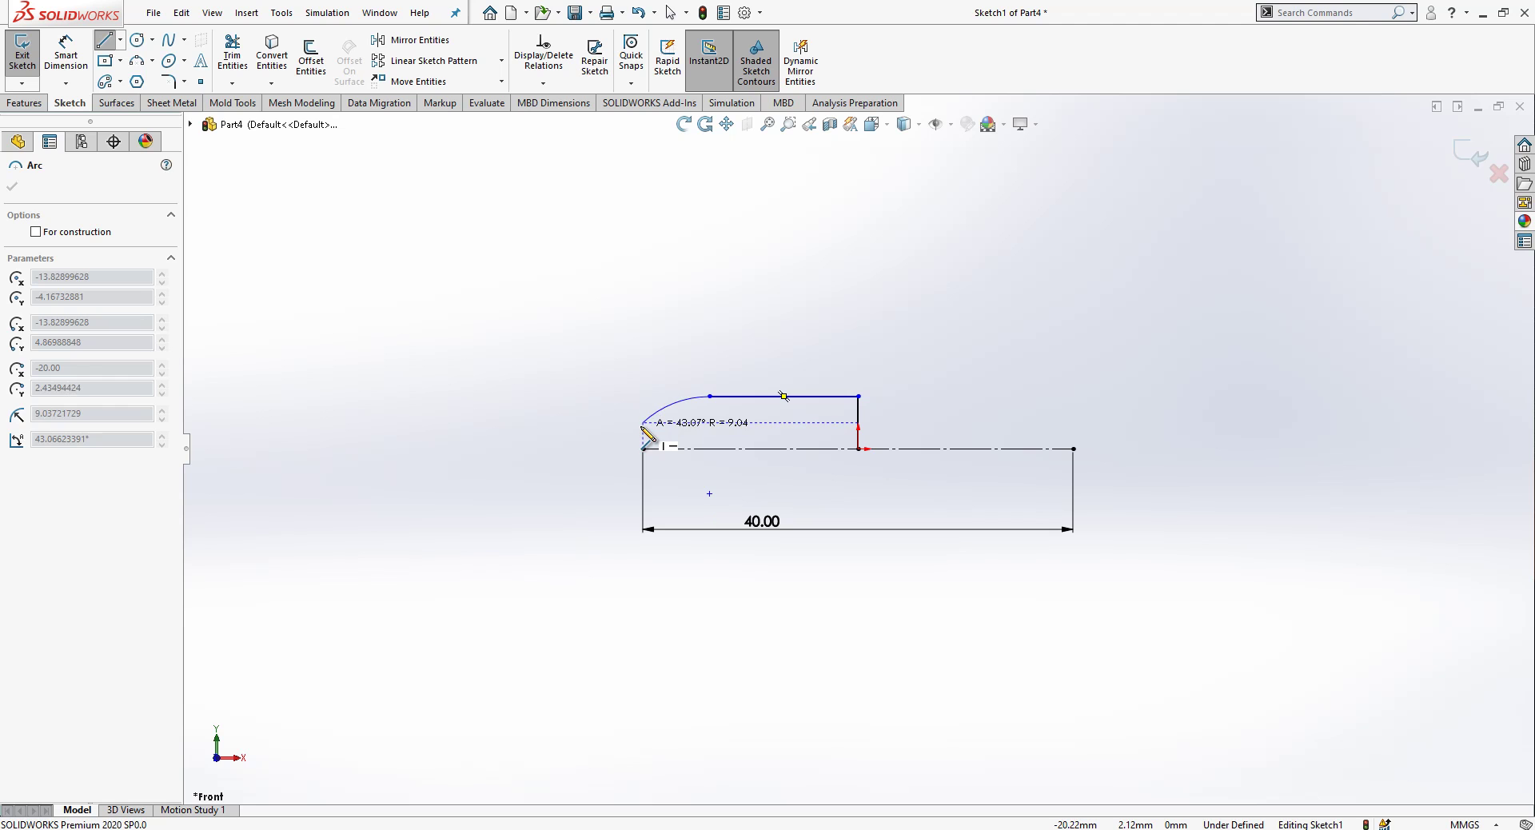
key("Escape")
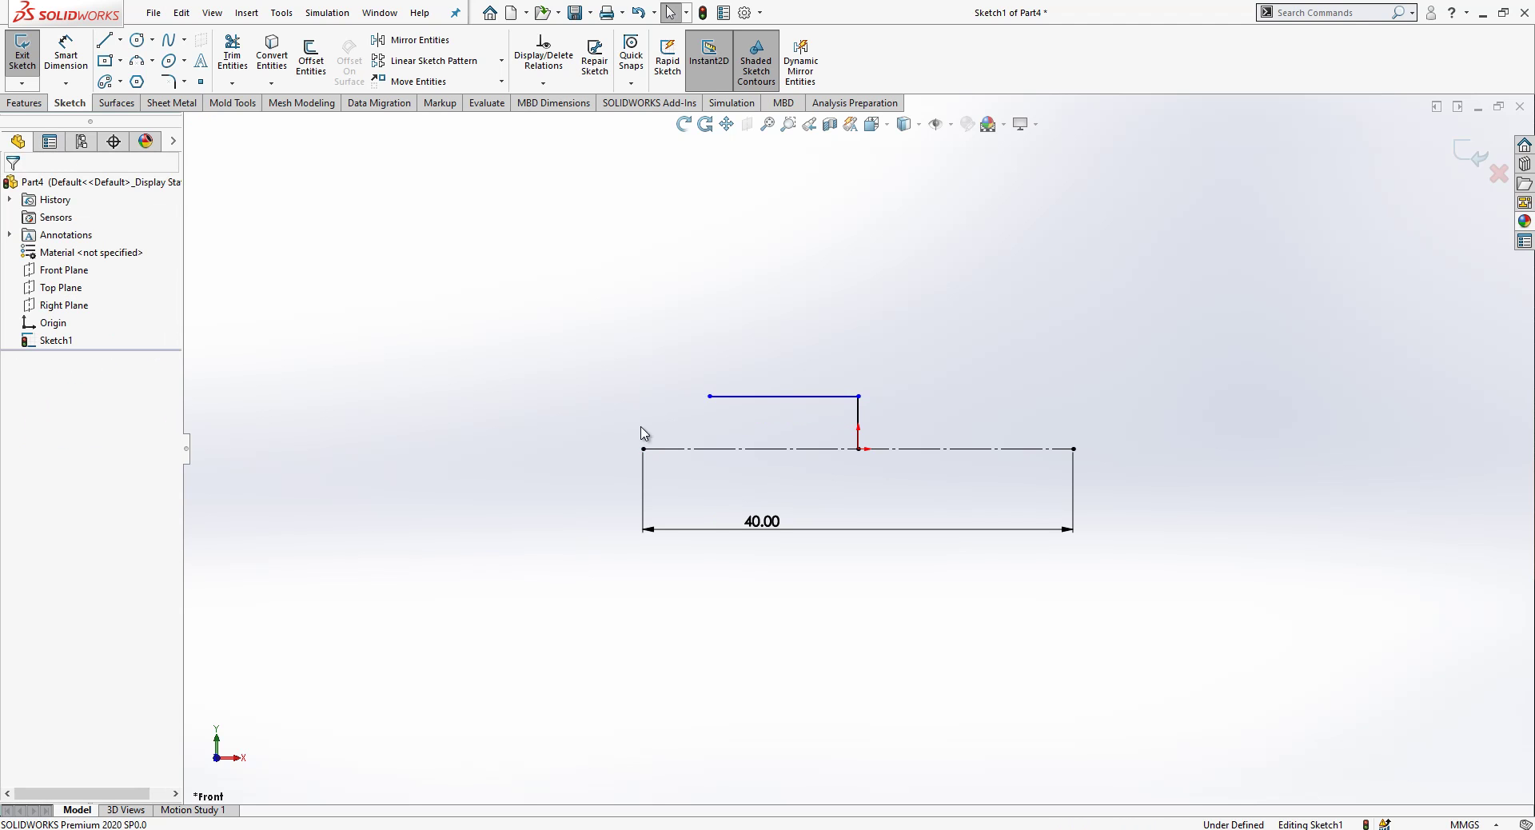
Add a three-point arc curving down from the top line's left end, tangent to it
left_click(140, 66)
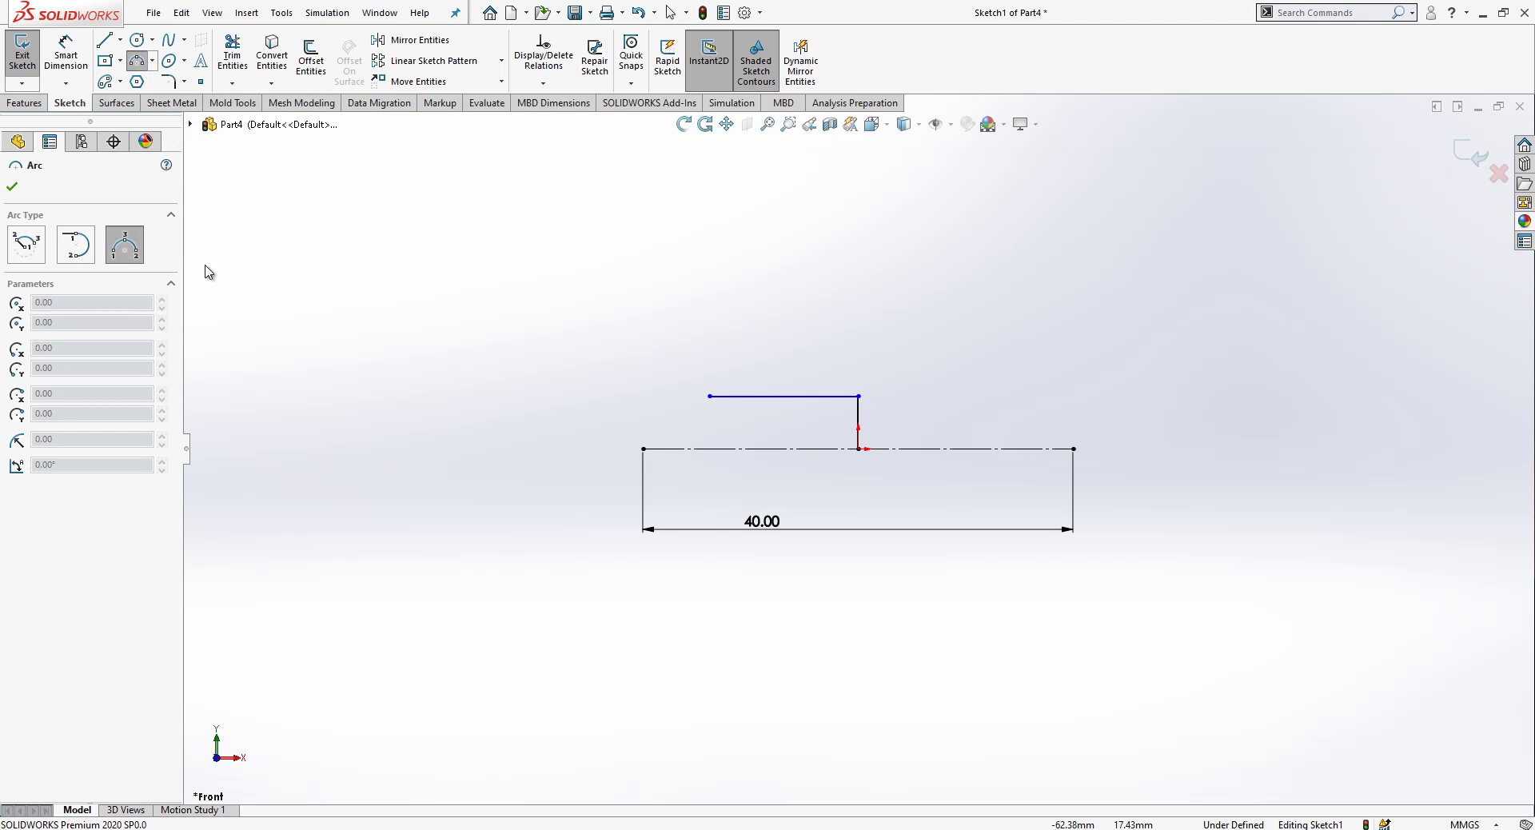
left_click(709, 396)
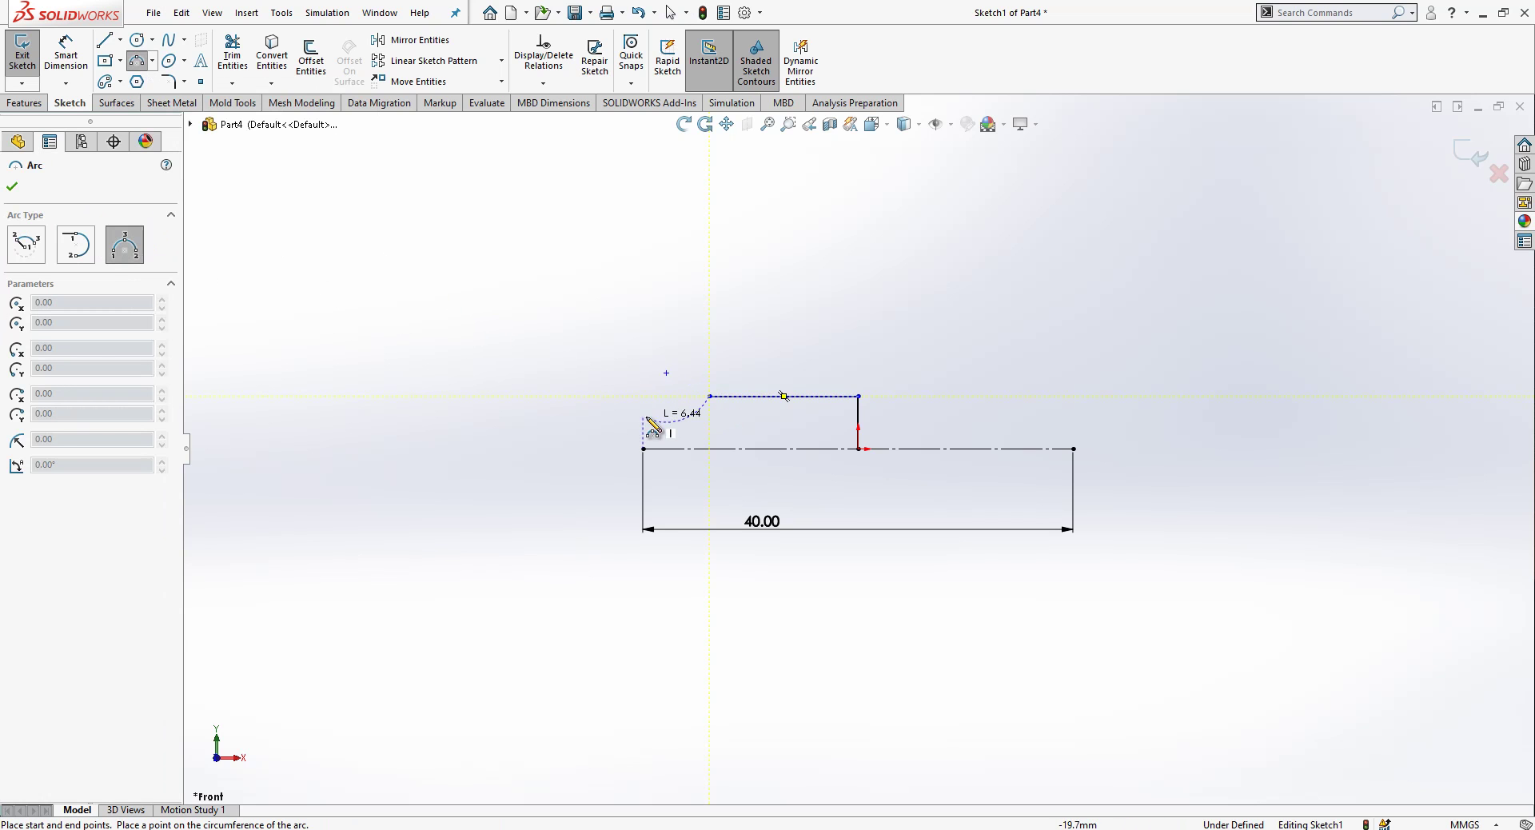
left_click(646, 433)
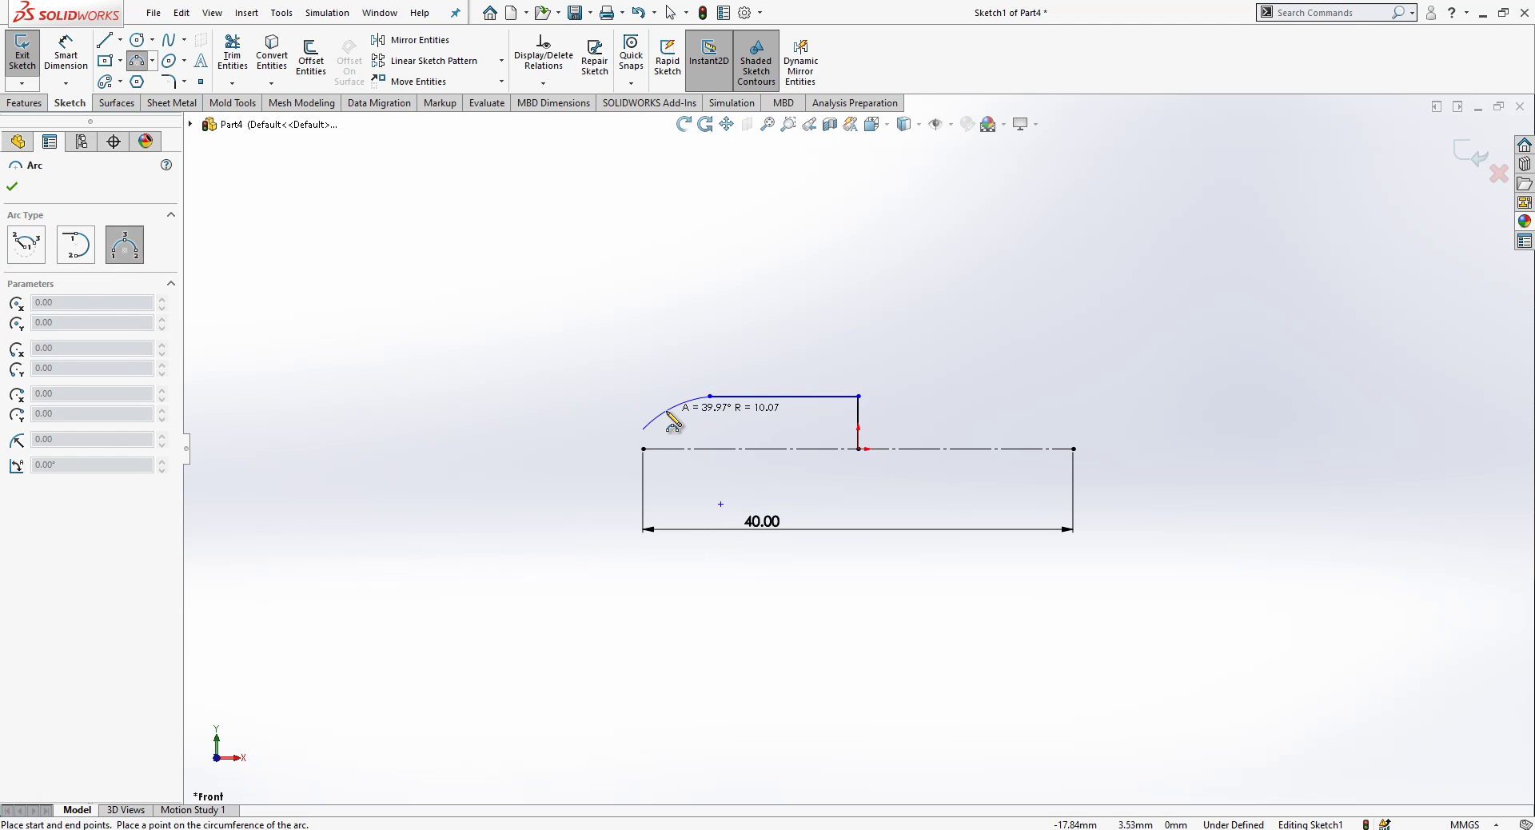
left_click(679, 410)
key("Escape")
scroll(687, 411, "down", 2)
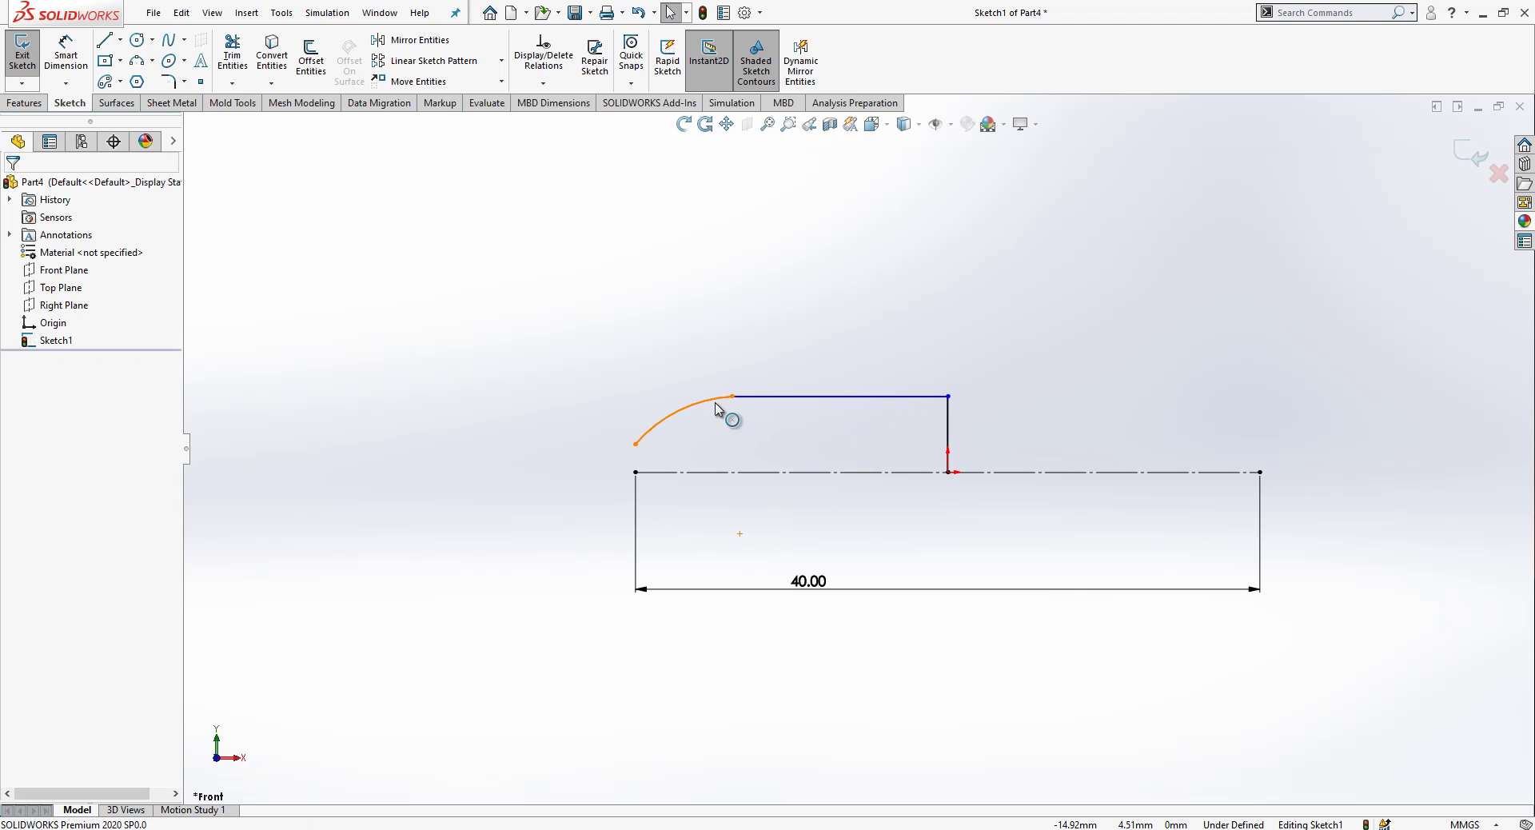
left_click(728, 414)
left_click(758, 399, "ctrl")
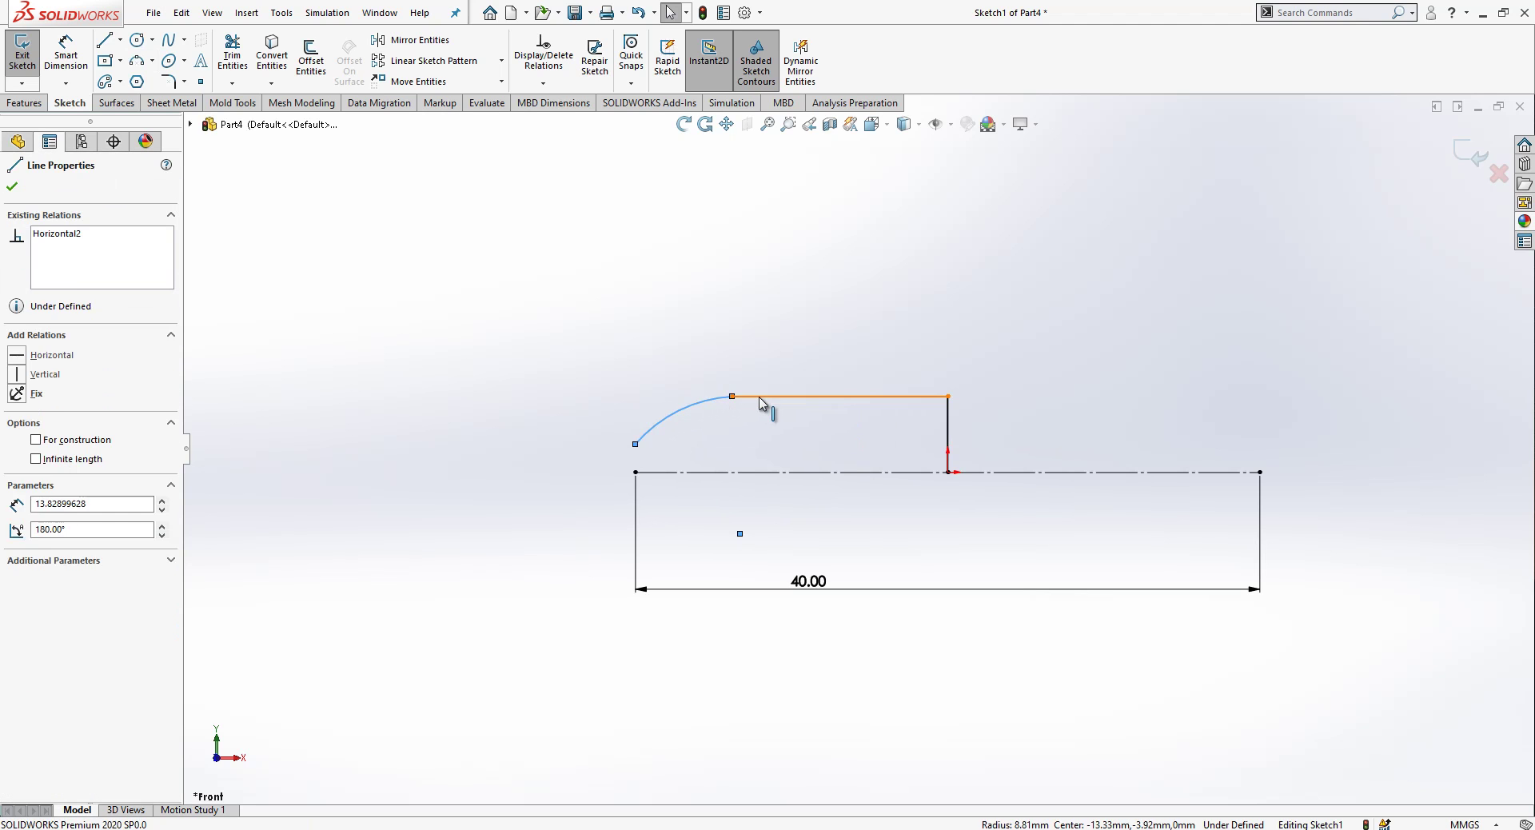
left_click(48, 445)
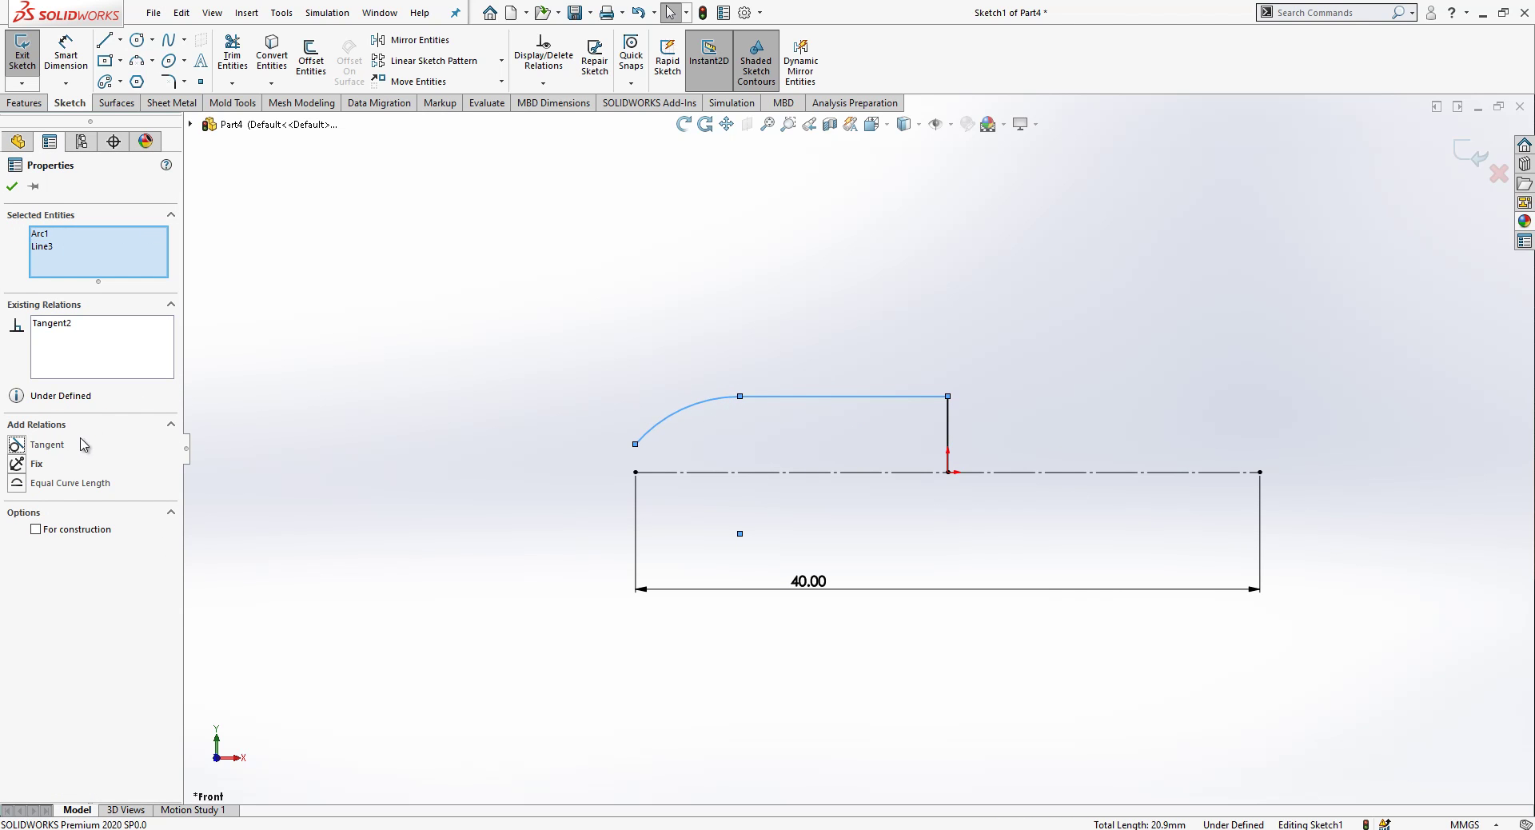
left_click(521, 372)
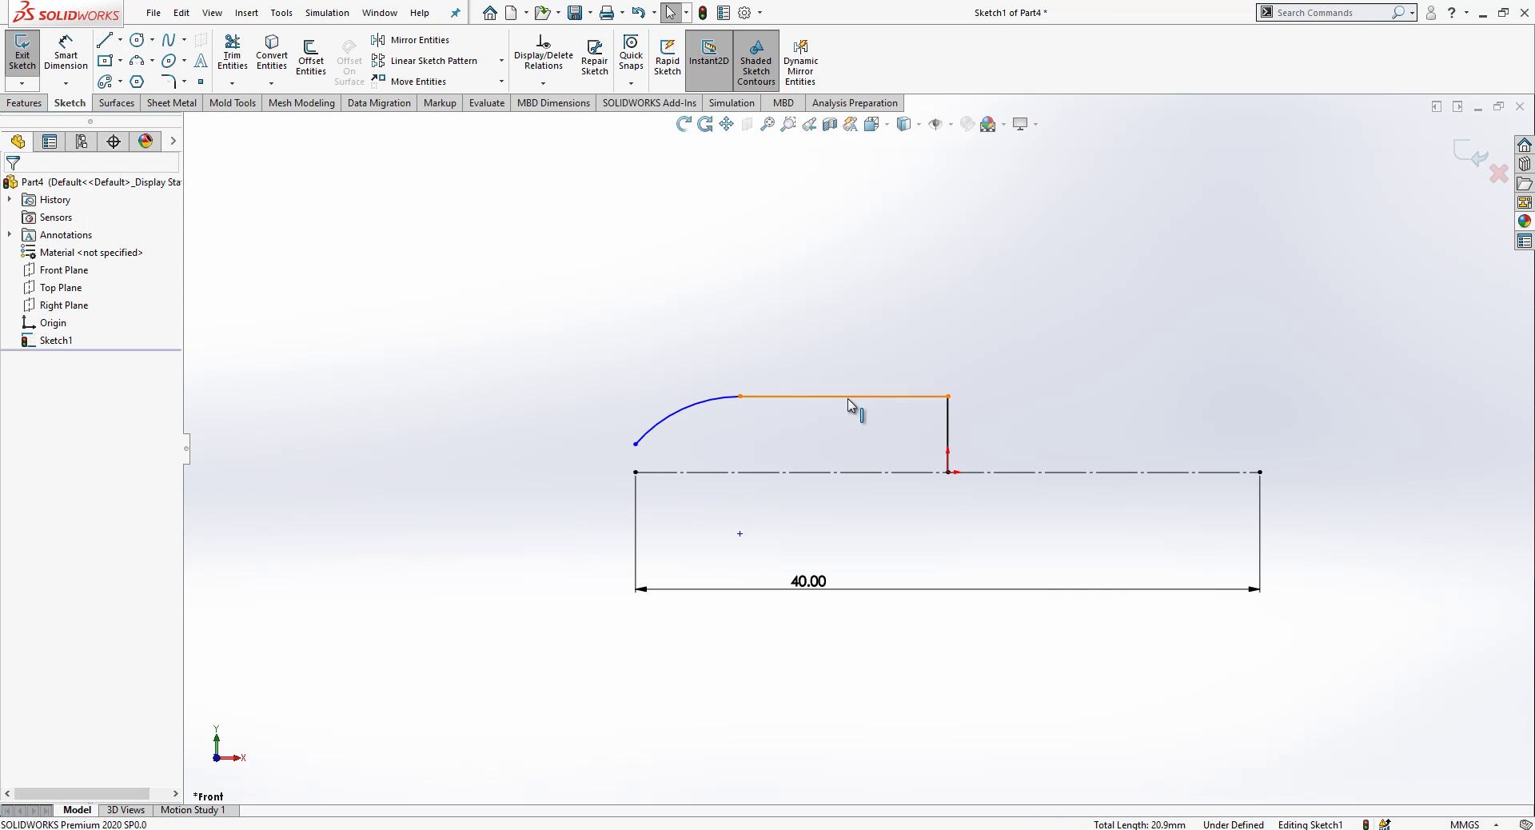
Draw a short construction line from the arc's lower end down to the centerline
left_click(104, 39)
left_click(635, 444)
left_click(635, 472)
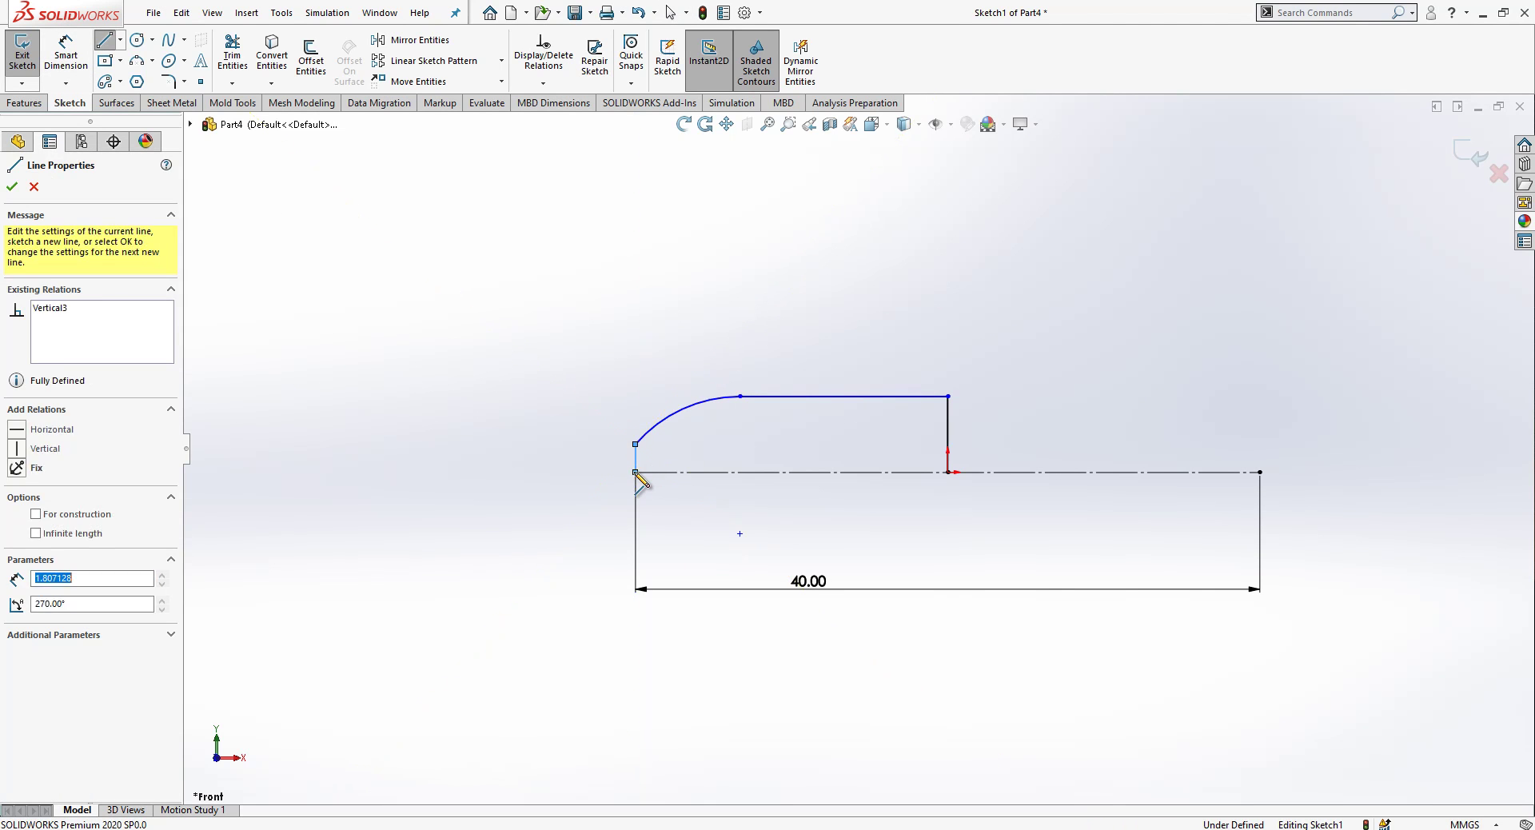
key("Escape")
left_click(636, 458)
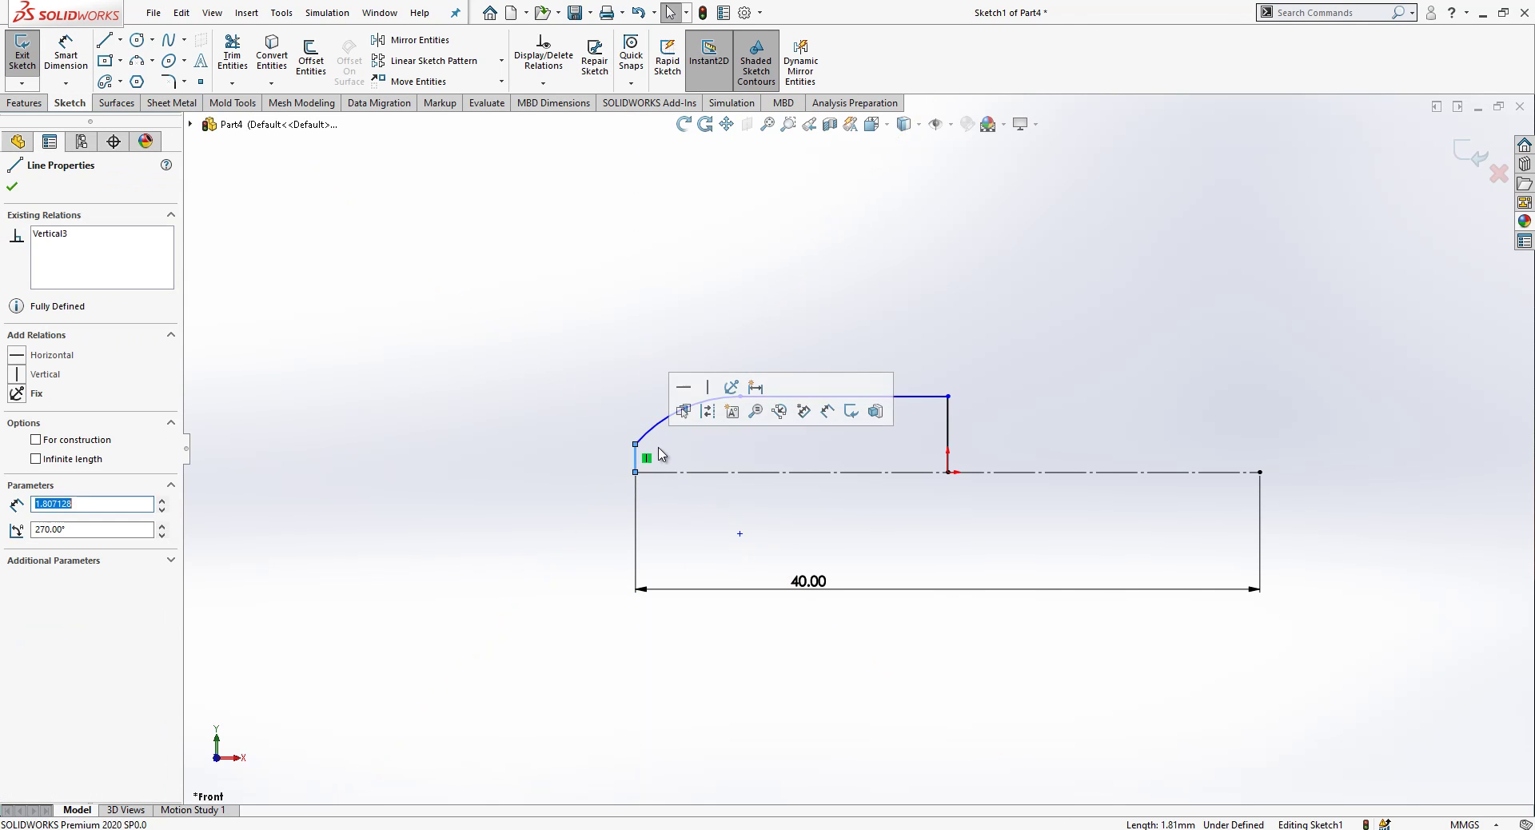
left_click(708, 415)
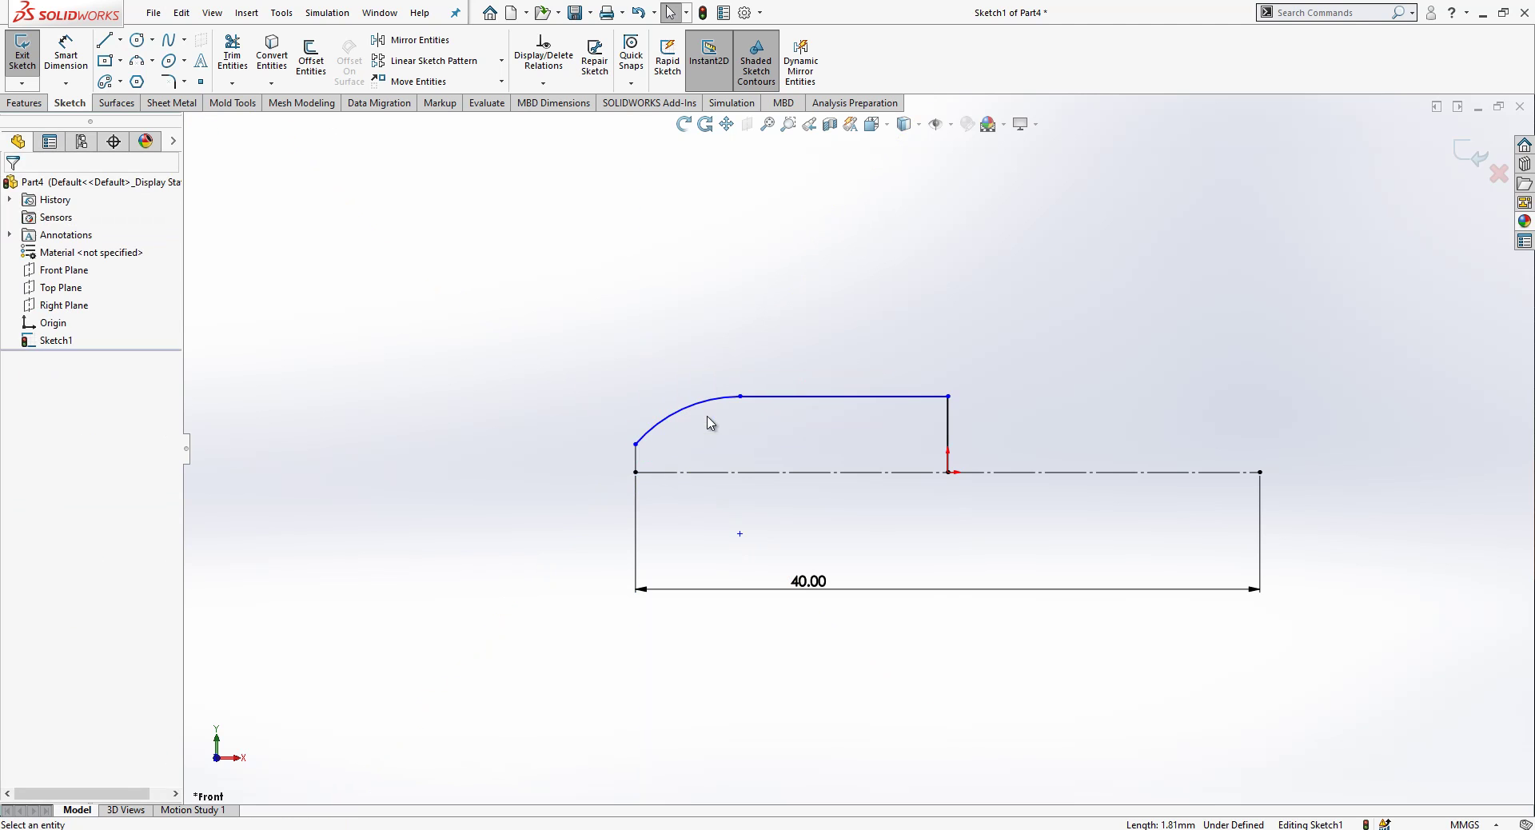
left_click(946, 434)
left_click(1020, 384)
left_click(924, 396)
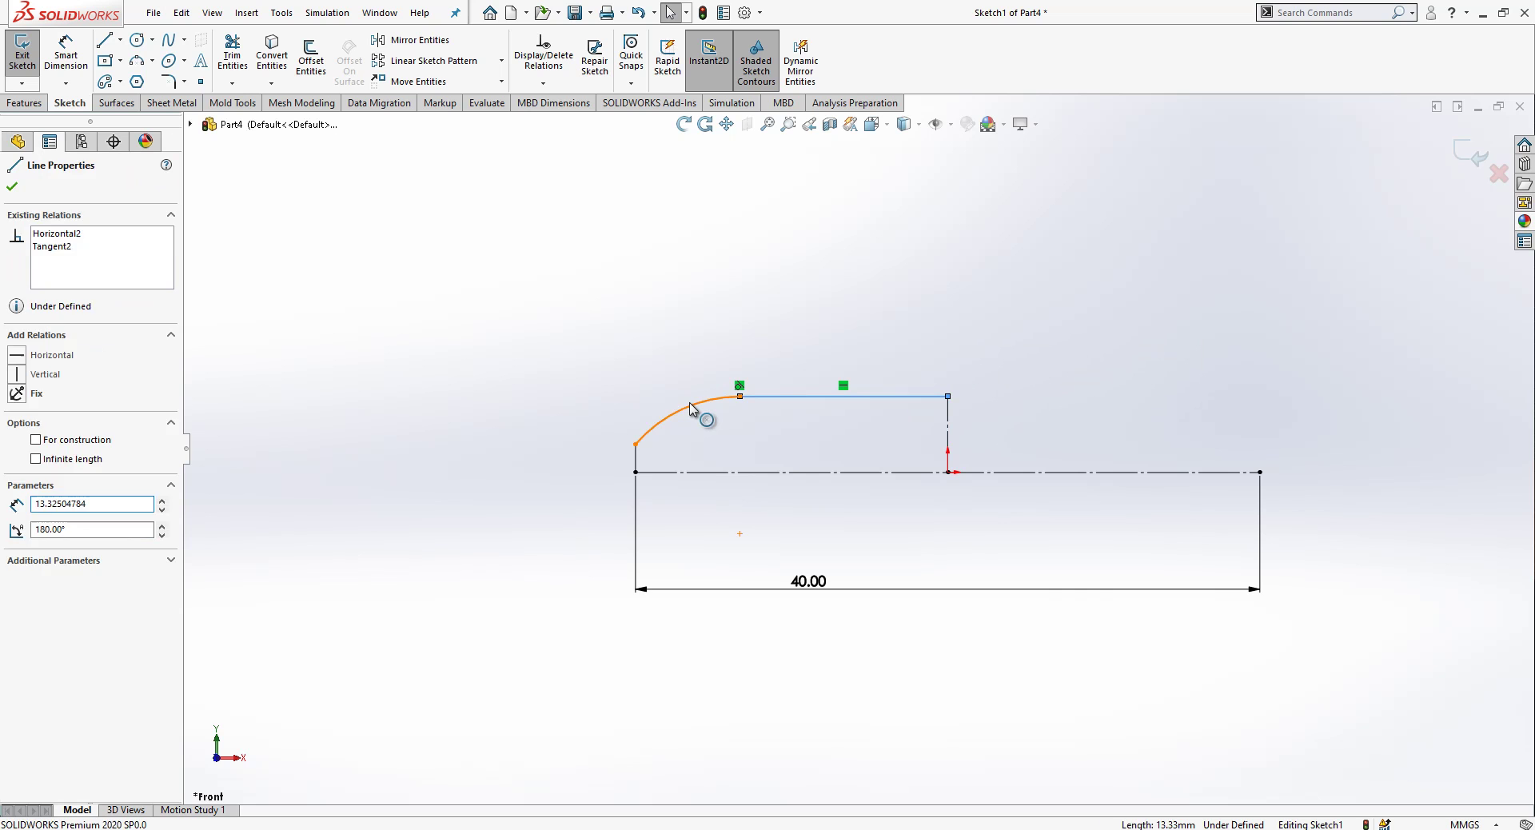
left_click(689, 408, "ctrl")
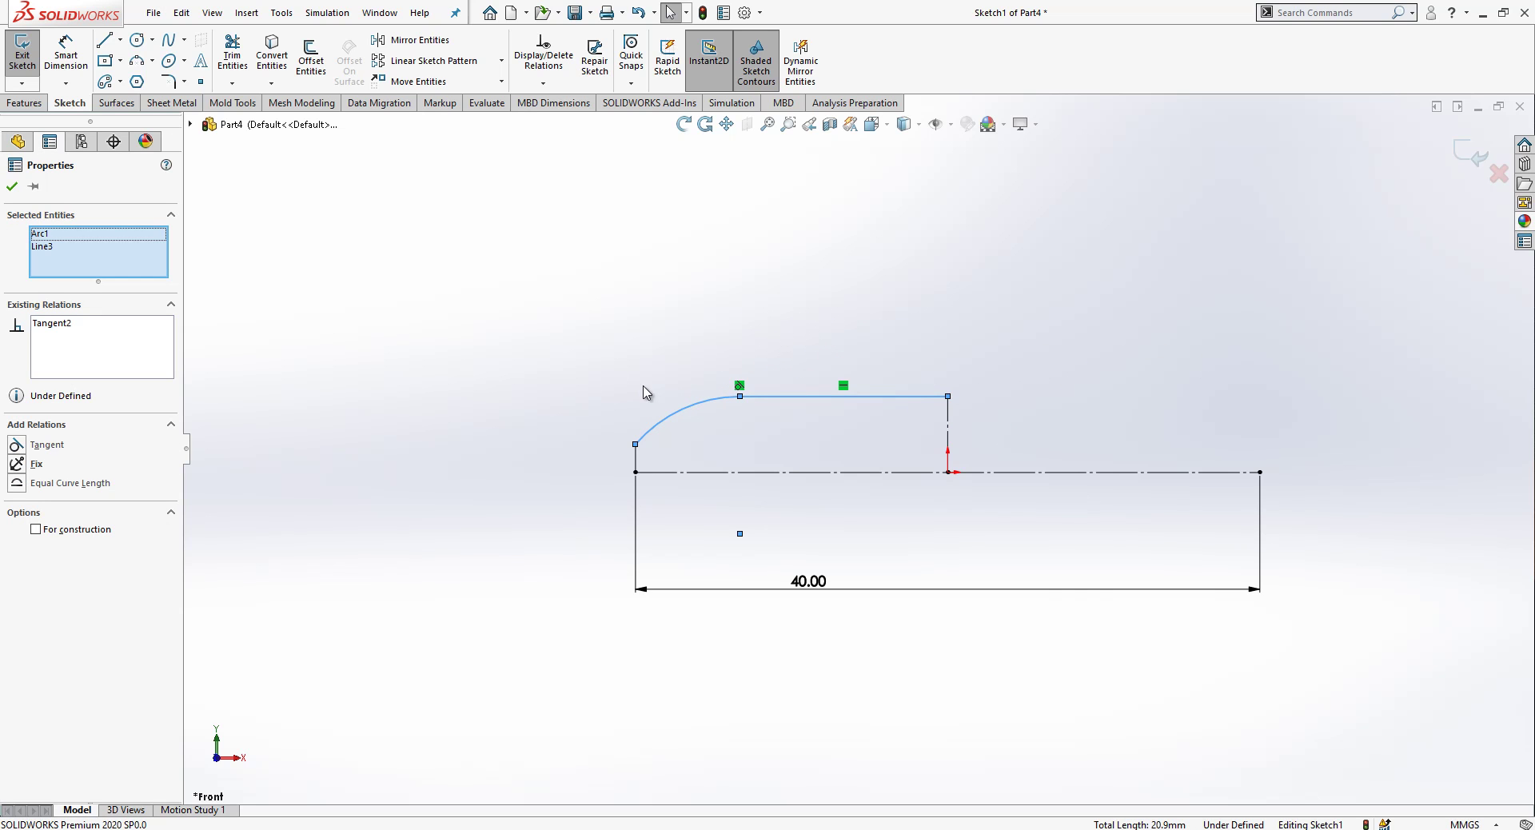
Mirror the left arc and top line about the central vertical line
left_click(585, 270)
left_click(411, 40)
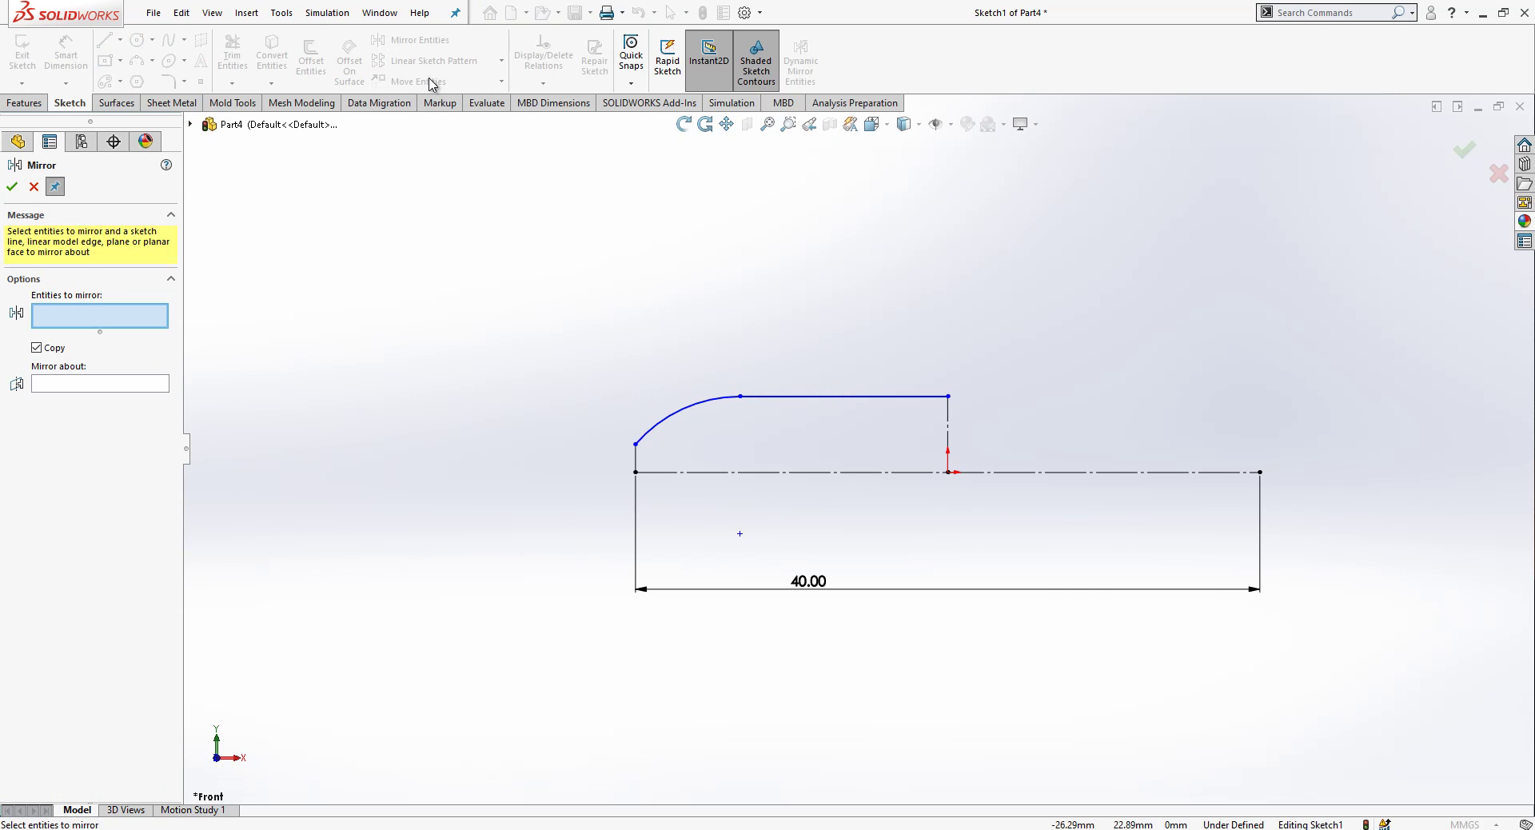
left_click(670, 410)
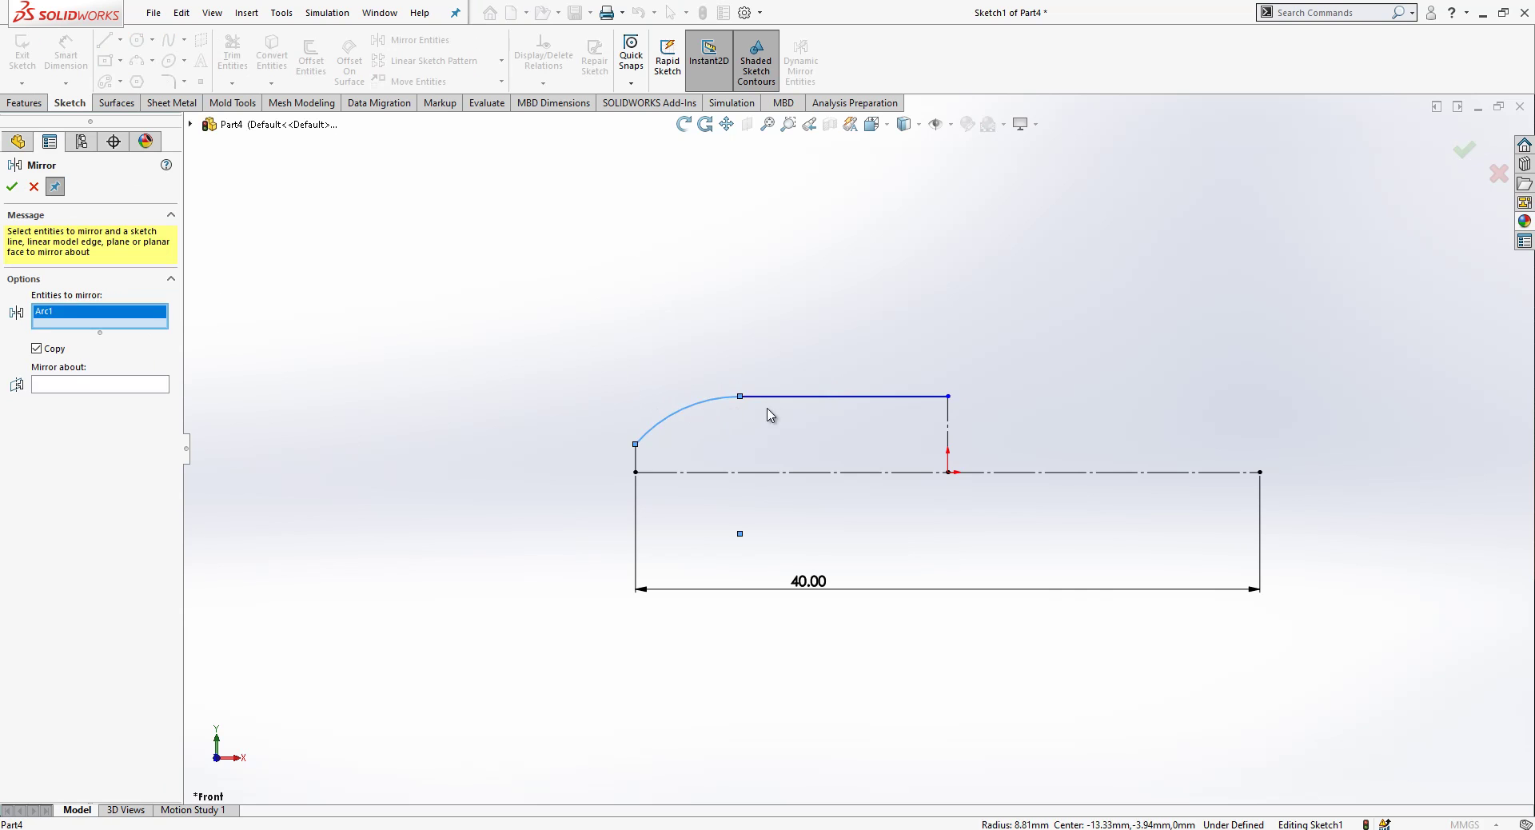
left_click(788, 397)
left_click(159, 396)
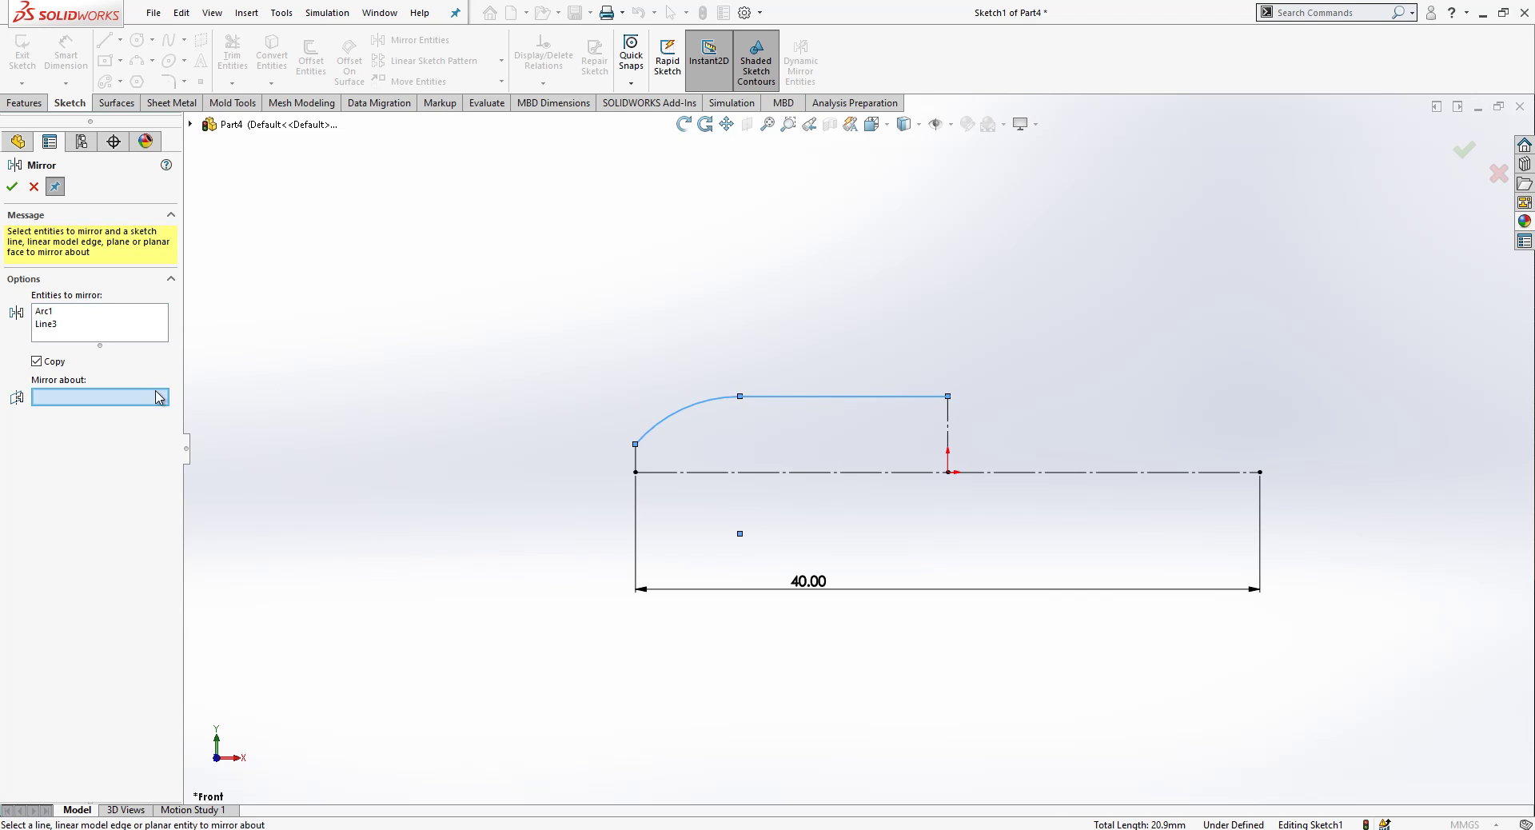
left_click(949, 433)
right_click(950, 434)
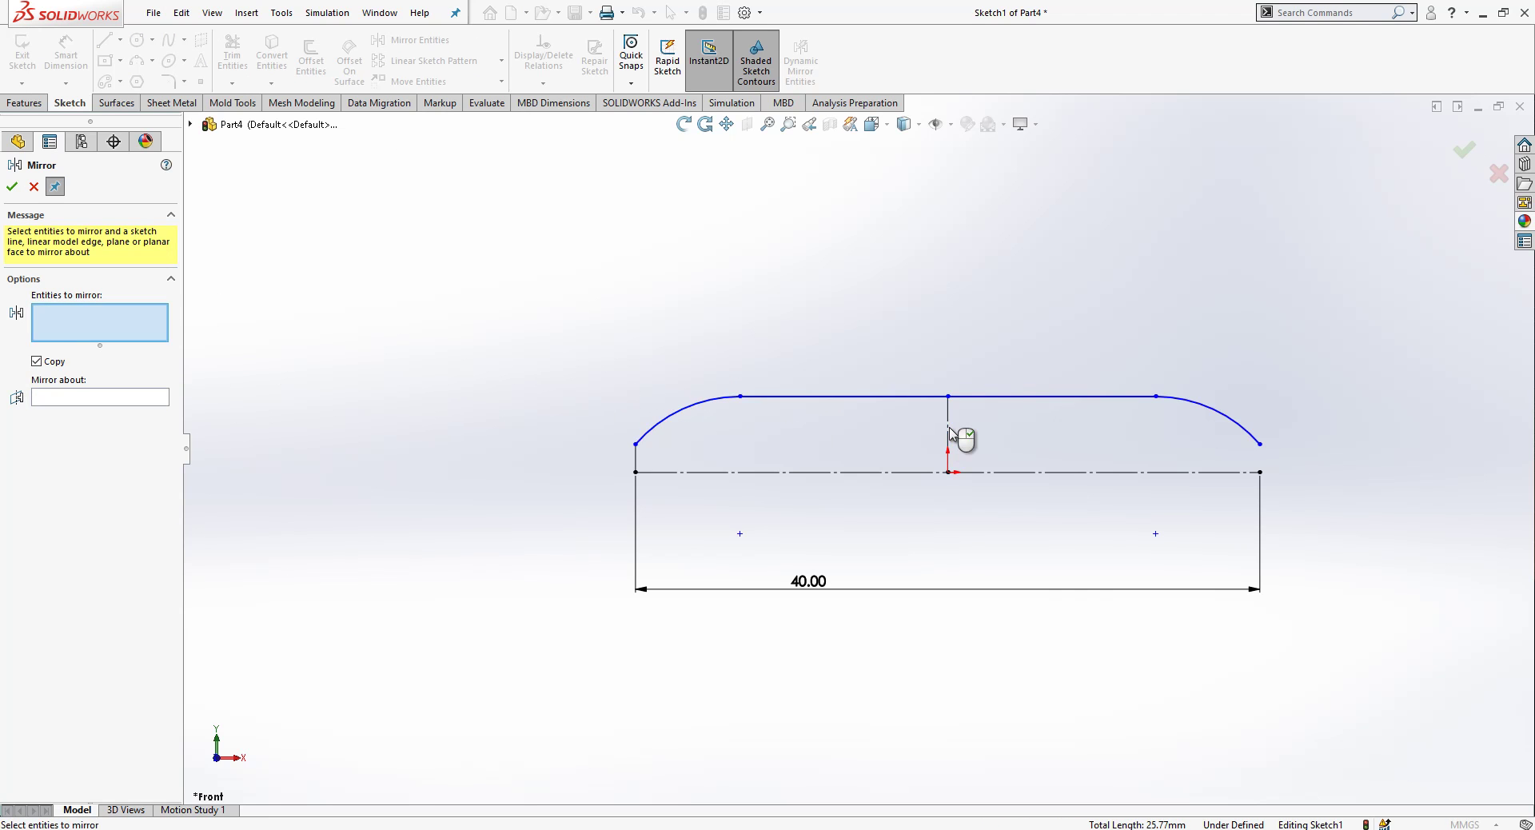
key("Escape")
scroll(1212, 432, "down", 1)
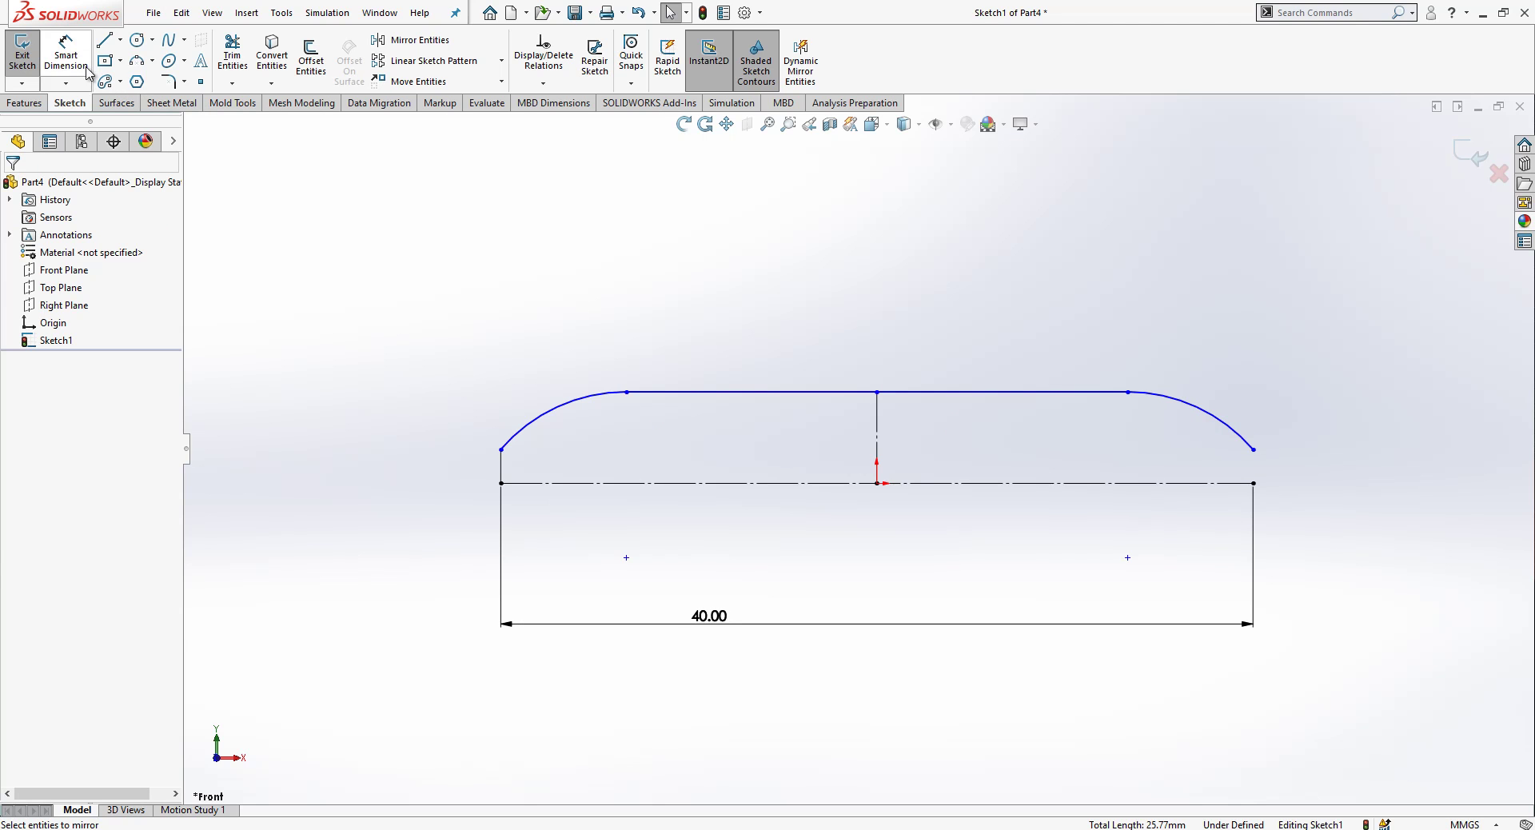
Dimension the top line's height above the centerline to 8 mm
left_click(65, 56)
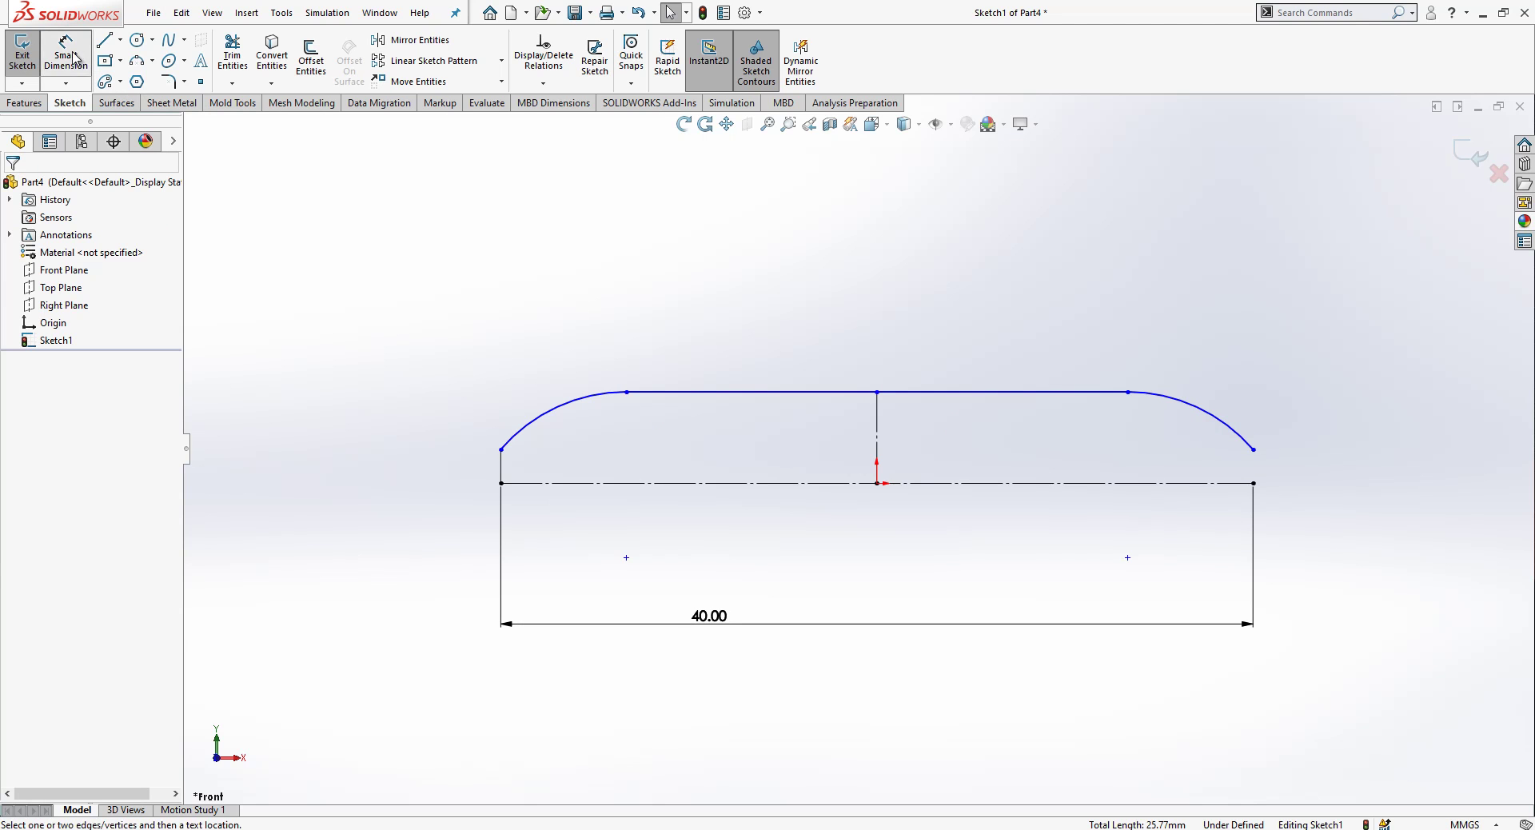
left_click(902, 398)
left_click(941, 483)
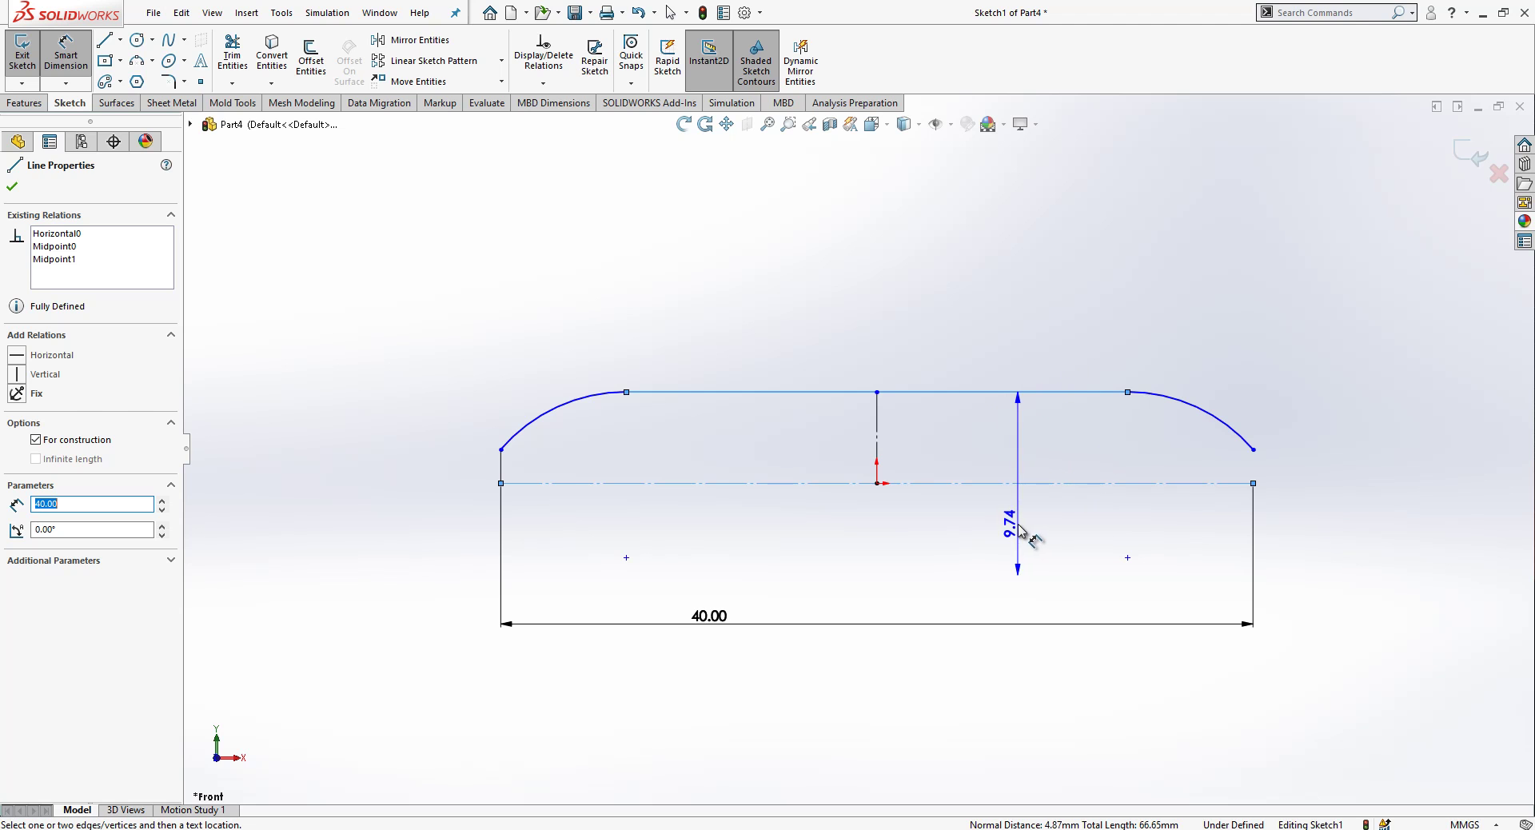
left_click(1352, 515)
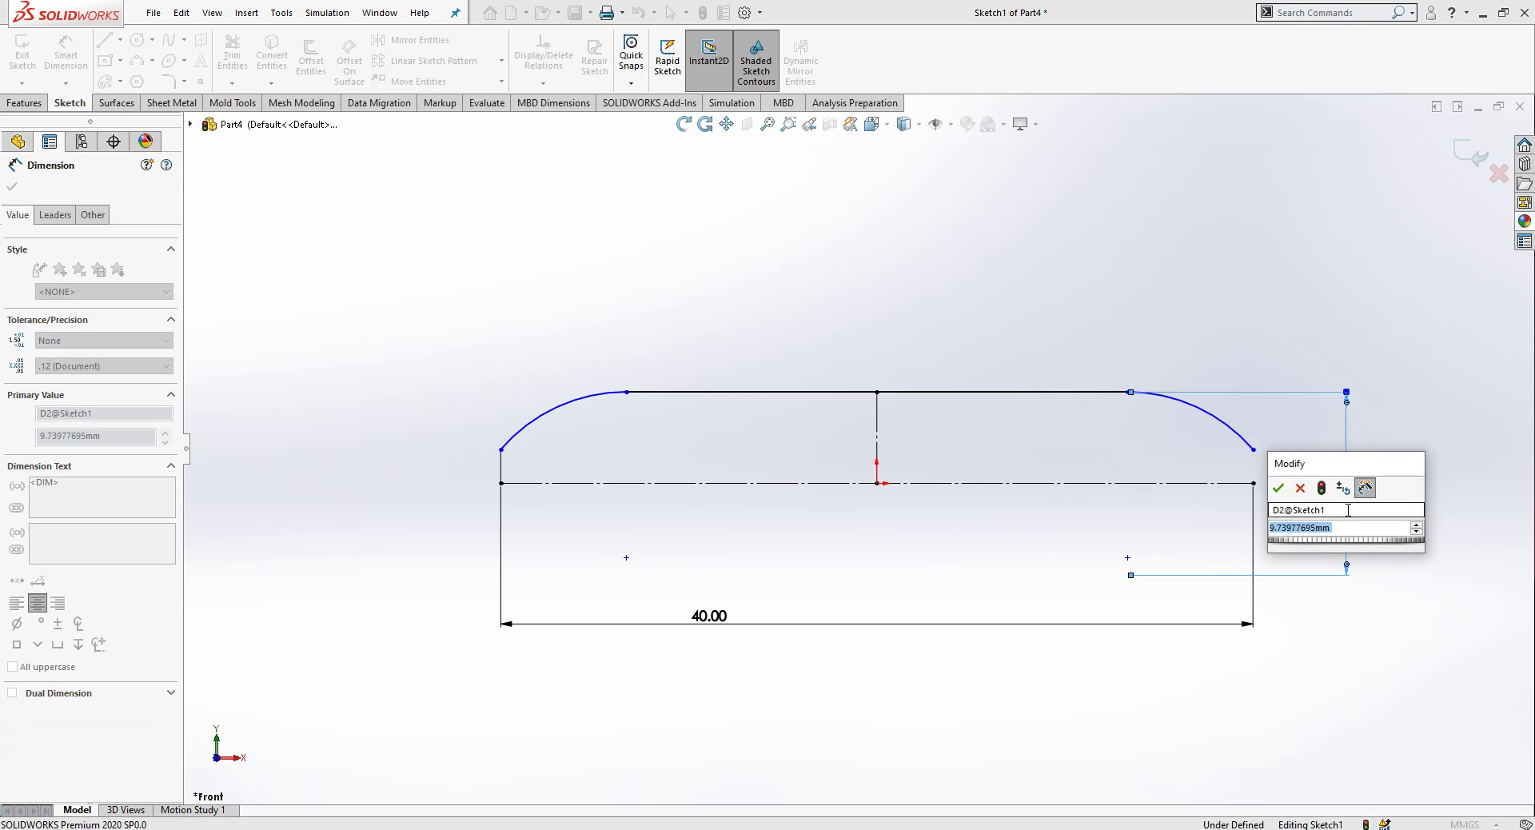
type("8")
key("Return")
left_click(1191, 296)
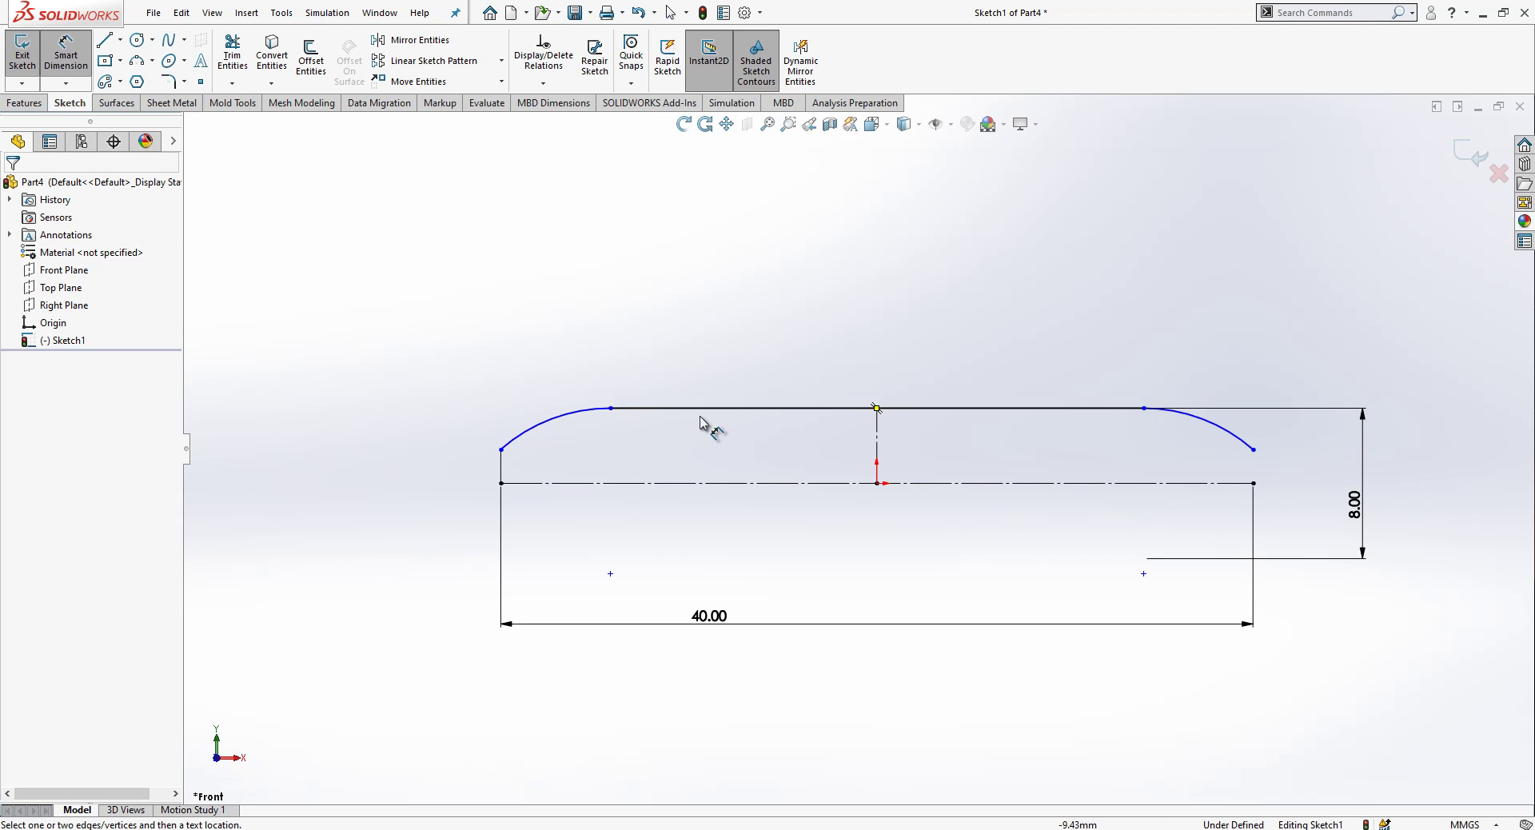
Dimension the left arc's horizontal span to 7.00 mm
left_click(611, 409)
left_click(501, 449)
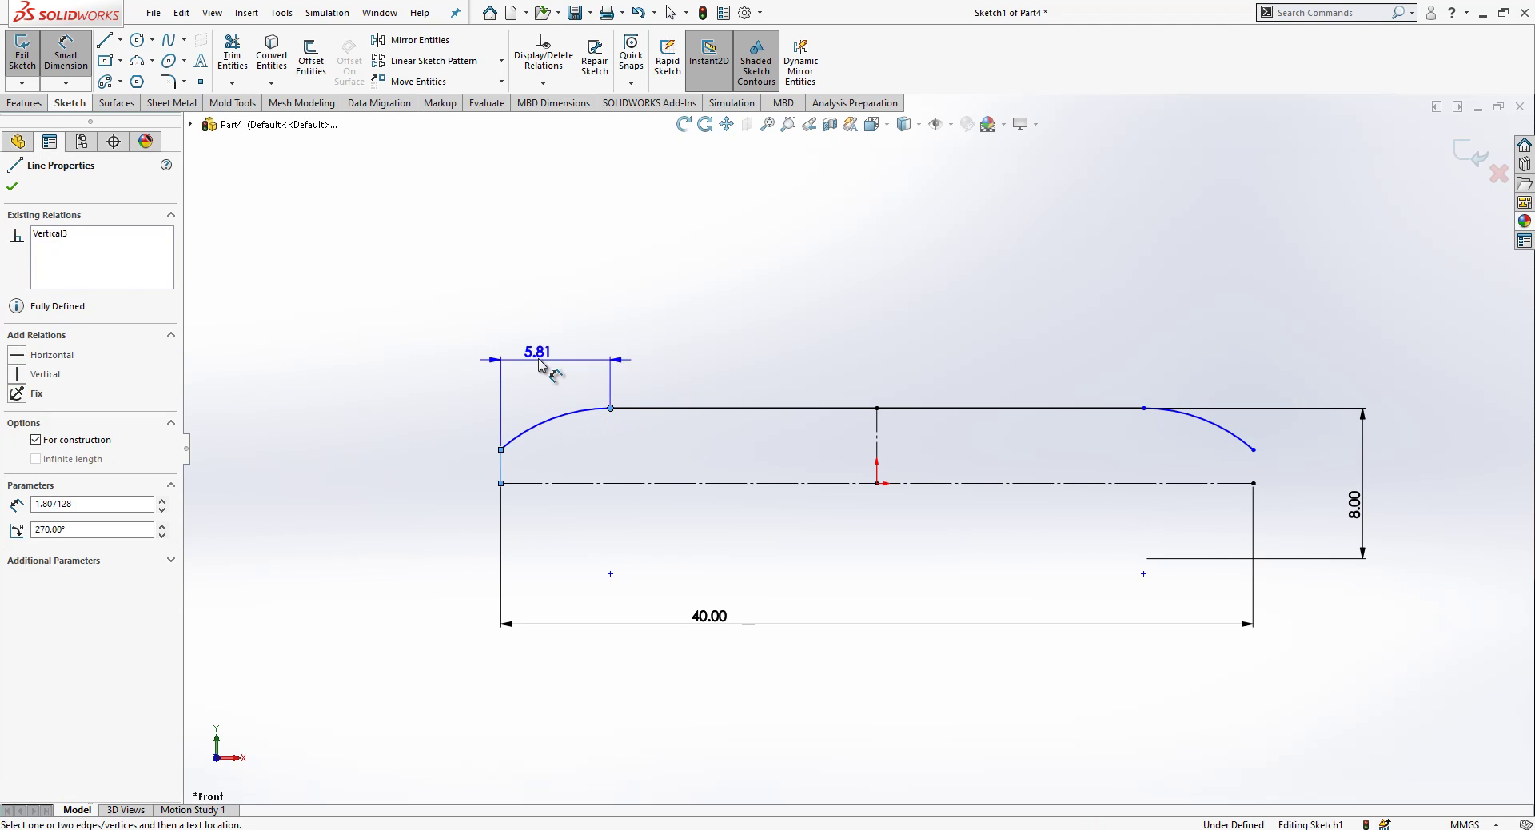
left_click(544, 340)
key("Return")
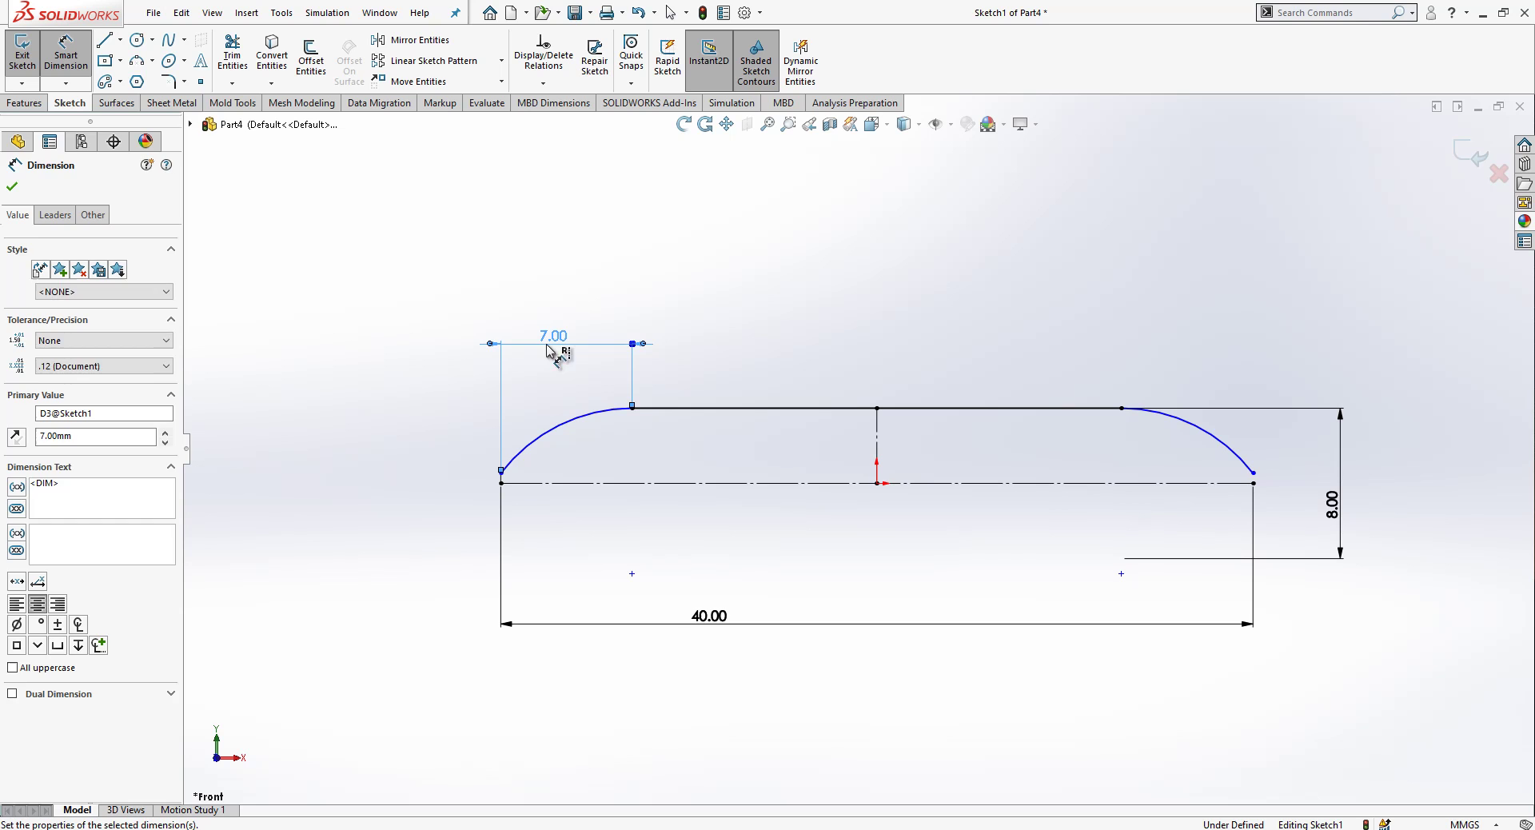
left_click(717, 292)
Dimension the arc end's height above the centerline to 1.5 mm
left_click(536, 484)
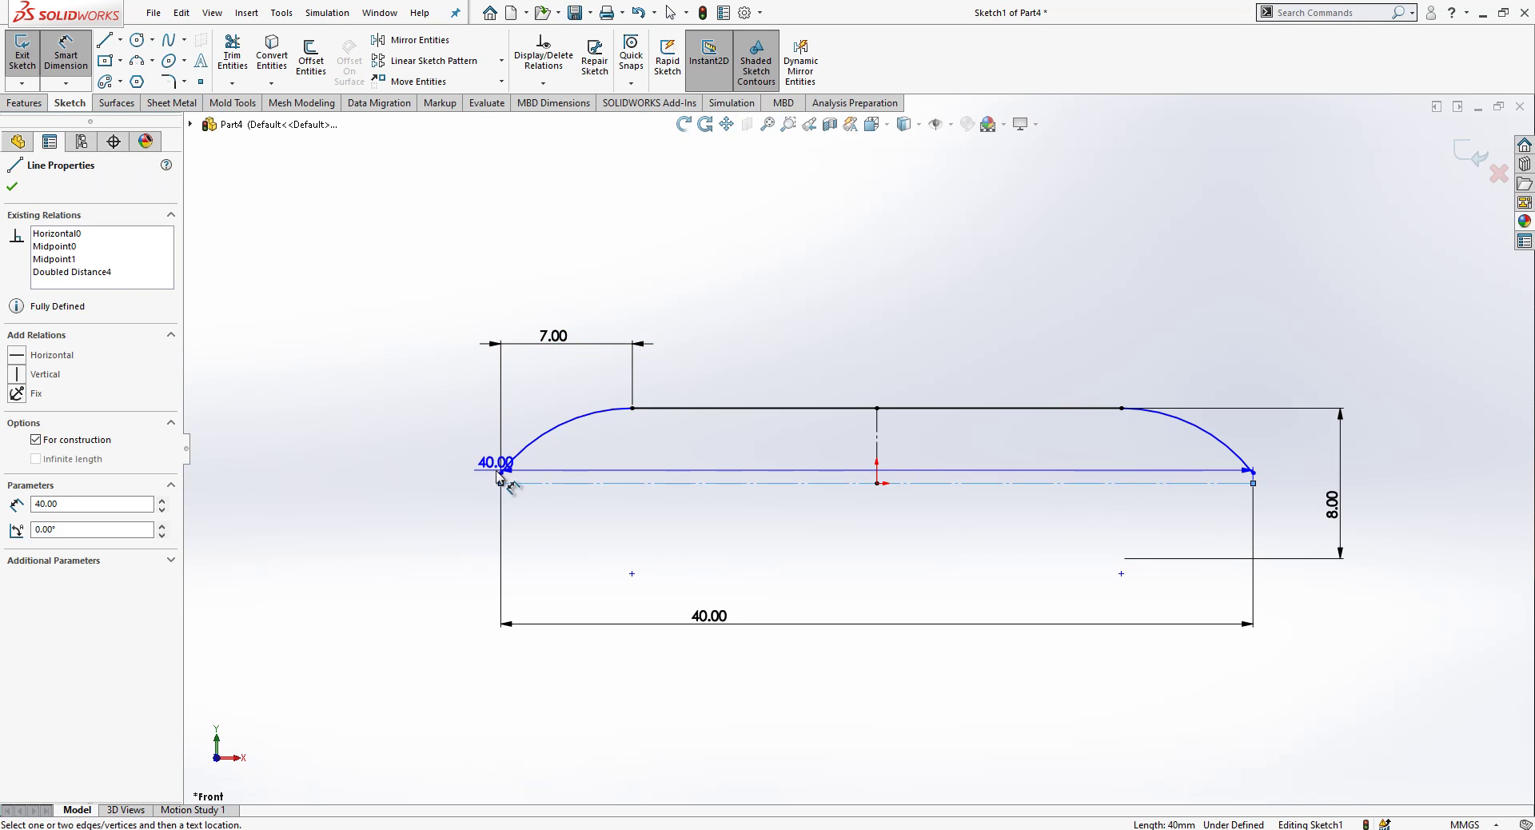
left_click(499, 464)
left_click(766, 431)
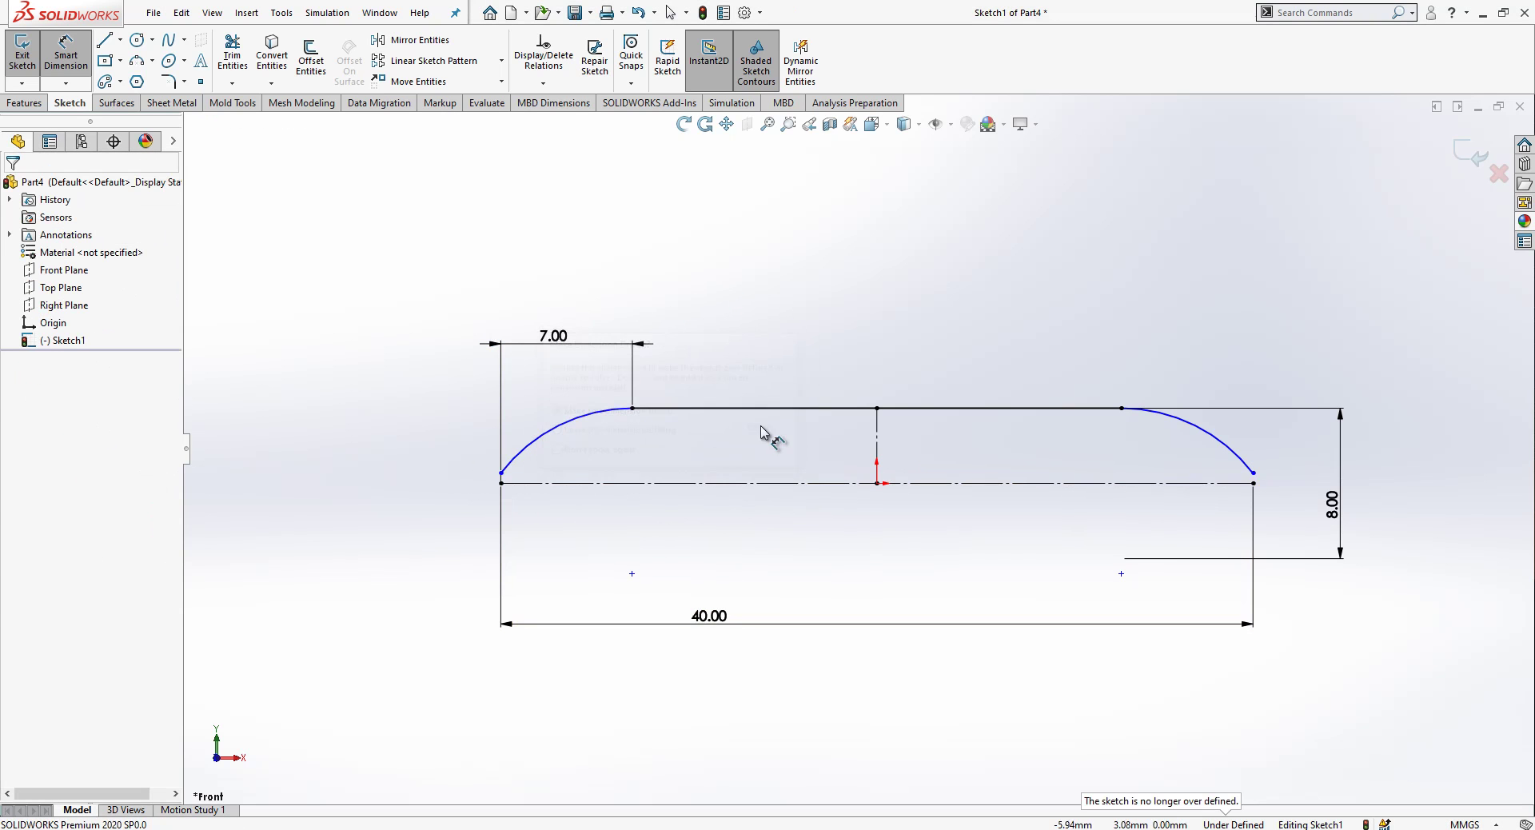
left_click(503, 473)
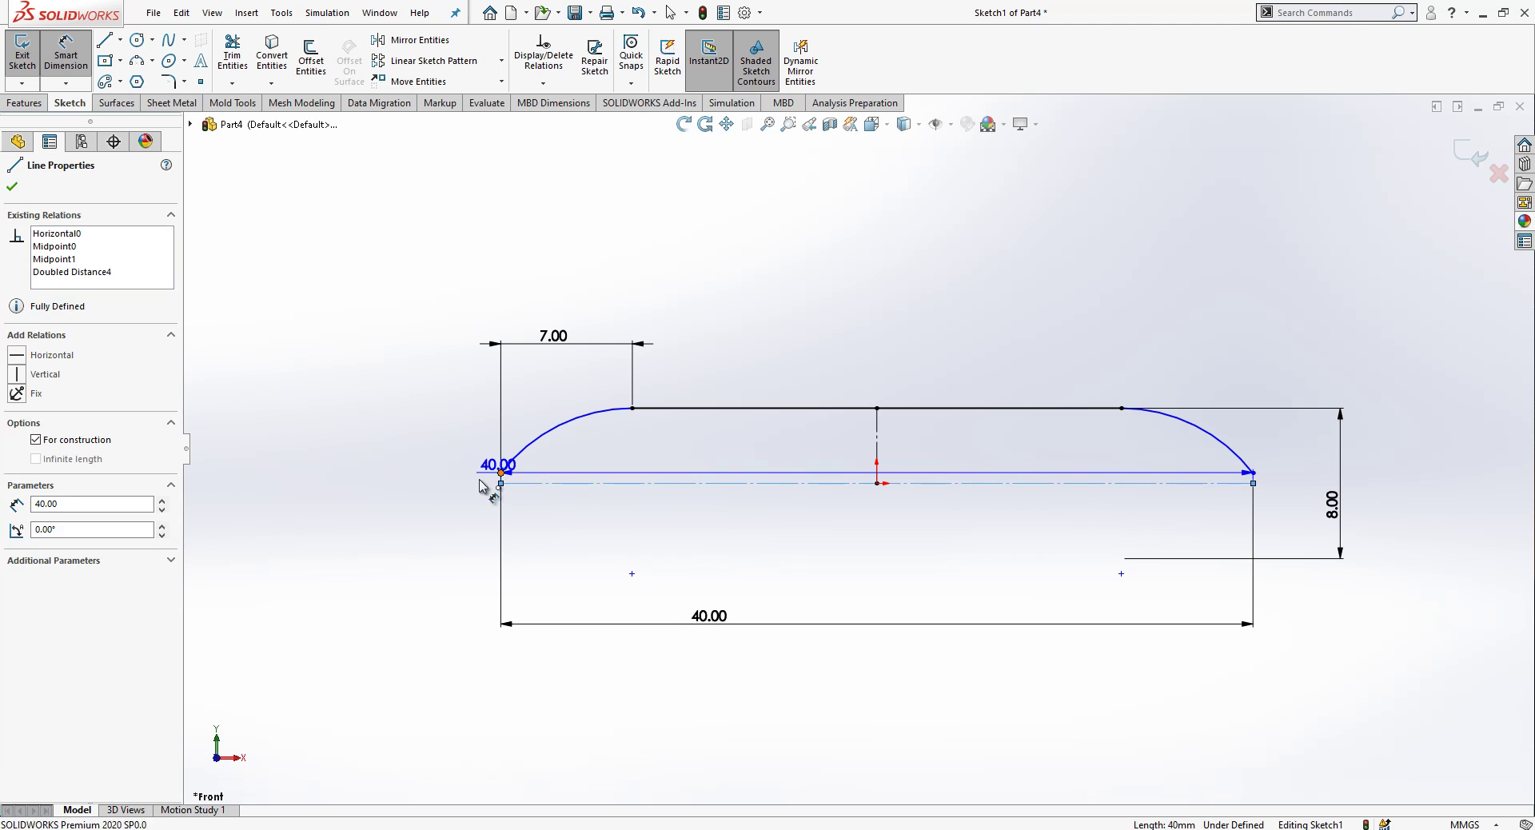
left_click(500, 483)
left_click(451, 497)
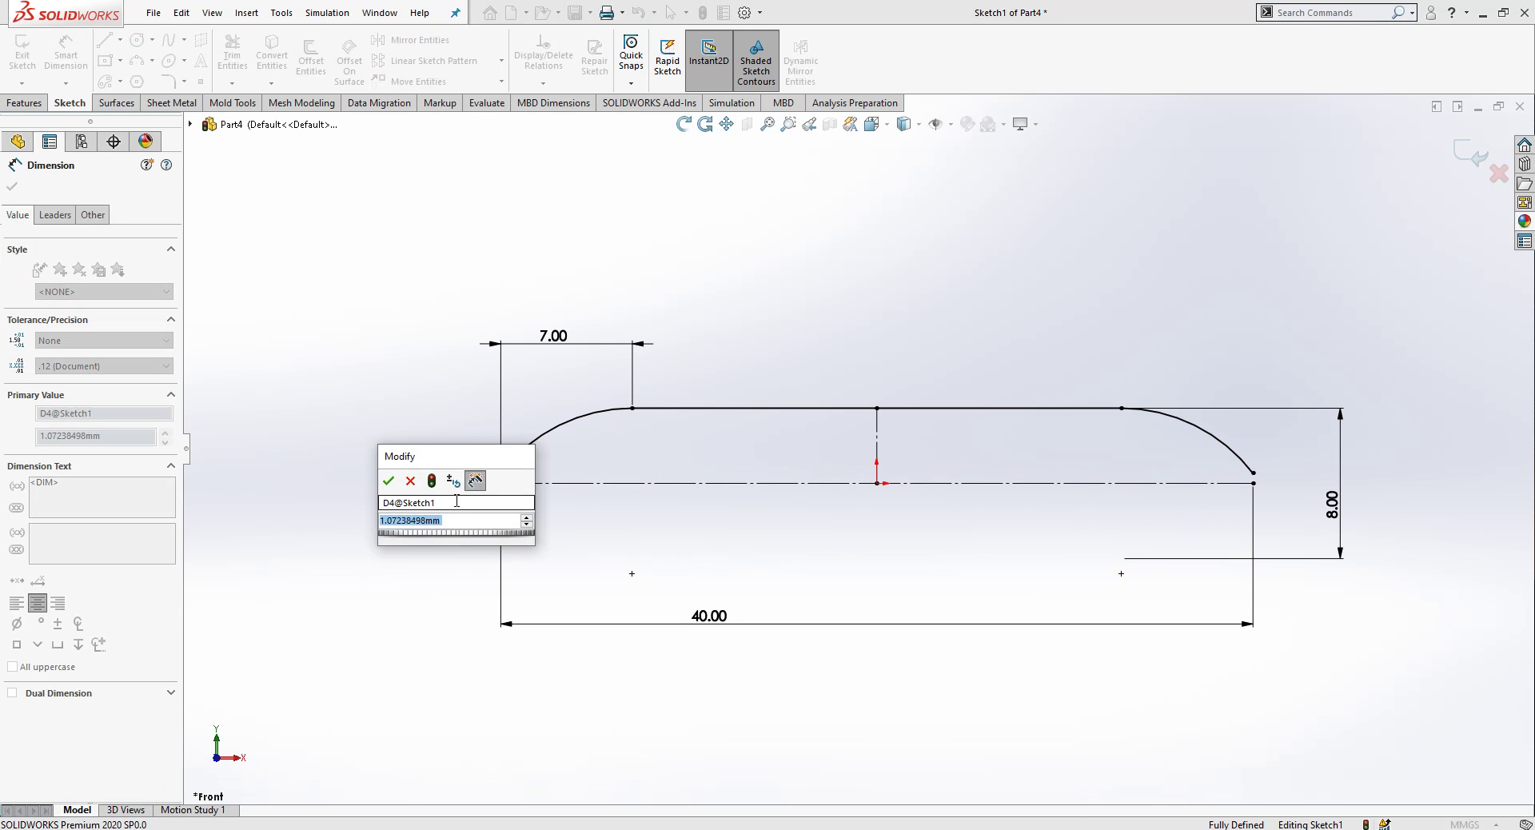
type("0")
key("BackSpace")
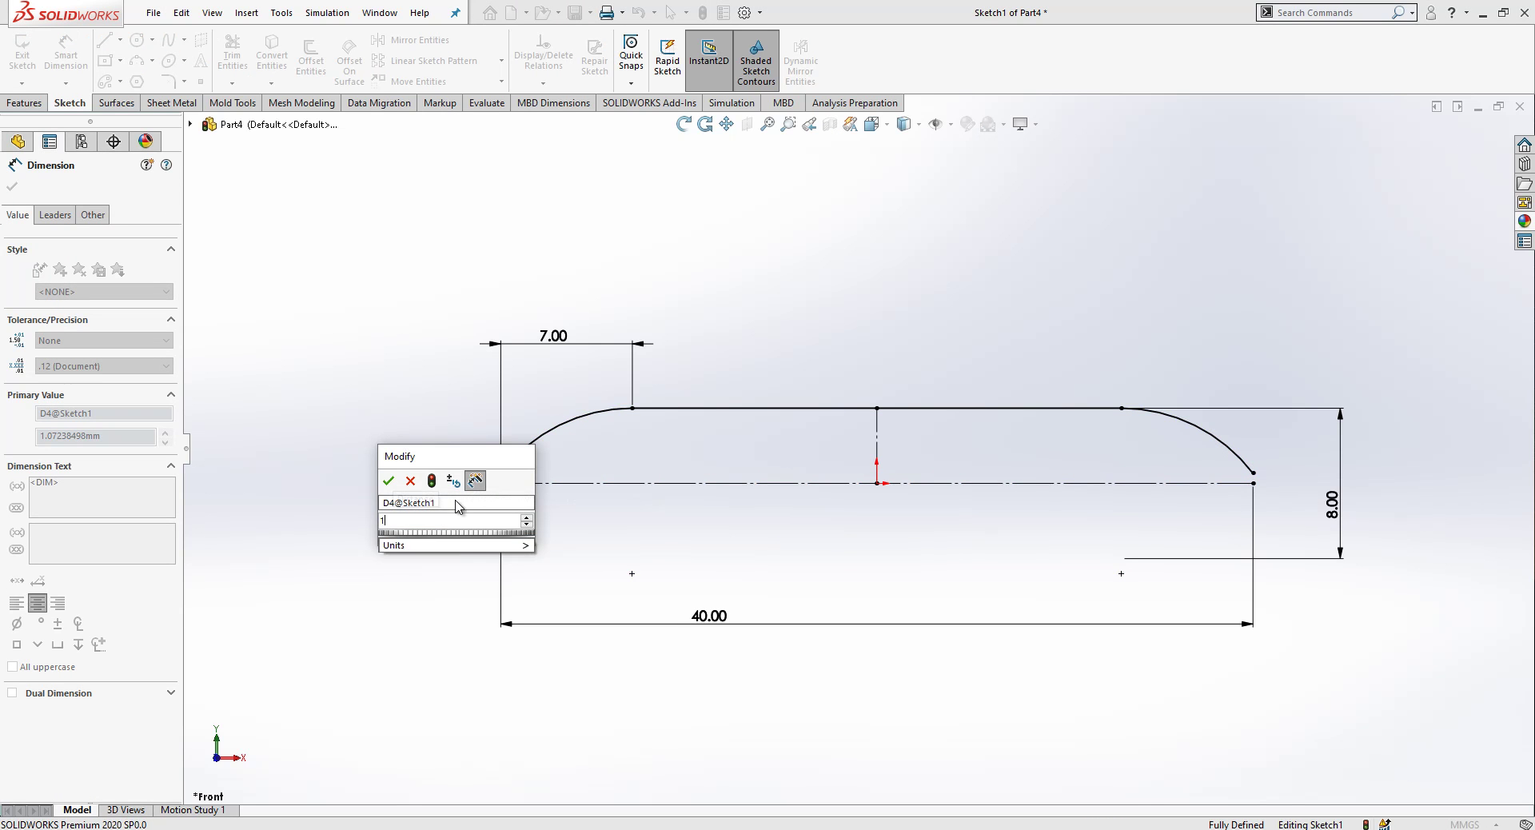
type("1.5")
key("Return")
left_click(911, 277)
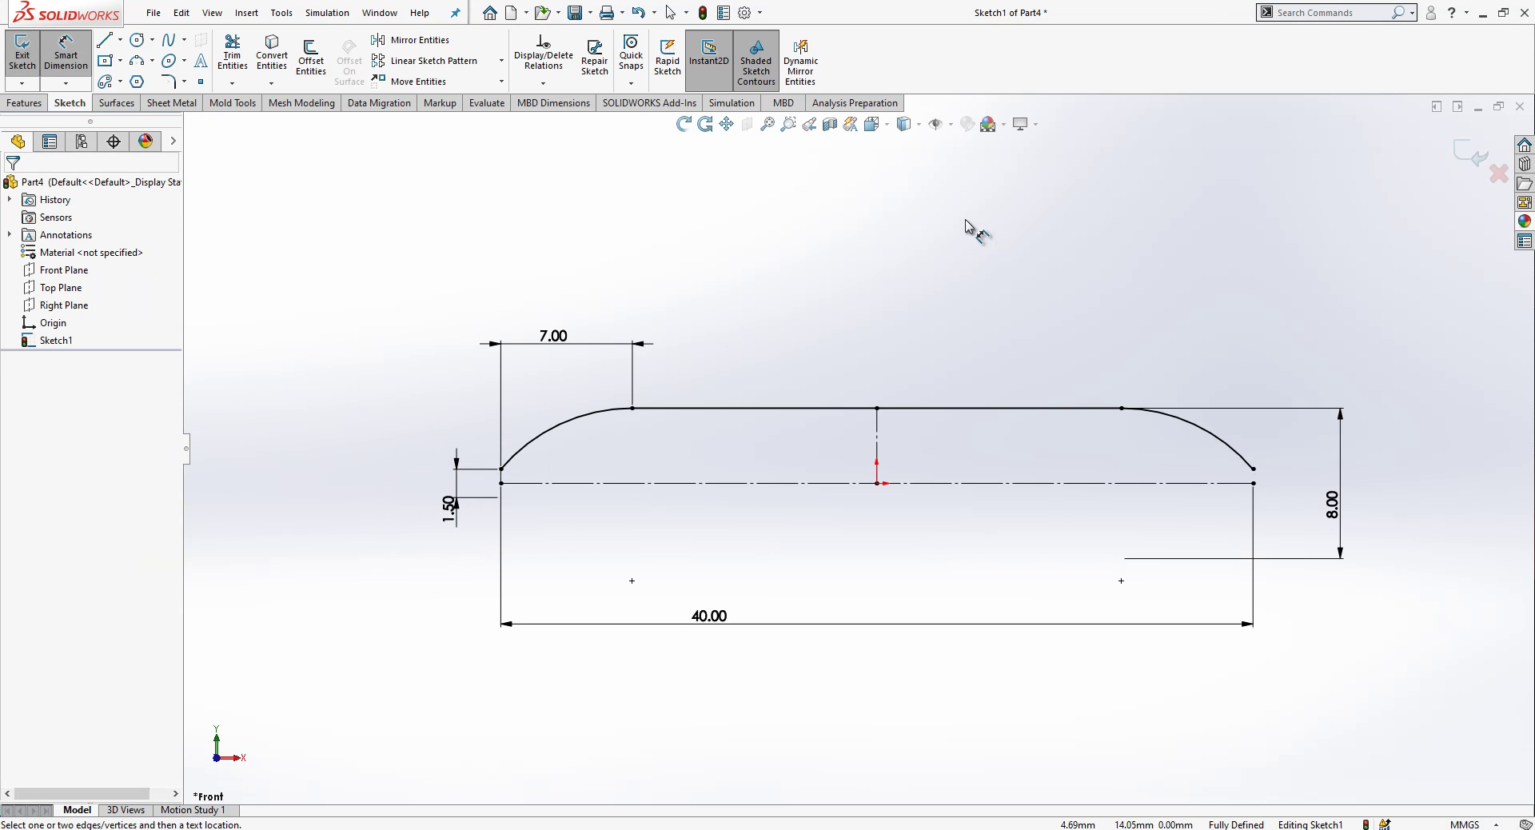
Exit the sketch and revolve Sketch1 360° about its centerline as a surface, viewed from the front
left_click(1474, 159)
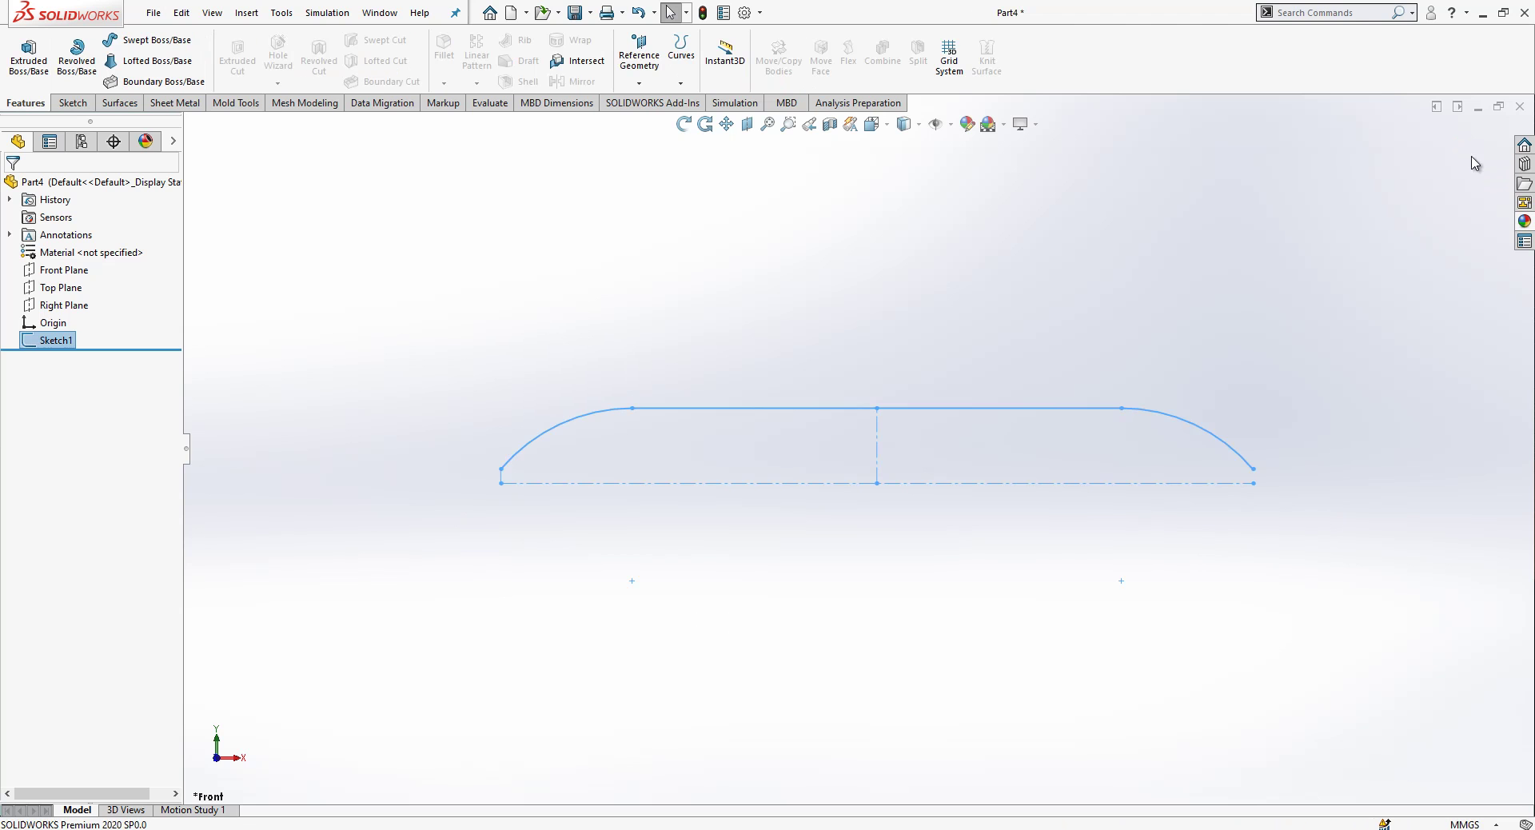
left_click(1305, 207)
left_click(56, 340)
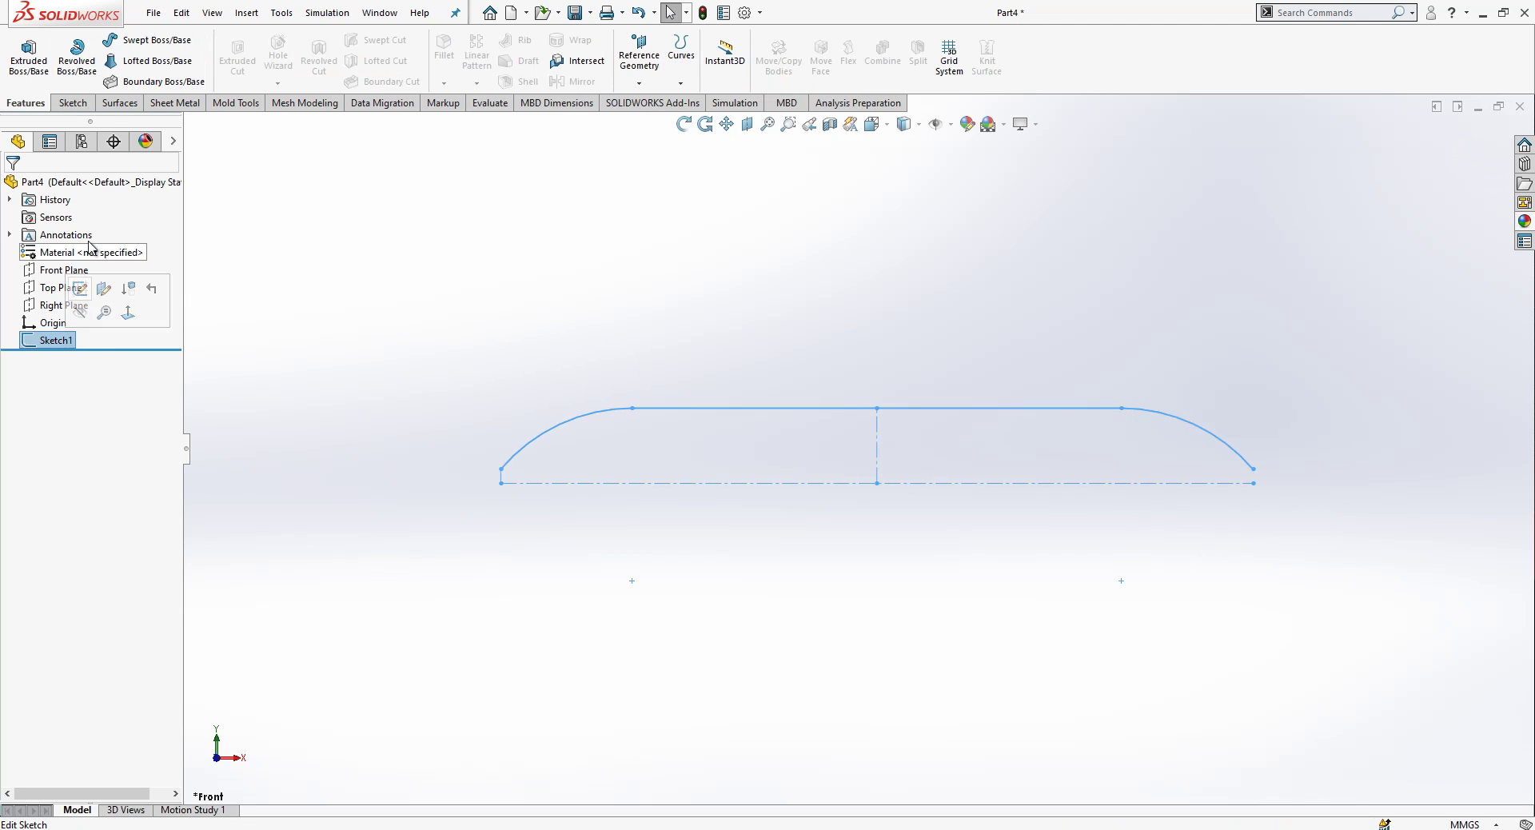
left_click(131, 108)
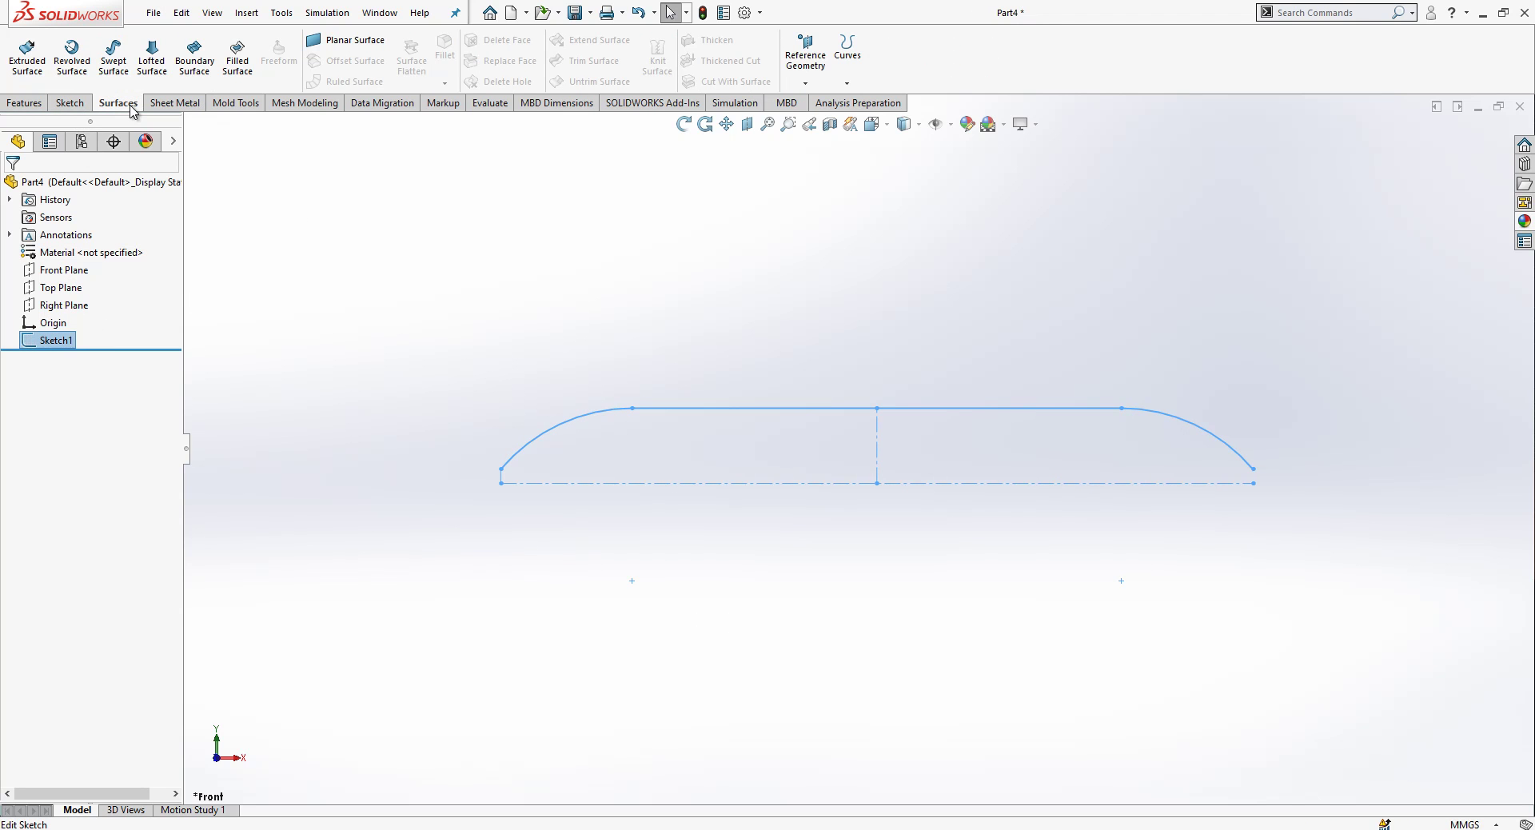
left_click(72, 77)
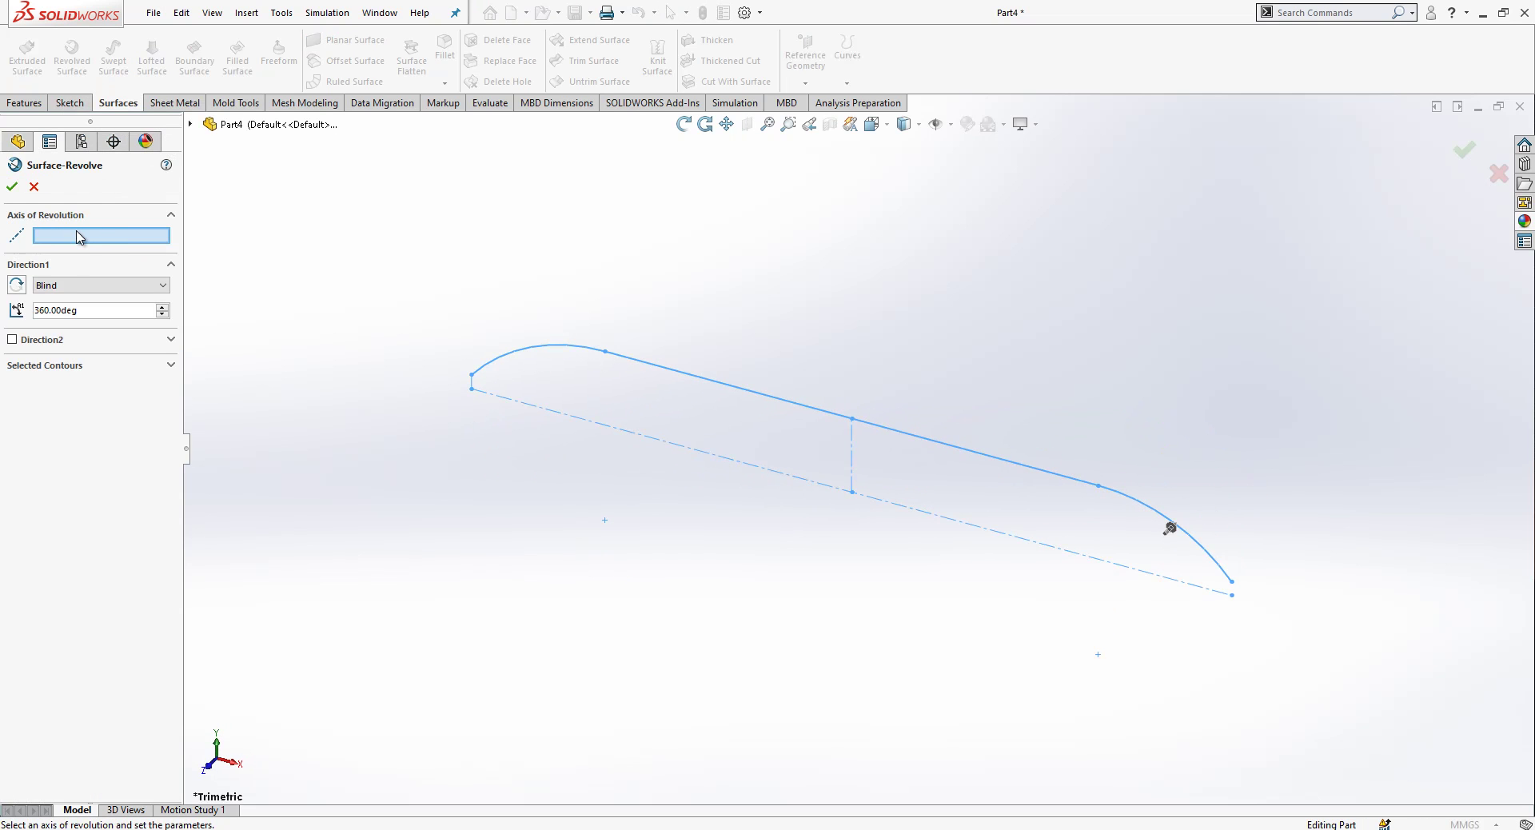
left_click(579, 422)
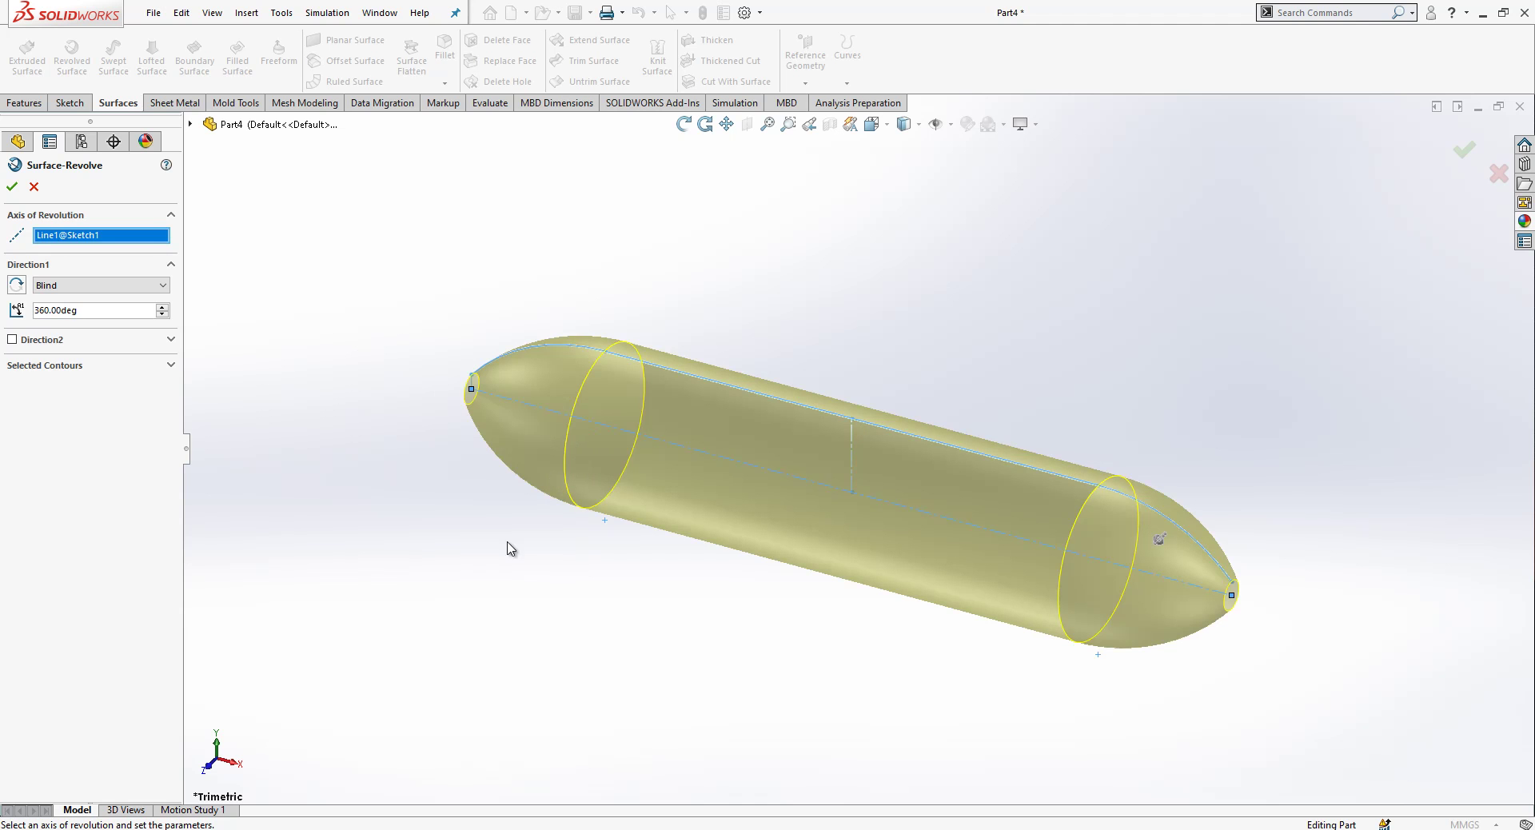
left_click(13, 189)
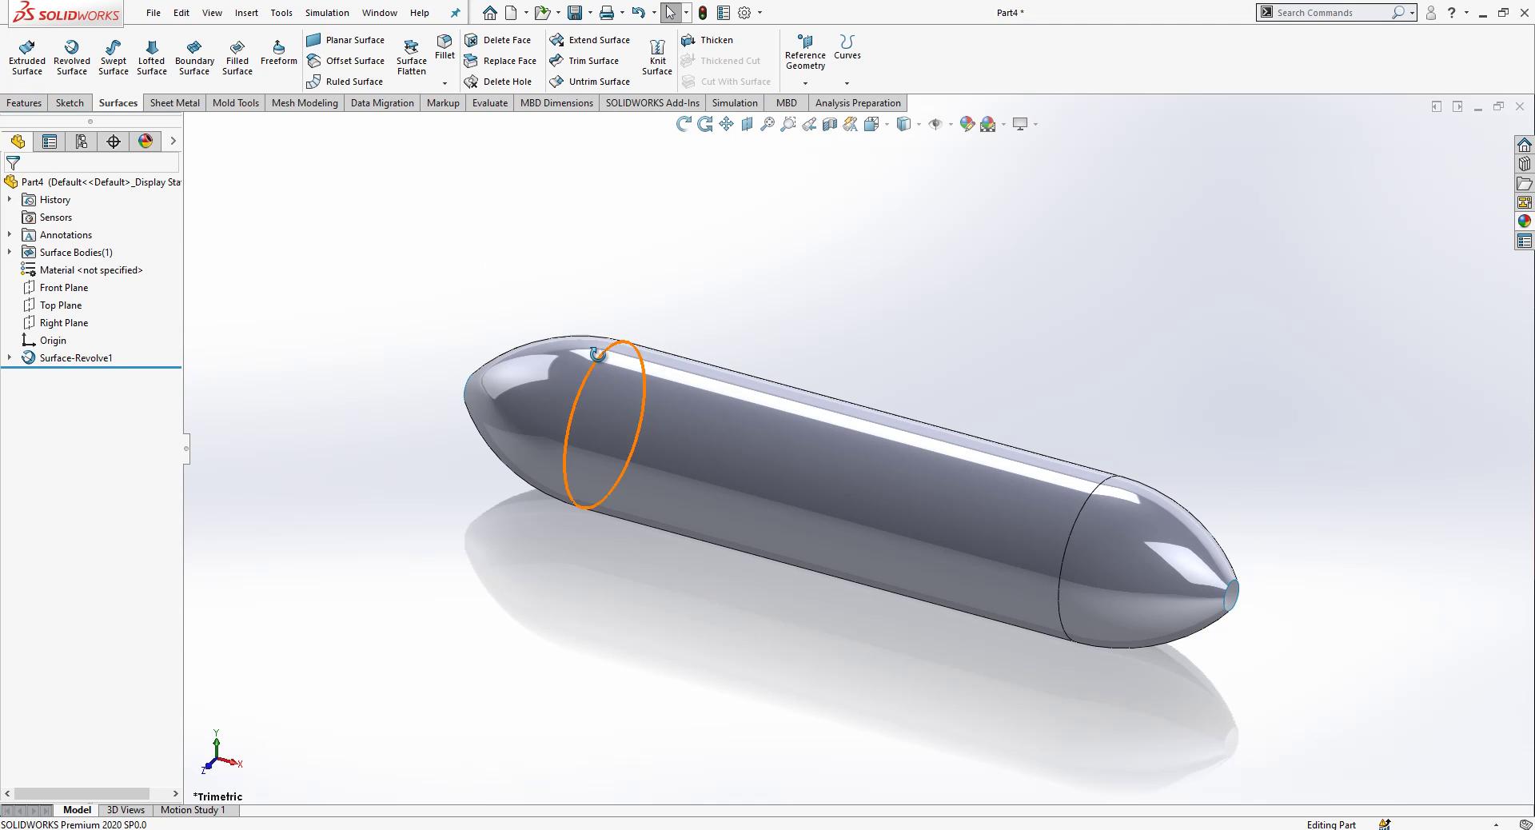
key("ctrl+1")
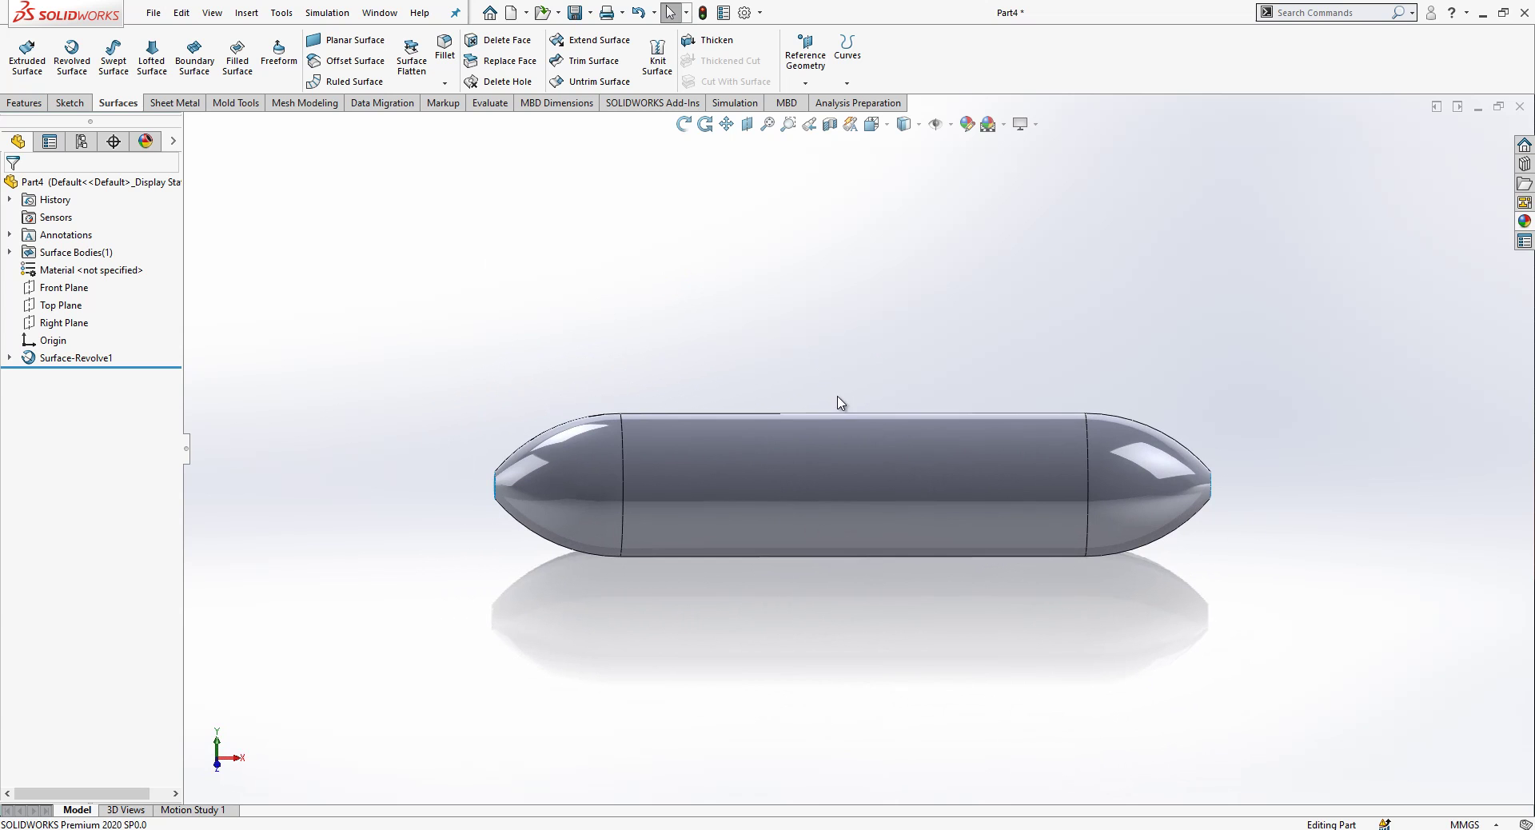
On a new Front Plane sketch, draw a line from the capsule's left tip to its right tip
left_click(67, 288)
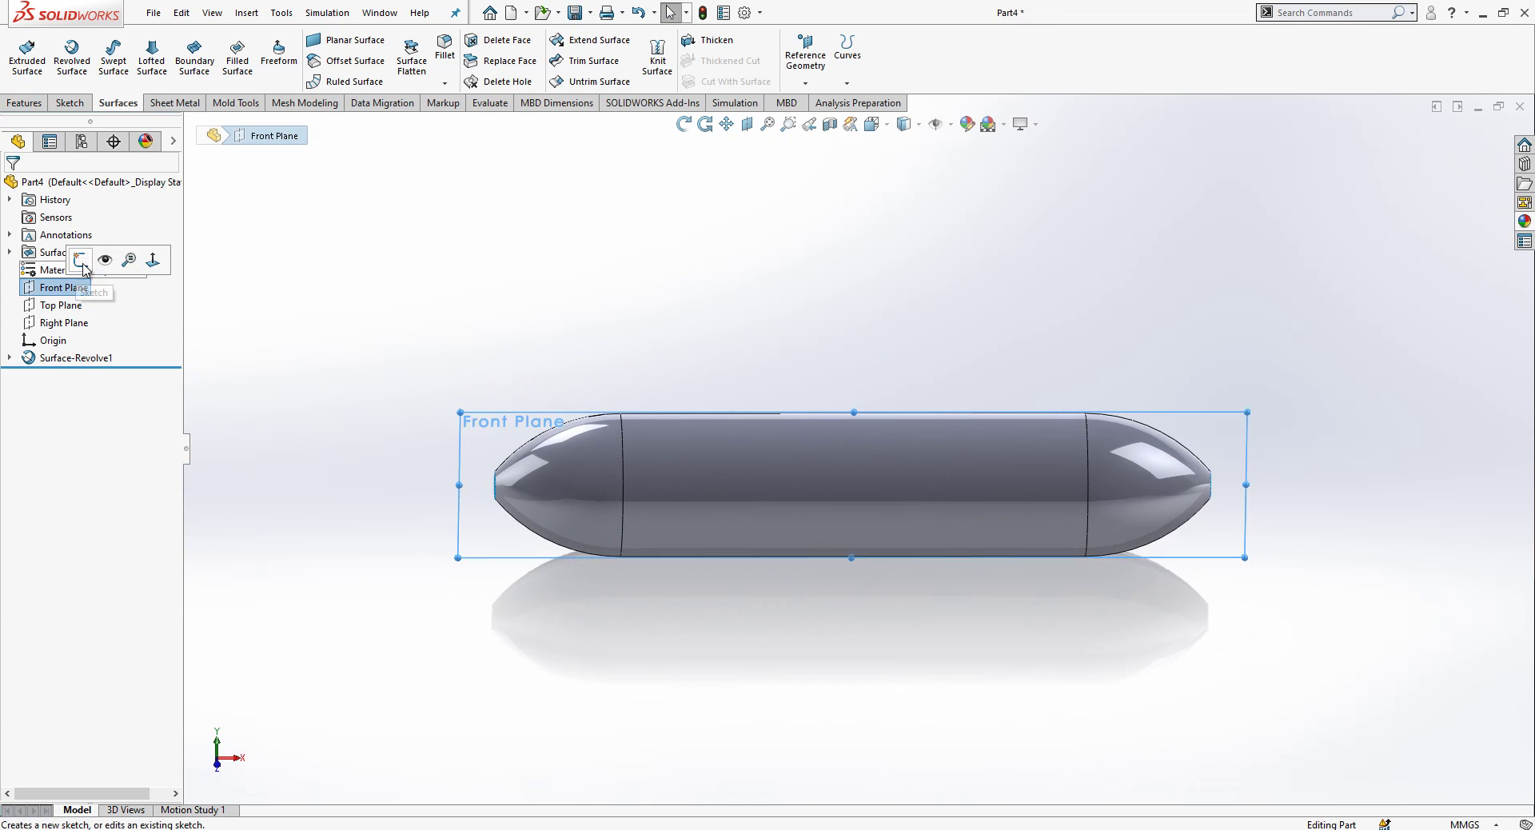
left_click(86, 262)
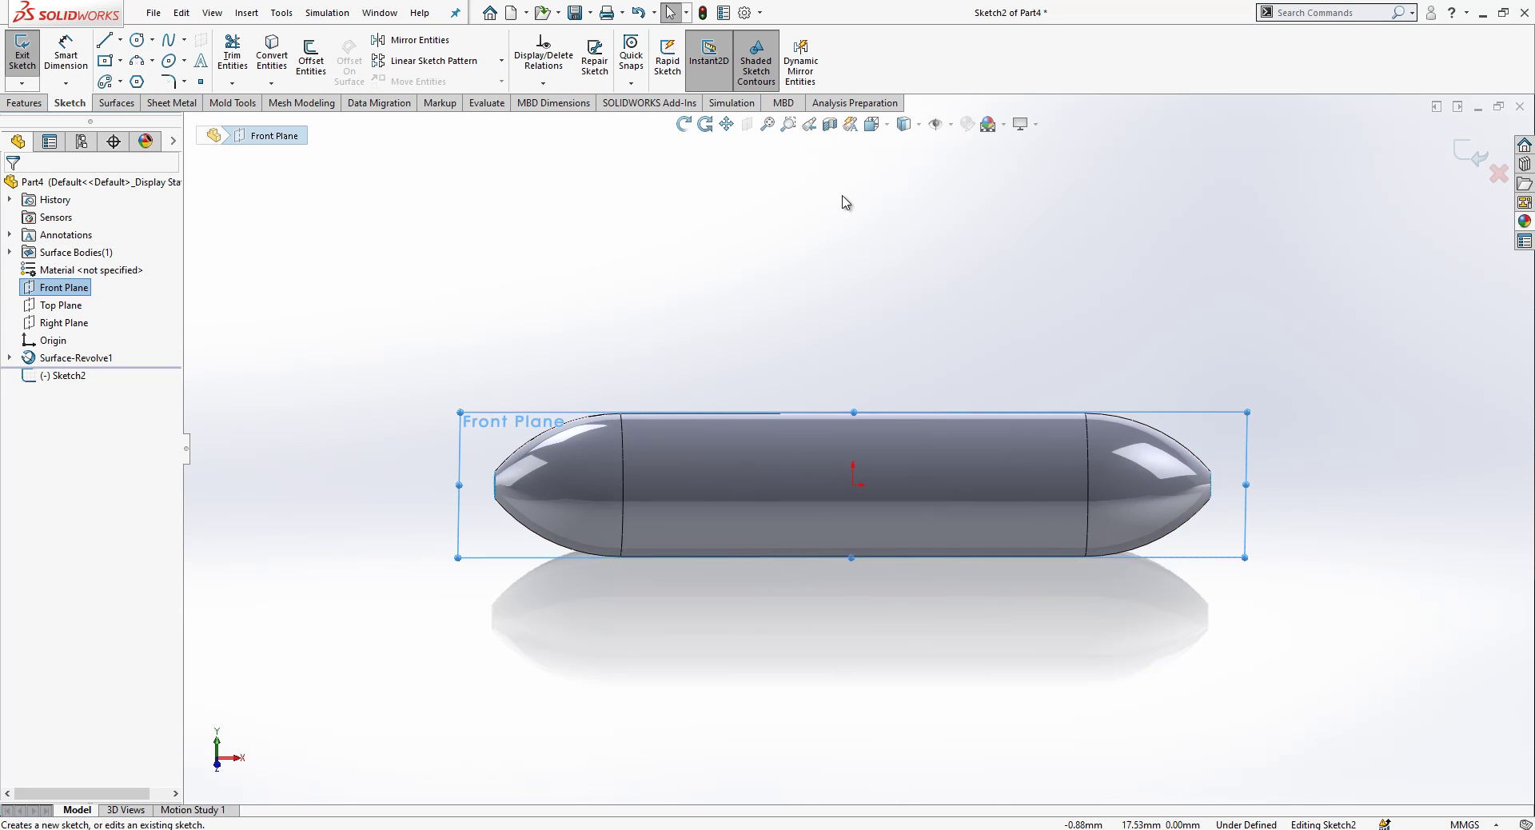
key("space")
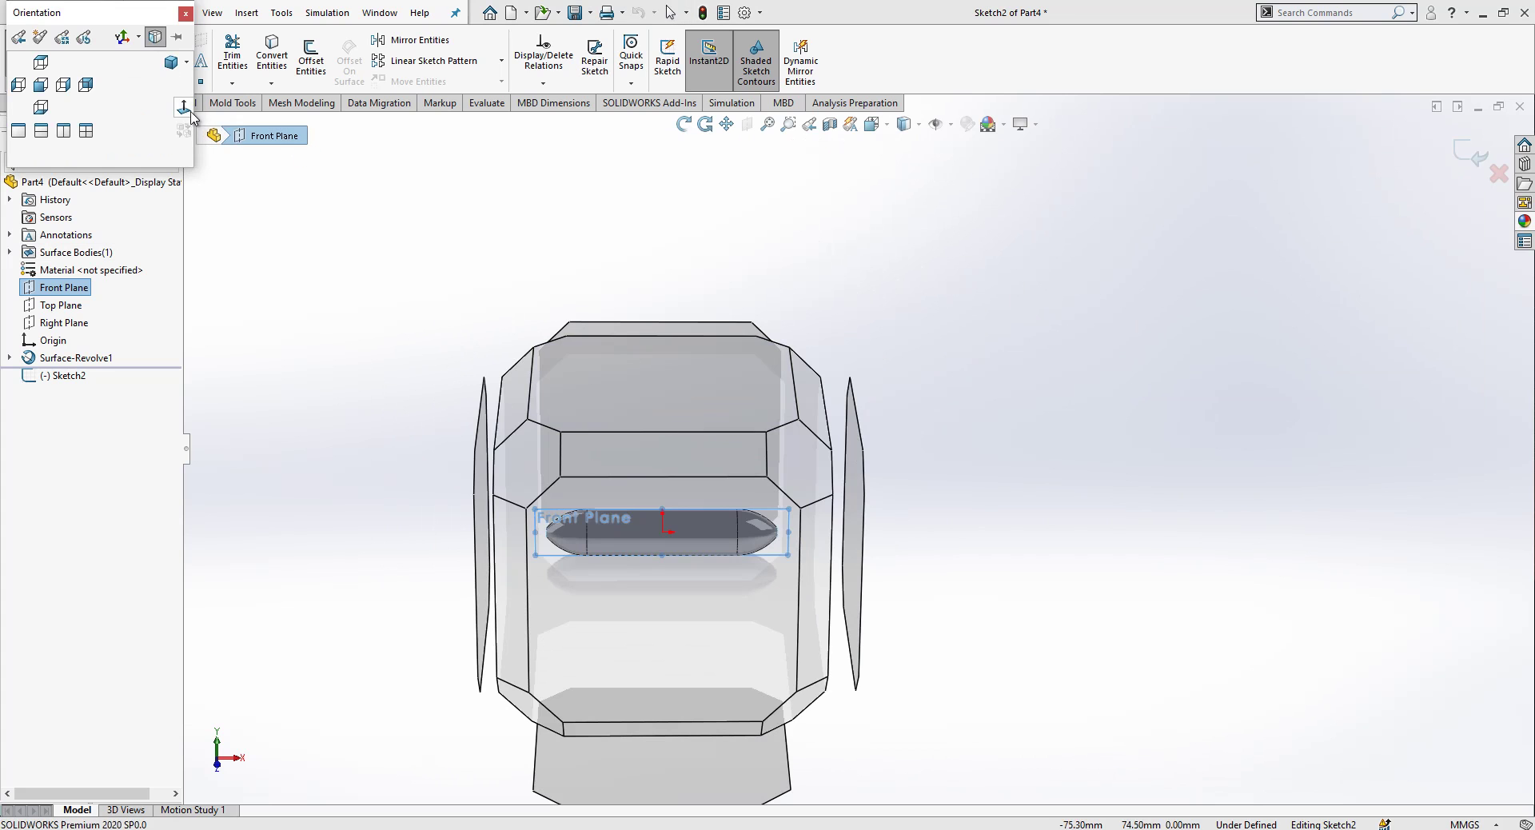
left_click(190, 112)
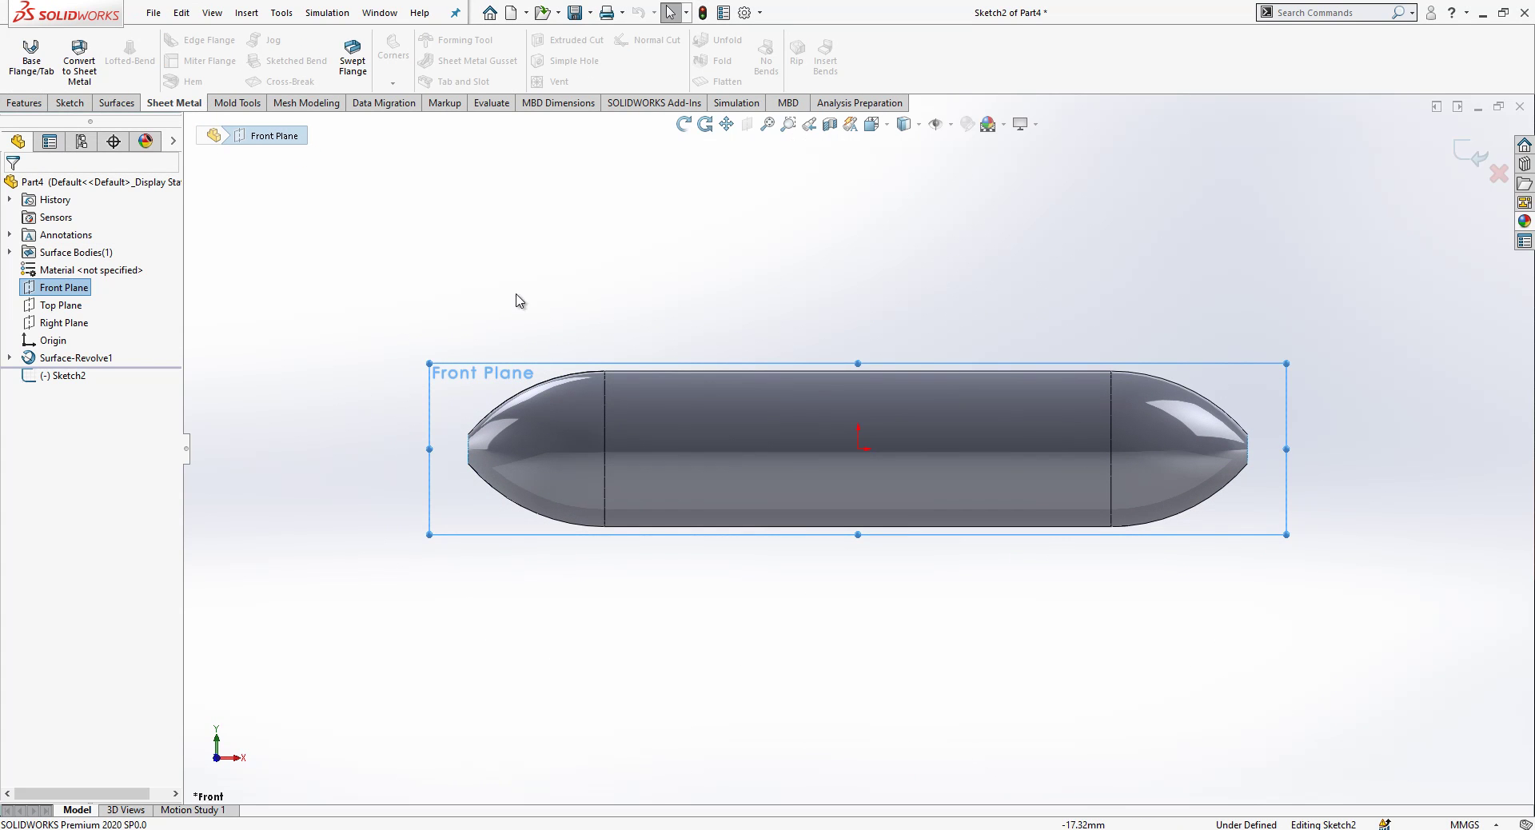
left_click(70, 102)
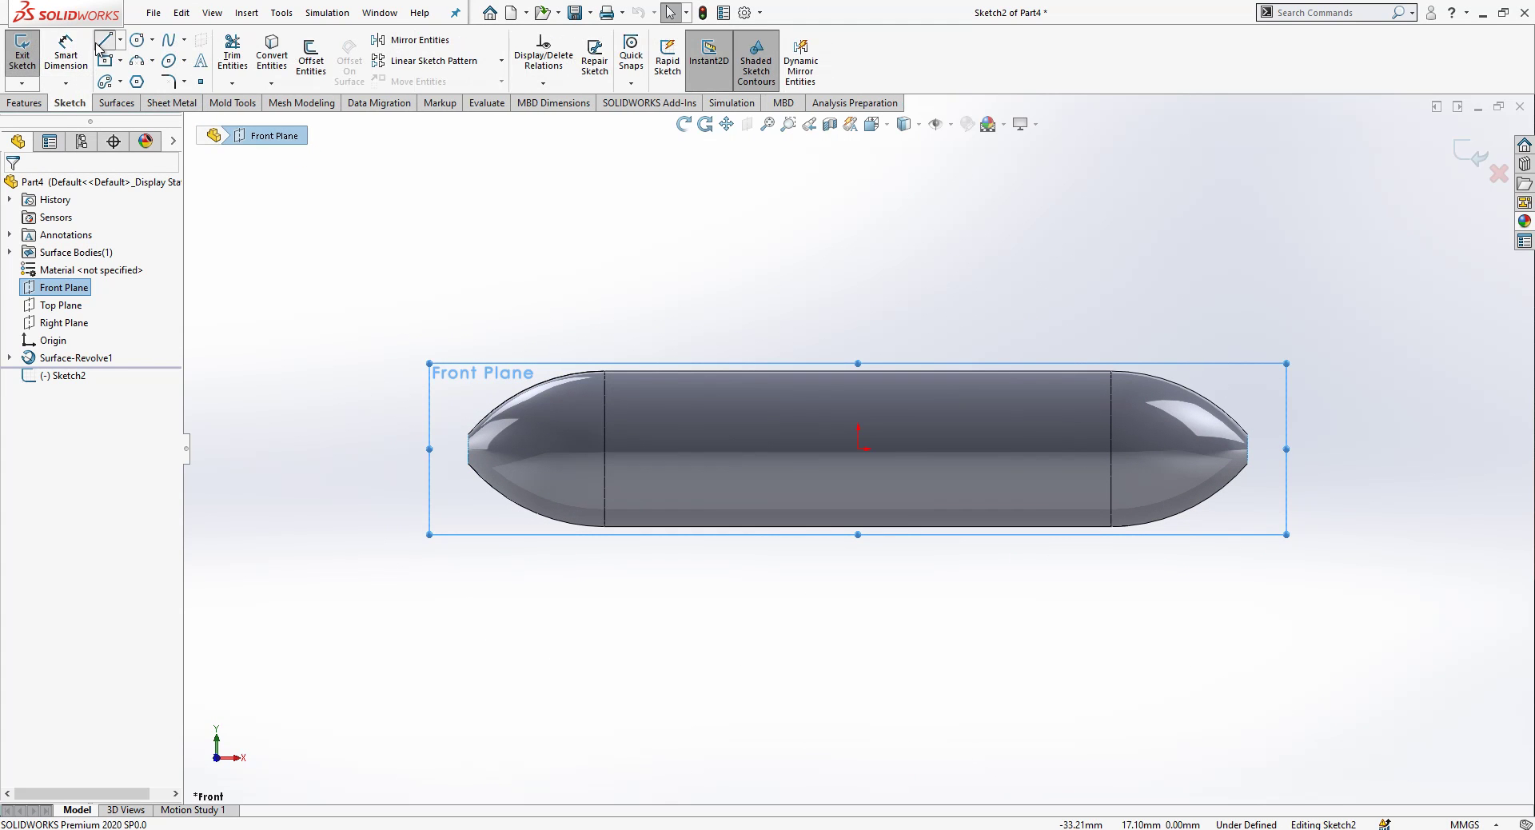
left_click(103, 40)
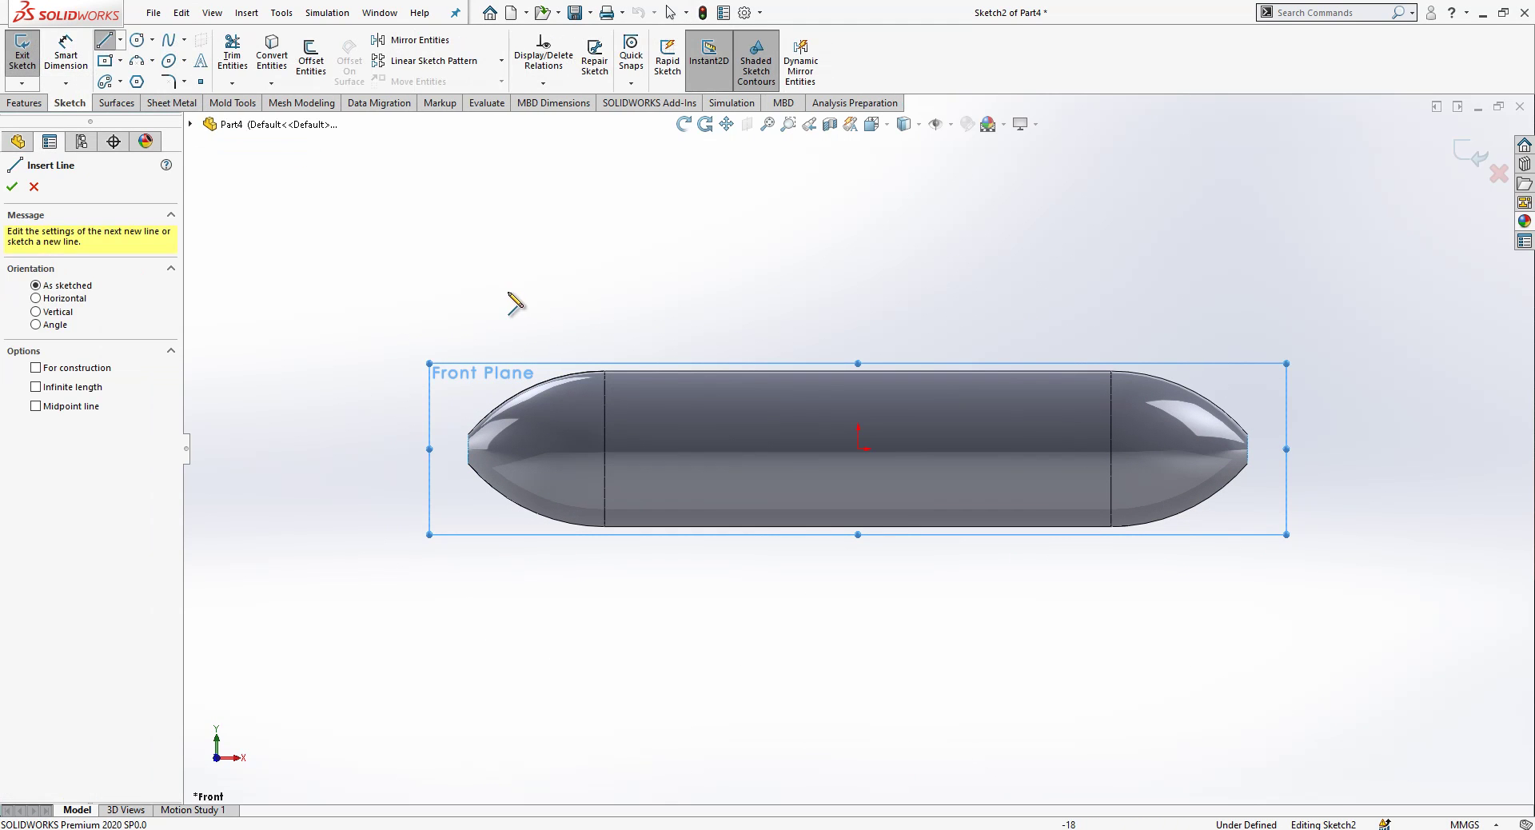
left_click(470, 447)
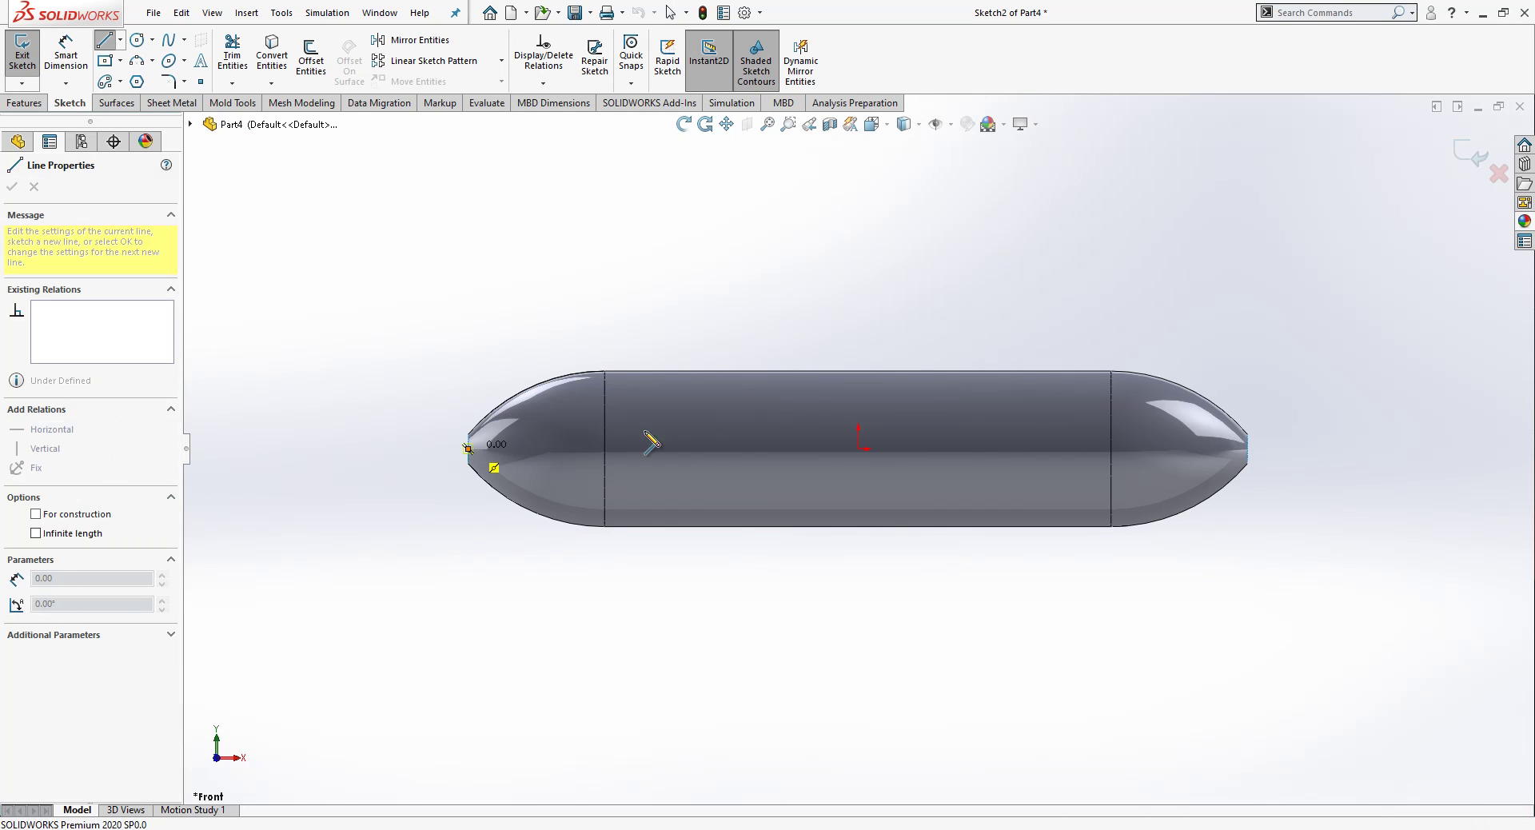
left_click(1245, 448)
key("Escape")
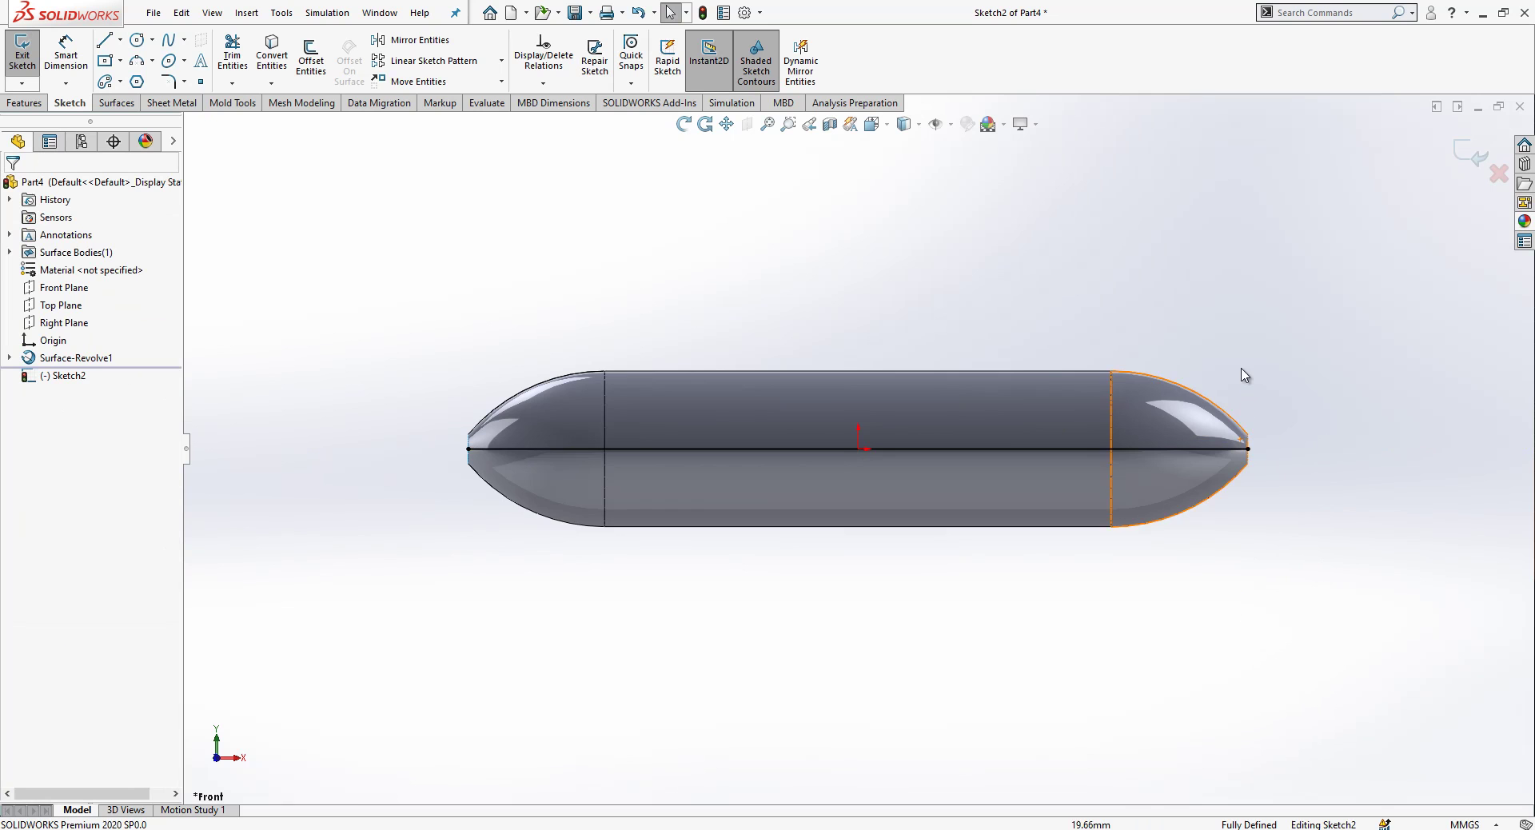
scroll(1251, 343, "down", 1)
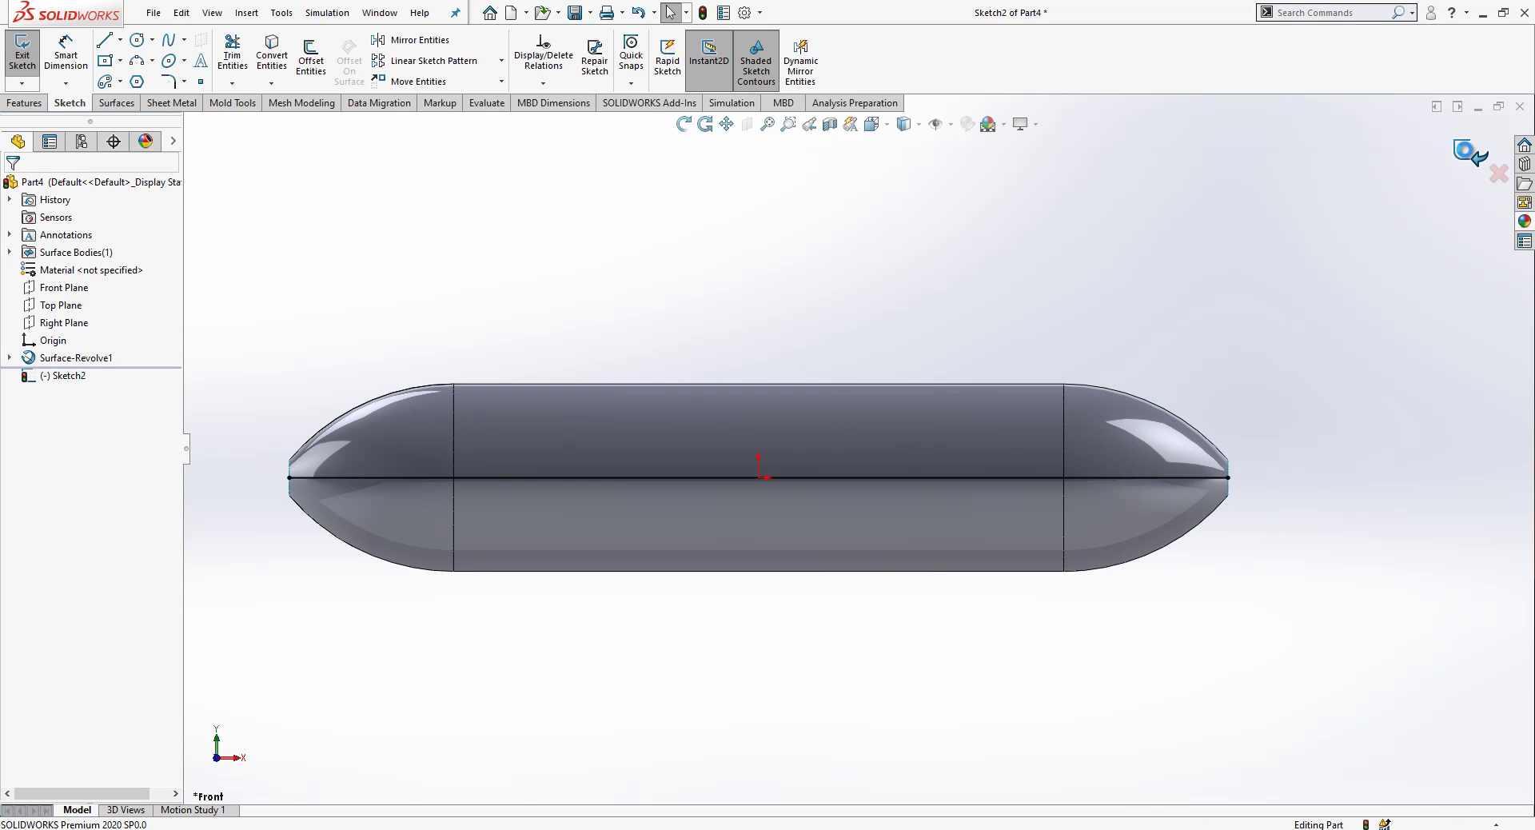
left_click(1470, 154)
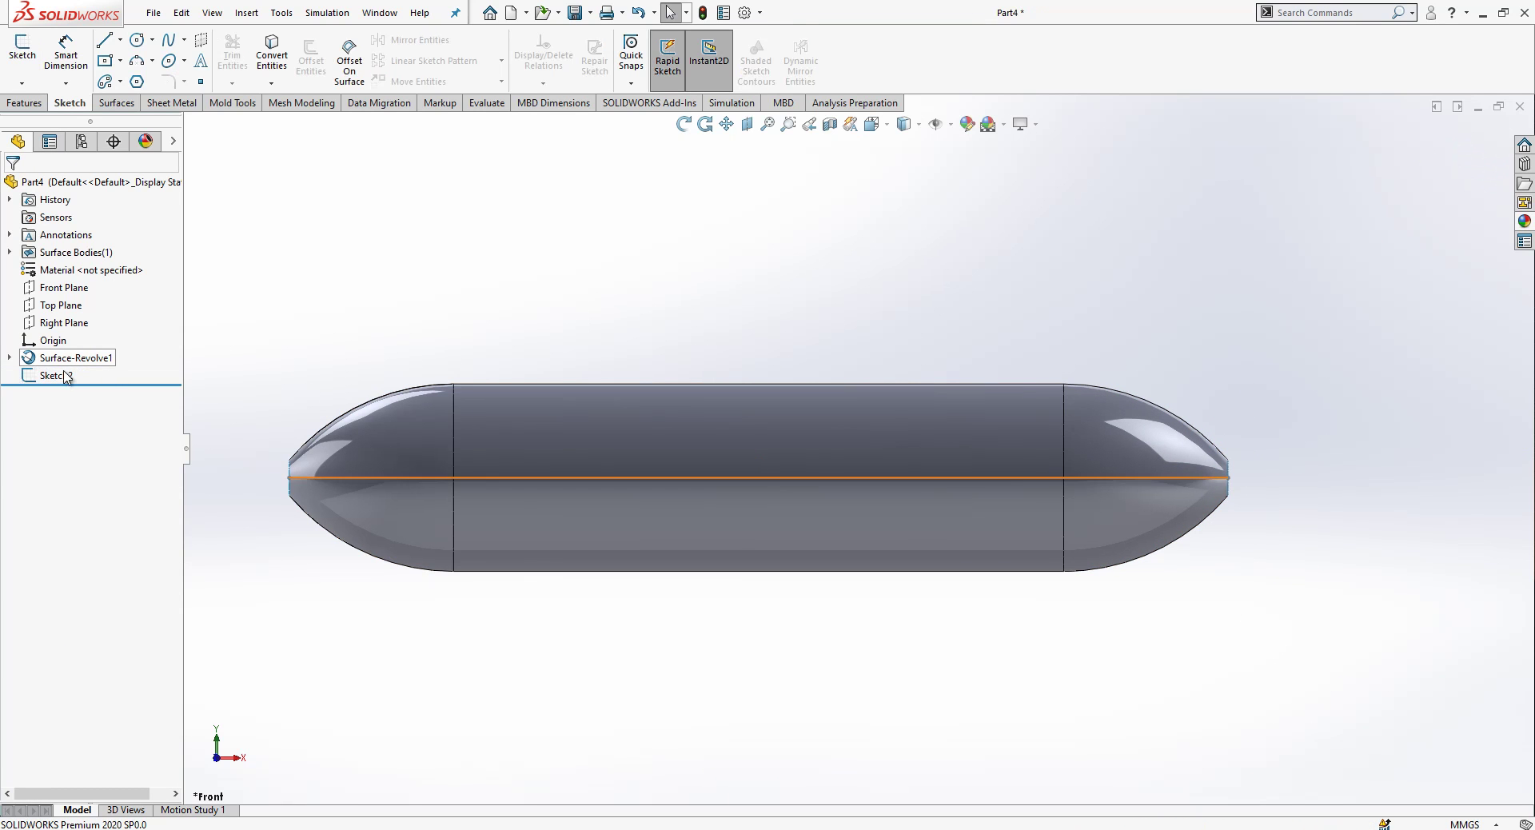
Sketch a vertical line rising from the capsule's left tip on the Front Plane and lengthen it
left_click(50, 289)
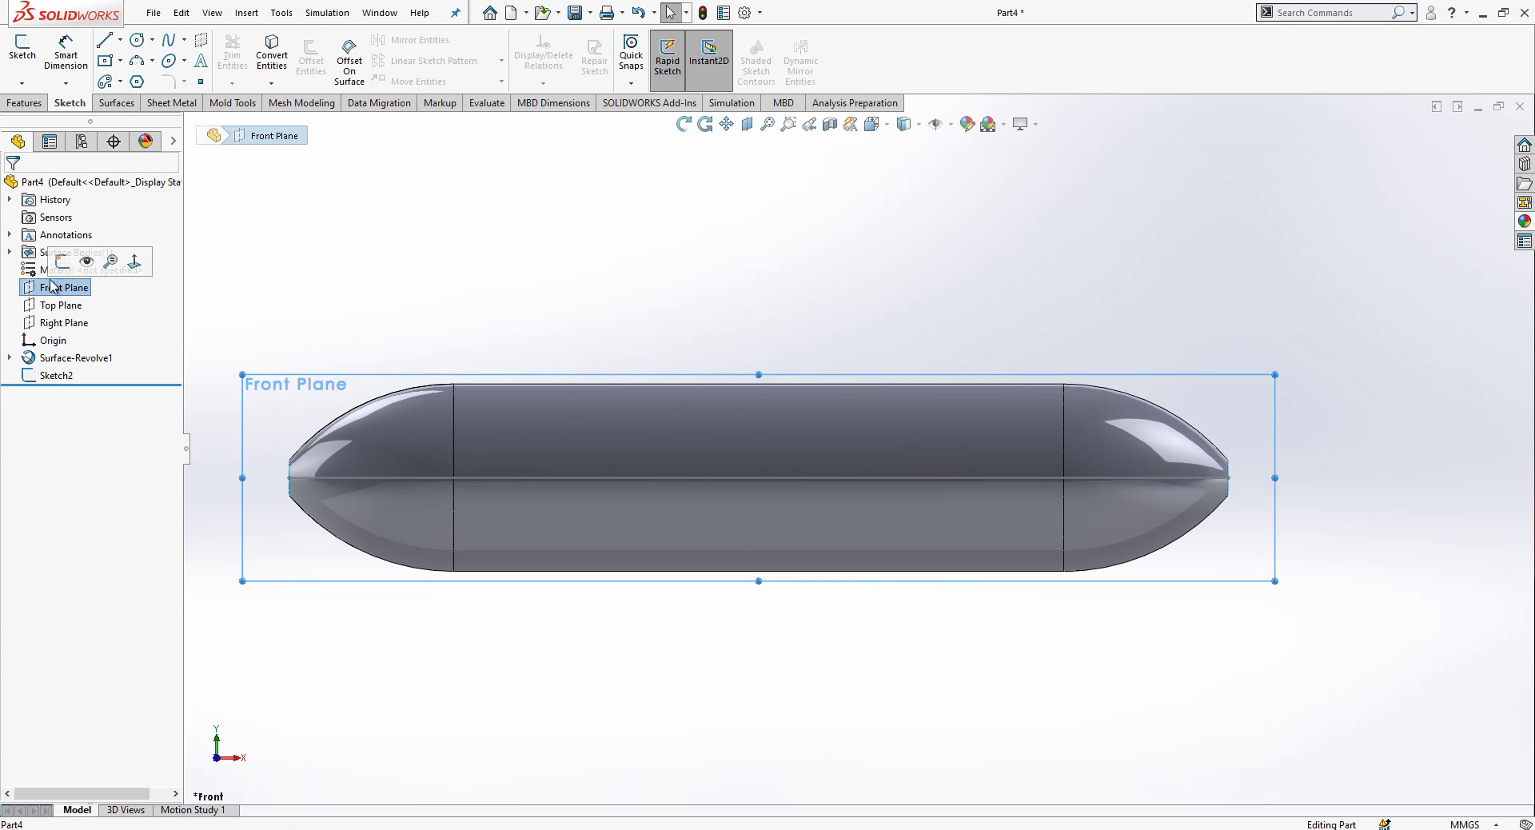
left_click(62, 263)
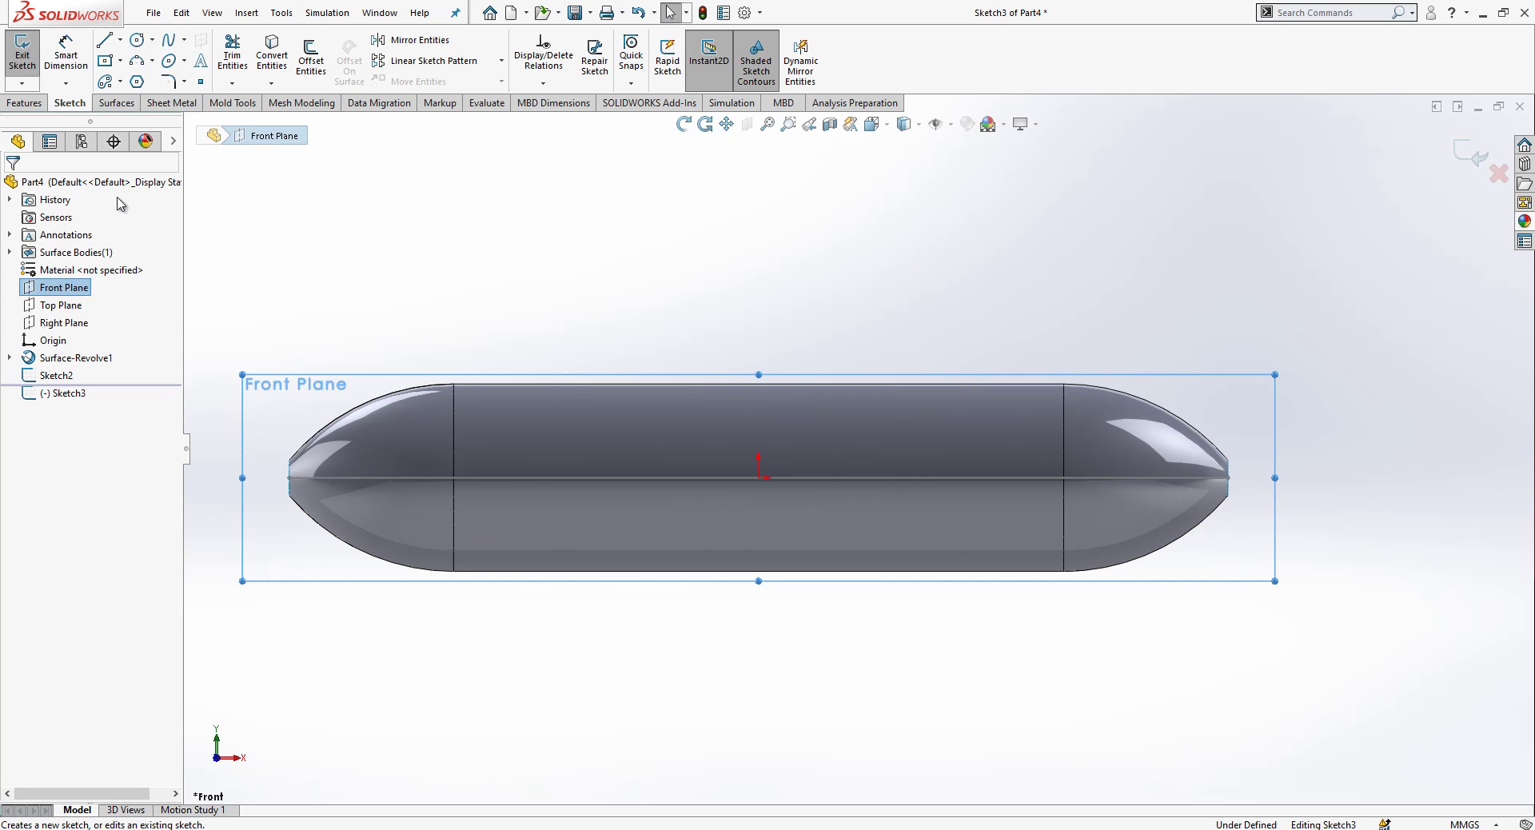
left_click(104, 42)
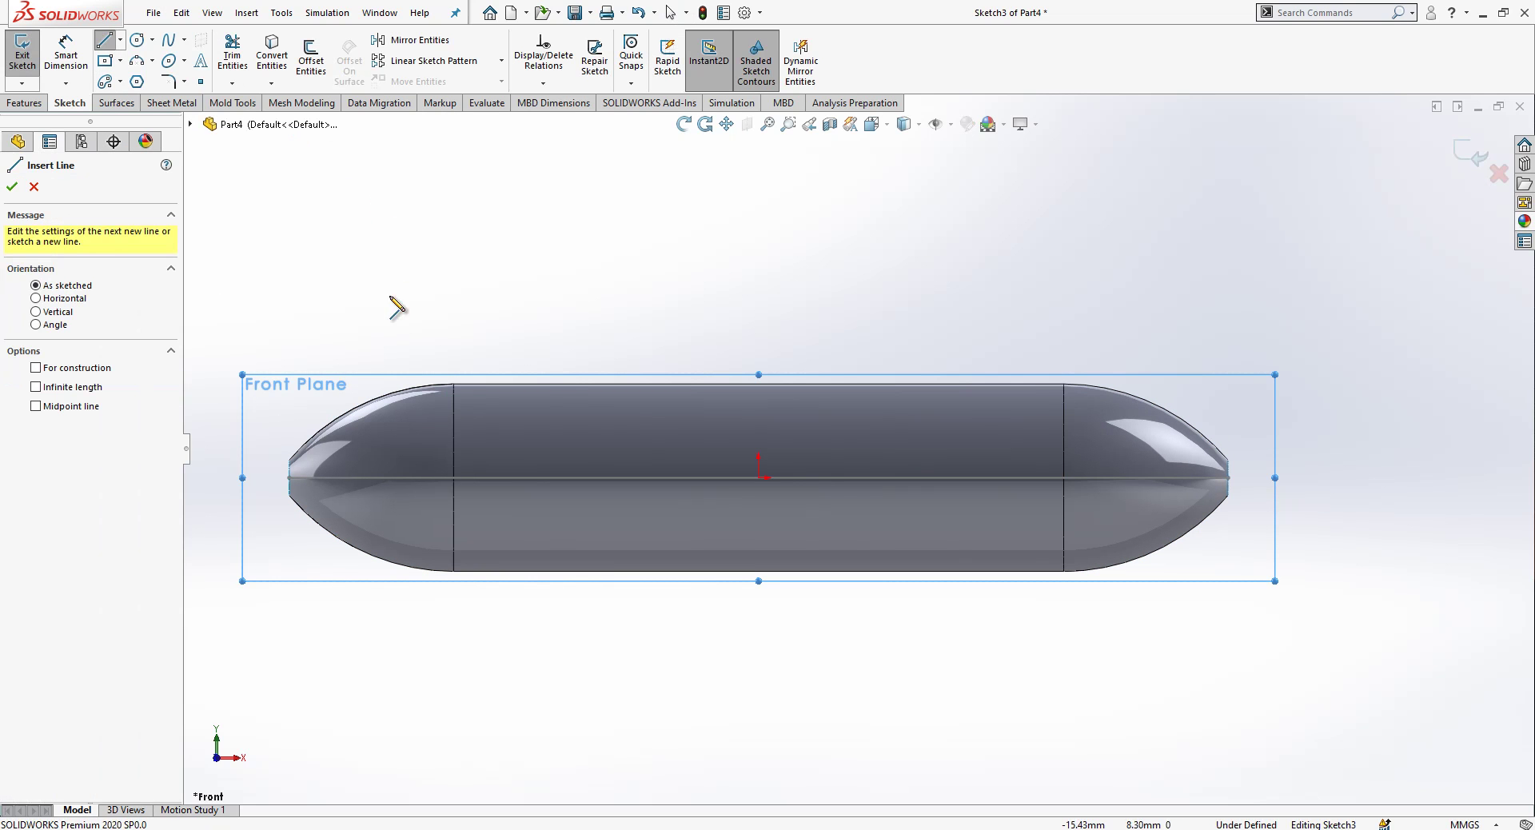
left_click_drag(289, 478, 291, 317)
key("Escape")
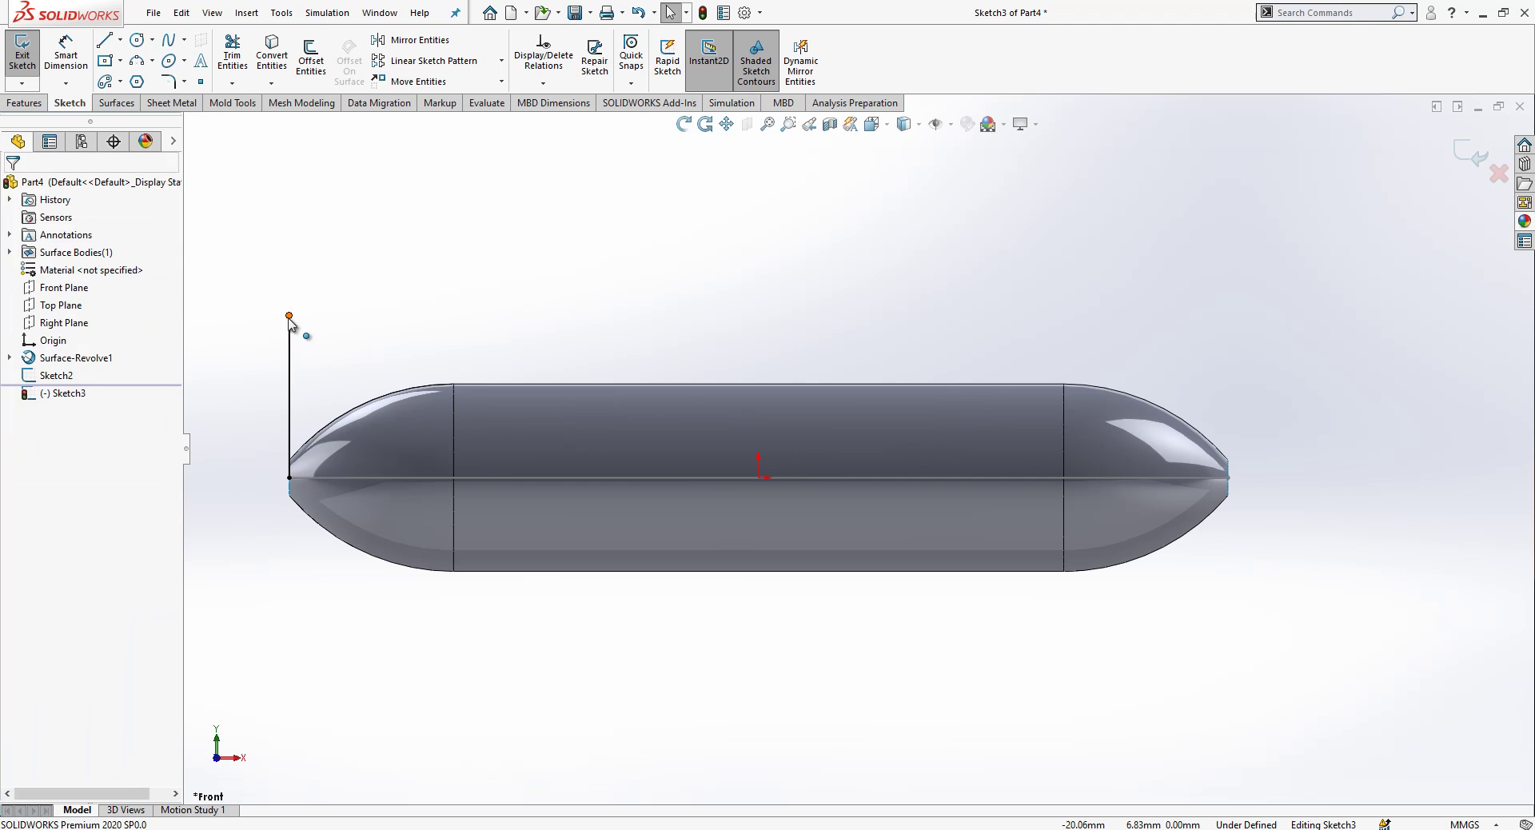
left_click_drag(290, 317, 289, 255)
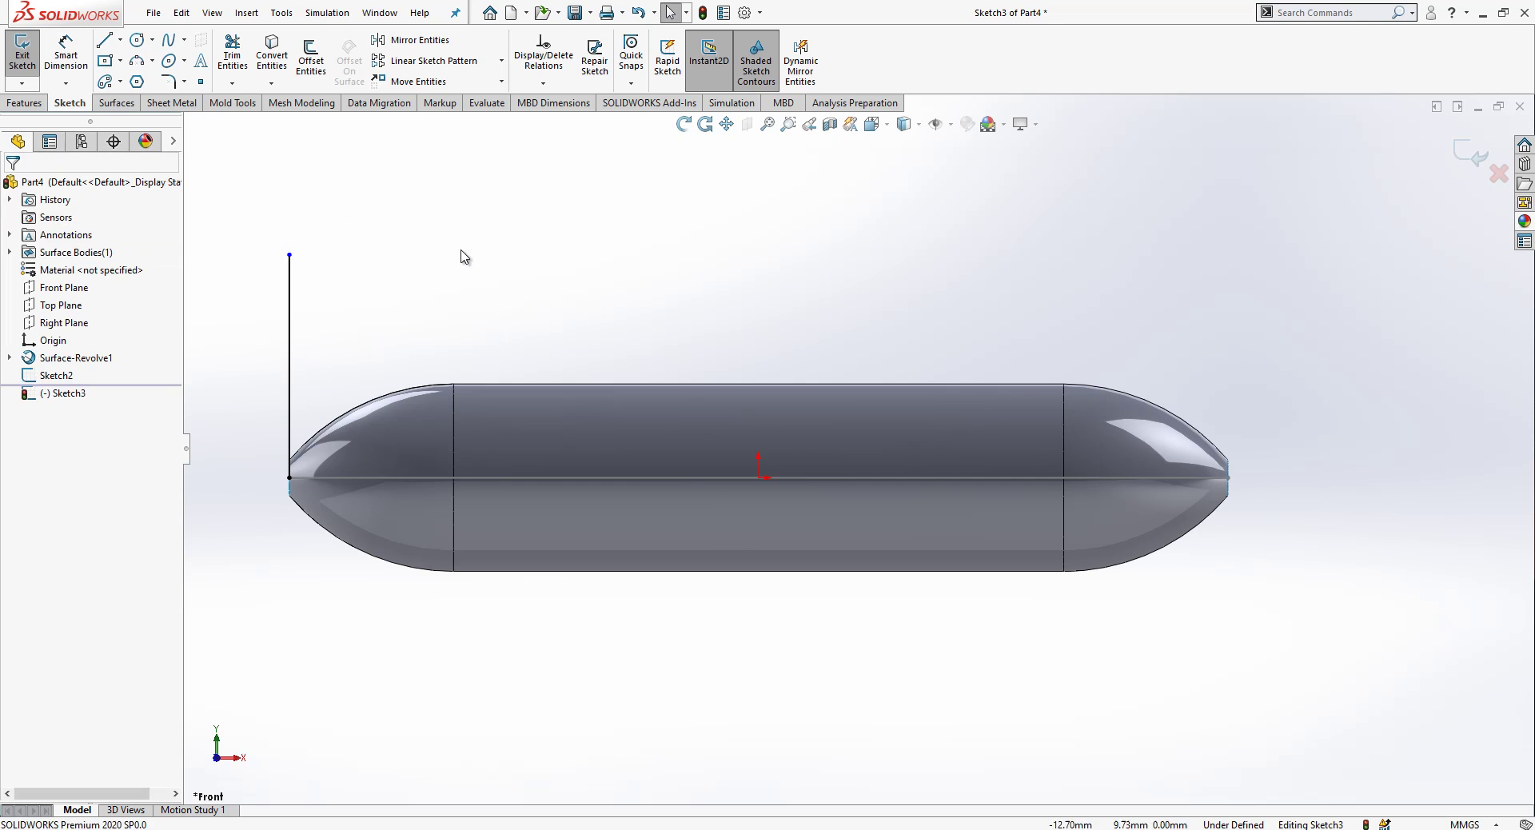
left_click(1478, 166)
Select the Sketch2 axis line and the Sketch3 vertical line for sweeping
left_click(62, 379)
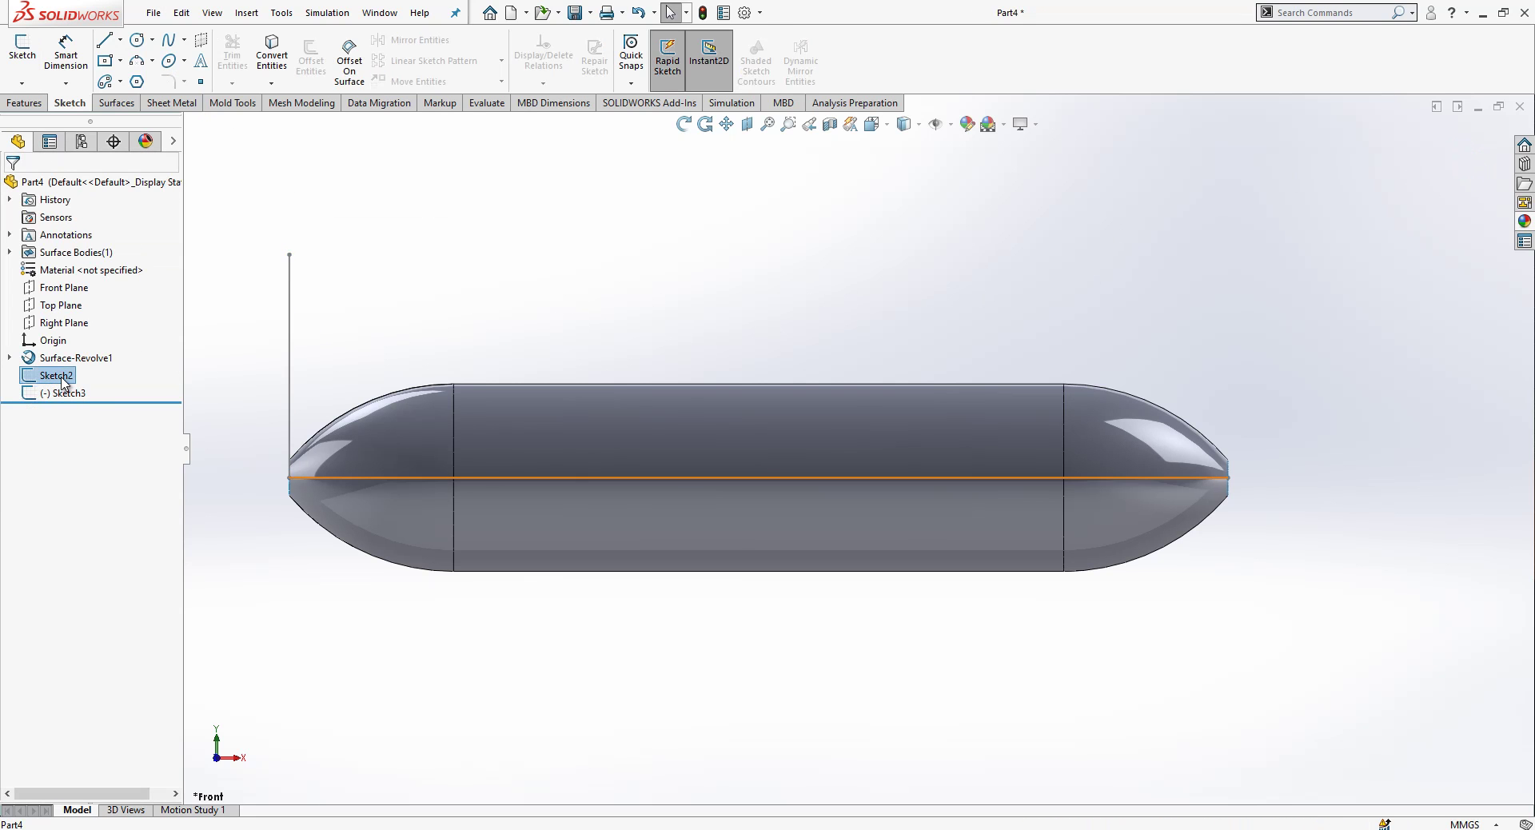
left_click(63, 392)
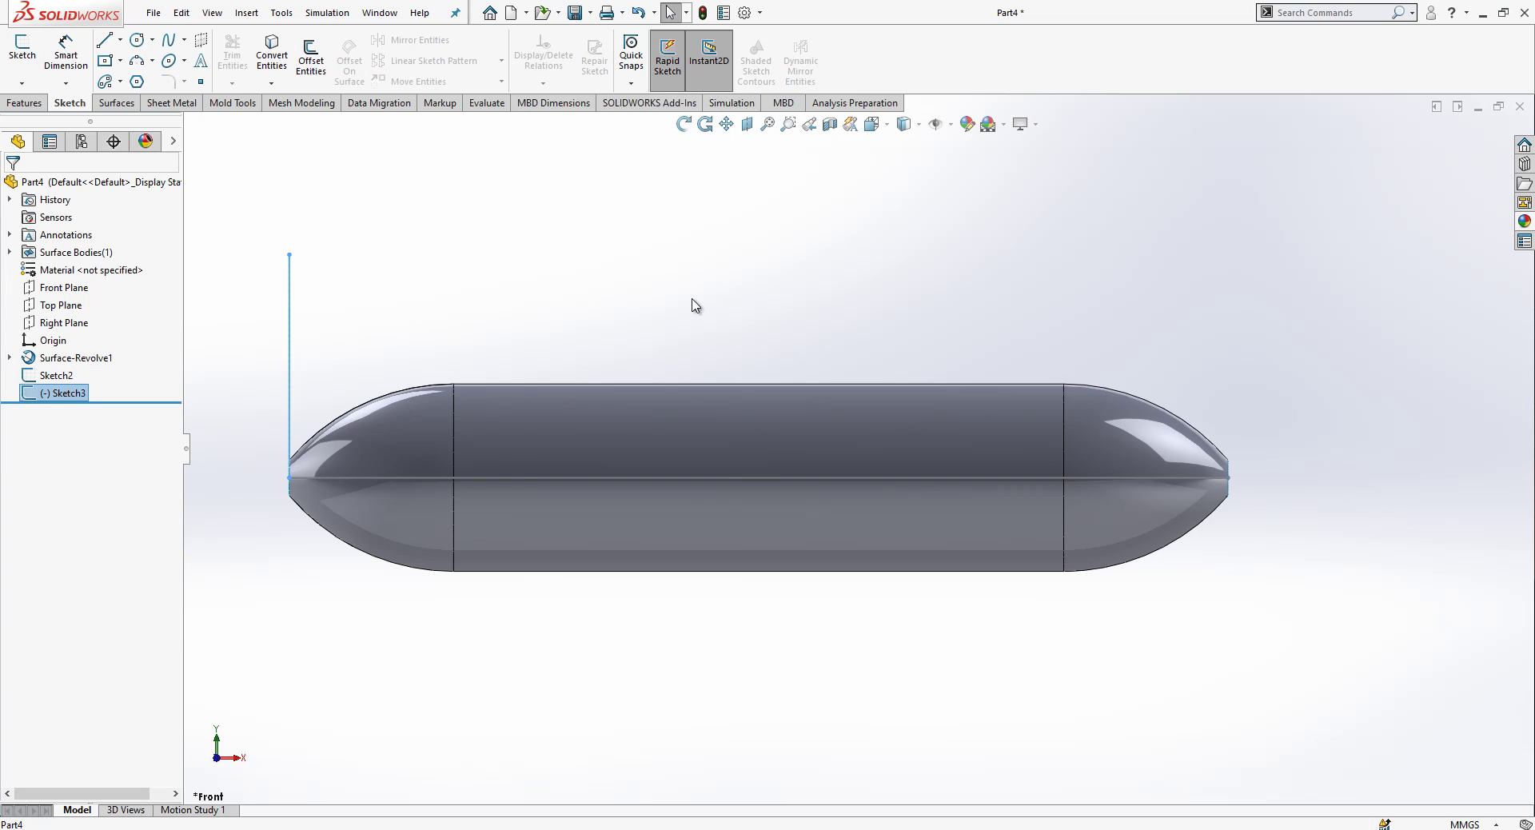
key("f")
left_click(56, 375)
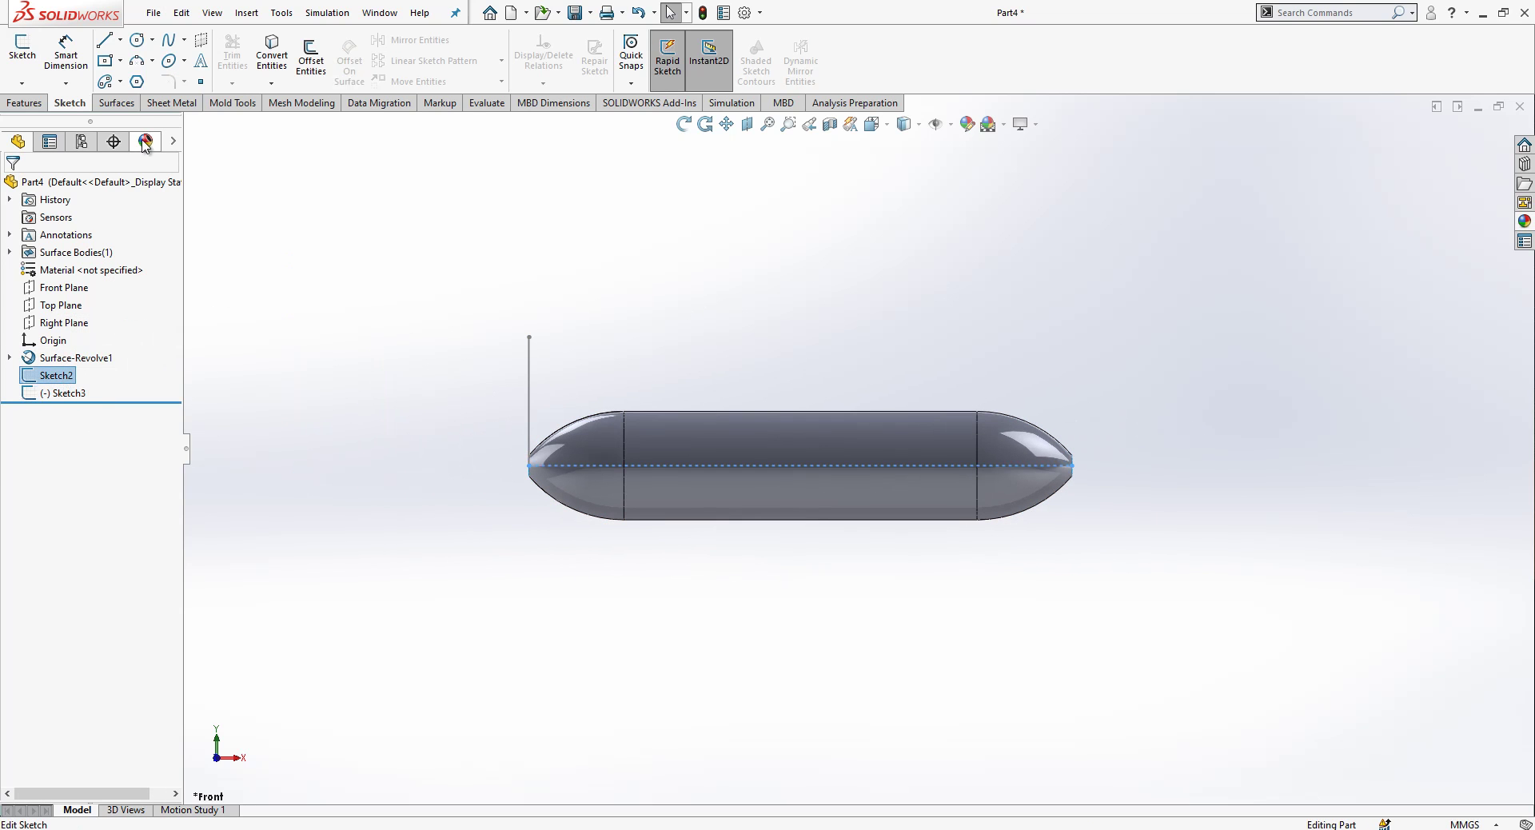
left_click(528, 363)
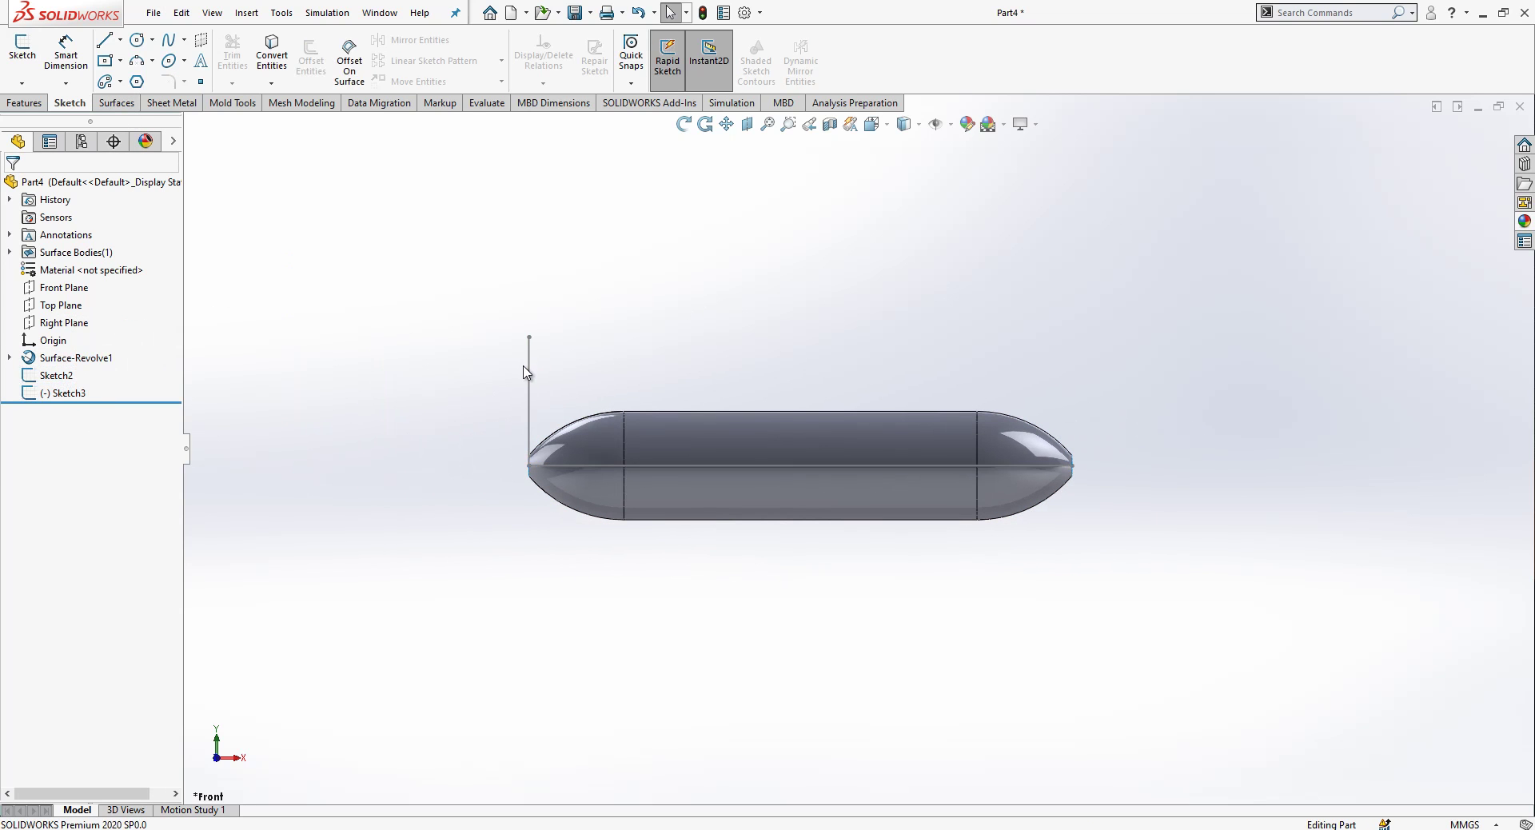
Sweep the vertical line along the axis line as a surface with a 40-revolution twist
left_click(116, 102)
left_click(112, 56)
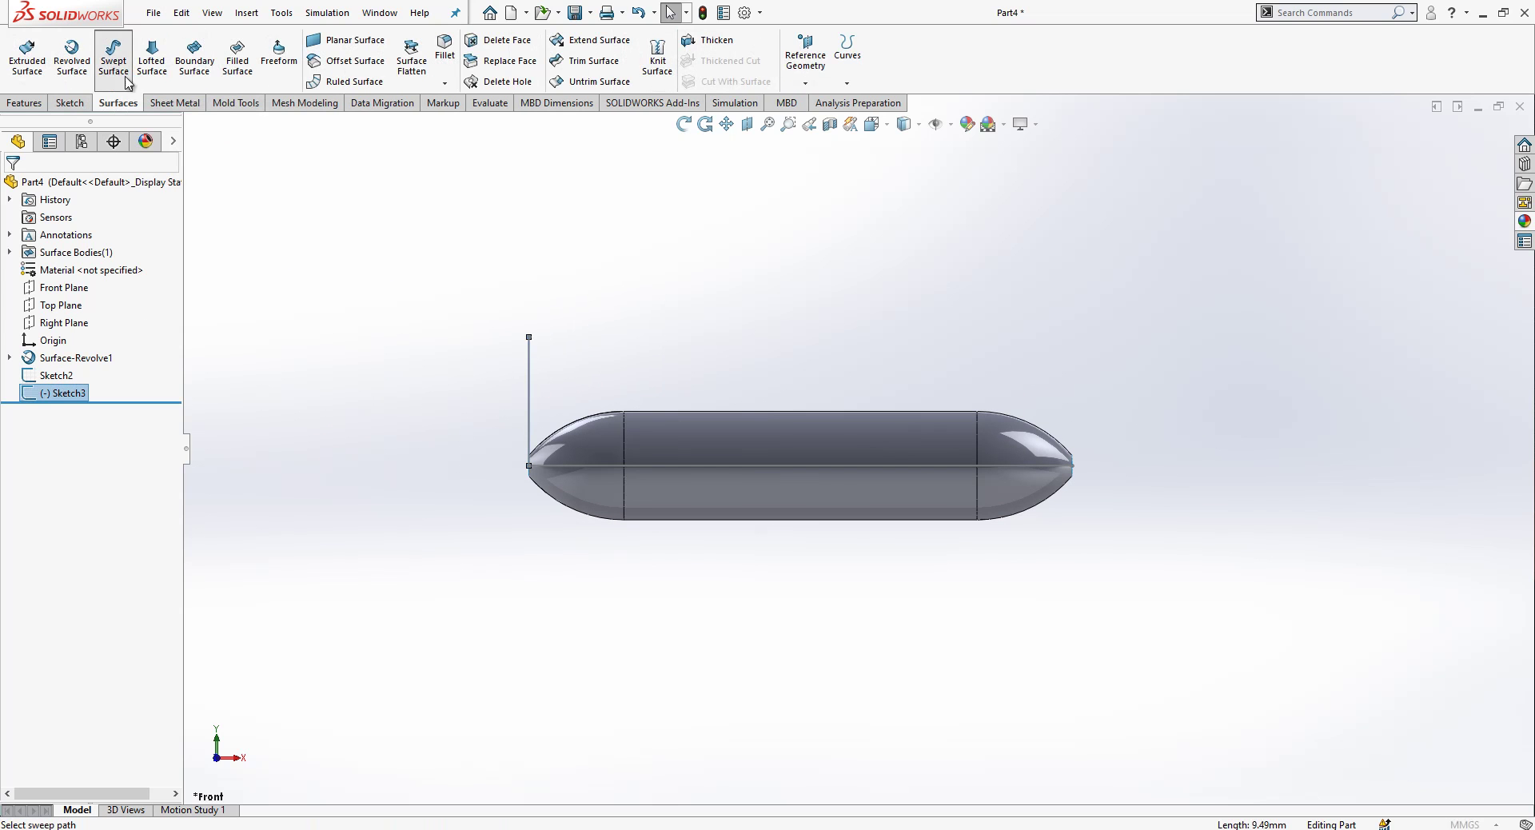
left_click(747, 467)
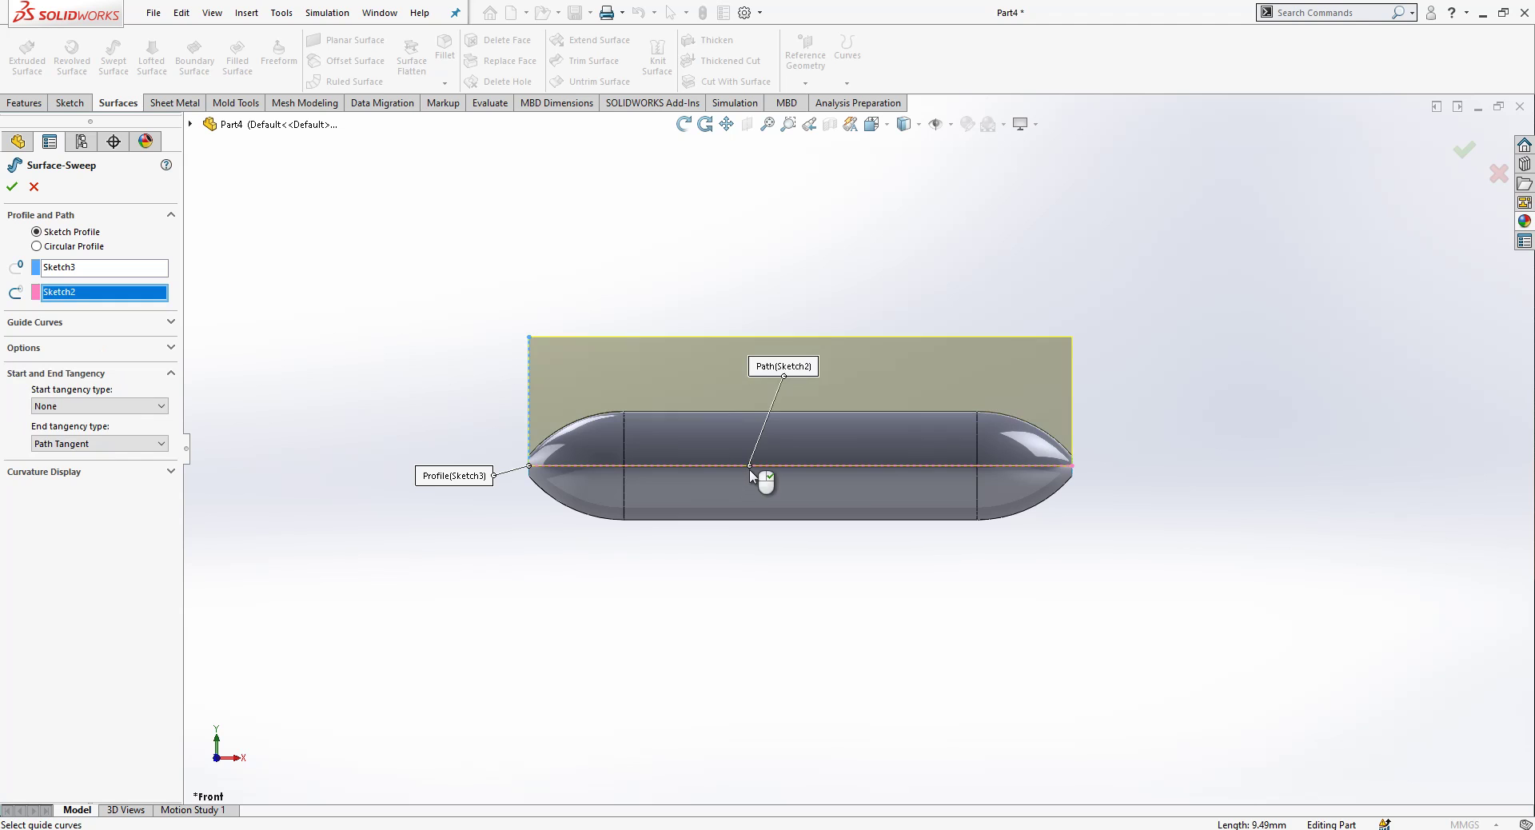
left_click(116, 349)
left_click(135, 413)
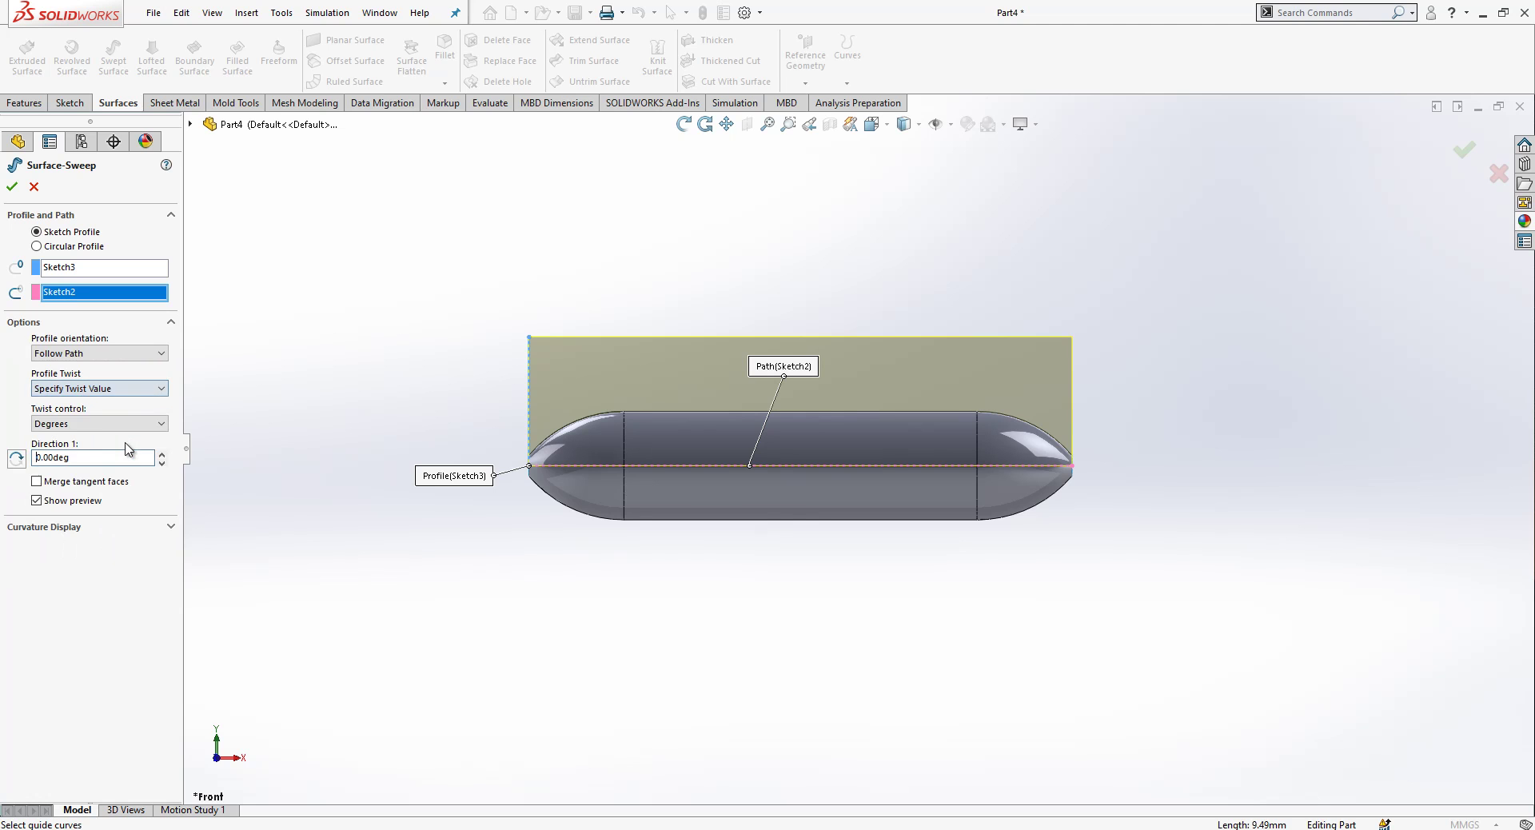
left_click(104, 425)
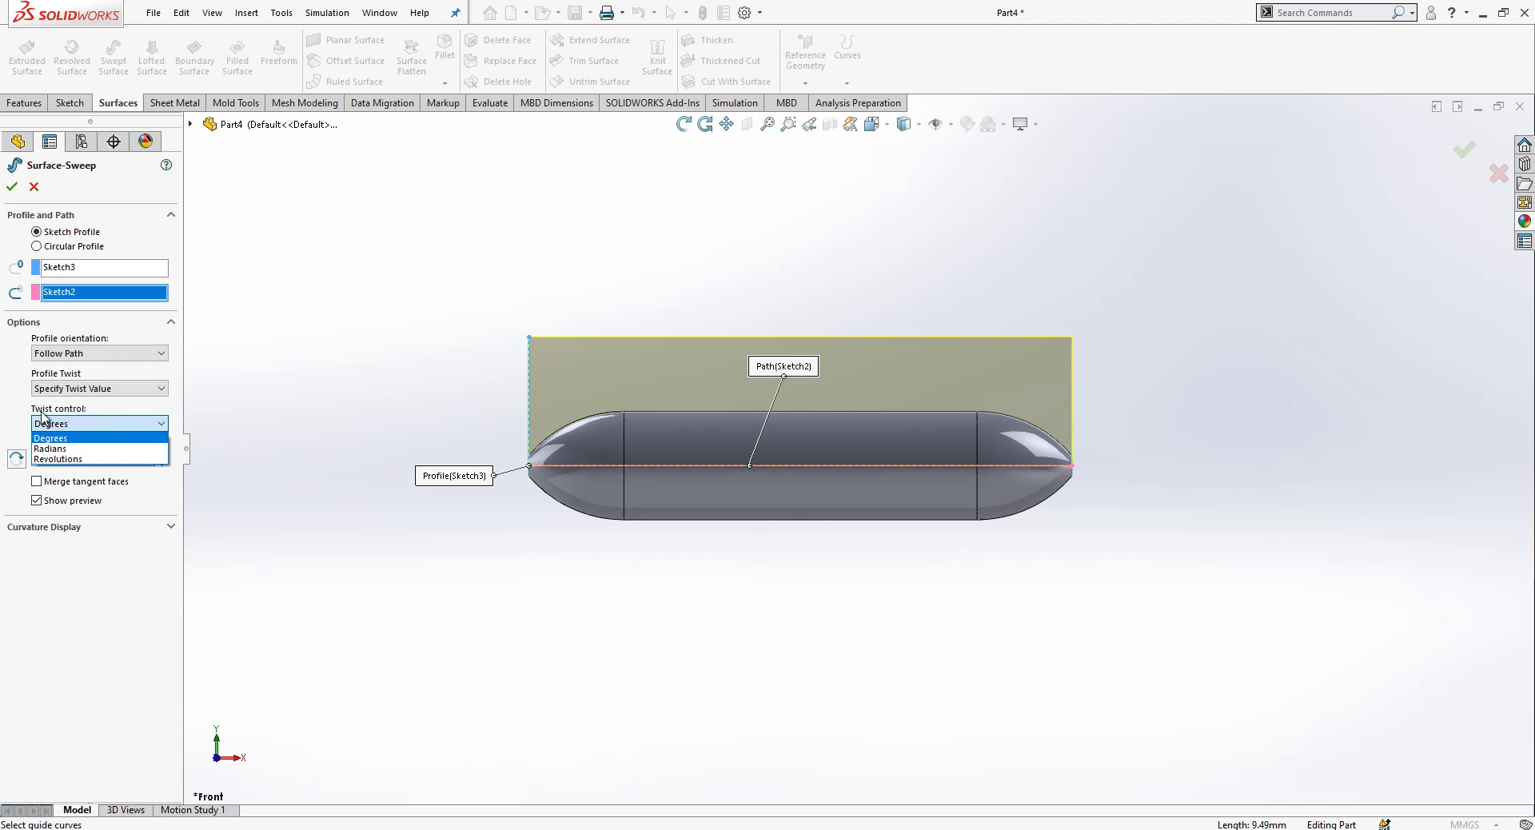
left_click(73, 458)
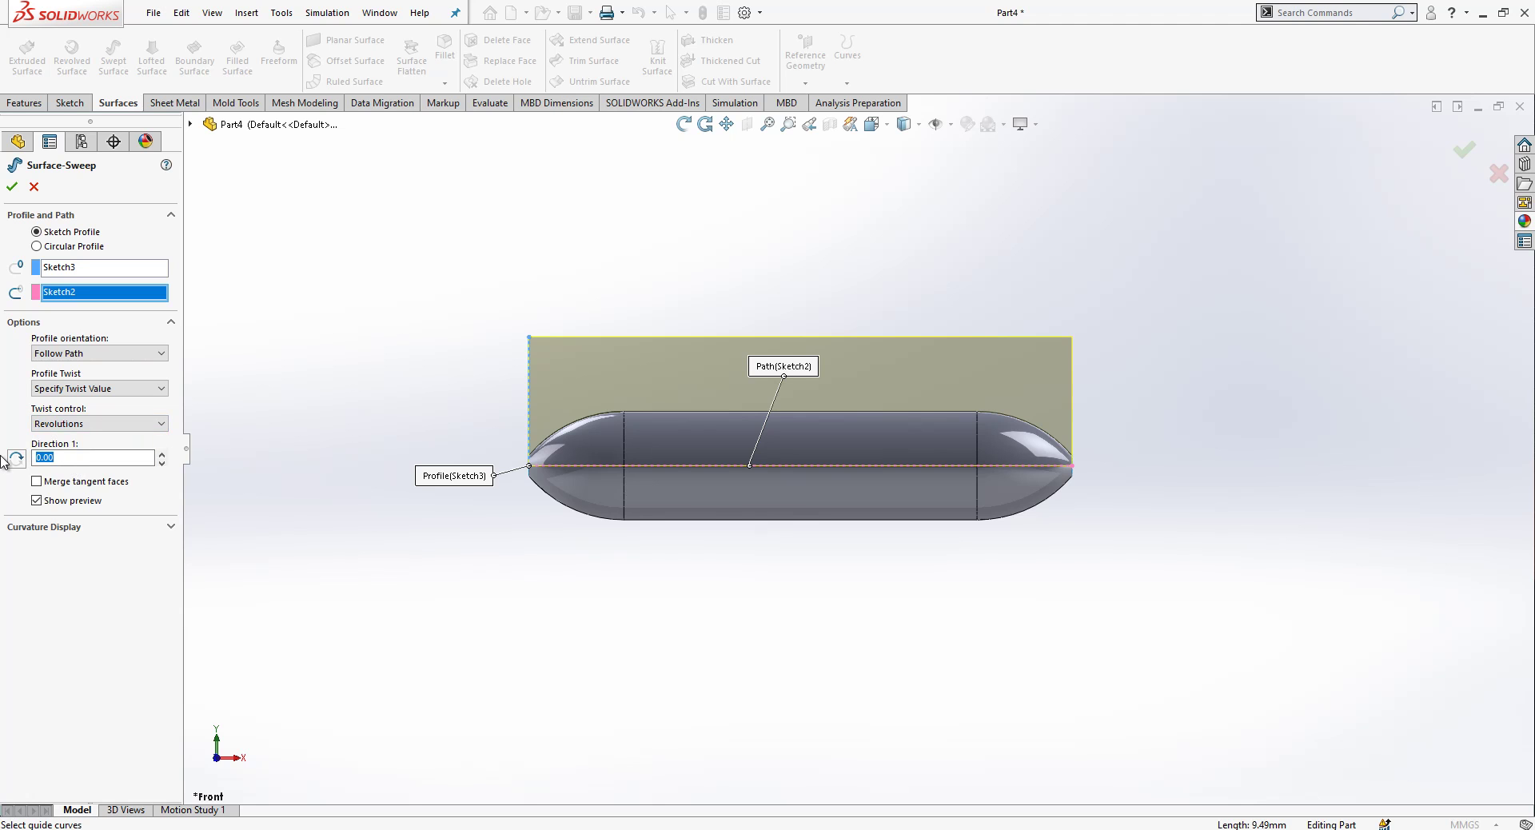
type("40")
key("Return")
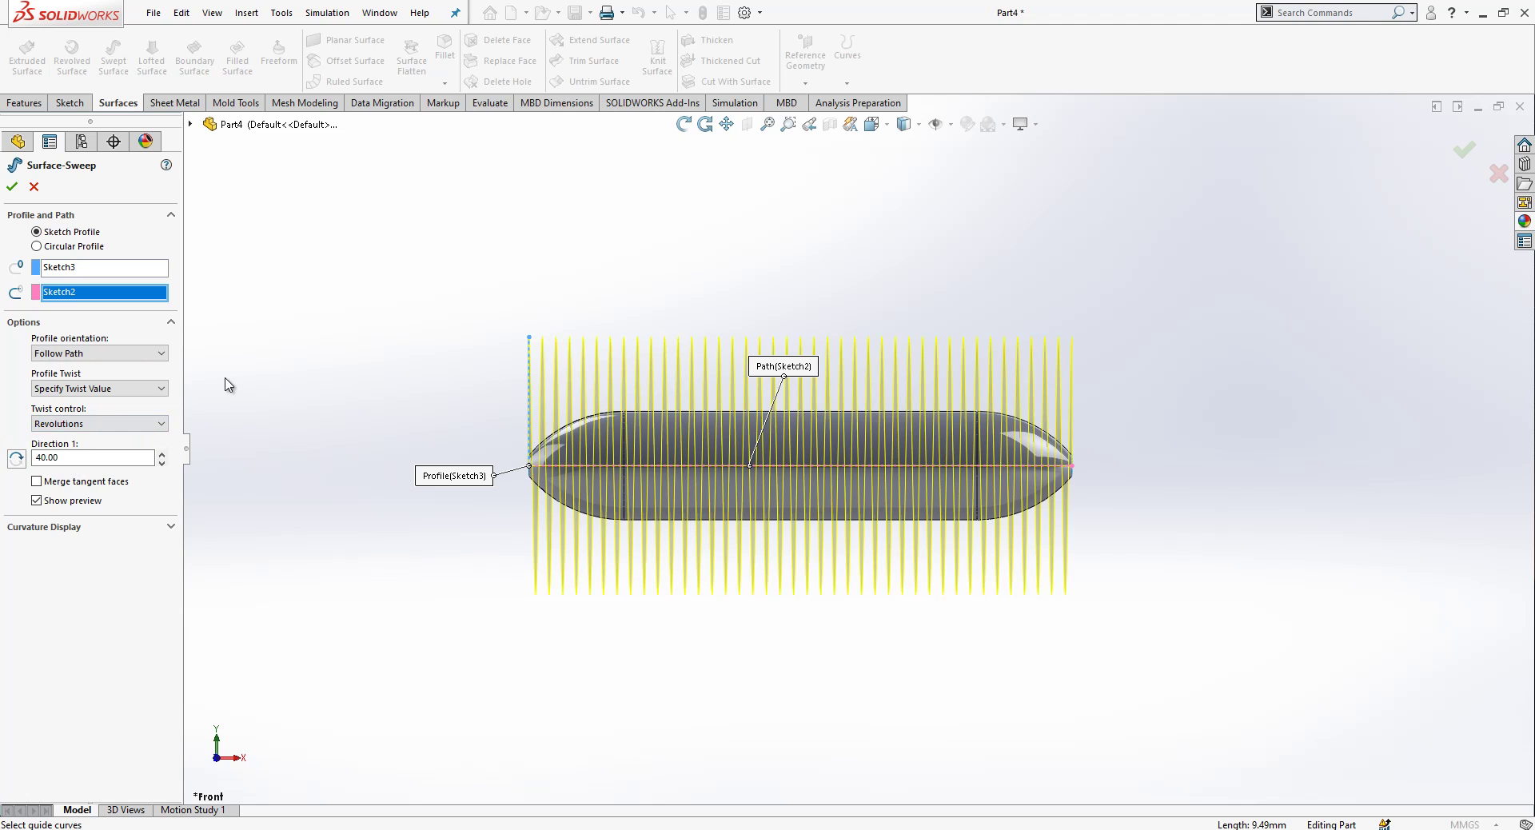
Confirm the twisted swept surface and orbit the model to view it in 3D
left_click(11, 190)
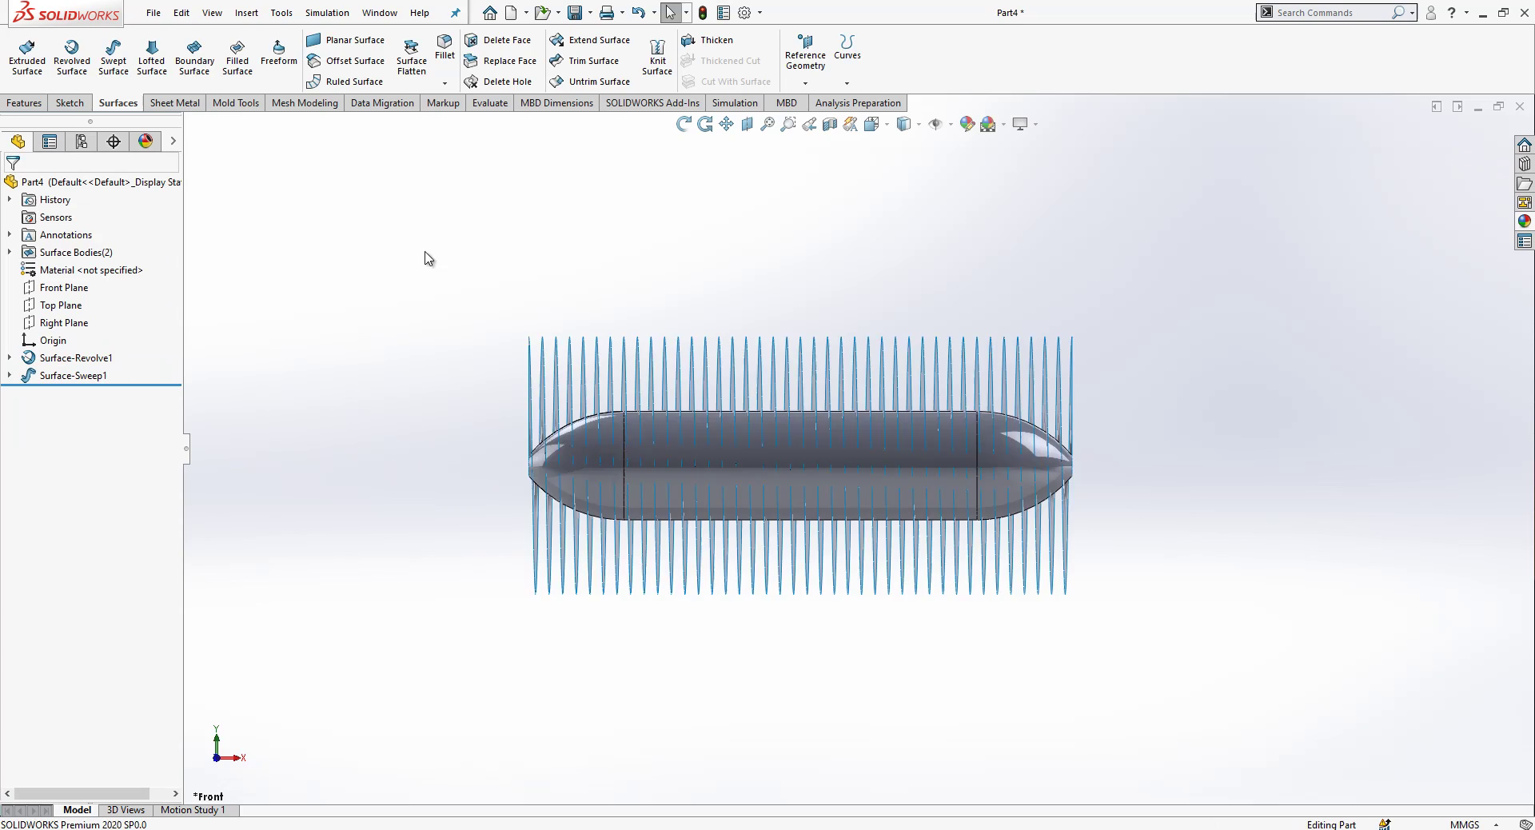
middle_click_drag(679, 360, 734, 422)
left_click_drag(734, 423, 831, 355)
key("Escape")
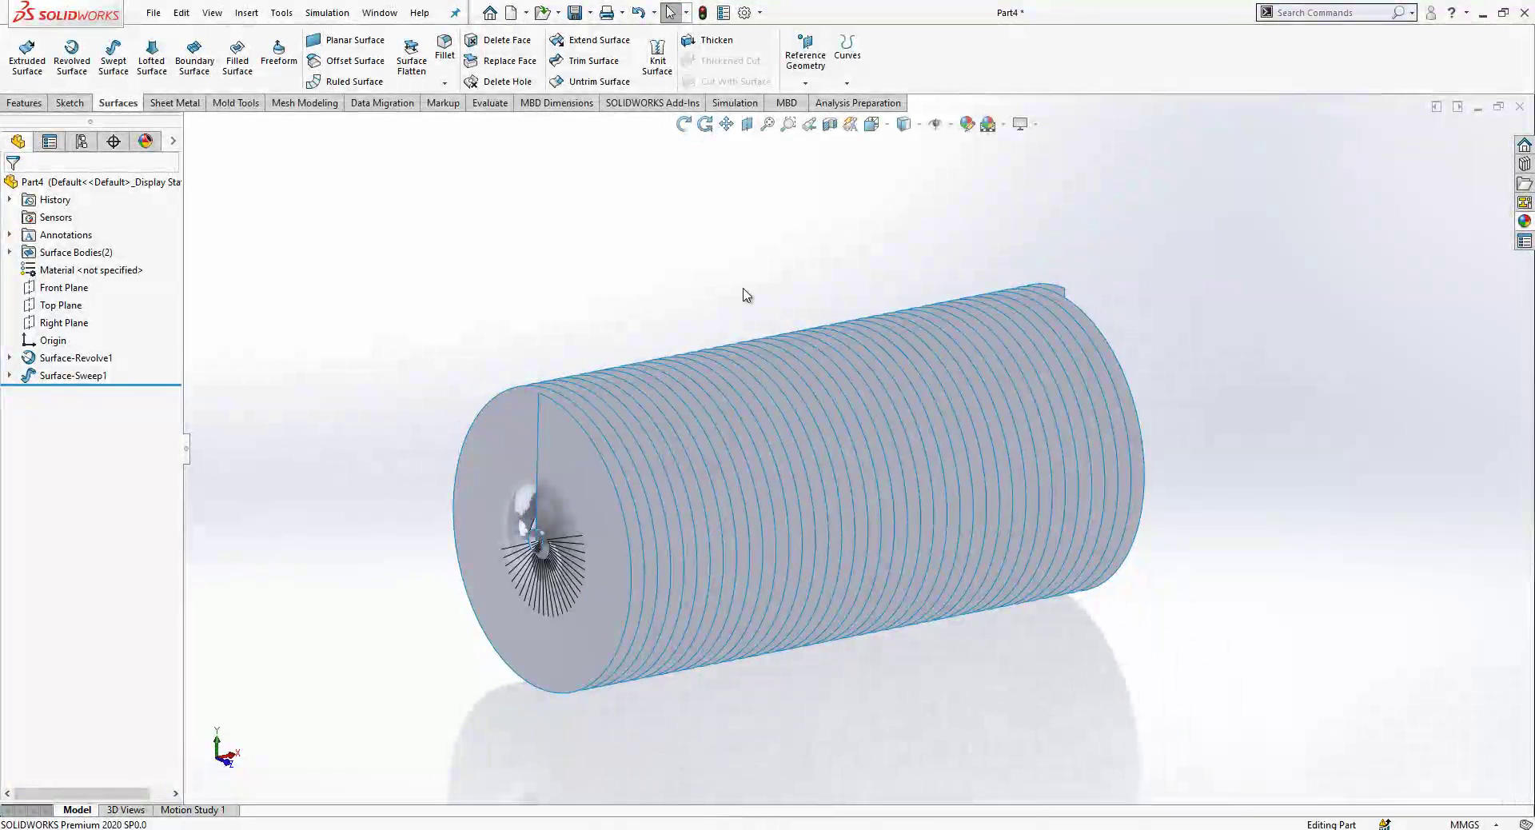
Expand Surface Bodies(2) and select, then deselect, the Surface-Revolve1 capsule body
left_click(9, 252)
left_click(59, 271)
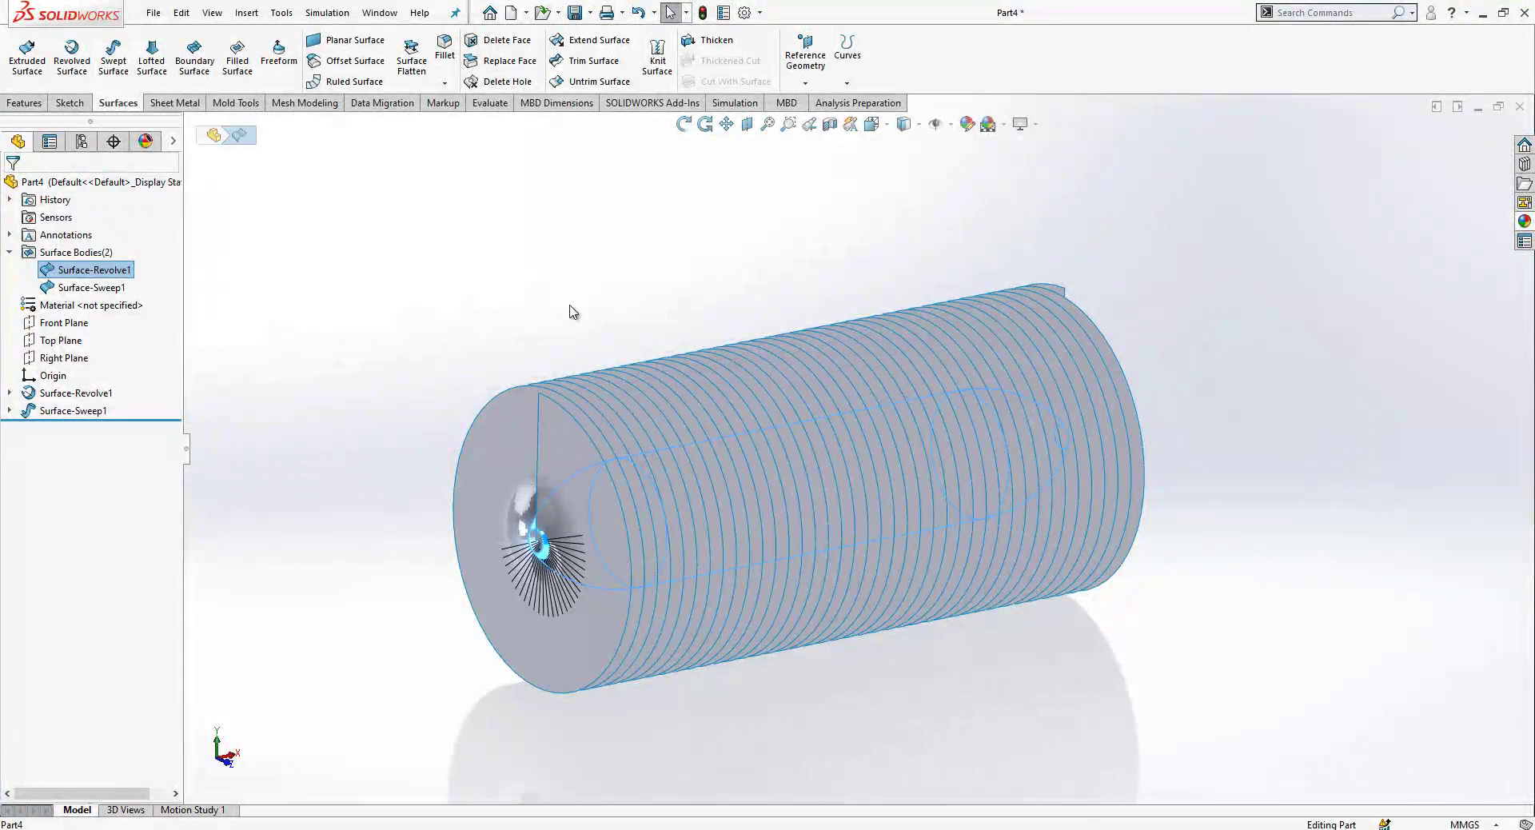
left_click(461, 263)
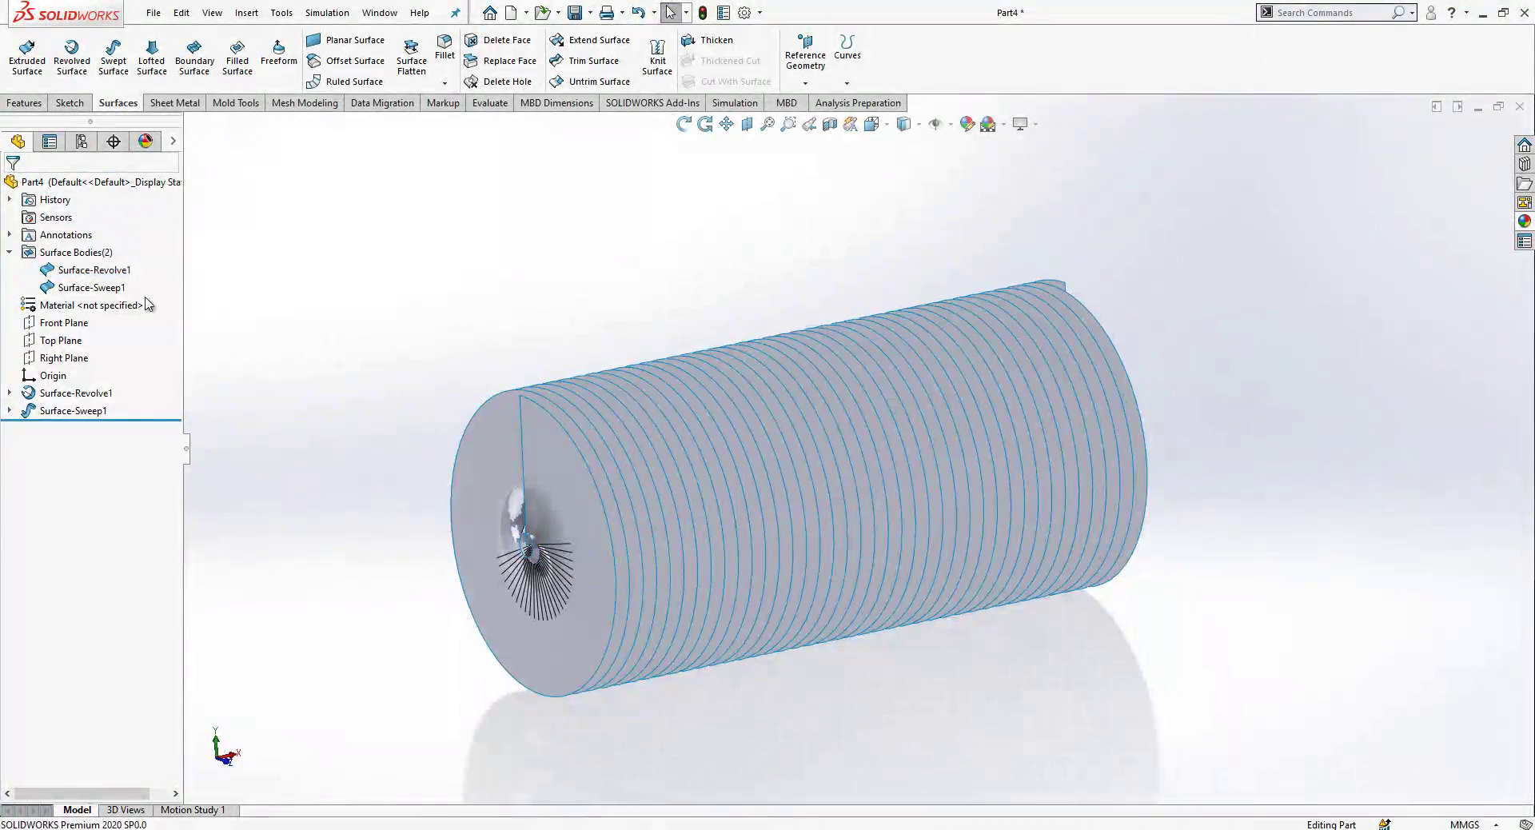
left_click(69, 102)
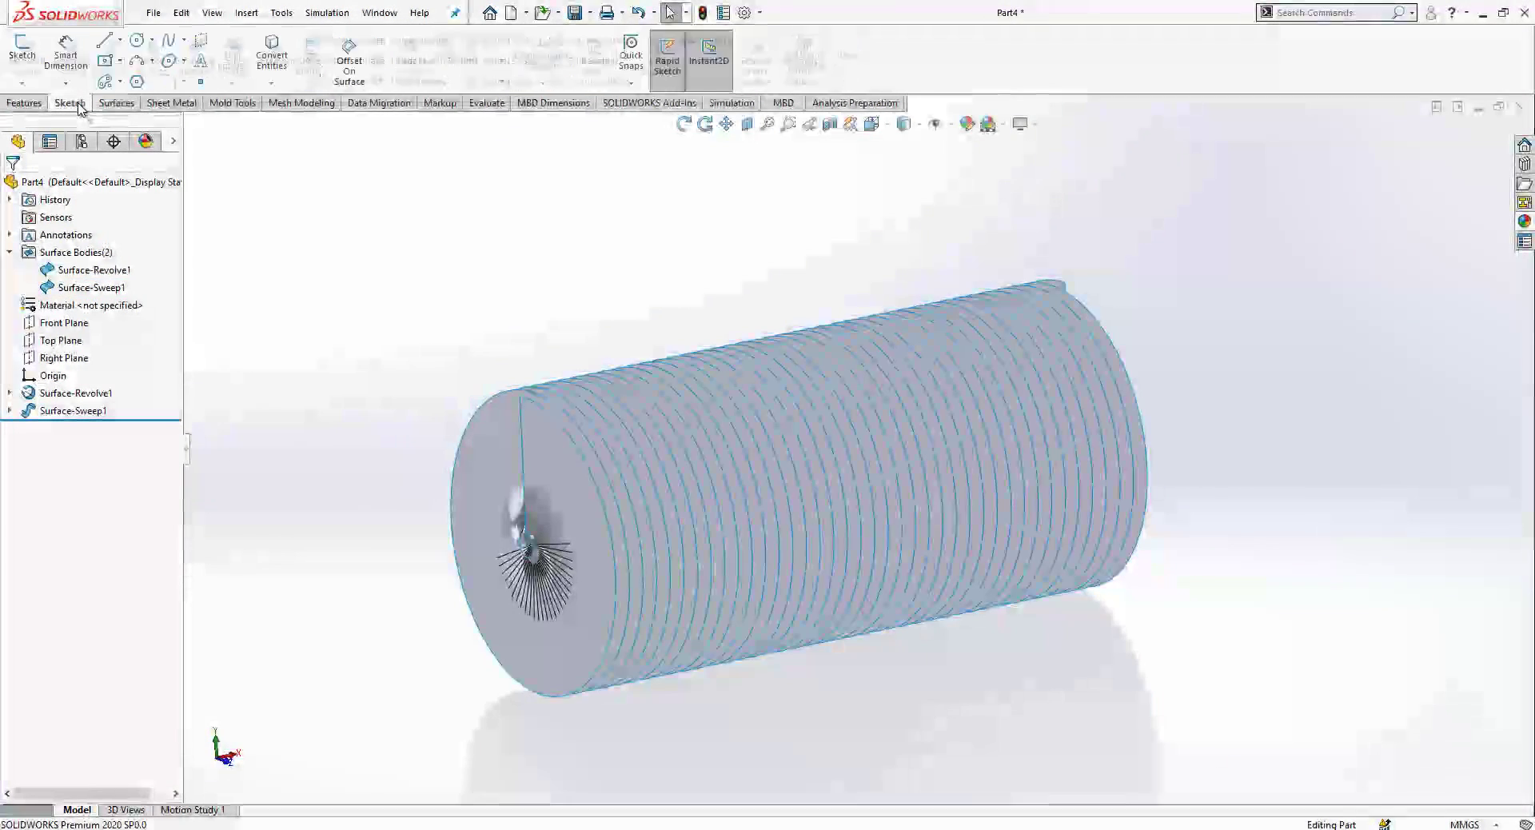
Generate the 3D-sketch intersection curve between the twisted swept surface and the capsule's barrel and end caps
left_click(271, 83)
left_click(312, 102)
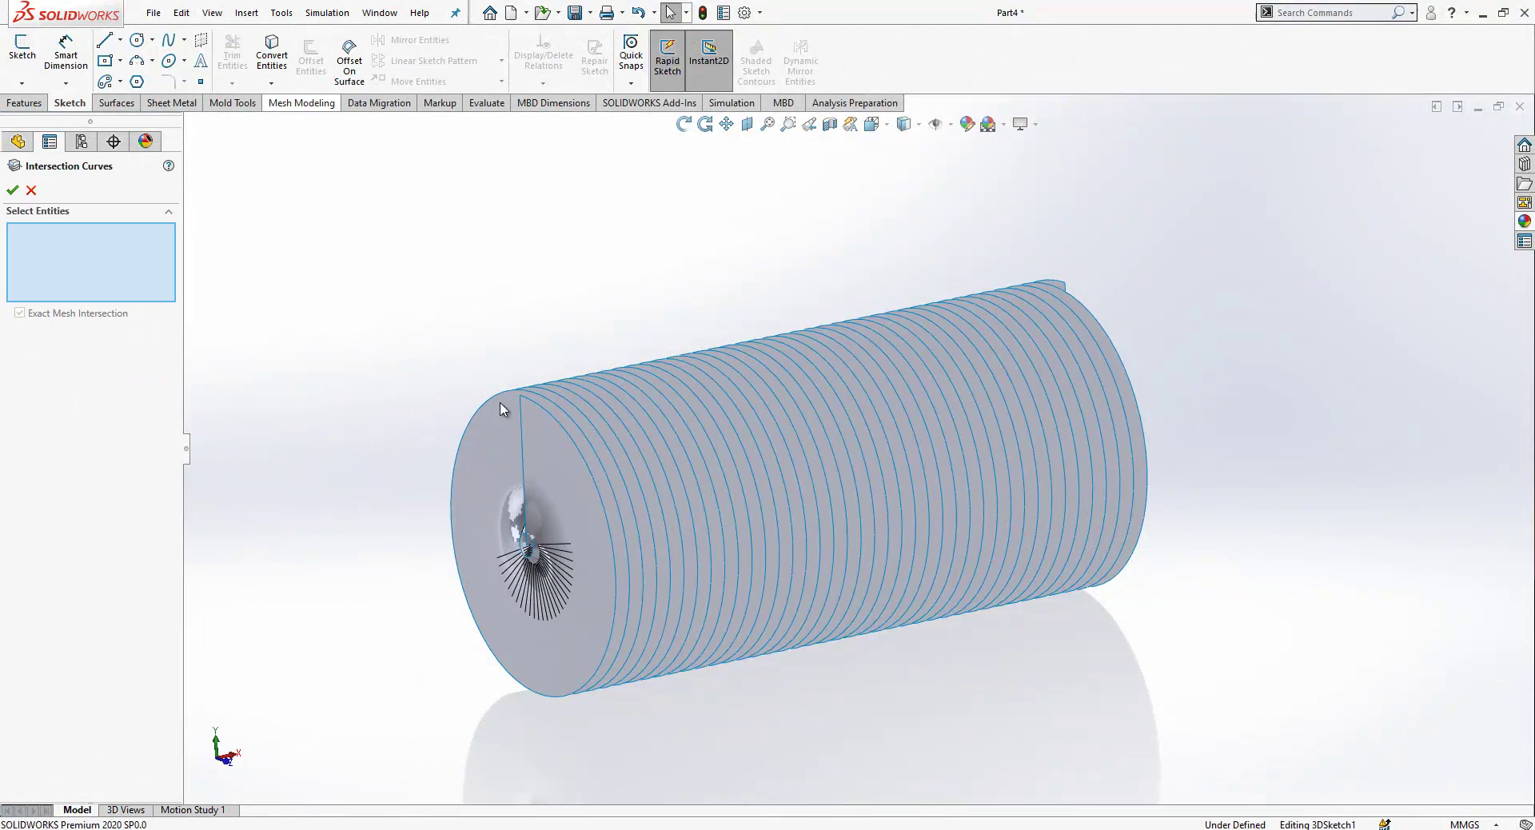
left_click(661, 490)
middle_click_drag(661, 490, 569, 503)
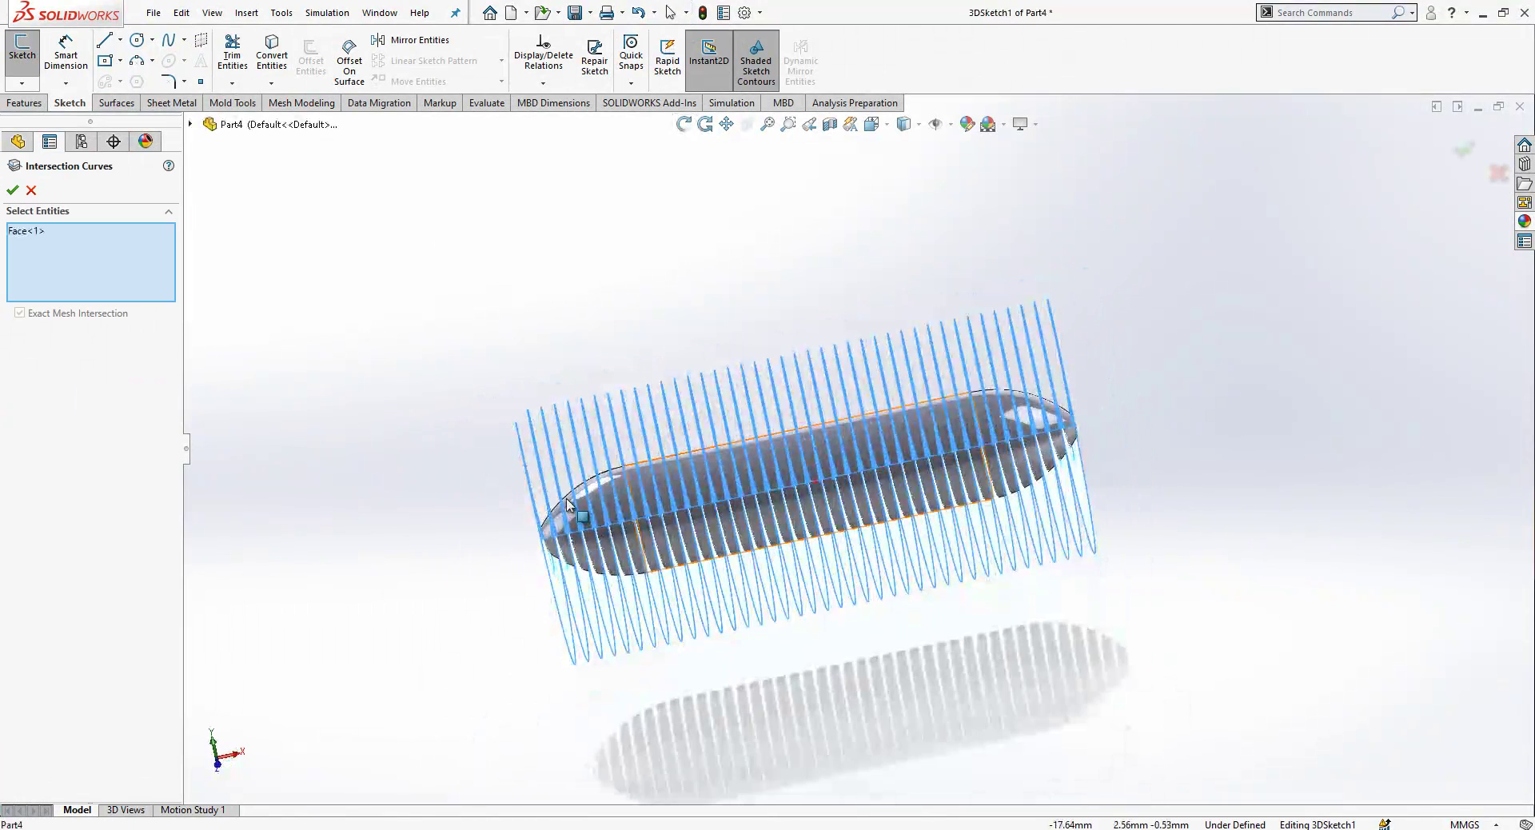
left_click(602, 512)
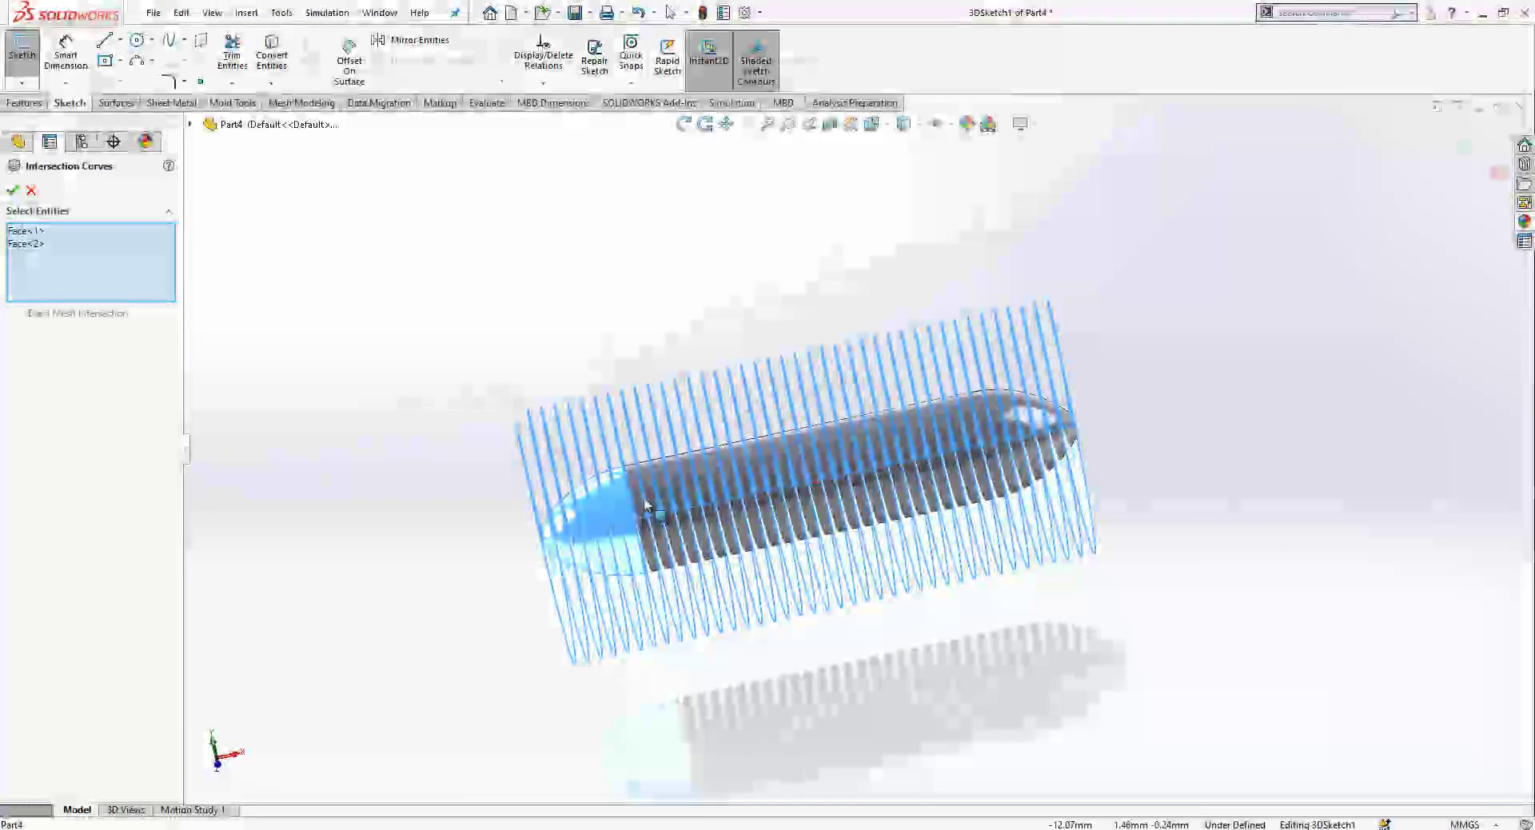
left_click(1020, 414)
key("Left")
key("Left")
key("Left")
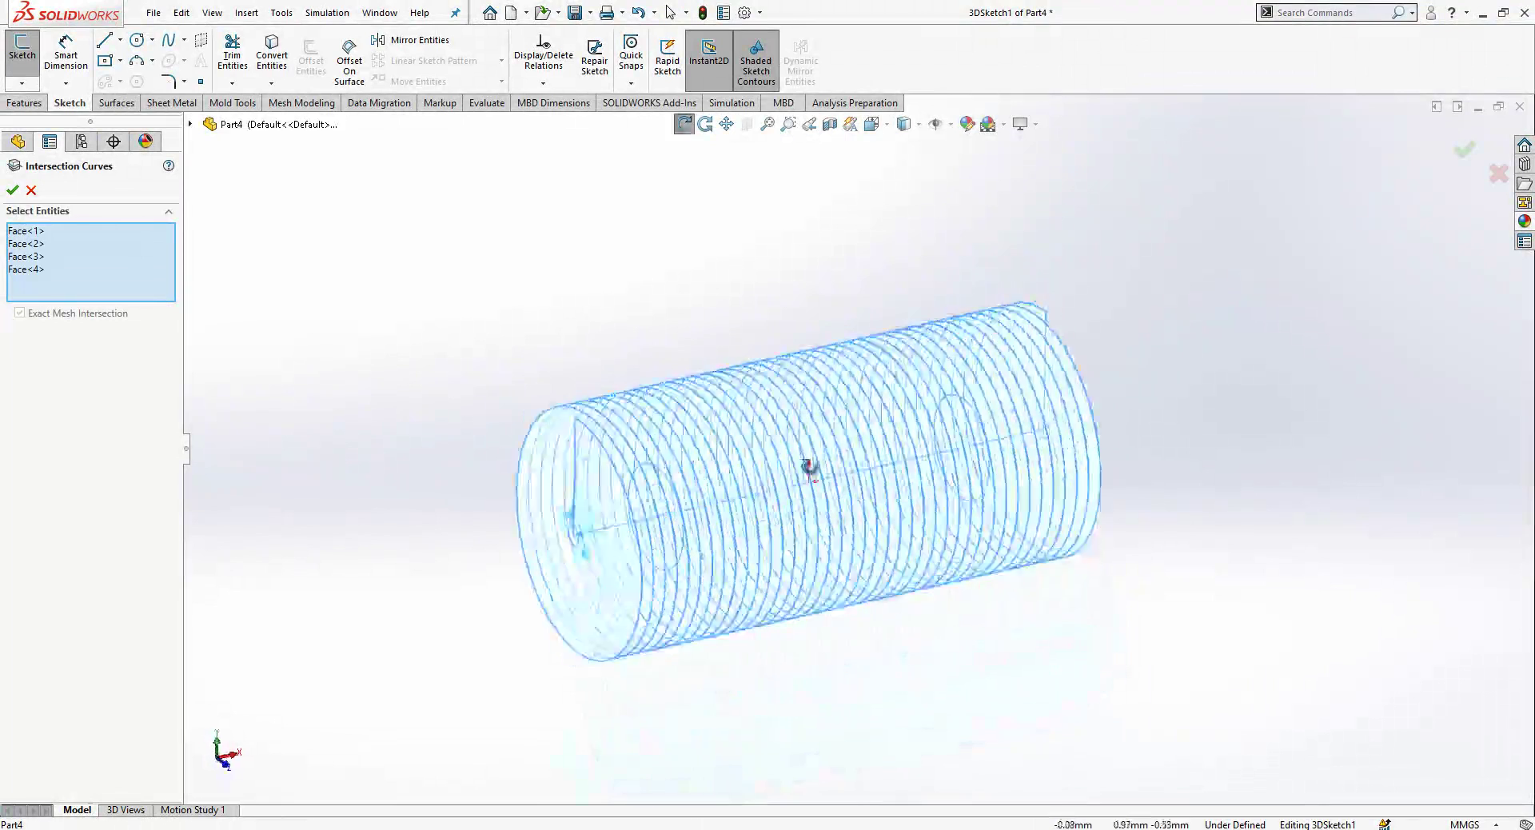
key("Return")
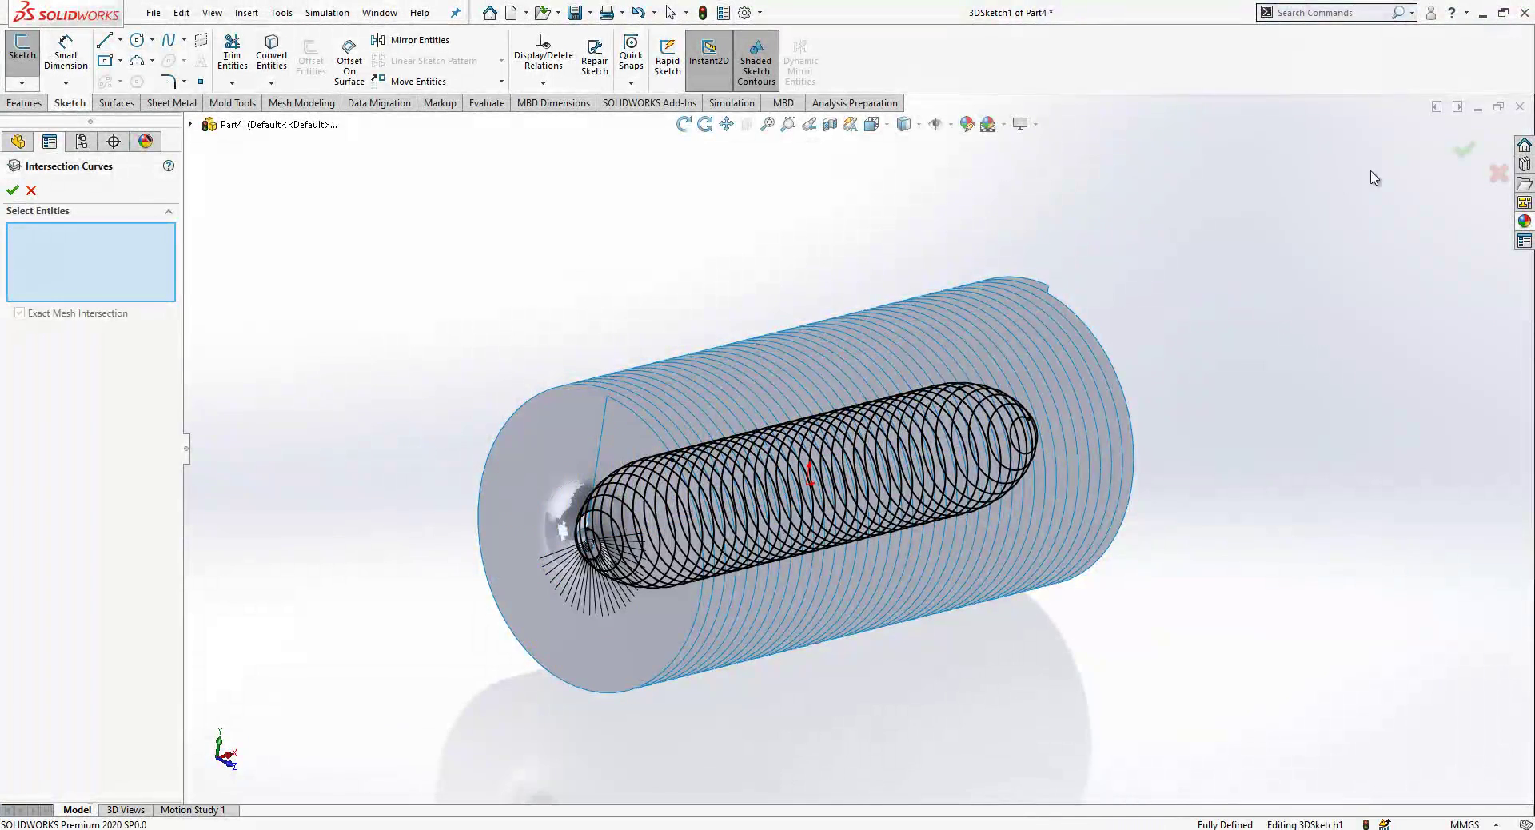
left_click(1496, 178)
left_click(1480, 156)
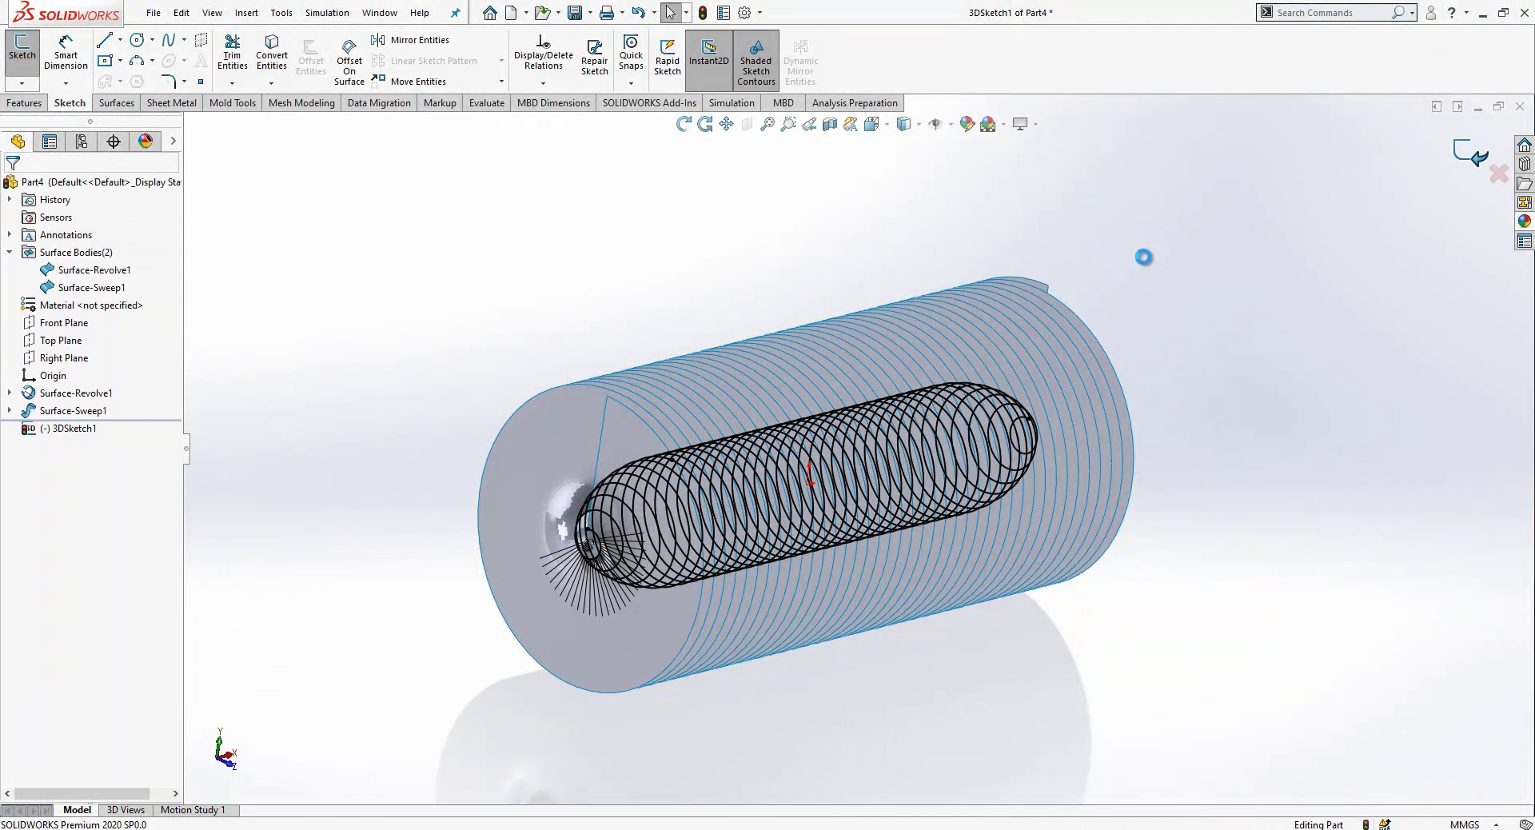
Hide the Surface-Revolve1 and Surface-Sweep1 bodies so only the helix coil shows
left_click(88, 270)
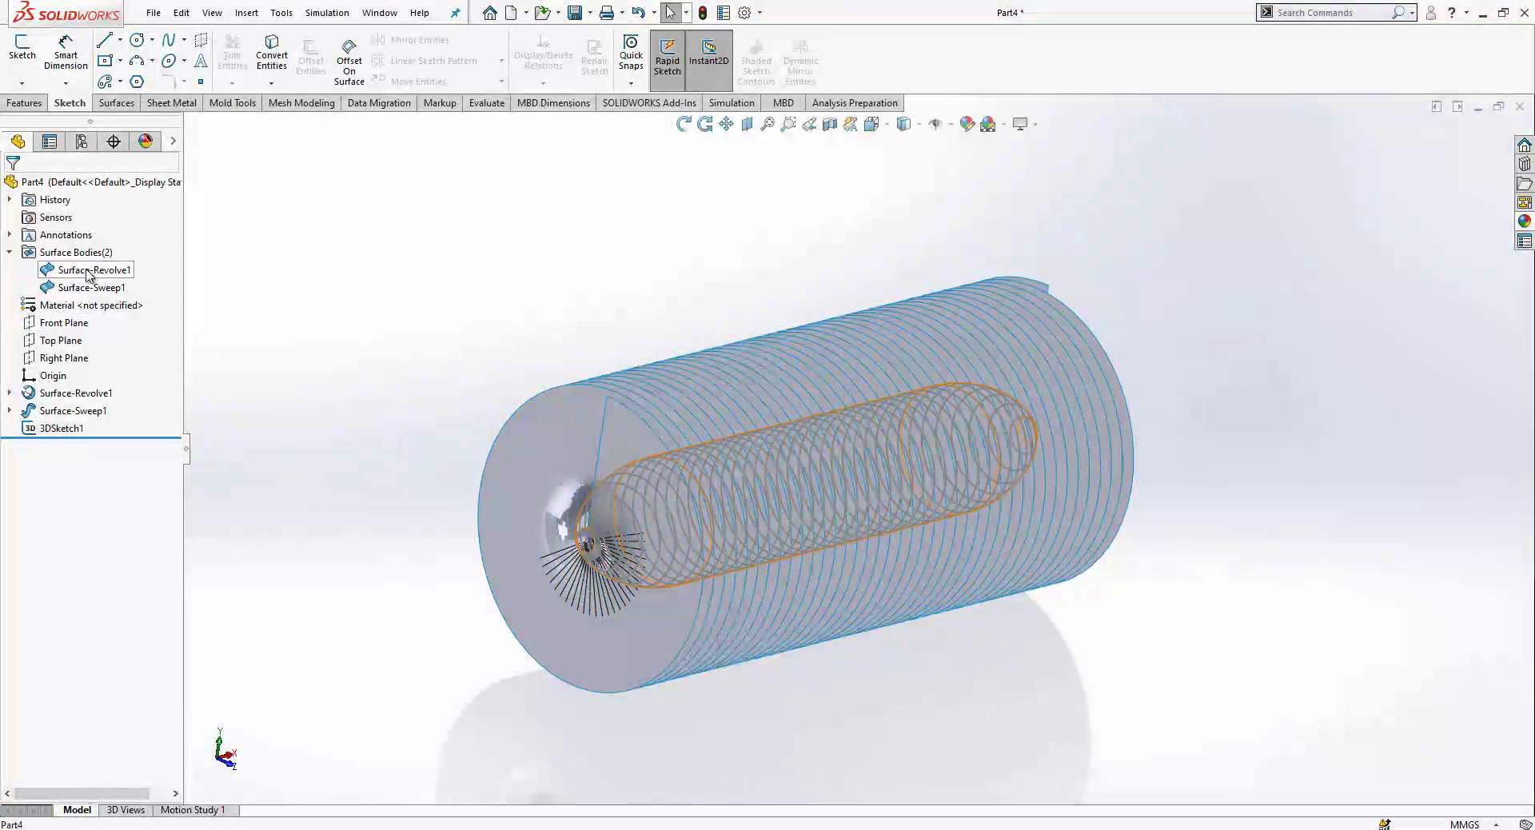
left_click(101, 246)
left_click(89, 287)
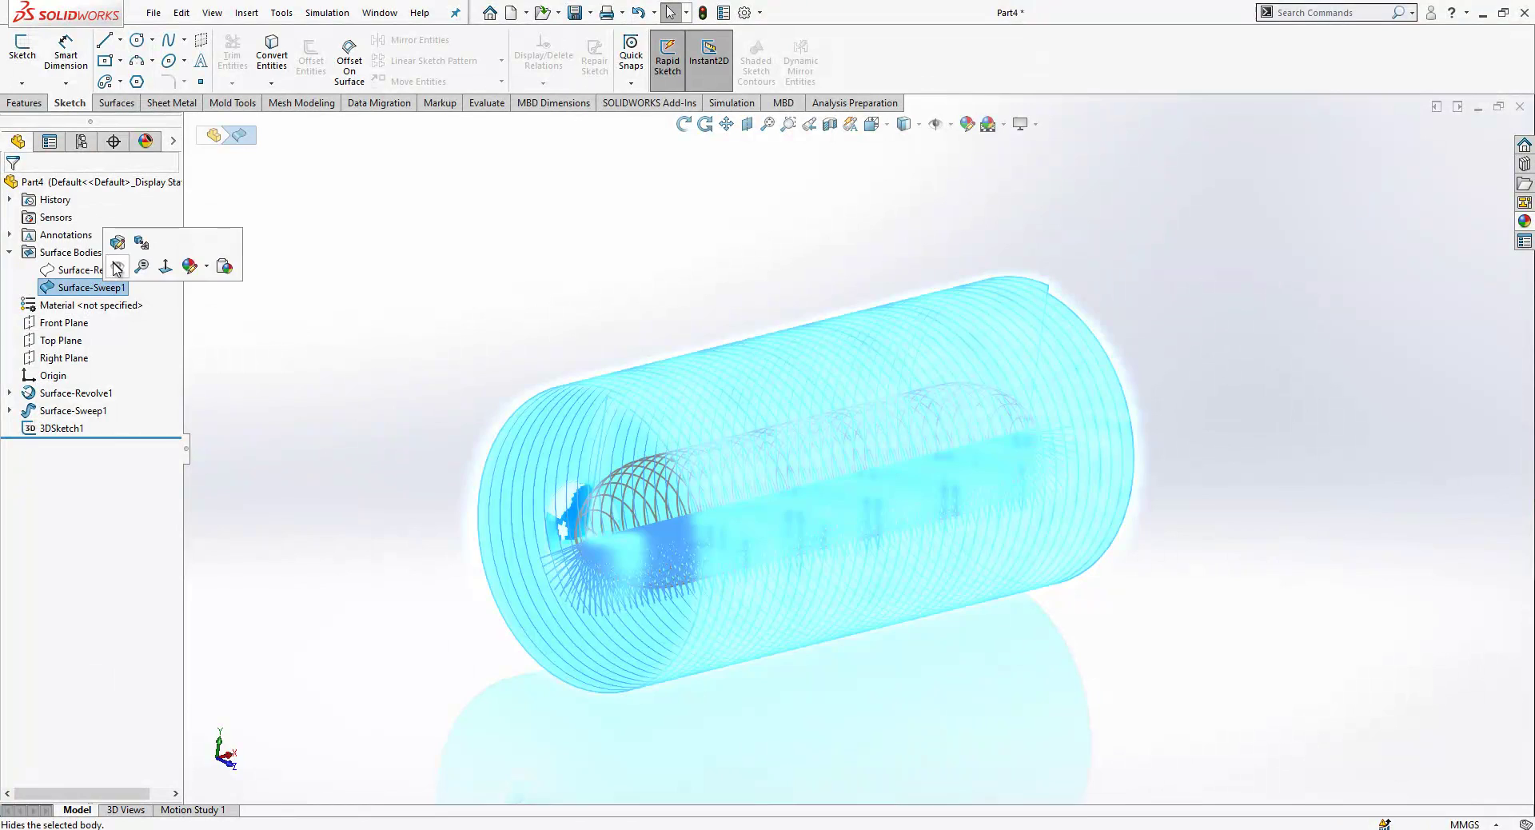
left_click(101, 263)
middle_click_drag(682, 449, 847, 444)
scroll(848, 444, "up", 2)
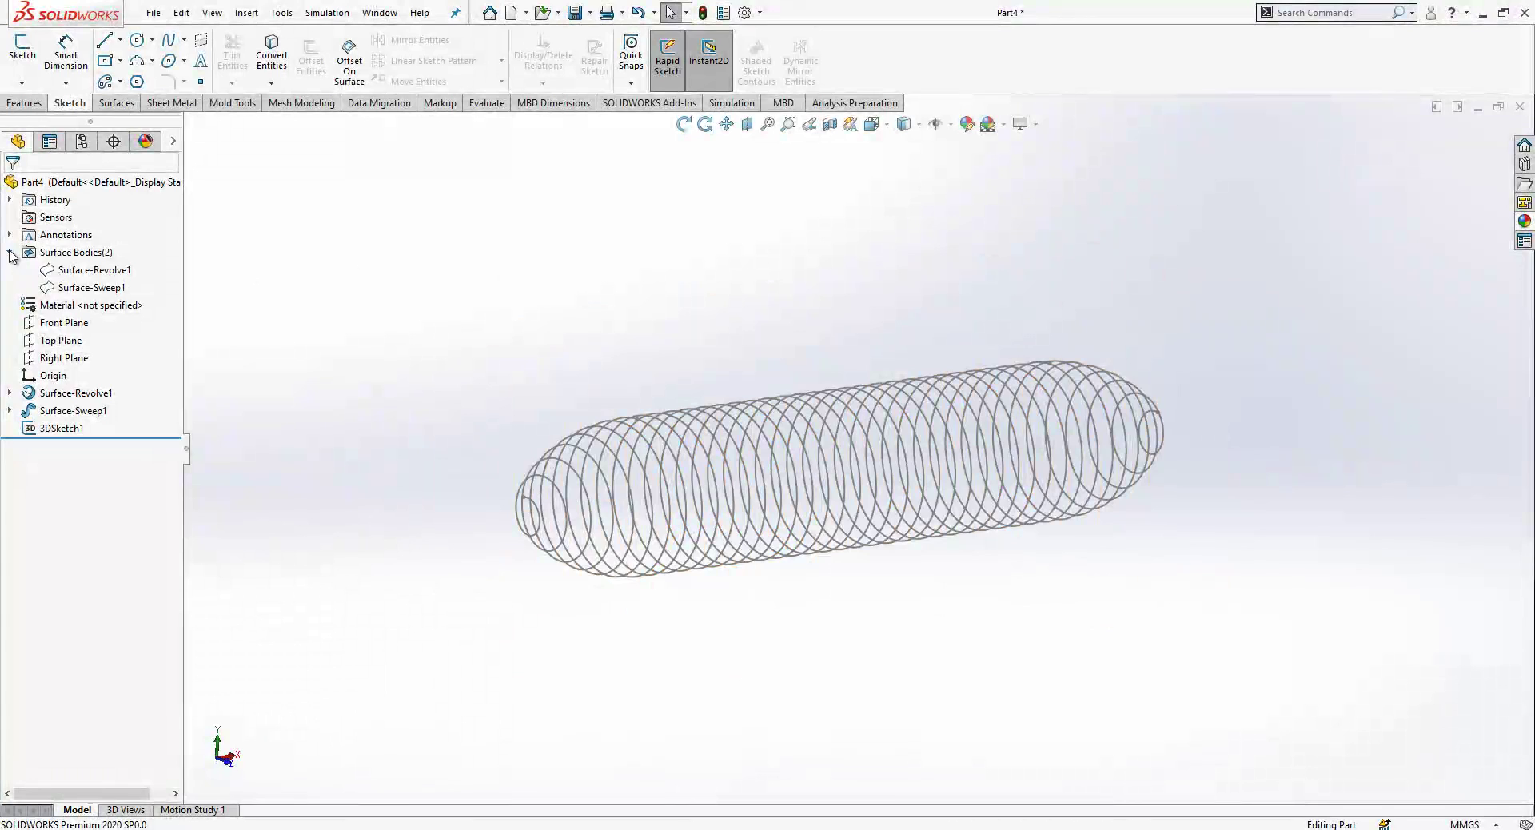
middle_click_drag(945, 404, 906, 535)
left_click(58, 324)
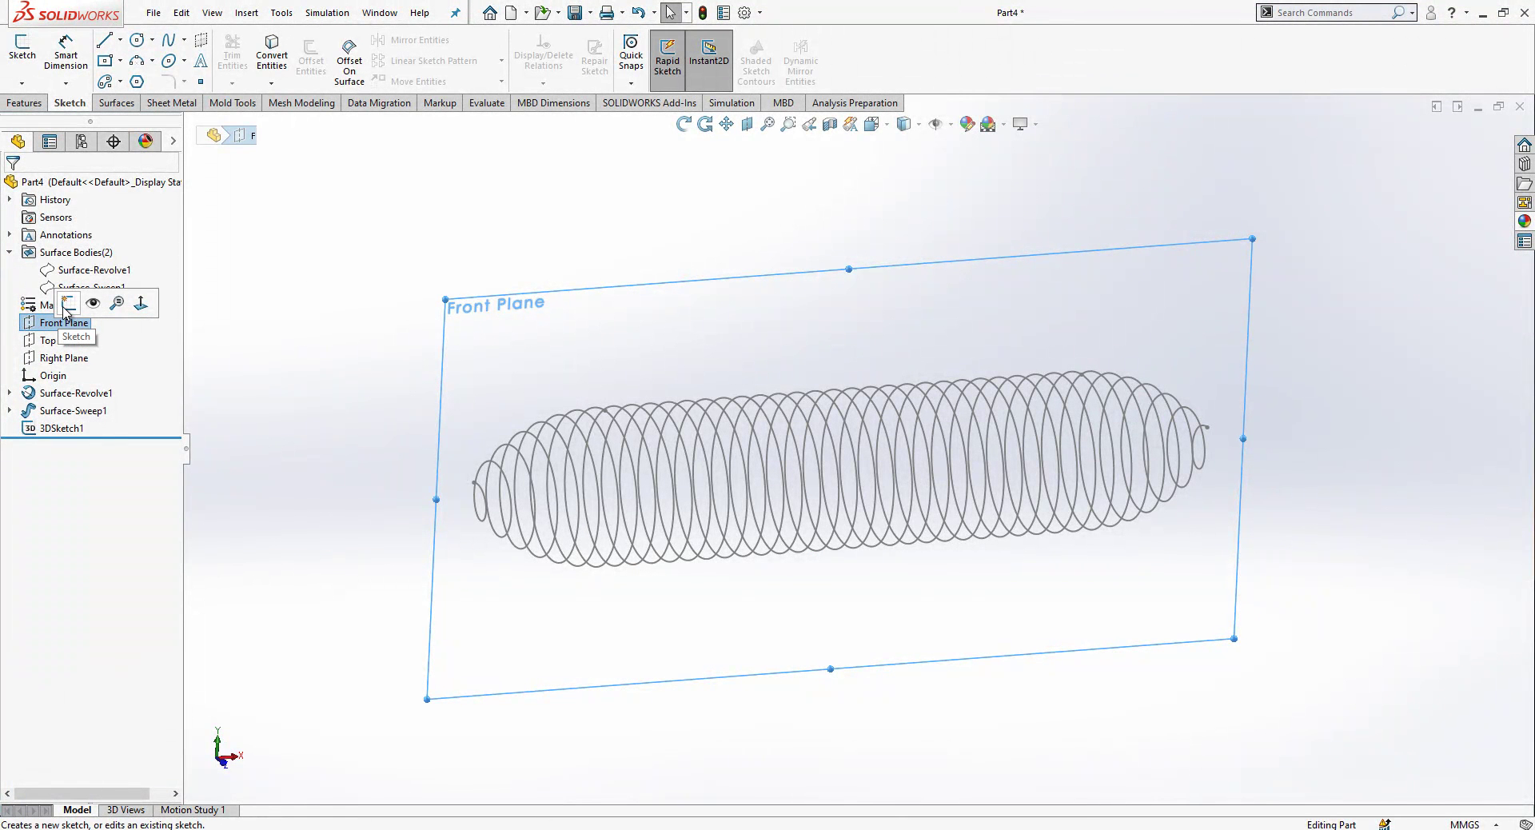
Start a Front Plane sketch and draw a small circle centred on the helix's left end
left_click(67, 304)
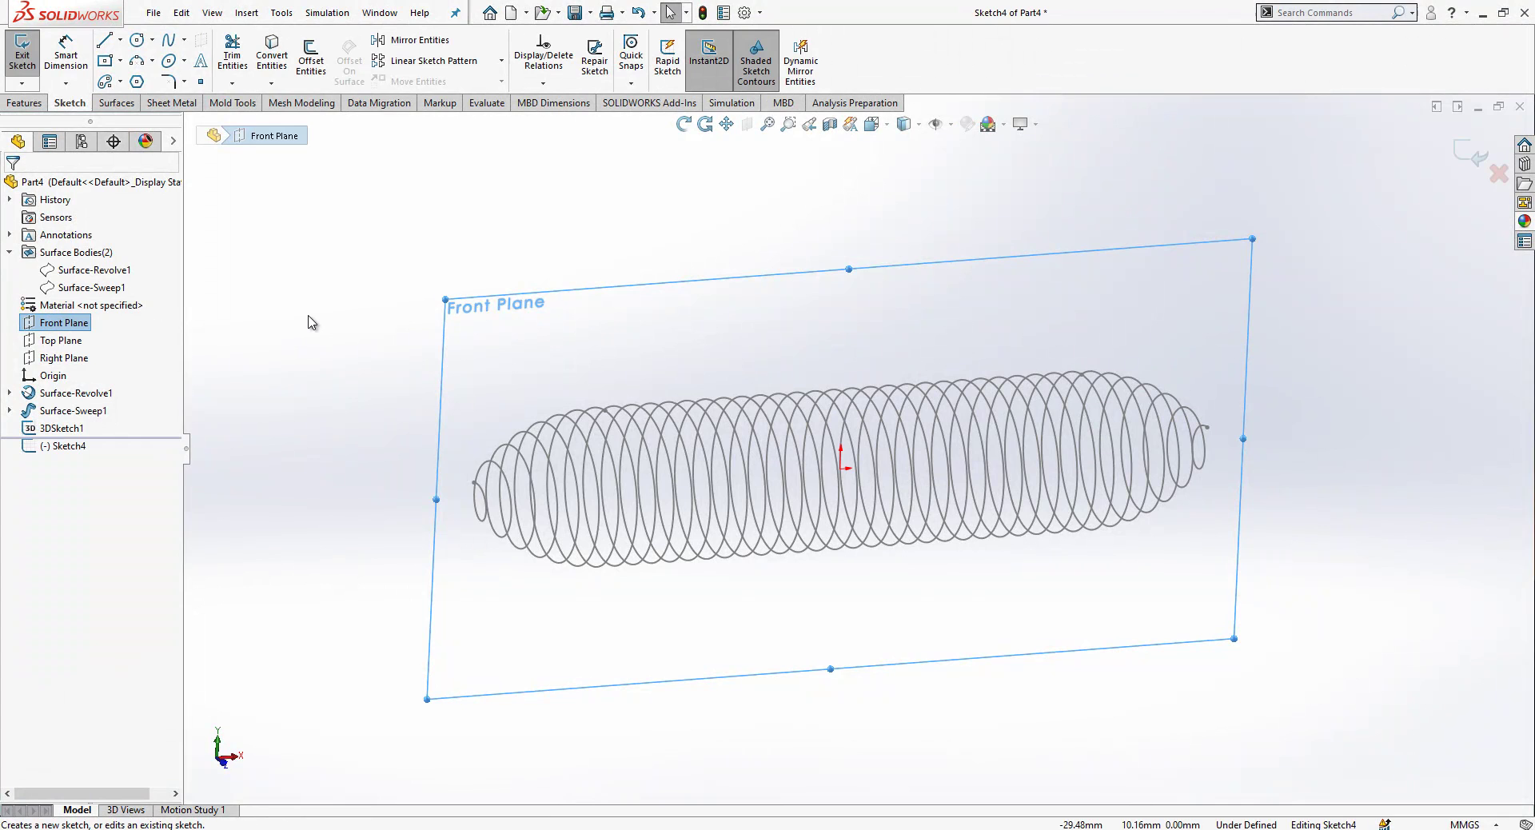
left_click(138, 39)
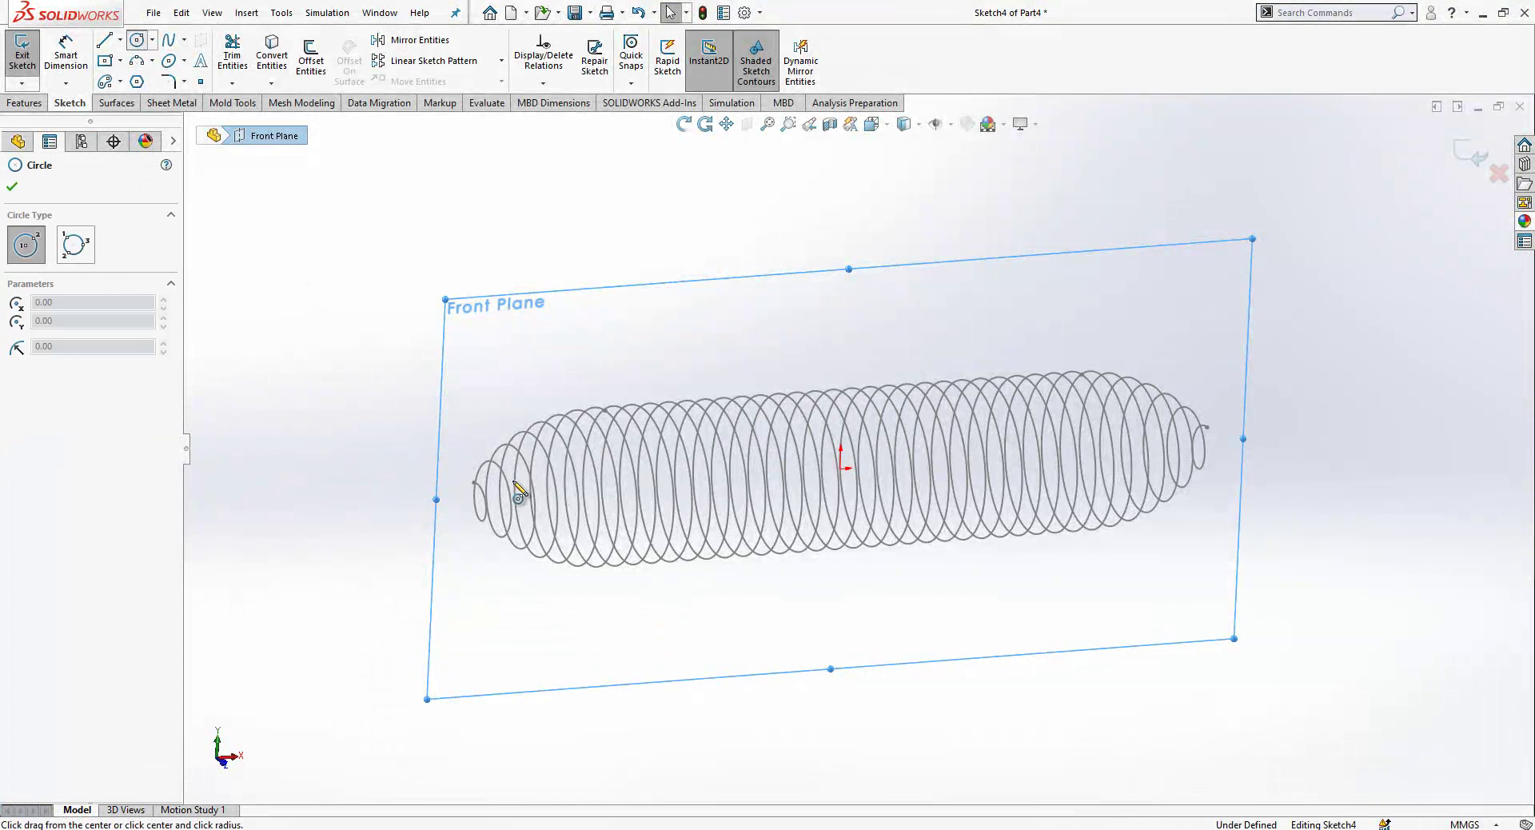
scroll(487, 490, "down", 3)
left_click(534, 478)
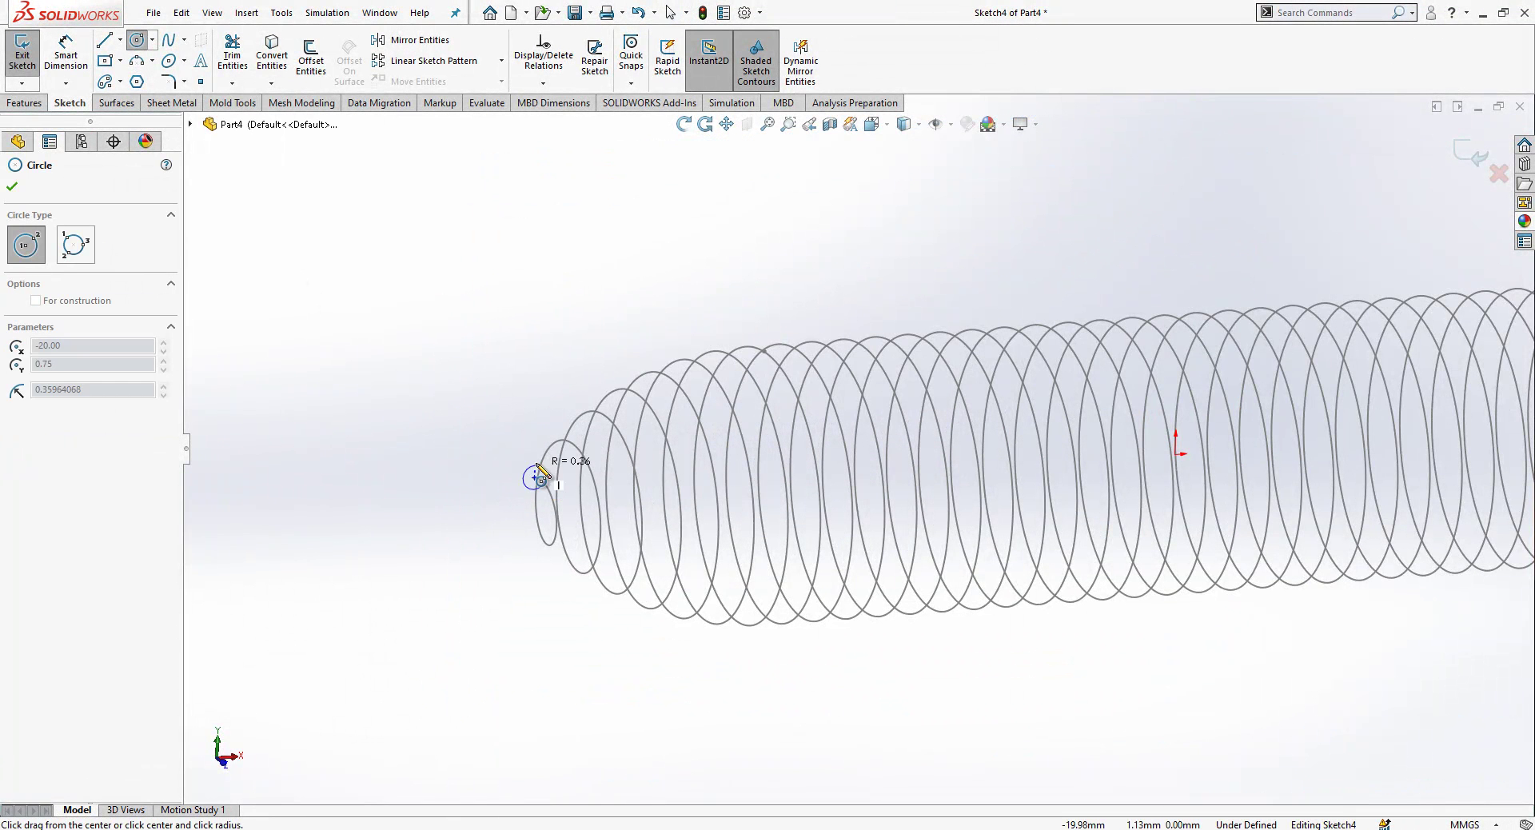
left_click(540, 477)
key("Escape")
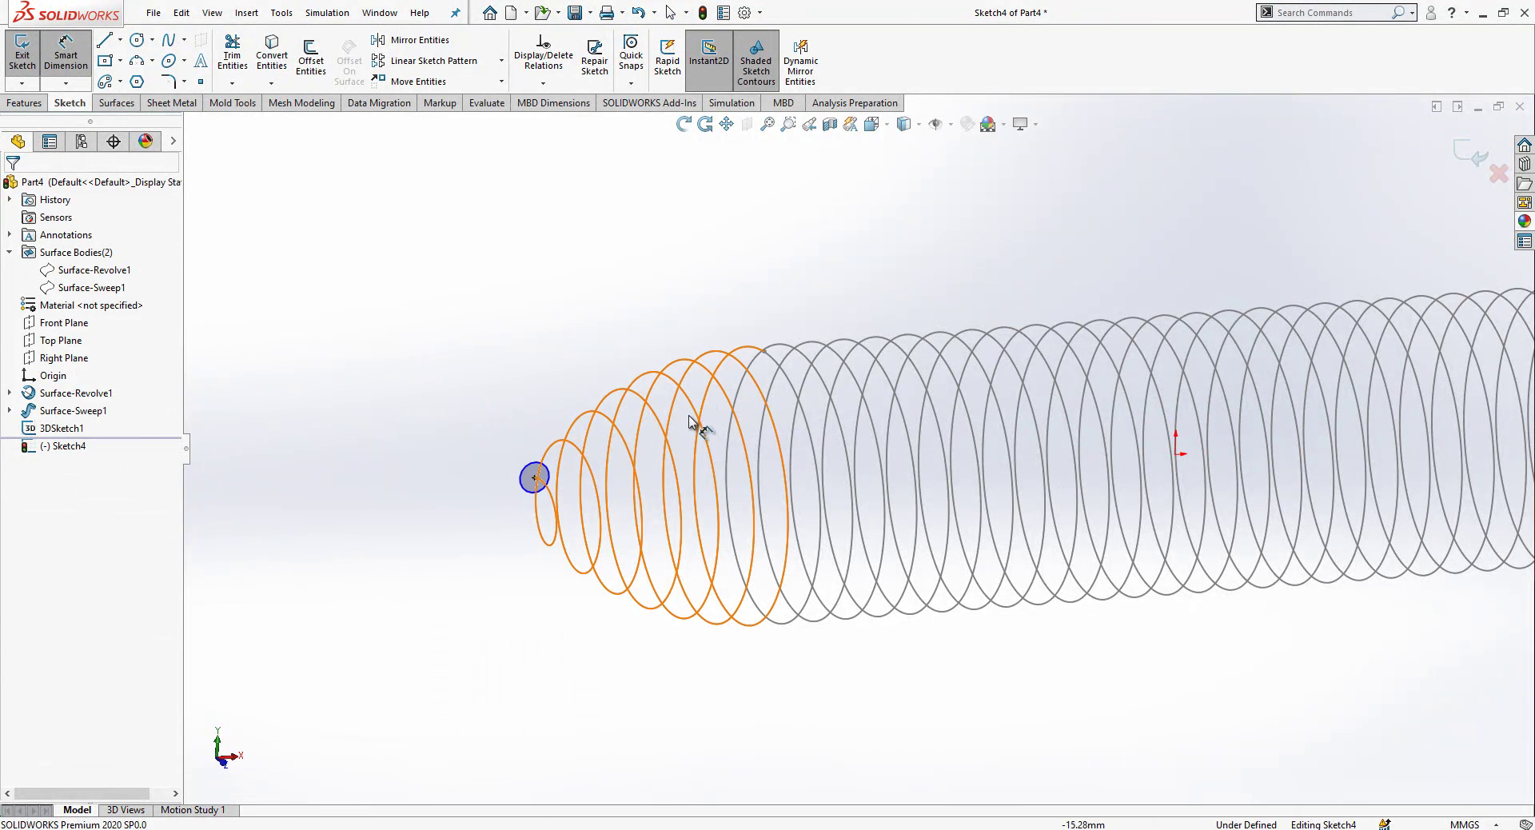
Dimension the circle's diameter to 1 mm
scroll(840, 376, "up", 2)
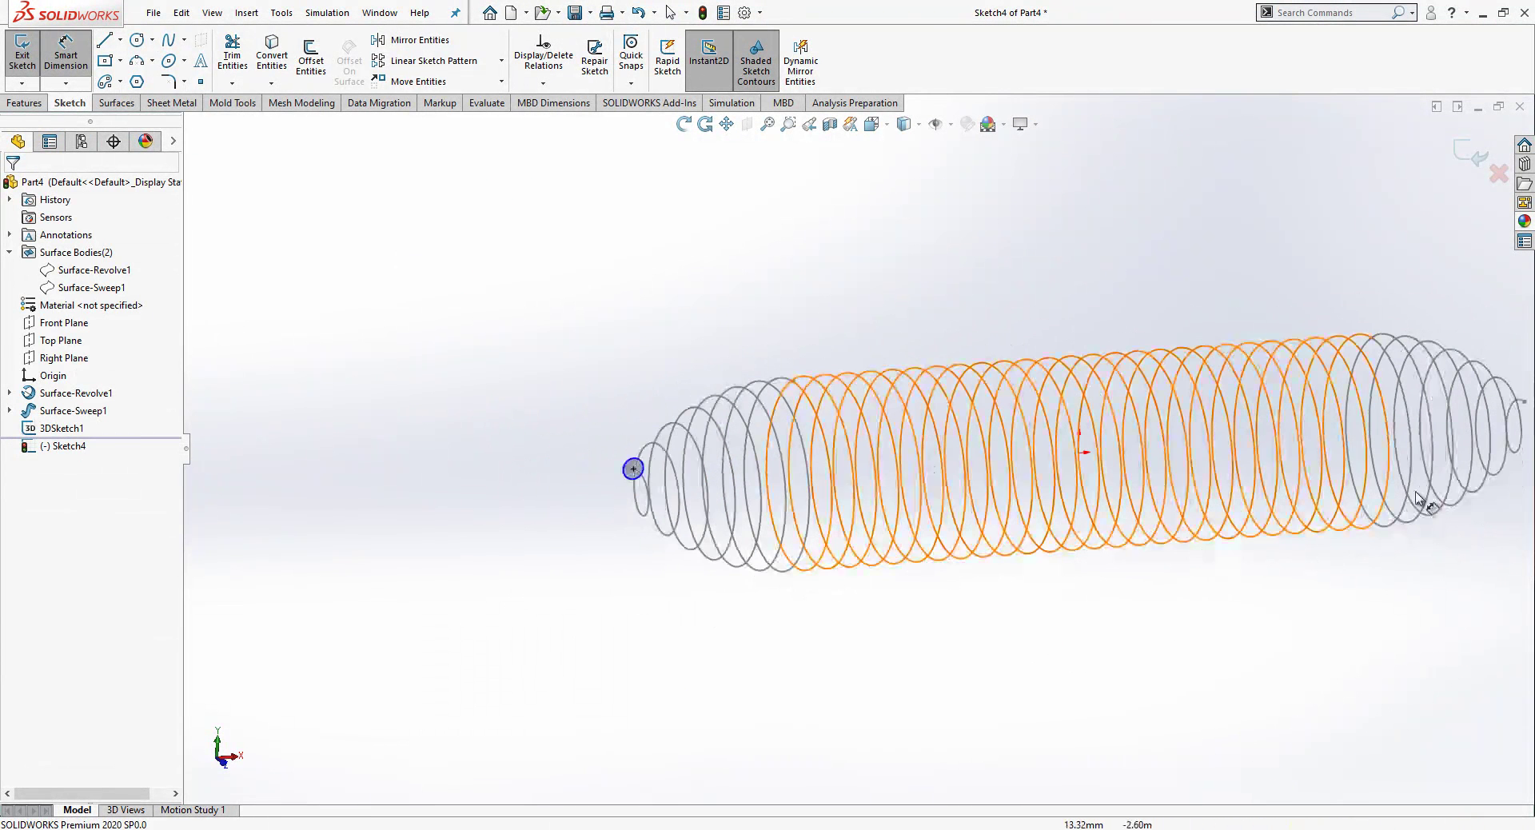
left_click(632, 469)
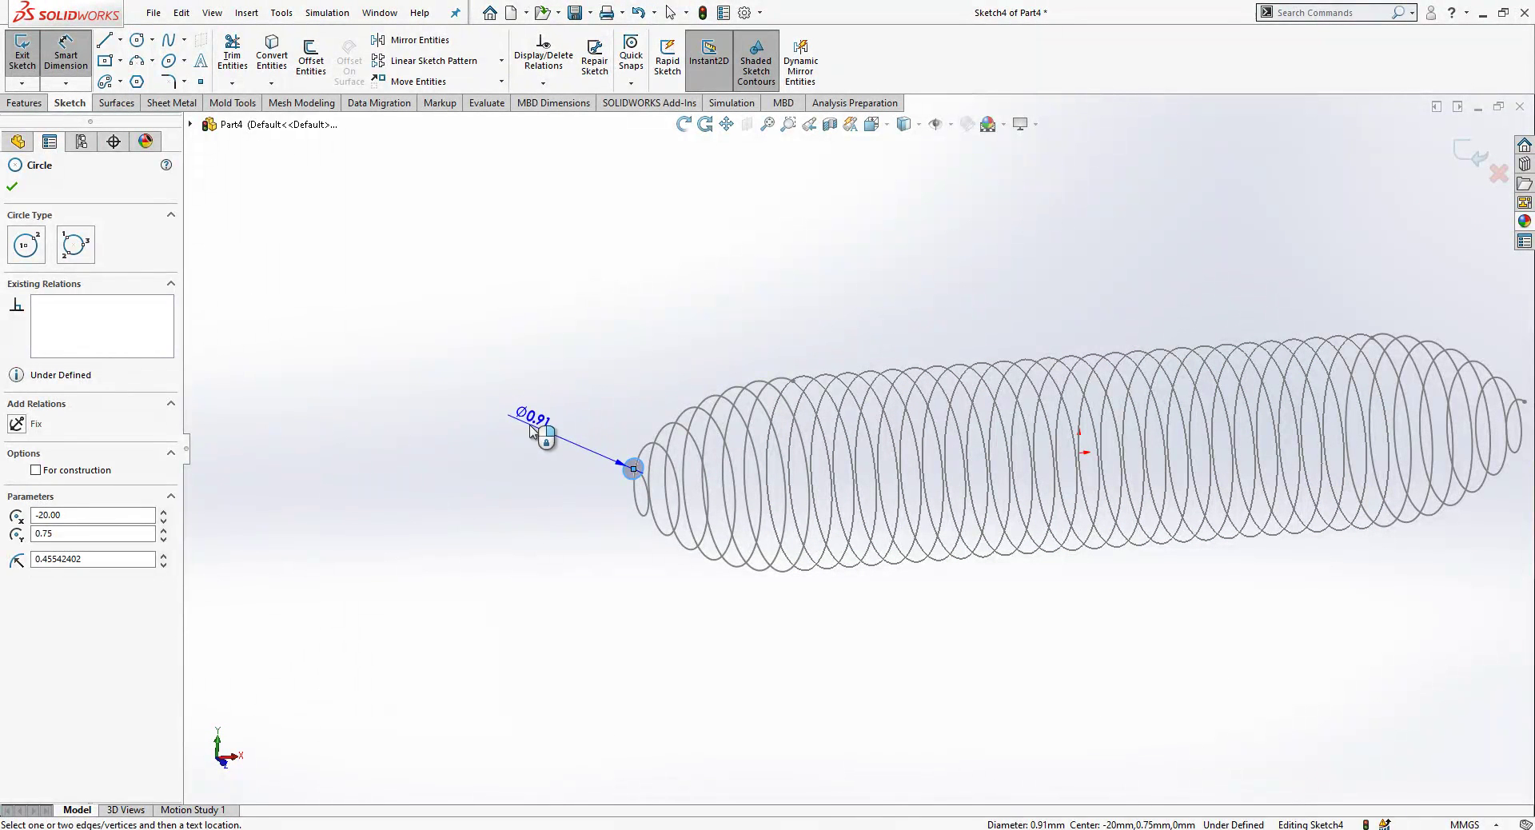
left_click(535, 430)
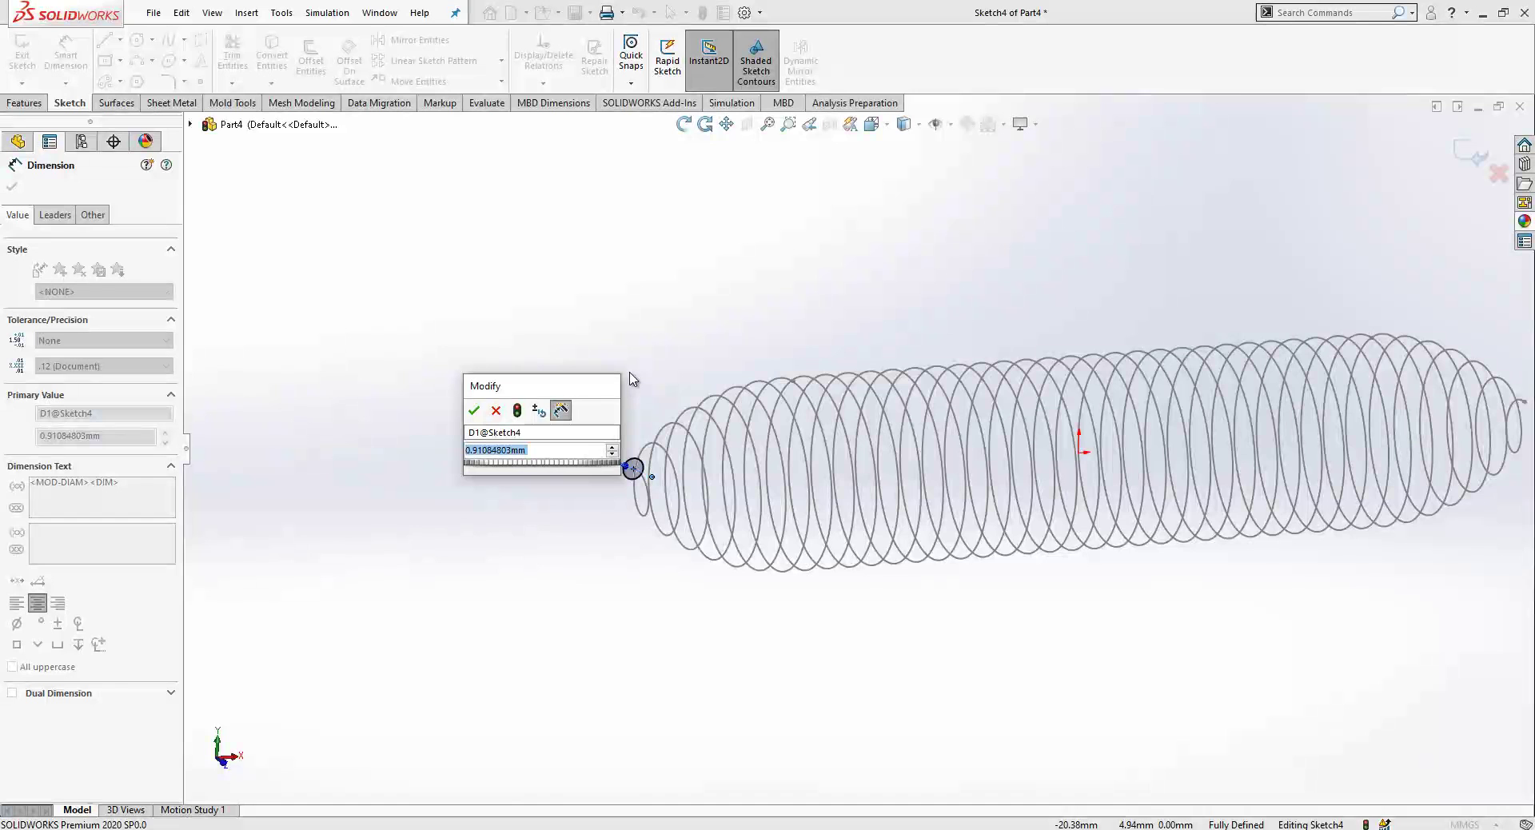
type("9")
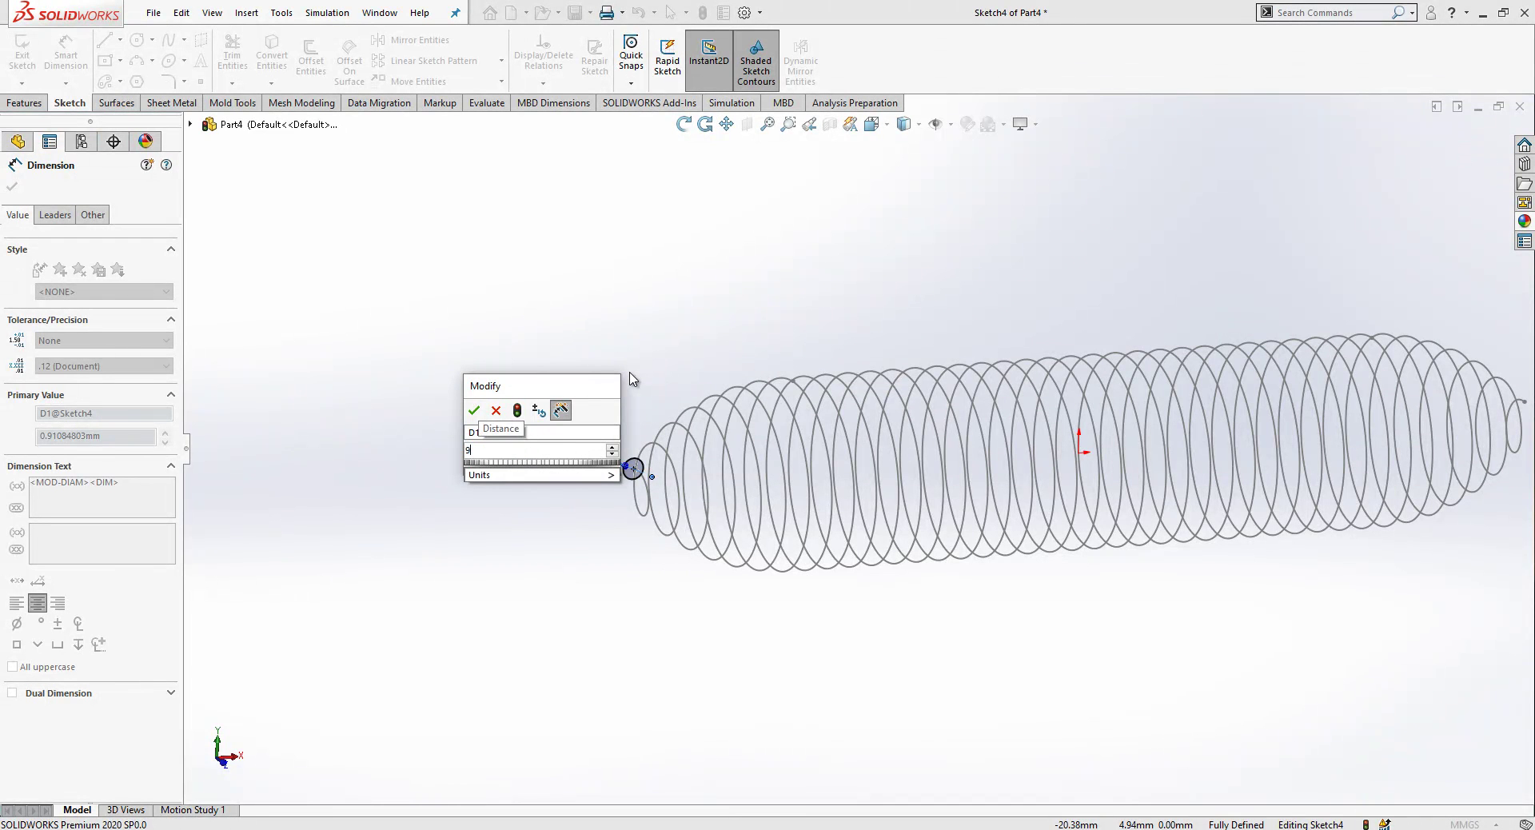
type(".")
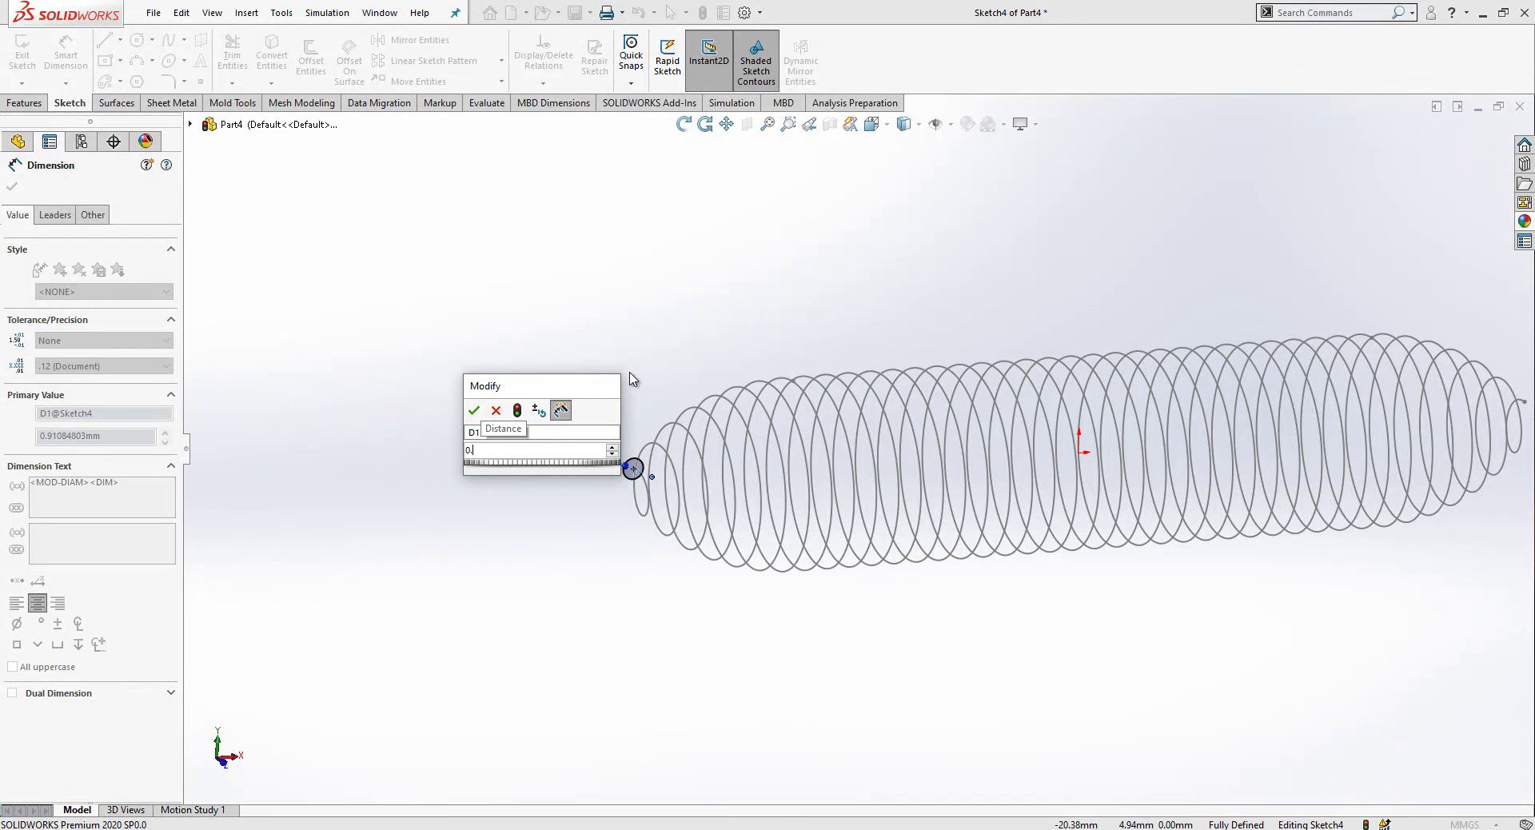
type("99")
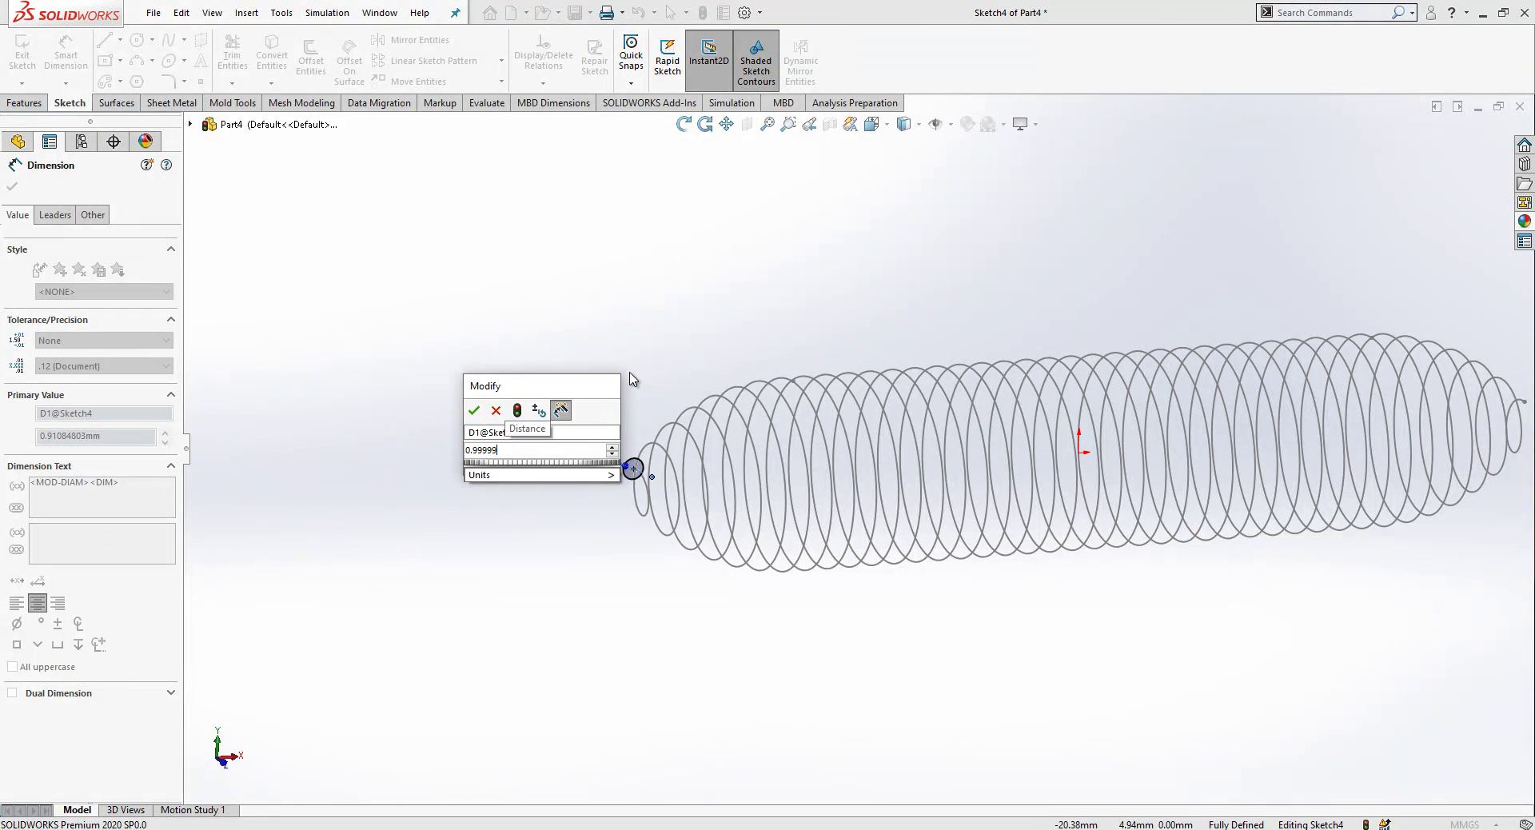
type("999")
key("Return")
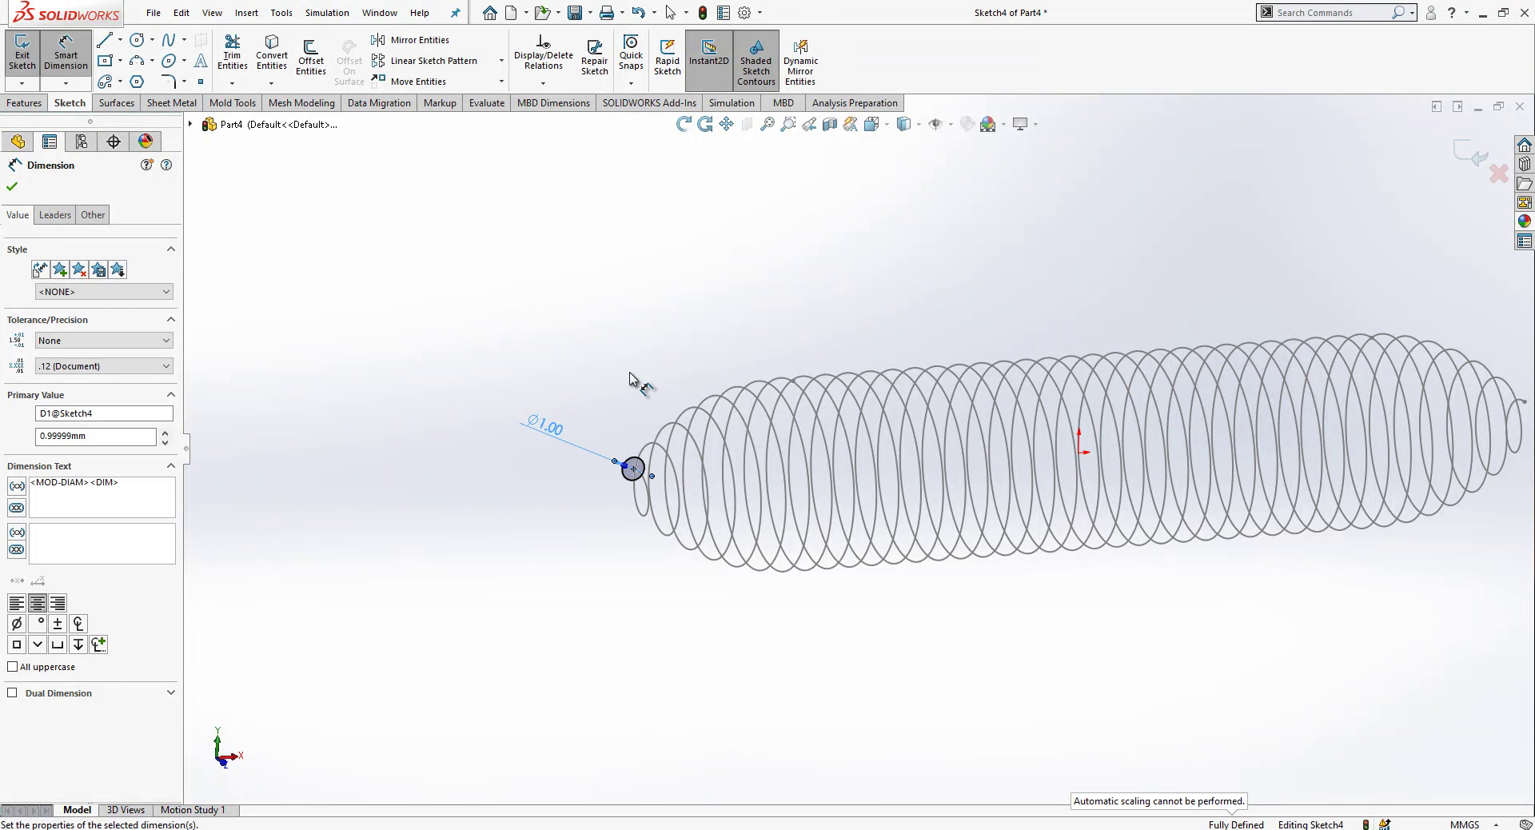
left_click(630, 378)
mouse_move(832, 435)
middle_mouse_down()
mouse_move(867, 446)
mouse_move(830, 450)
middle_mouse_up()
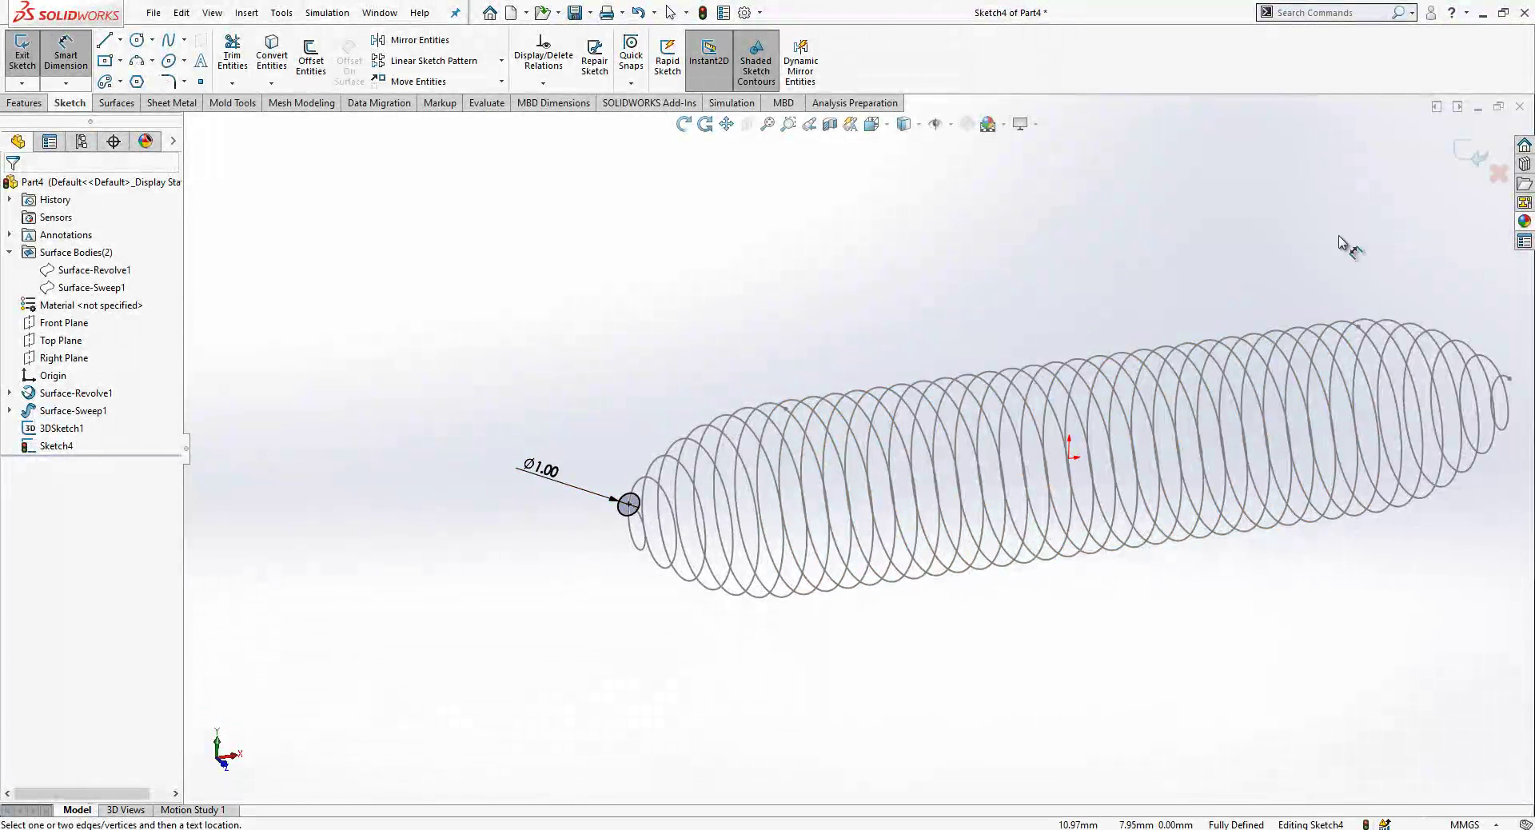
Sweep the Ø1 mm circle Sketch4 along the 3DSketch1 helix as a Swept Boss/Base
left_click(1480, 159)
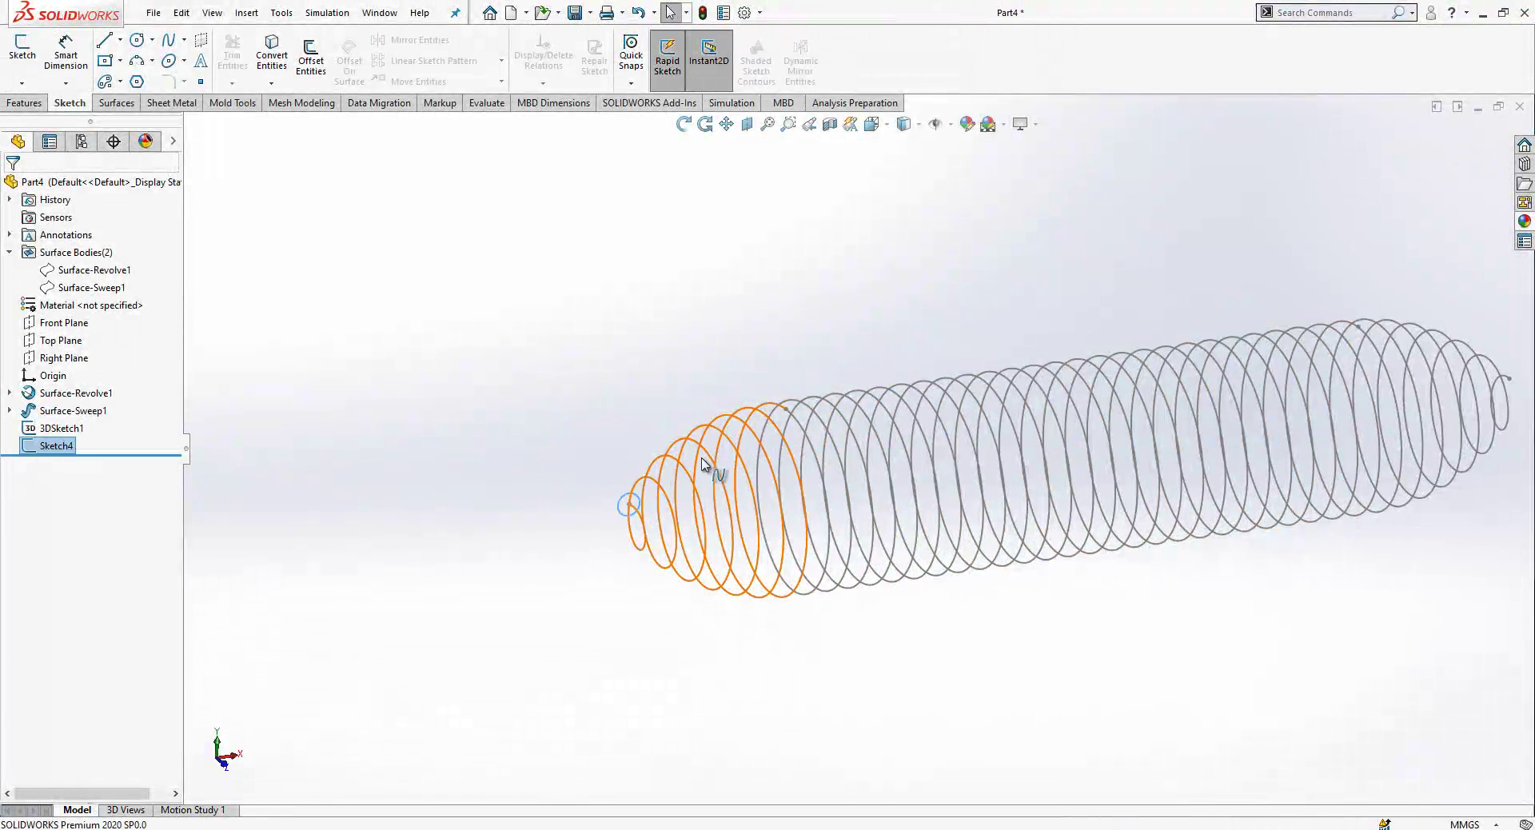
mouse_move(716, 482)
middle_mouse_down()
mouse_move(1015, 514)
mouse_move(1045, 538)
mouse_move(1015, 542)
middle_mouse_up()
left_click(70, 447)
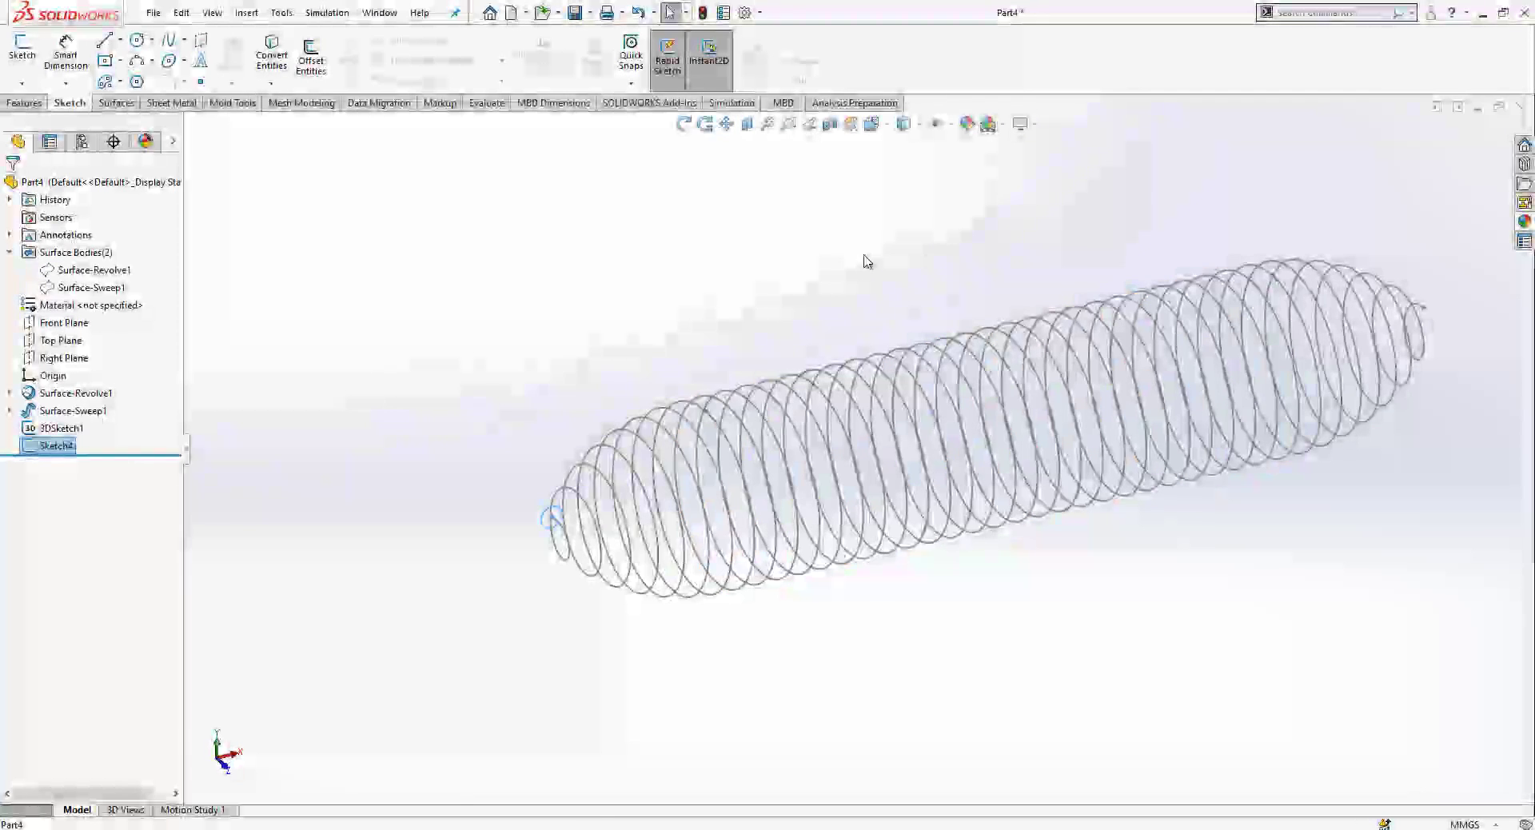
left_click(266, 227)
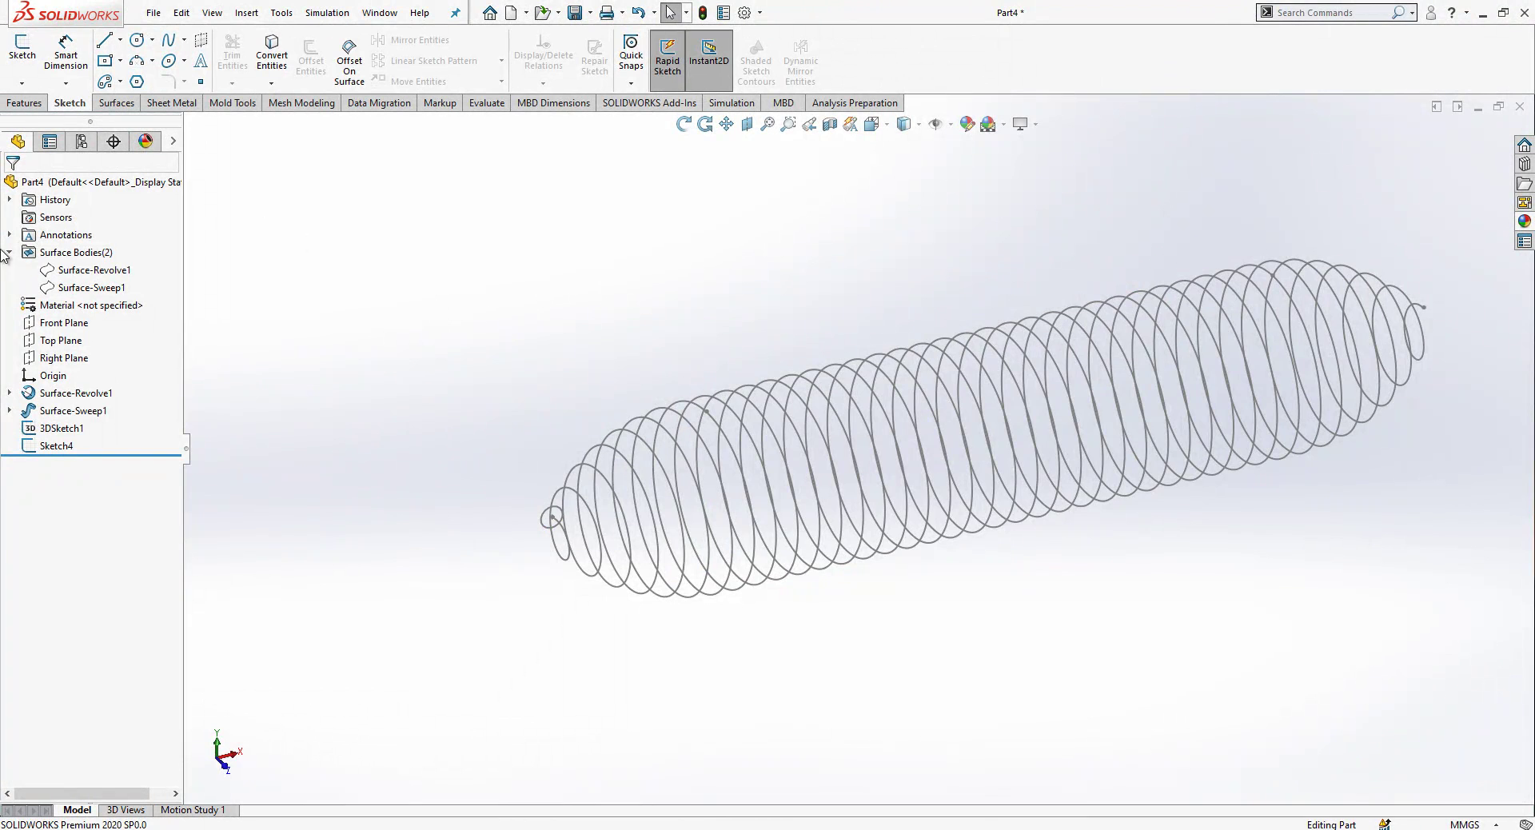
left_click(73, 410)
left_click(247, 428)
left_click(39, 105)
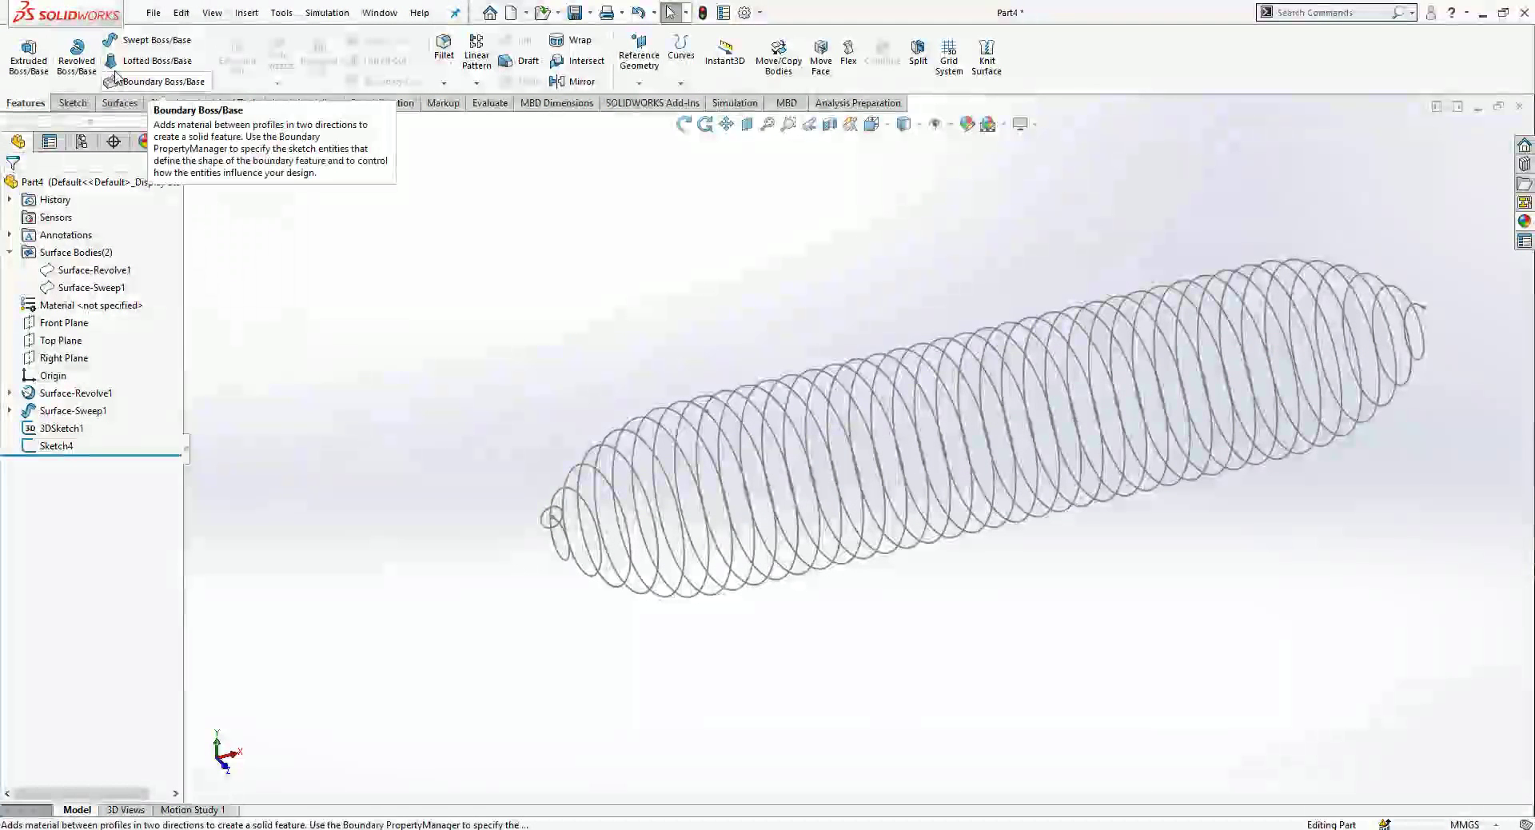
left_click(146, 41)
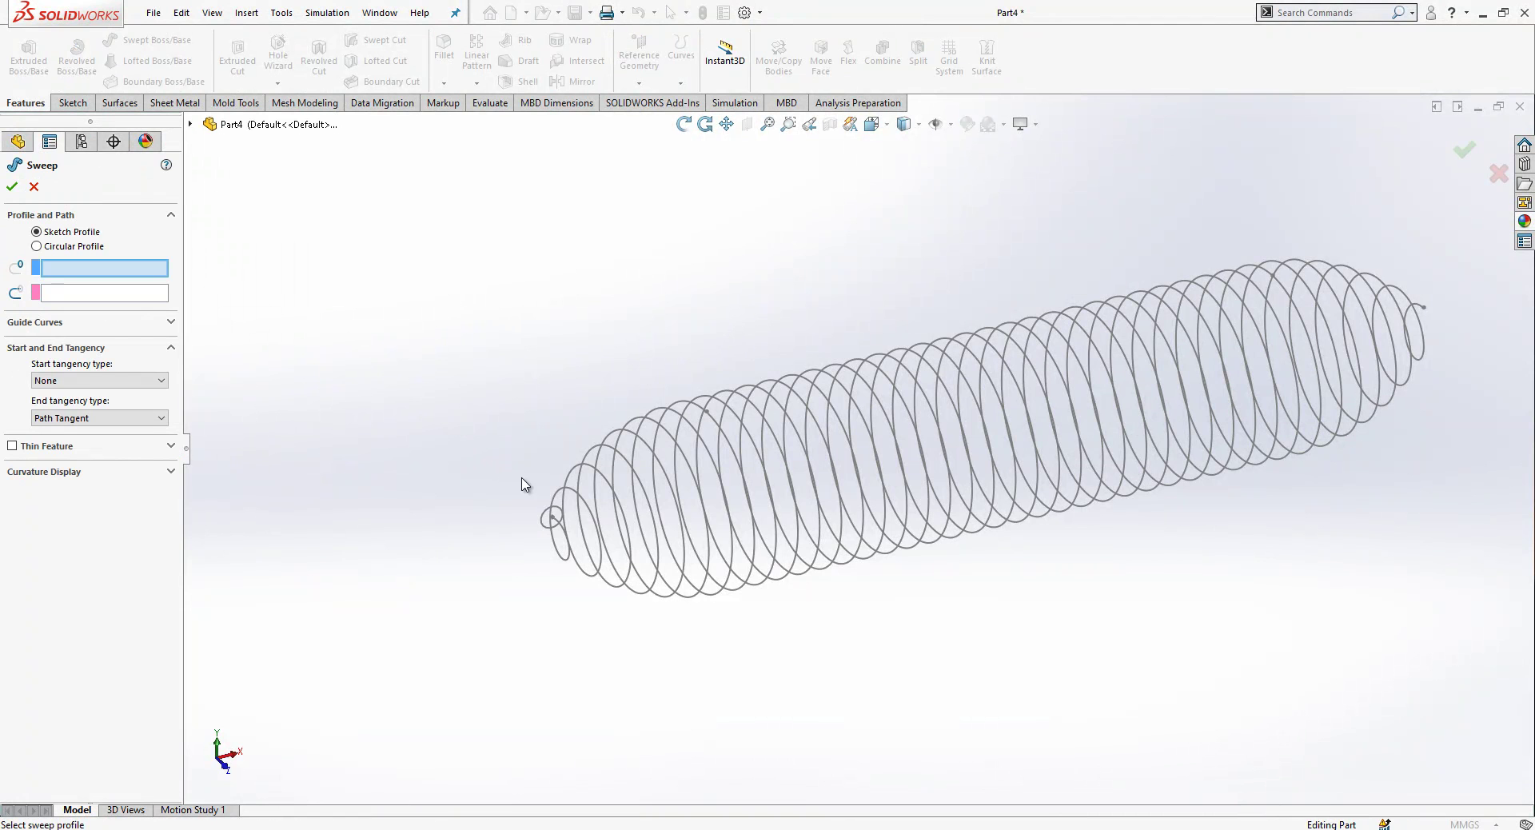
left_click(549, 518)
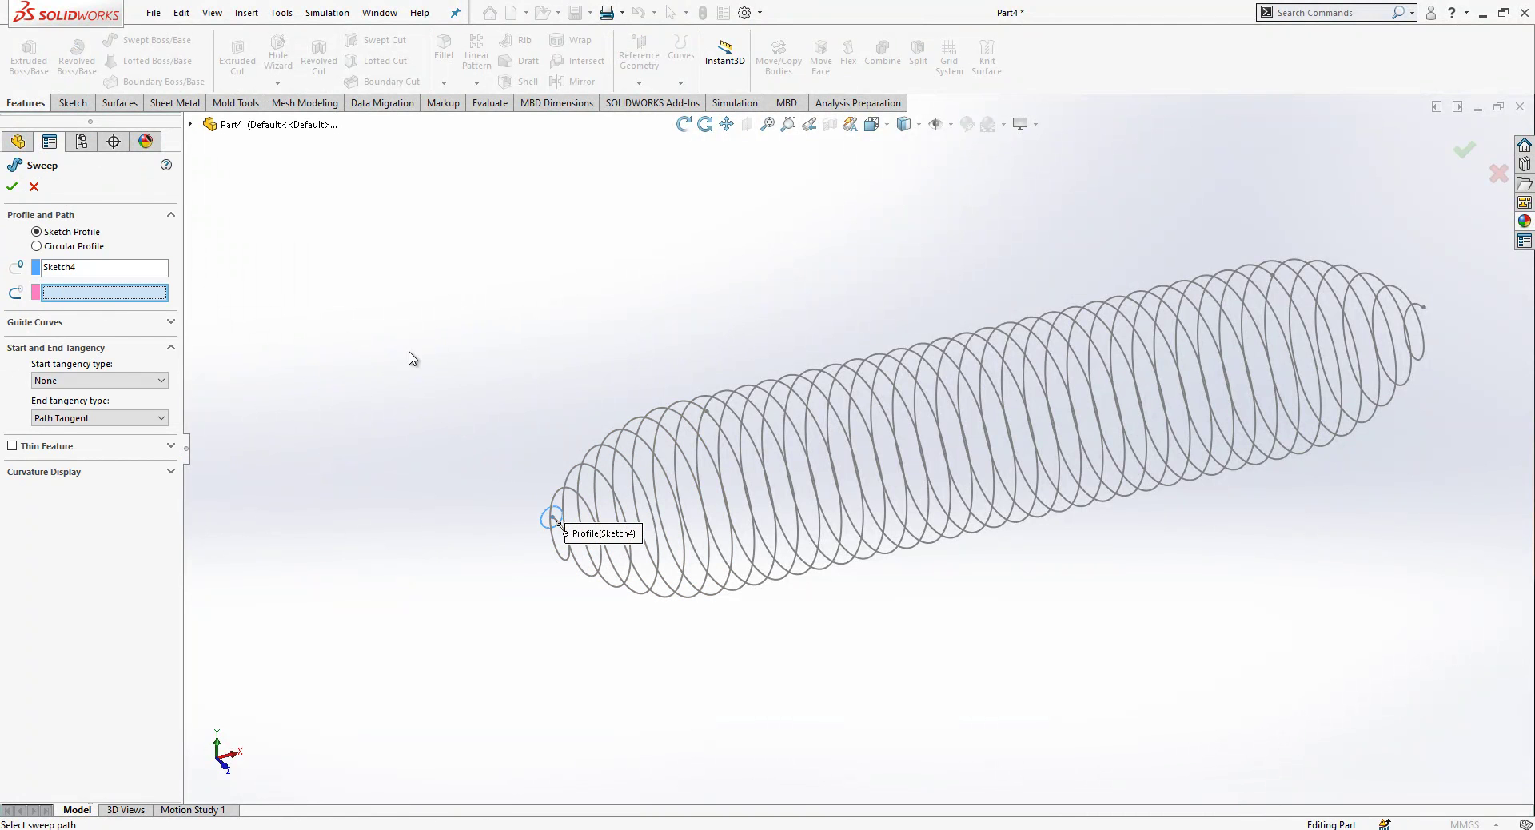
left_click(646, 451)
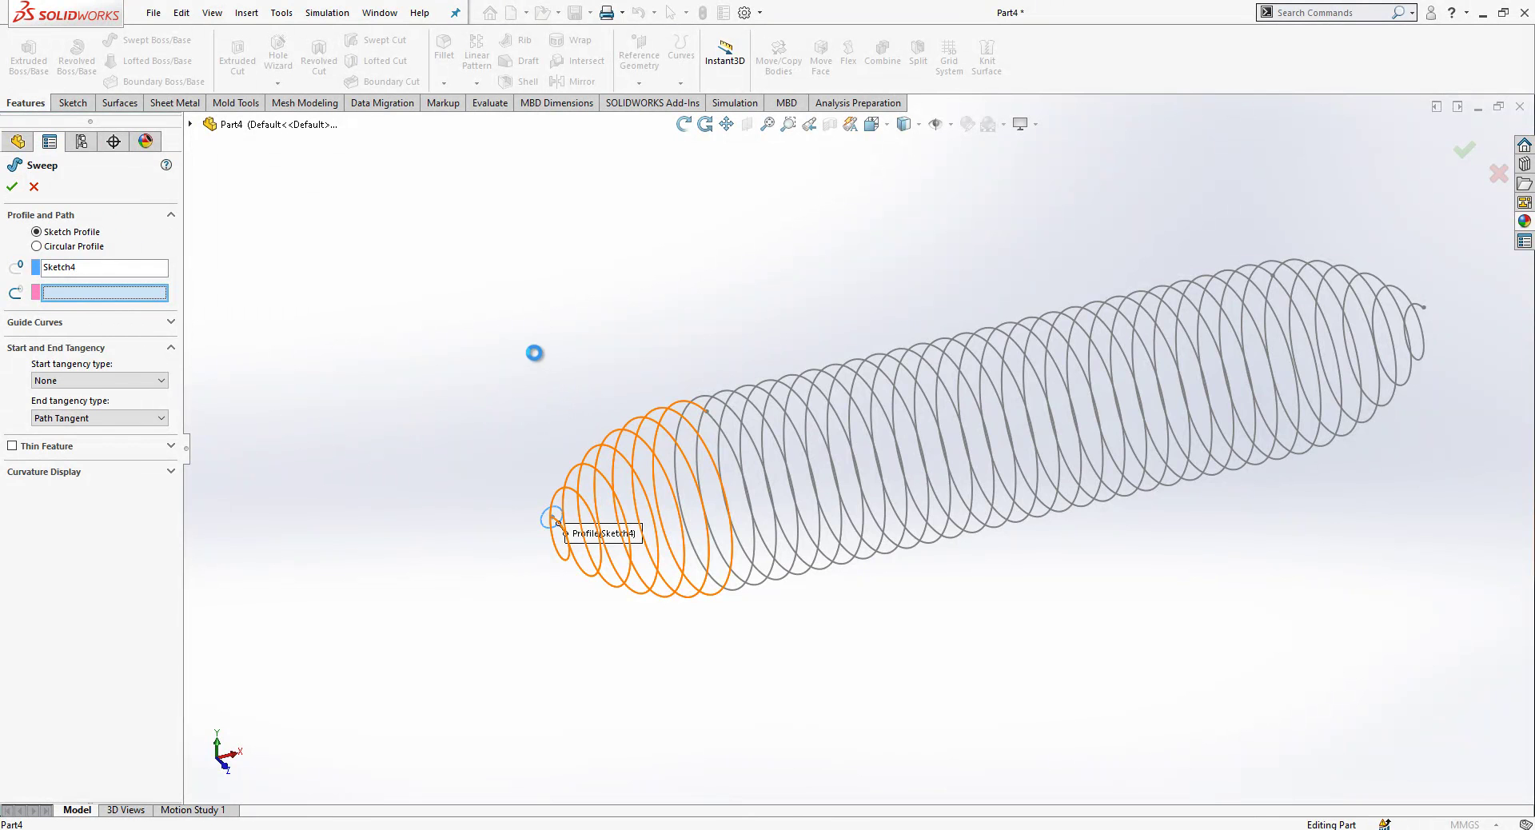
mouse_move(847, 459)
middle_mouse_down()
mouse_move(1087, 442)
mouse_move(918, 428)
mouse_move(1125, 409)
mouse_move(1058, 422)
middle_mouse_up()
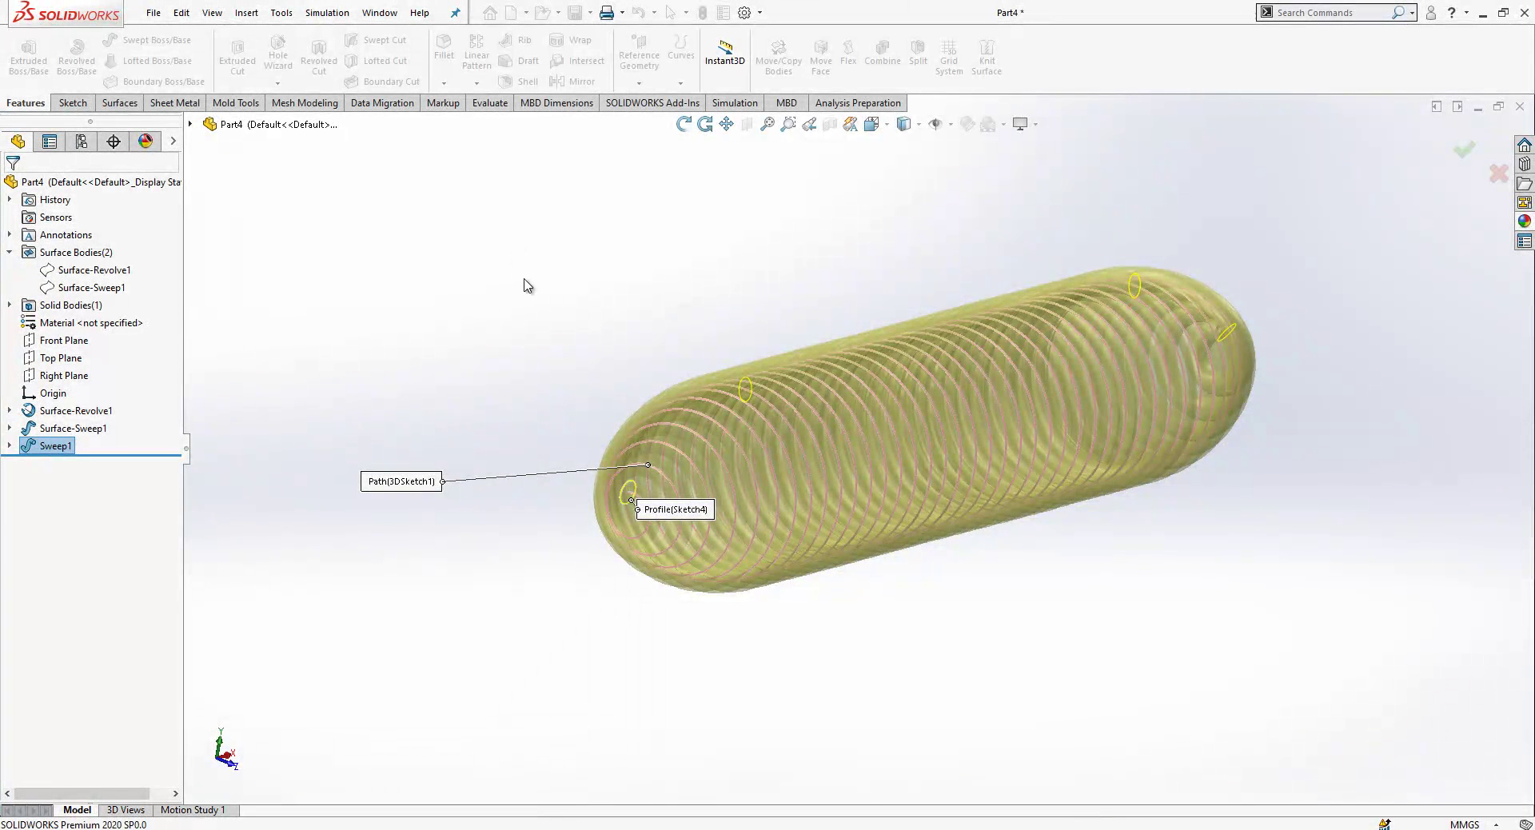
View normal to the Front Plane, hide the spring solid body and show the revolved surface again
middle_click_drag(525, 285, 869, 403)
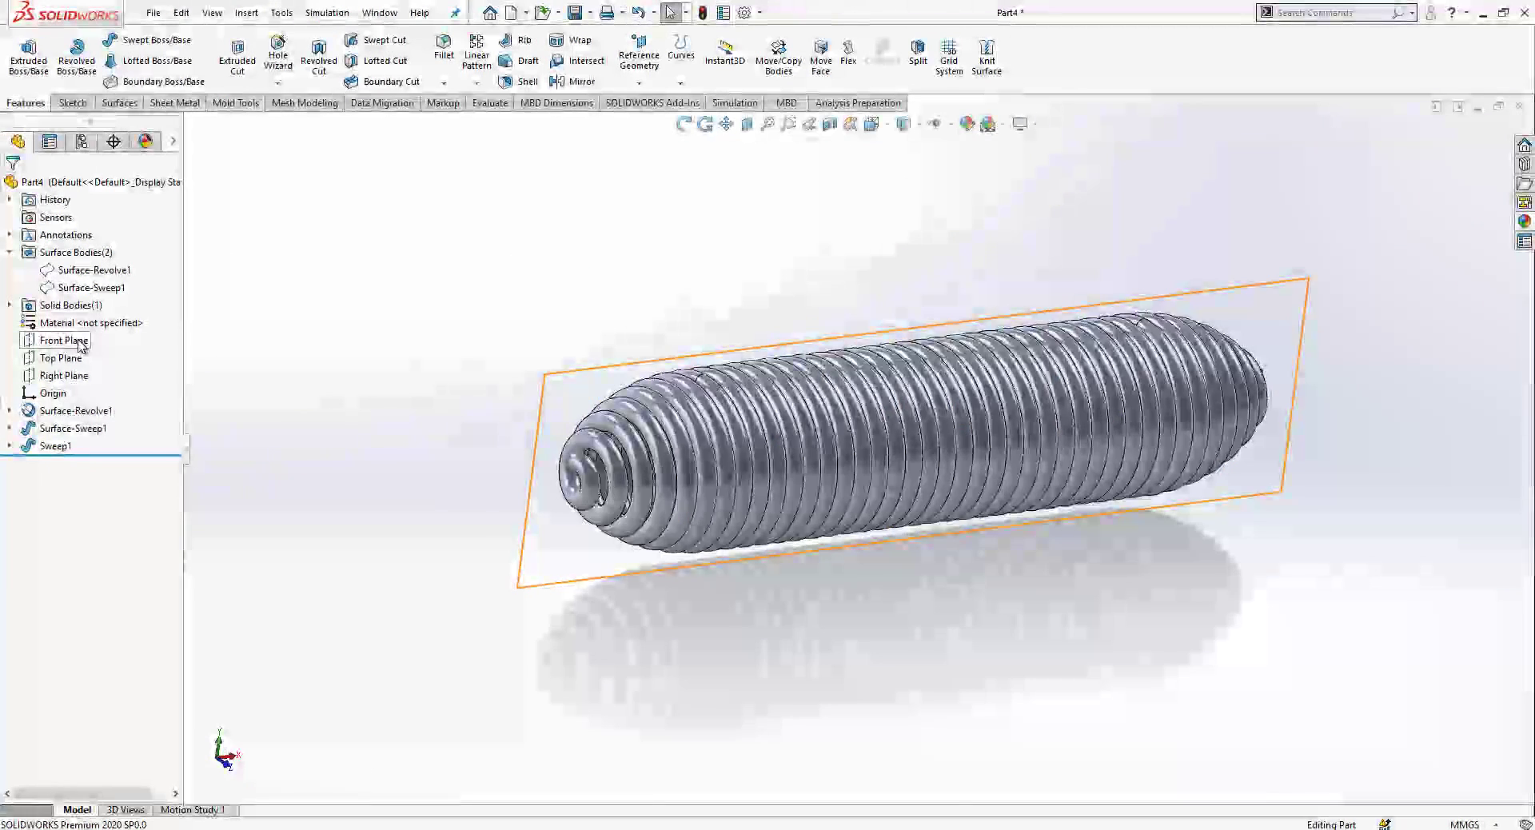
left_click(64, 340)
middle_click_drag(731, 497, 215, 352)
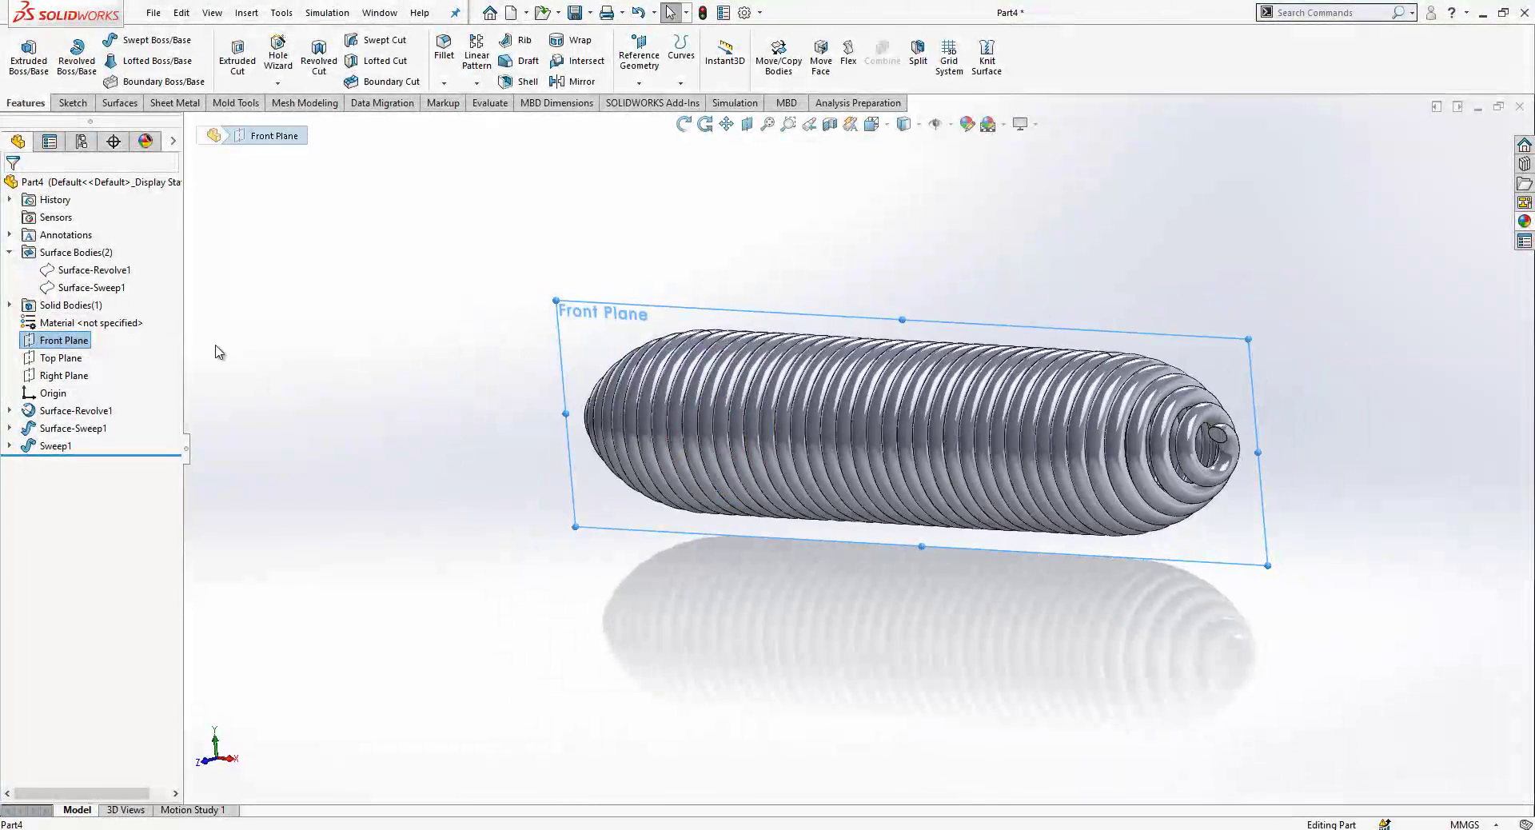
right_click(94, 344)
left_click(177, 323)
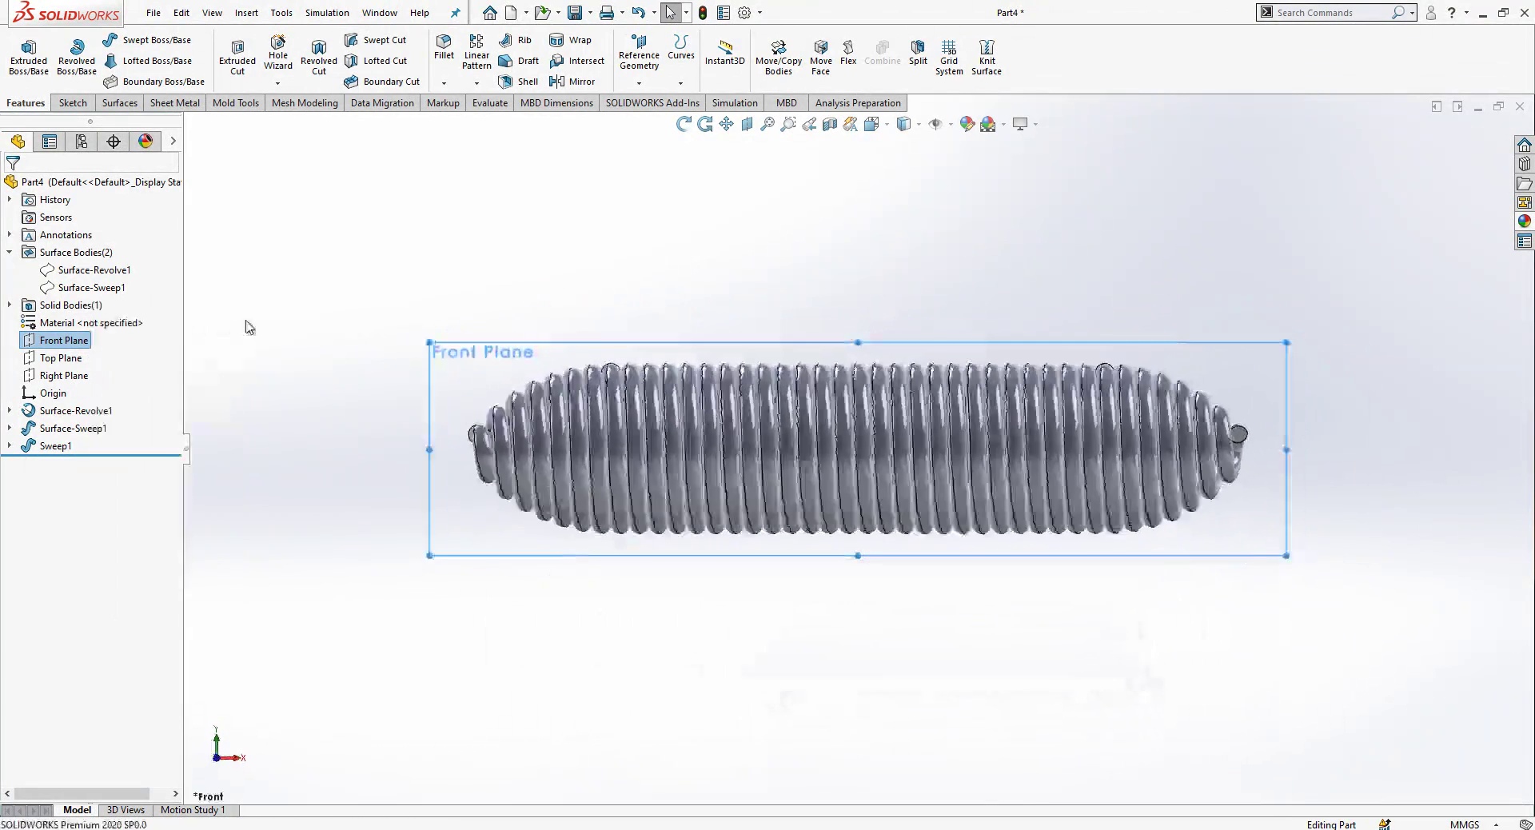
left_click(72, 305)
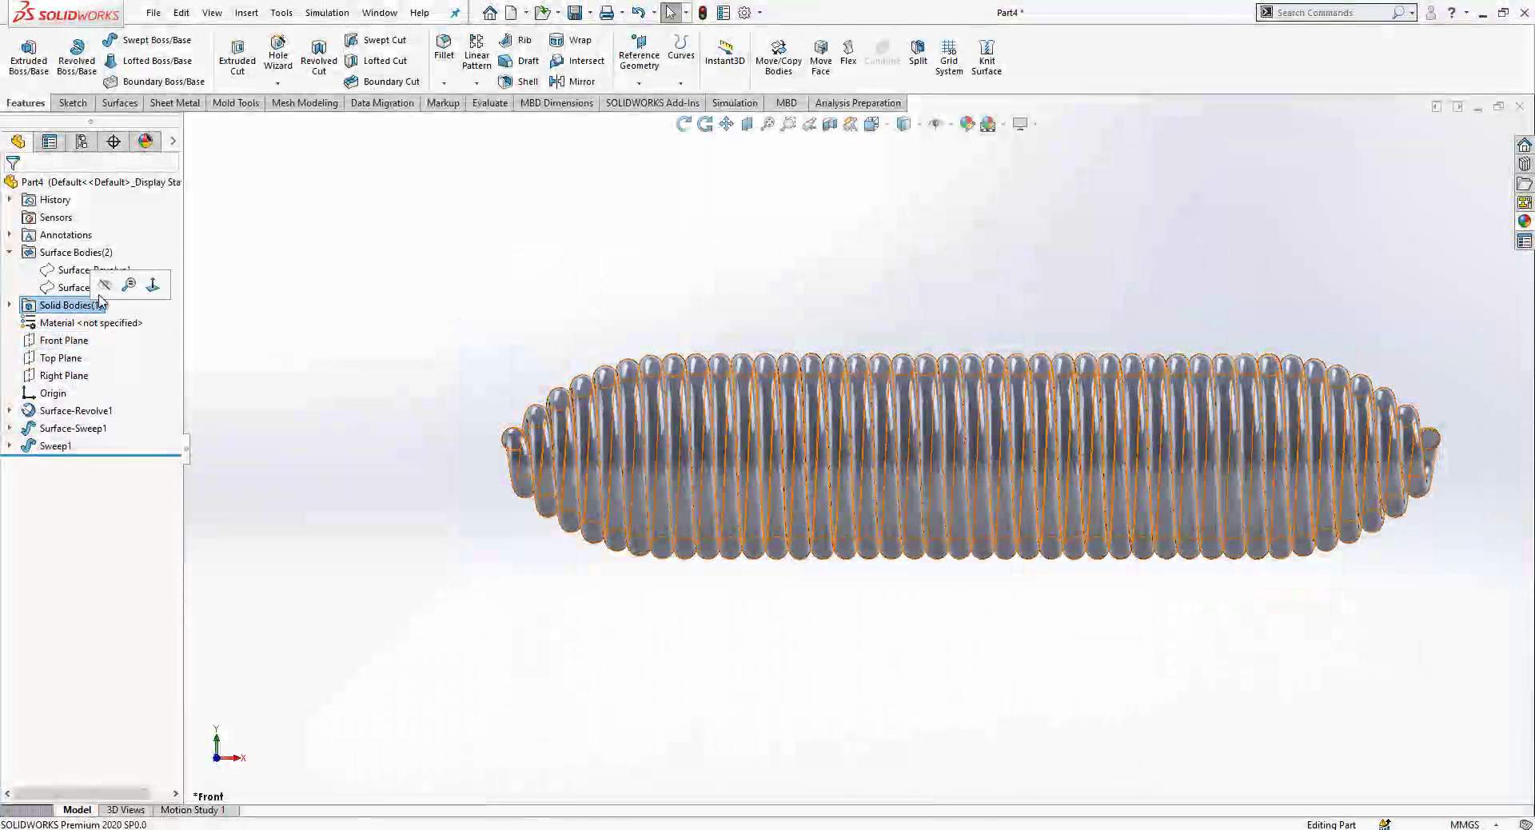
left_click(118, 292)
left_click(90, 270)
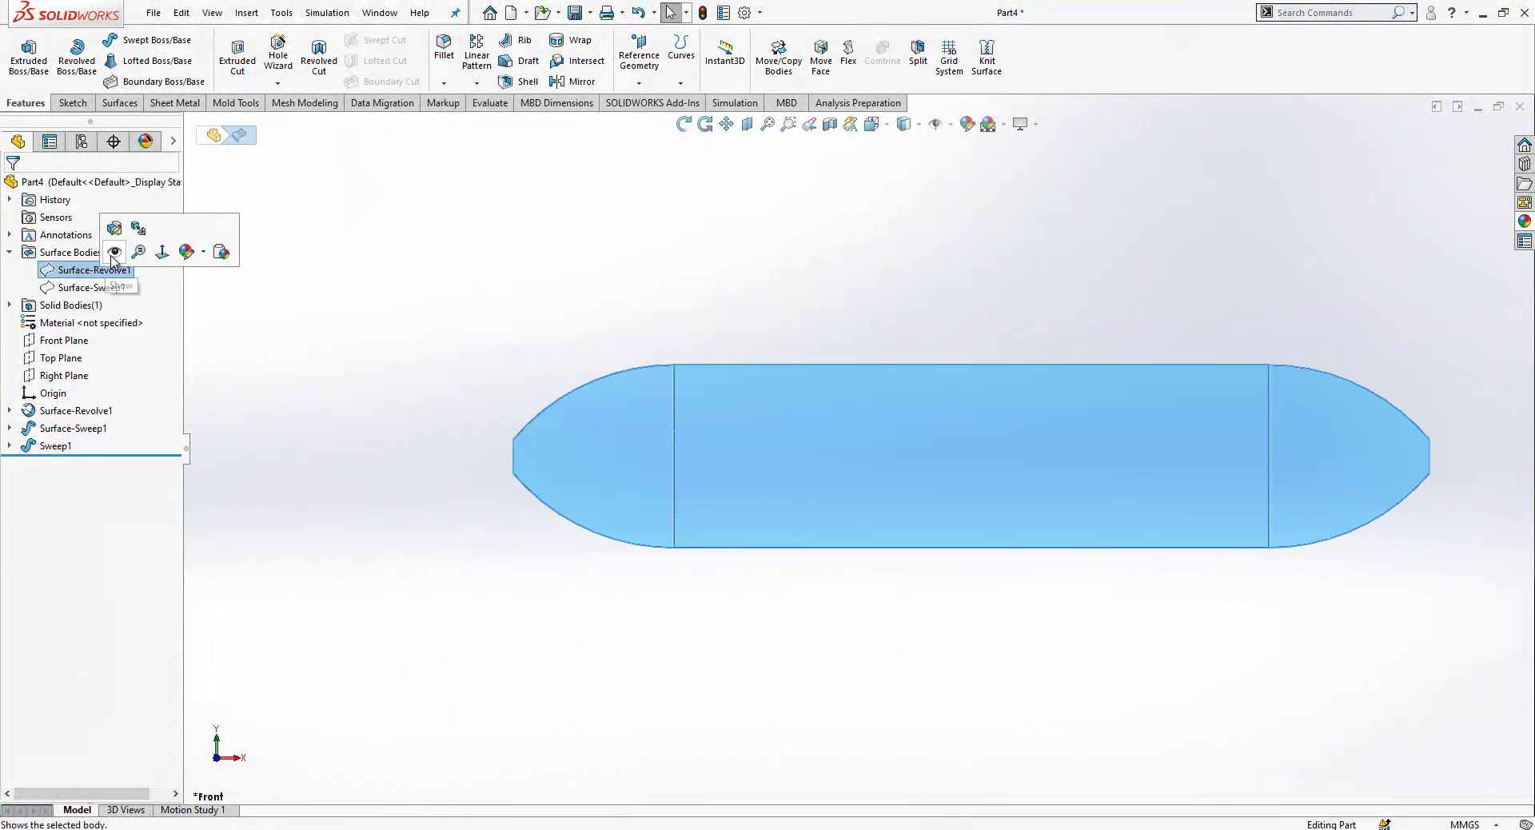
left_click(582, 267)
Start a Front Plane sketch with a horizontal construction centreline from the origin to the capsule tip
left_click(58, 340)
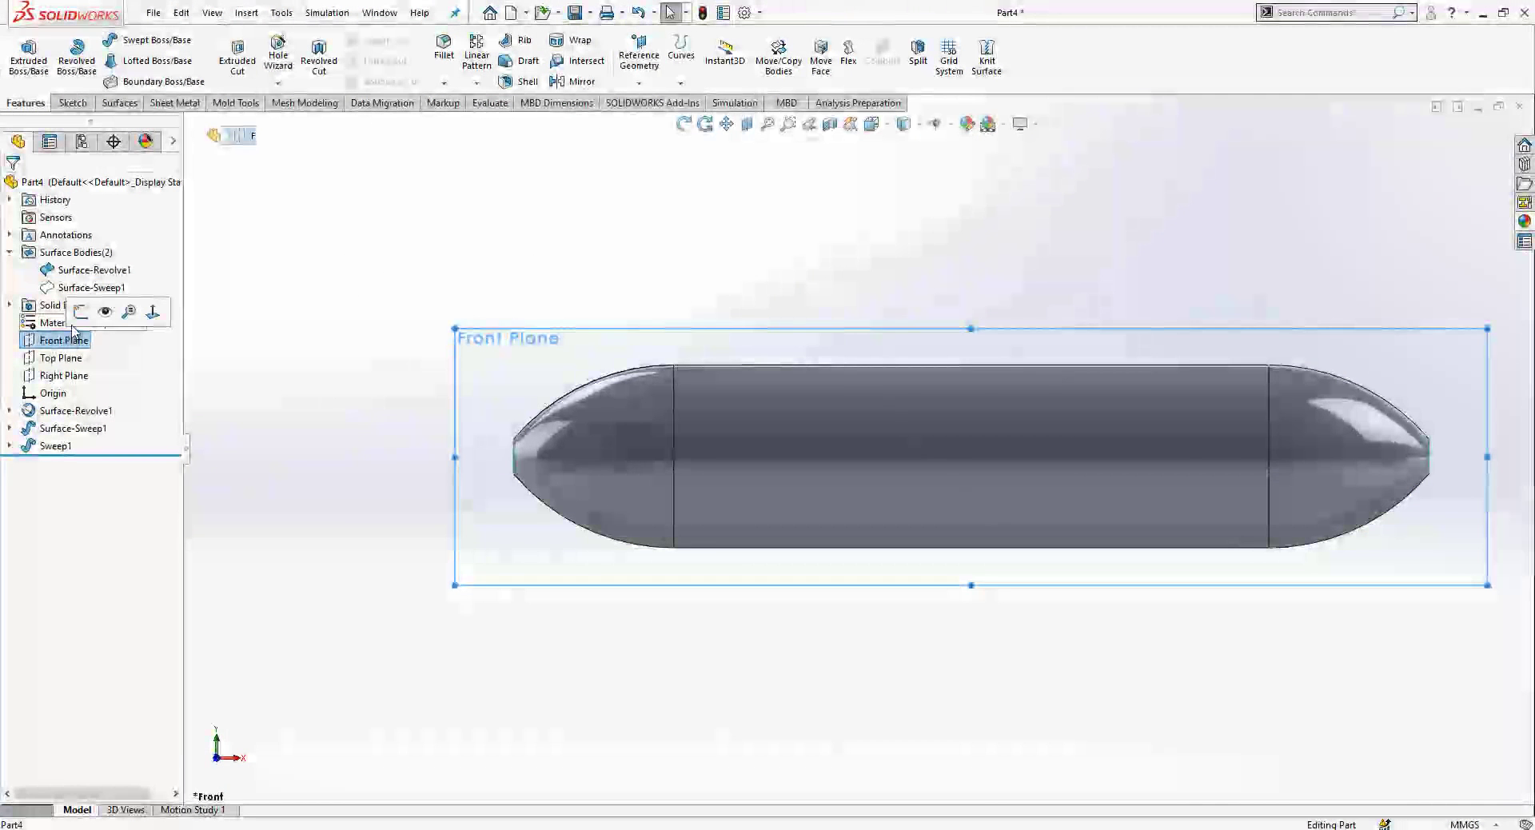
left_click(80, 314)
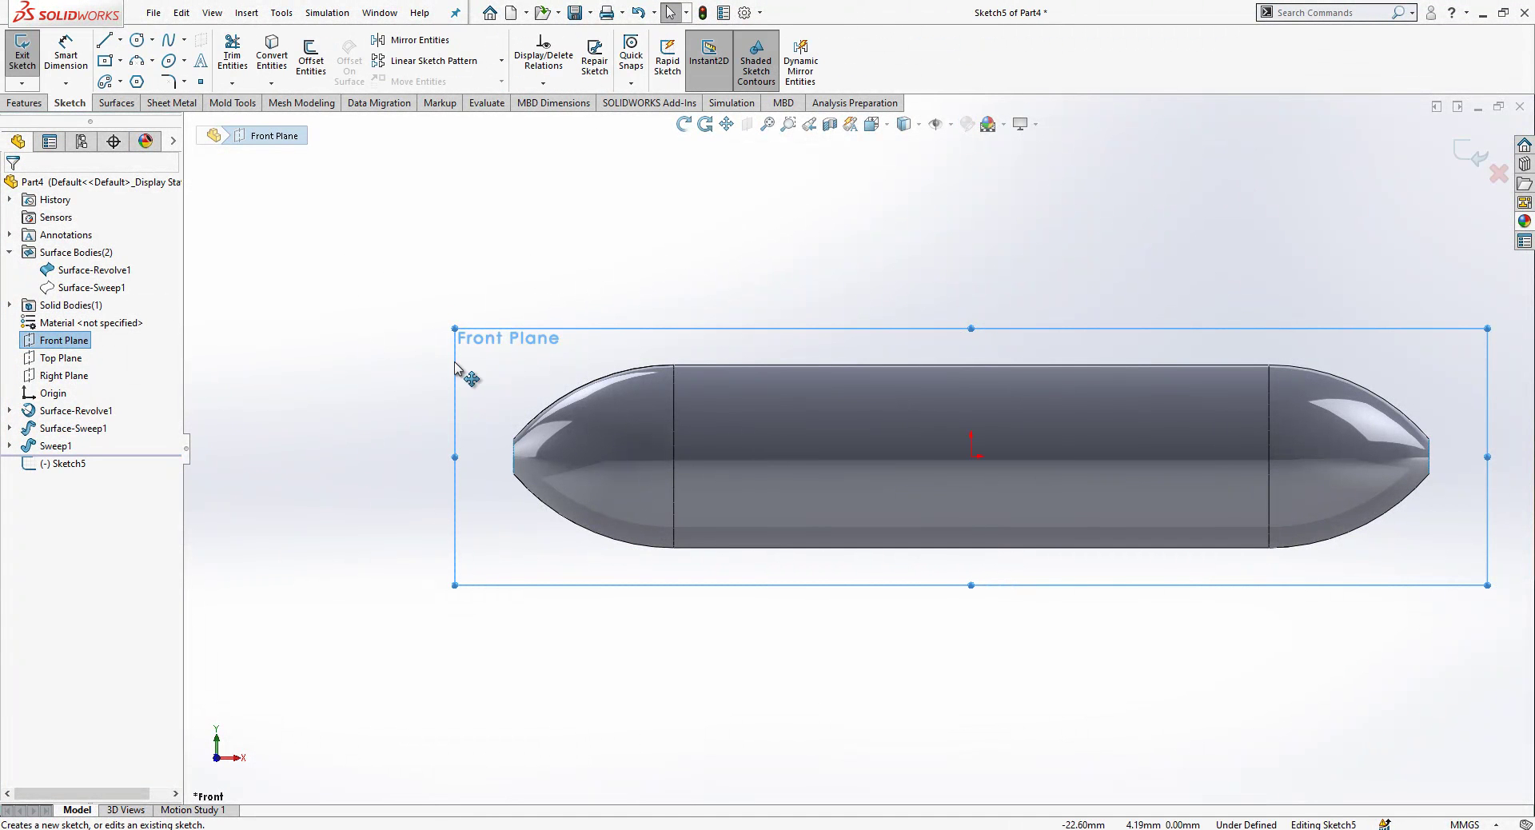
key("l")
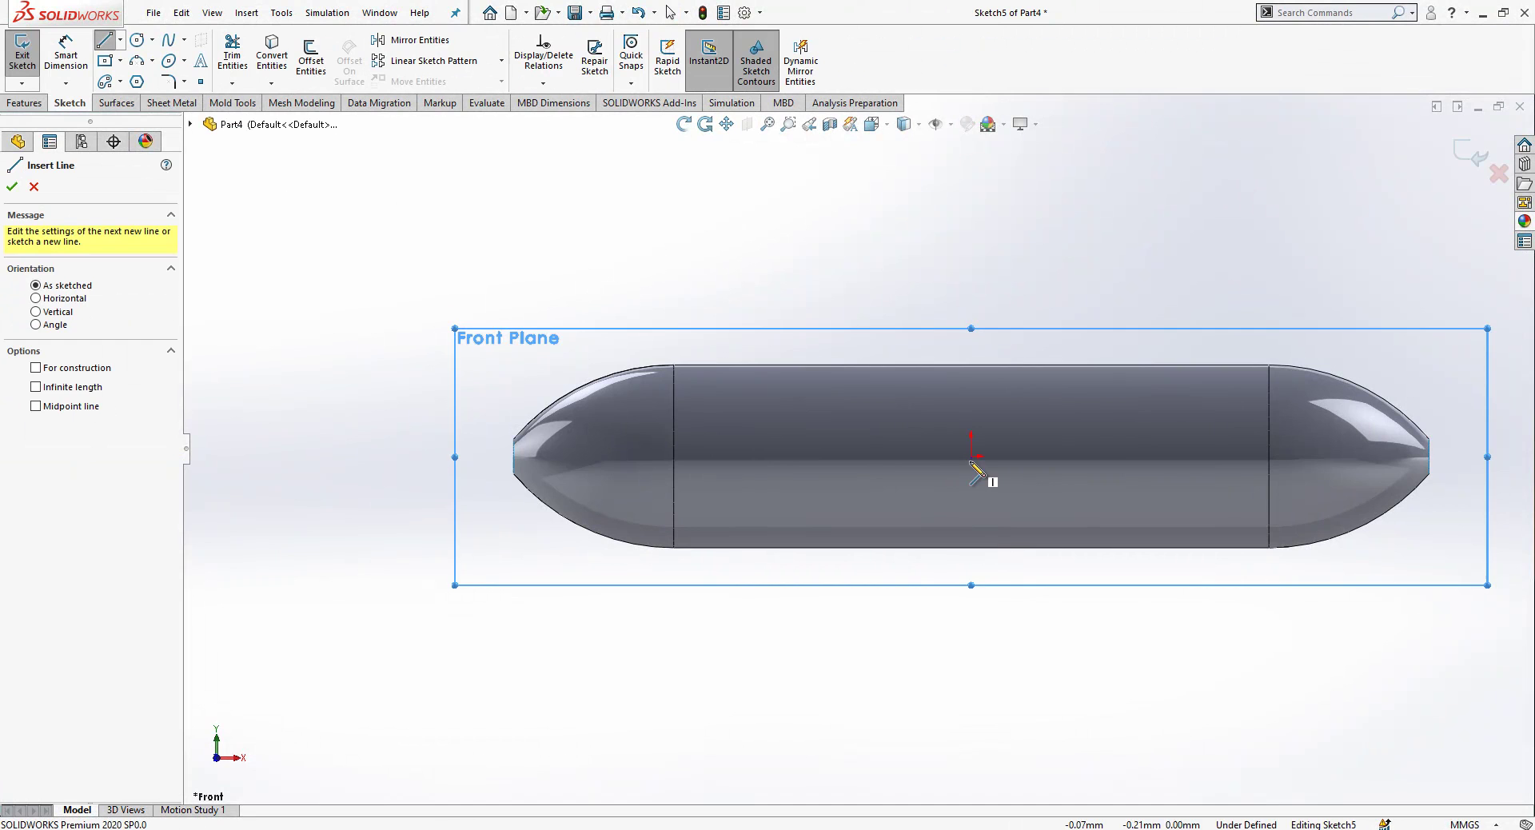
left_click(971, 457)
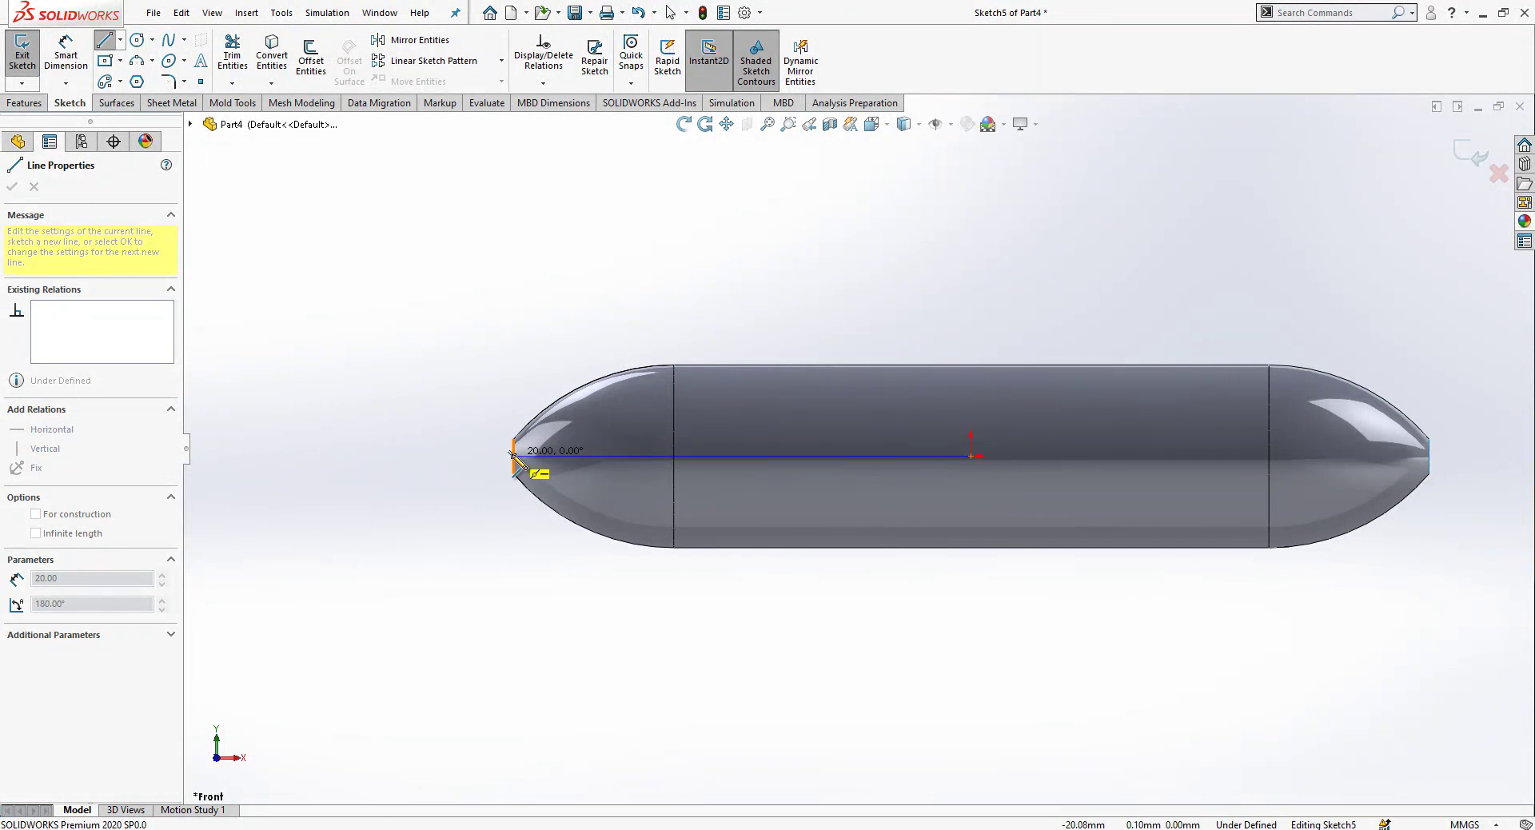
left_click(514, 457)
key("Escape")
left_click(566, 456)
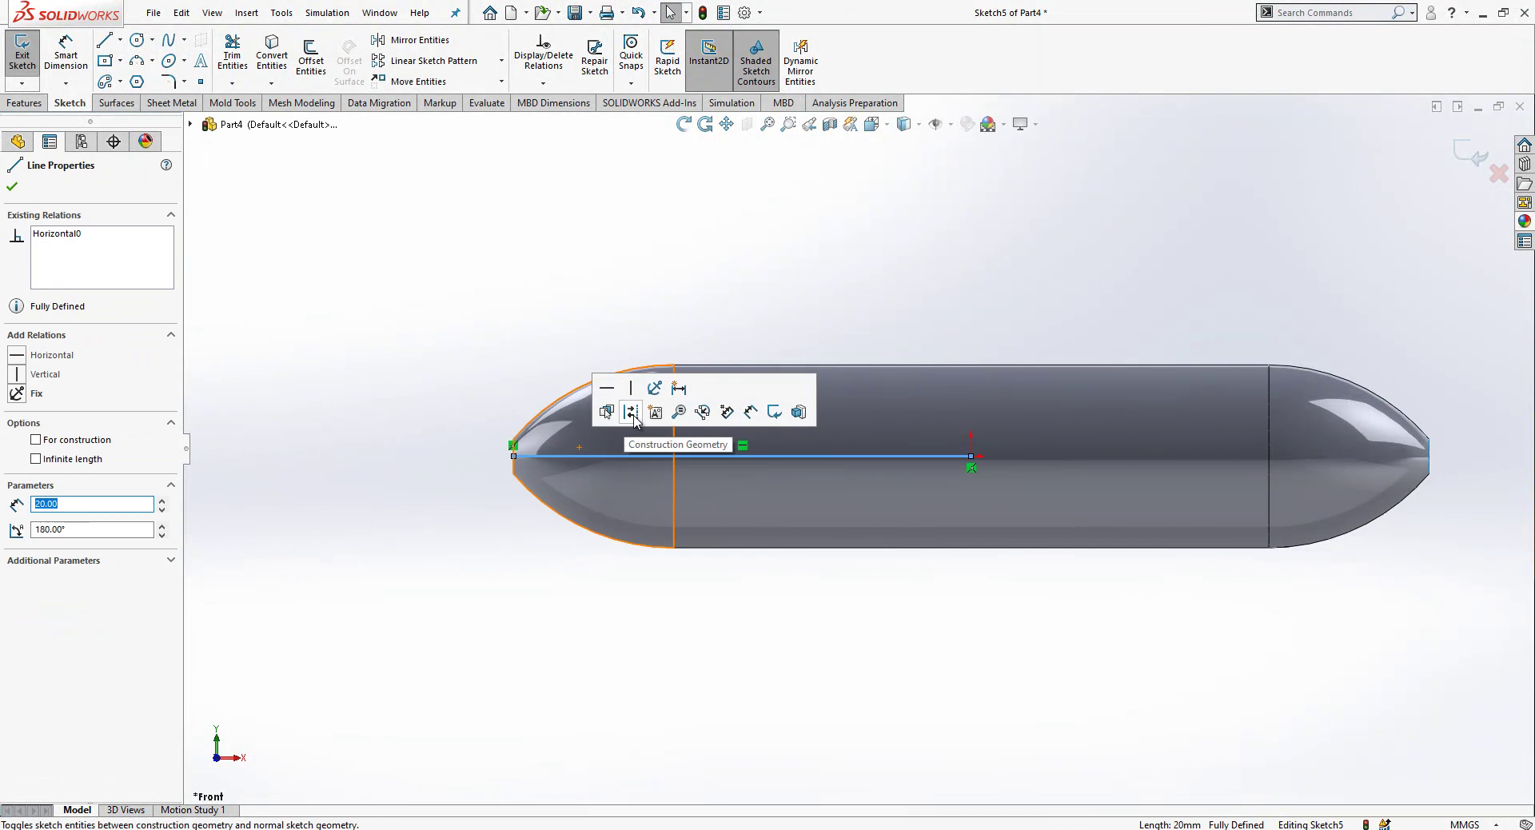
left_click(631, 413)
scroll(559, 376, "down", 2)
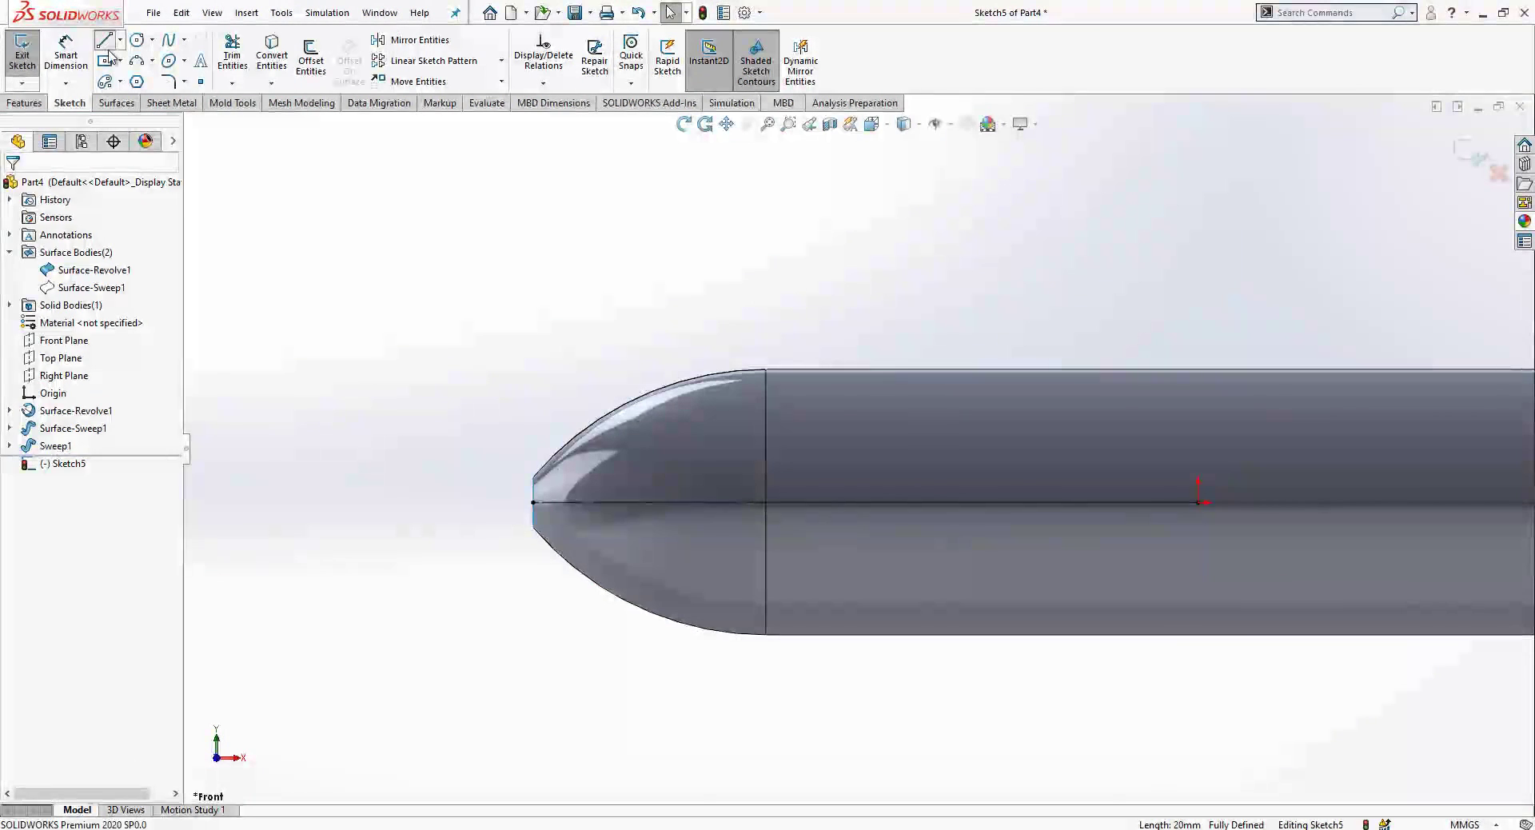
Draw the angled lead-in line from the capsule tip down to the lower left
key("l")
left_click(641, 502)
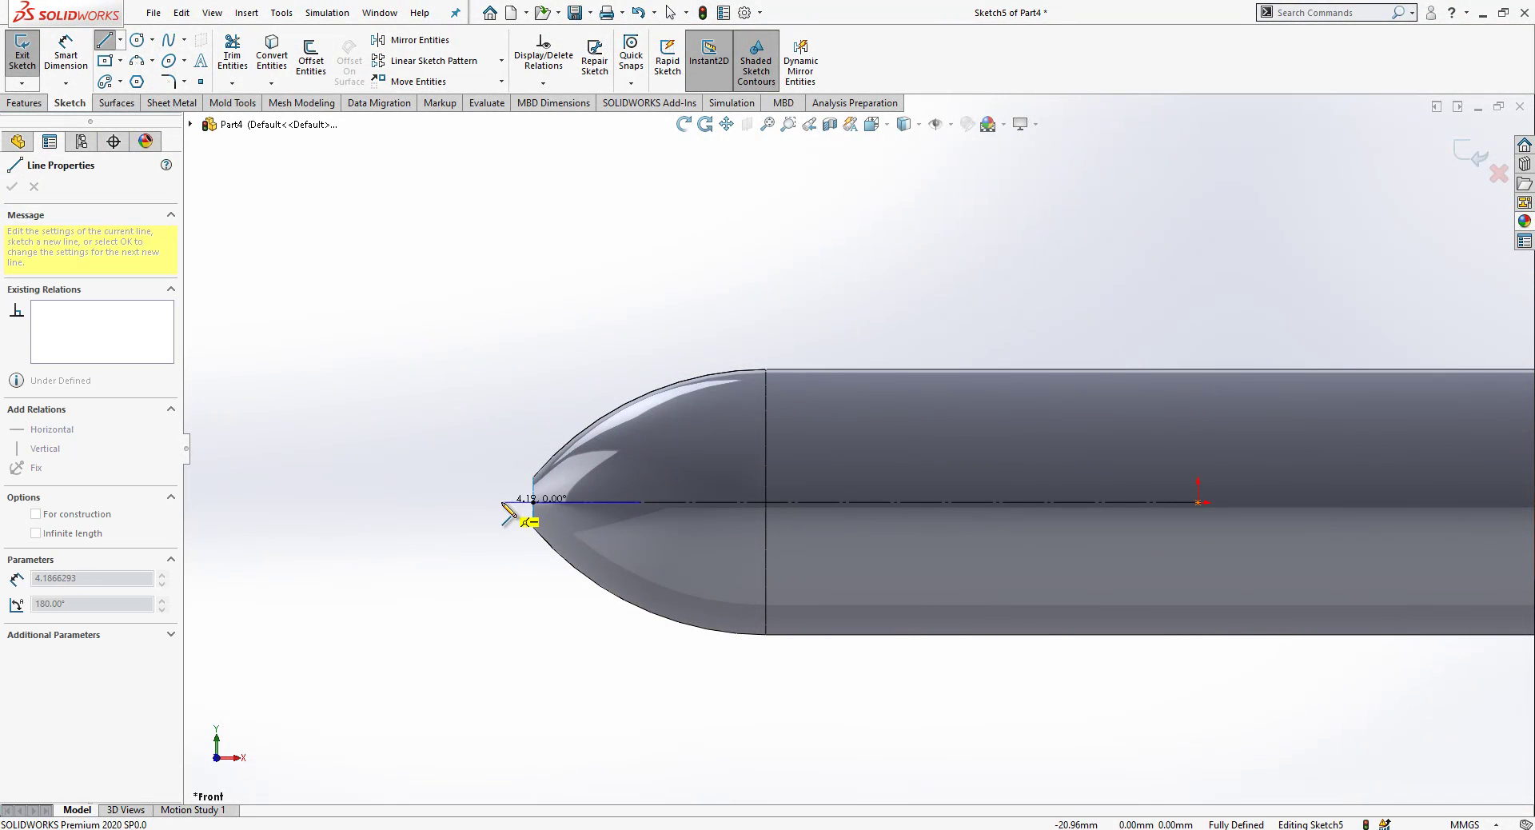
left_click(501, 503)
left_click(318, 567)
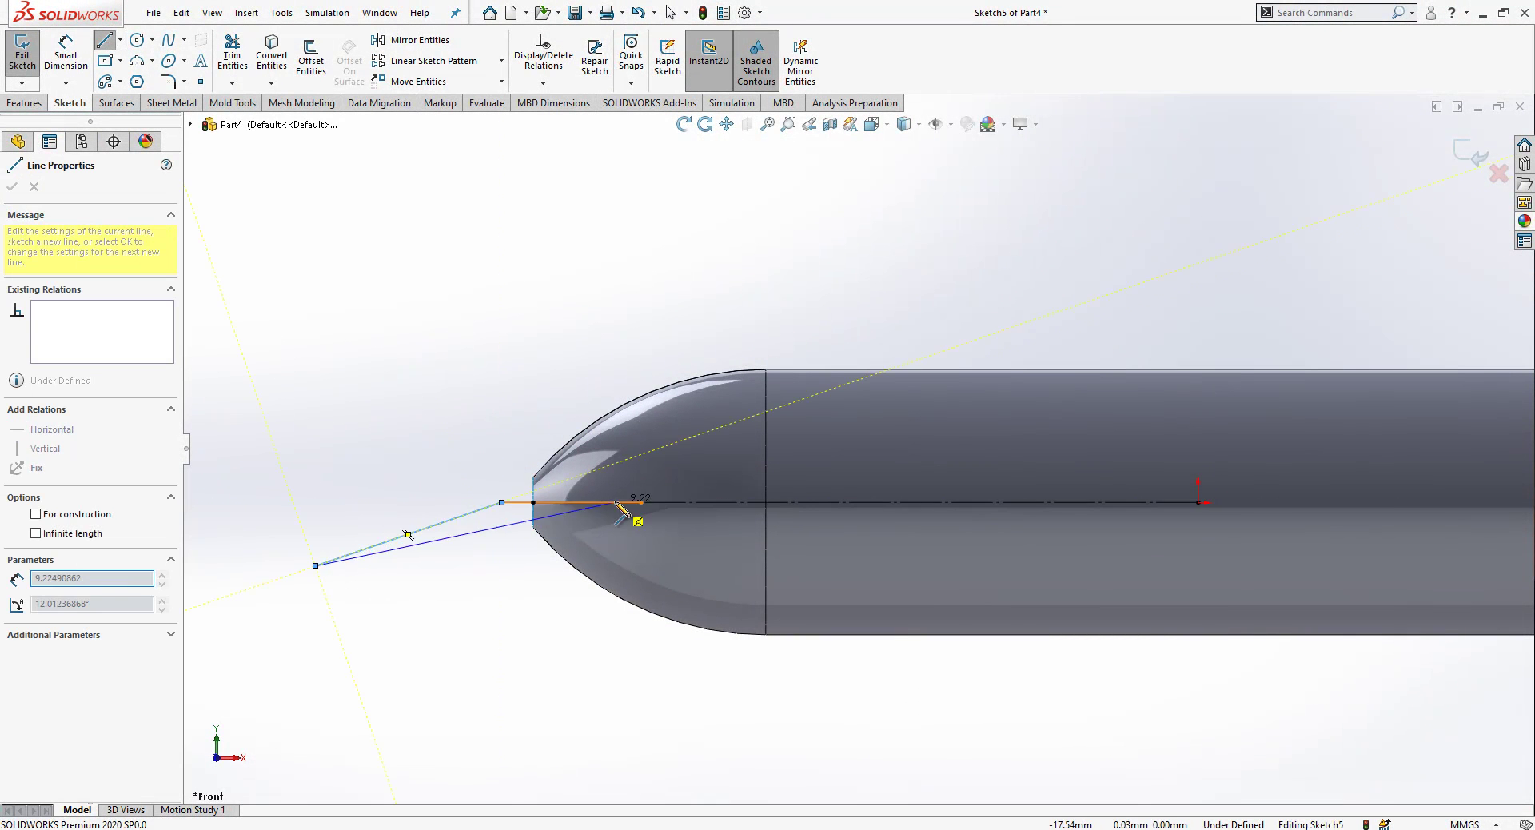
key("Escape")
key("Escape")
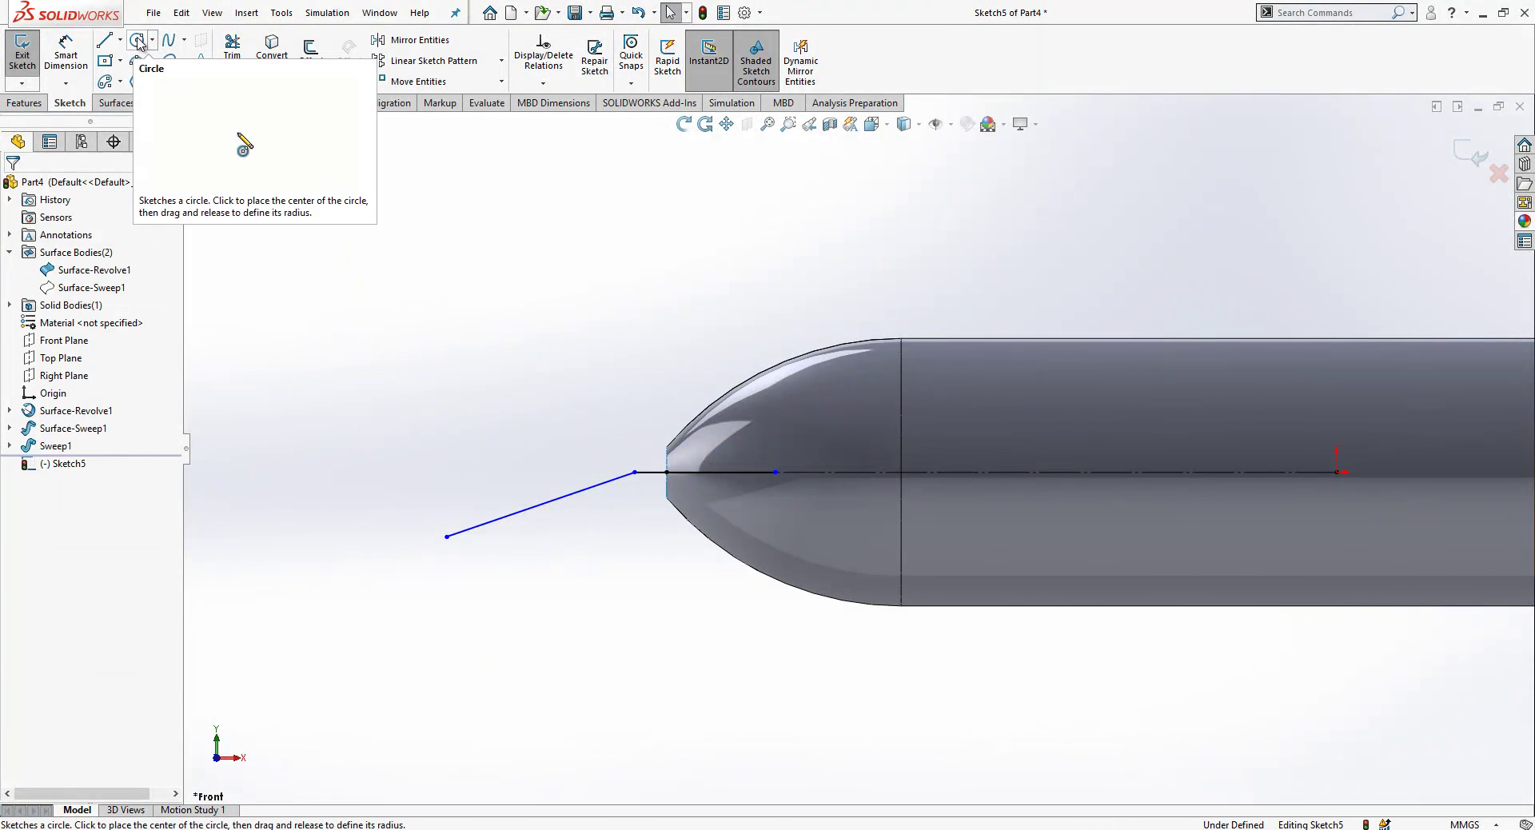
Draw a three-point arc forming the open hook loop
left_click(137, 42)
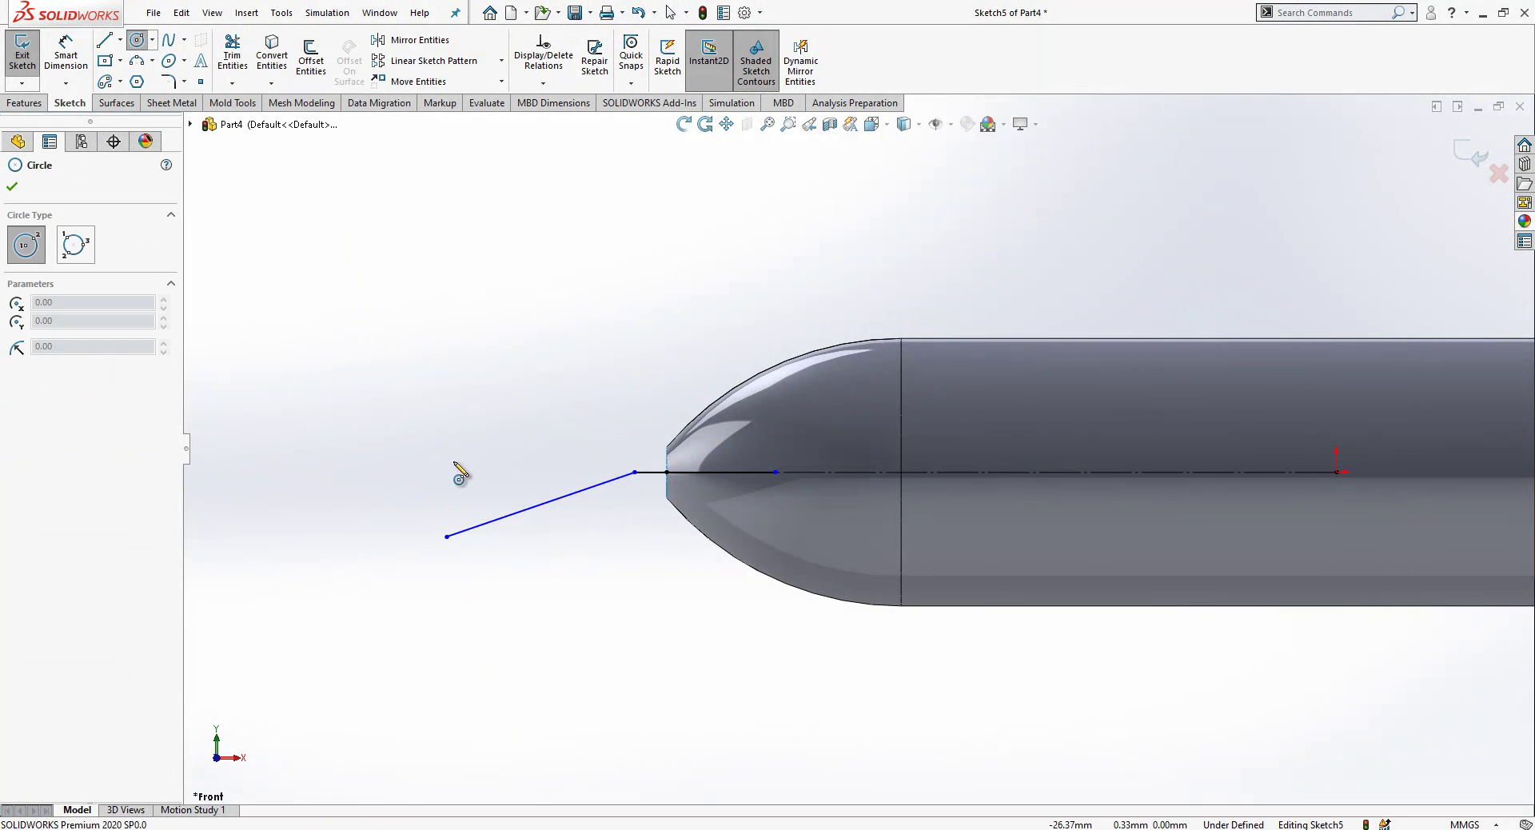
left_click(137, 62)
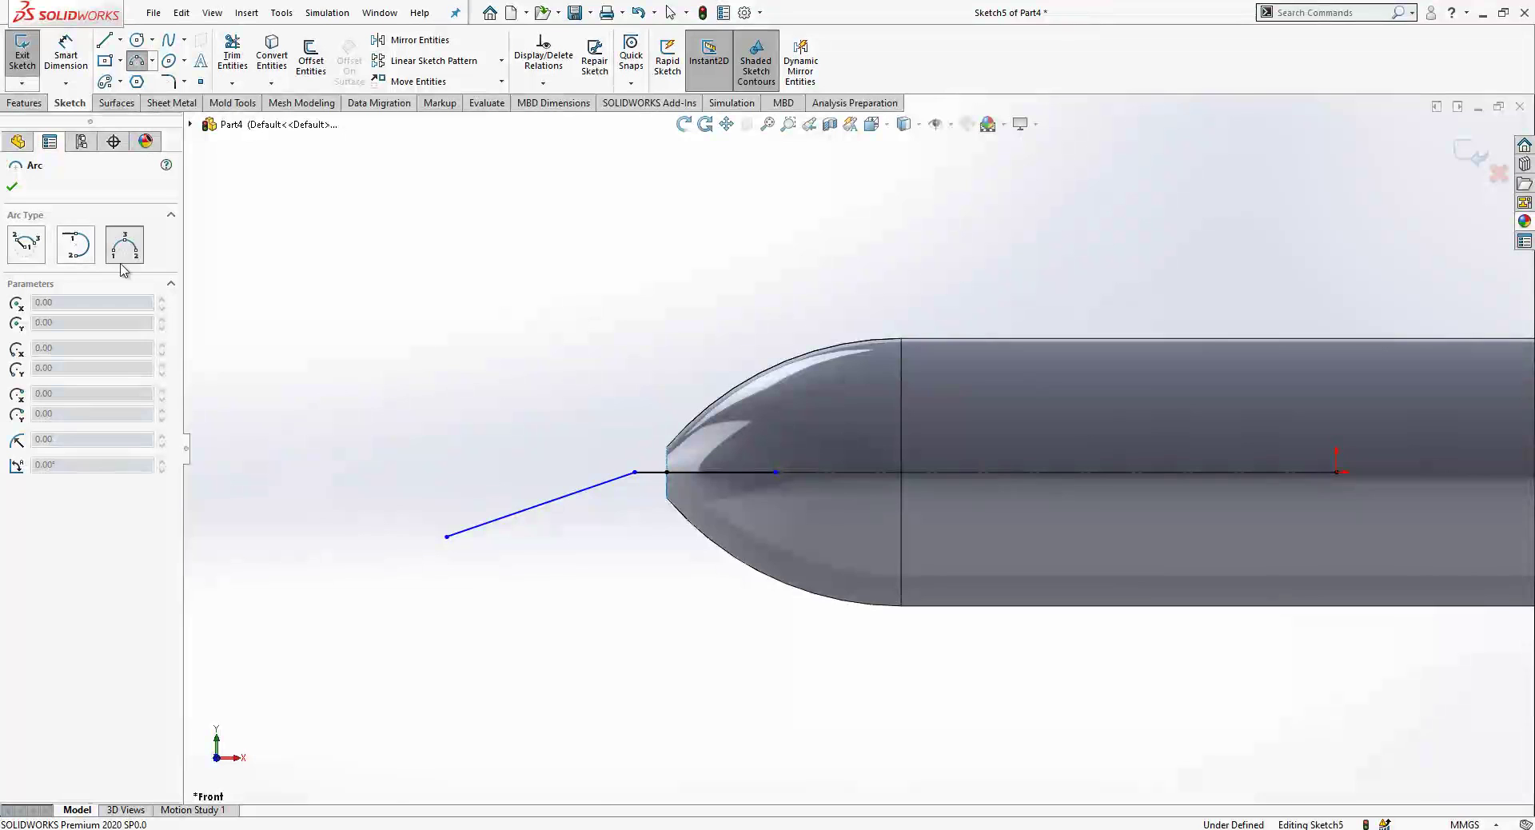
left_click(446, 536)
left_click(490, 373)
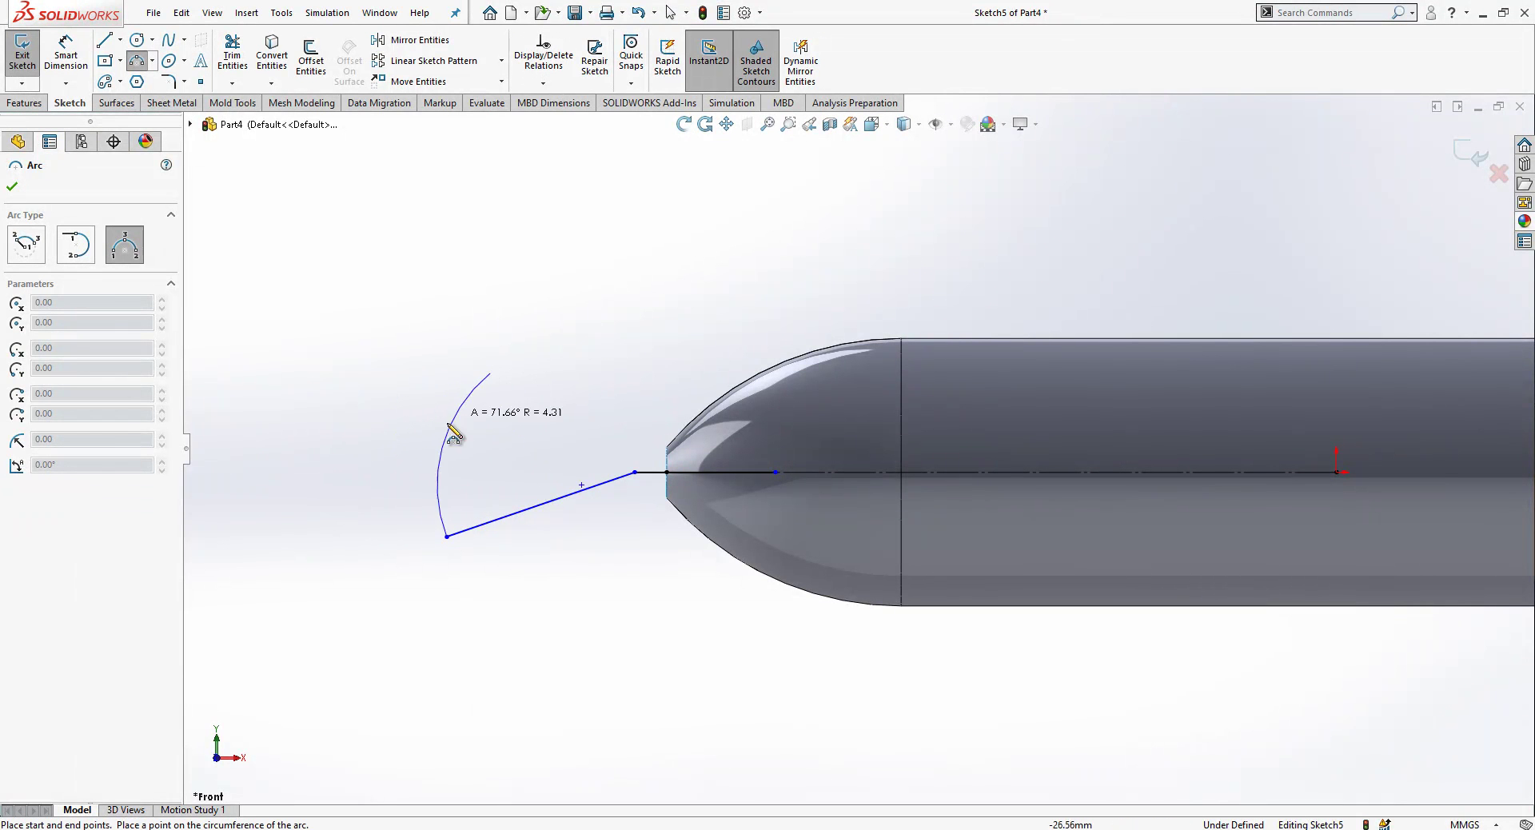
left_click(362, 427)
key("Escape")
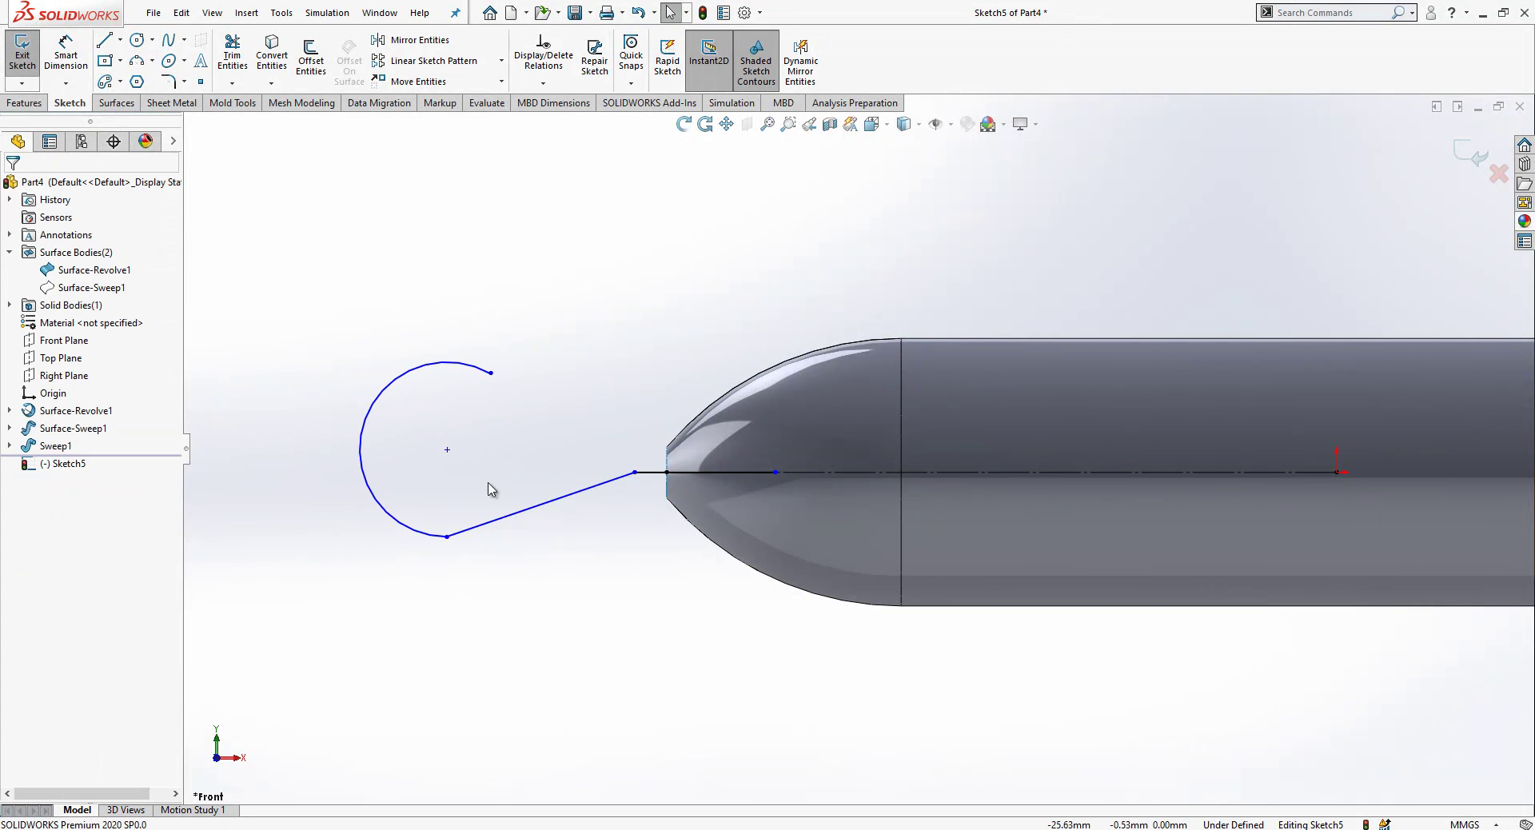
Add a horizontal construction line from the lead-in's inner end to the loop centre
key("l")
left_click(635, 473)
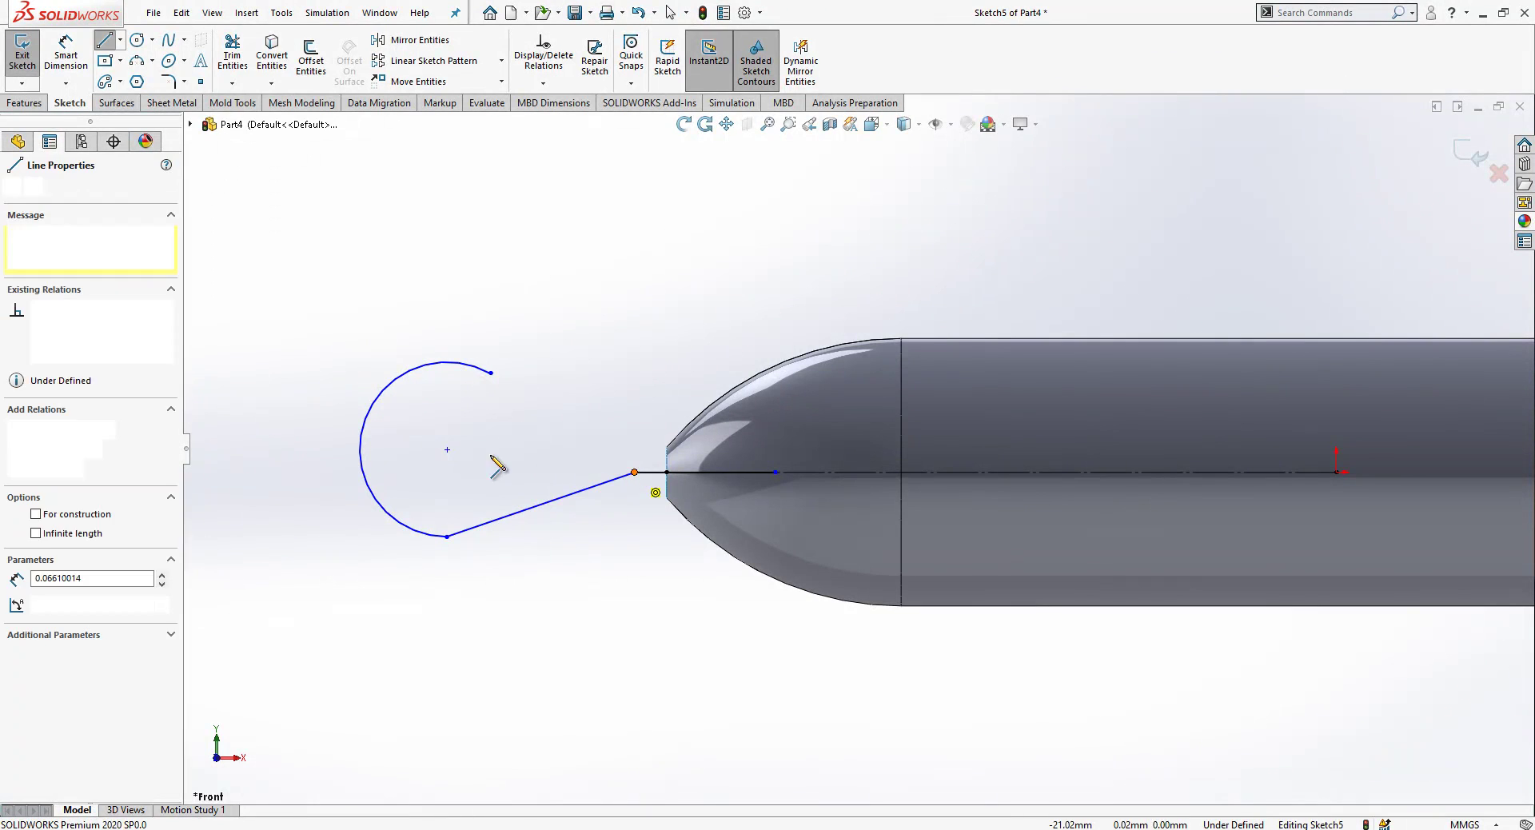
left_click(447, 450)
key("Escape")
left_click(472, 454)
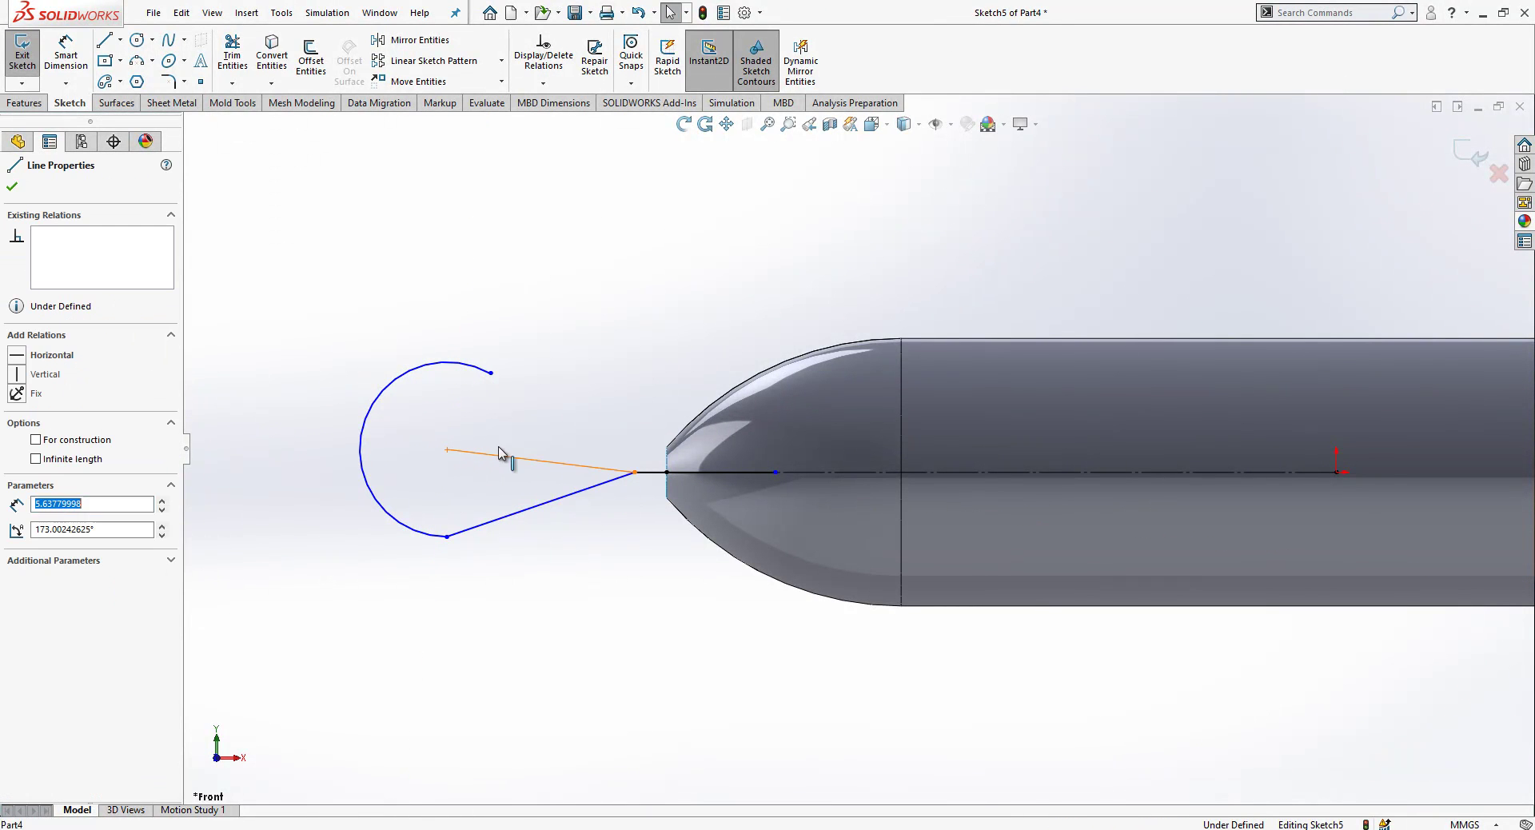
left_click(542, 408)
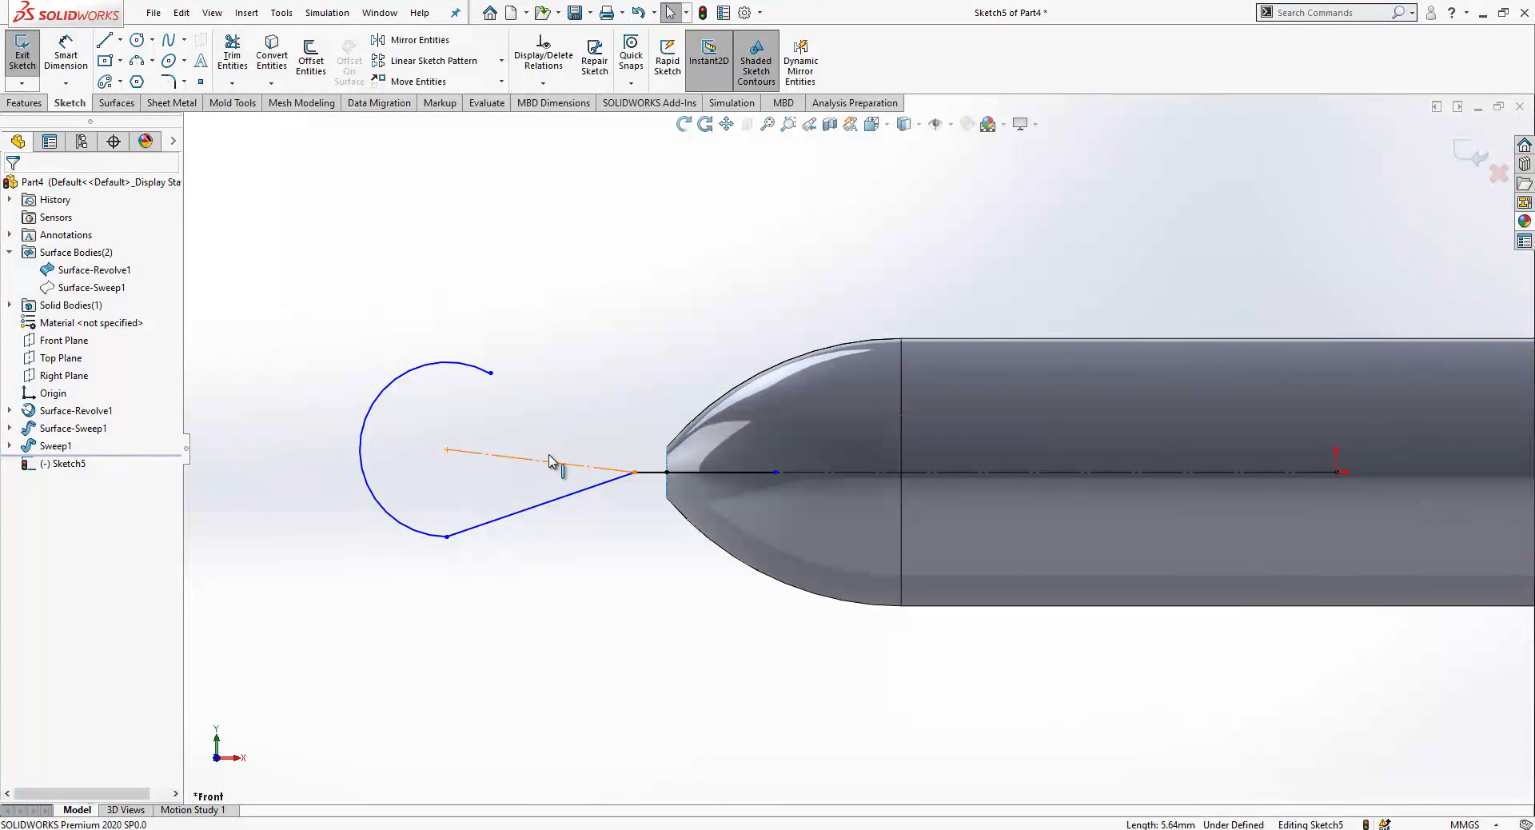
left_click(551, 461)
left_click(611, 412)
left_click(549, 330)
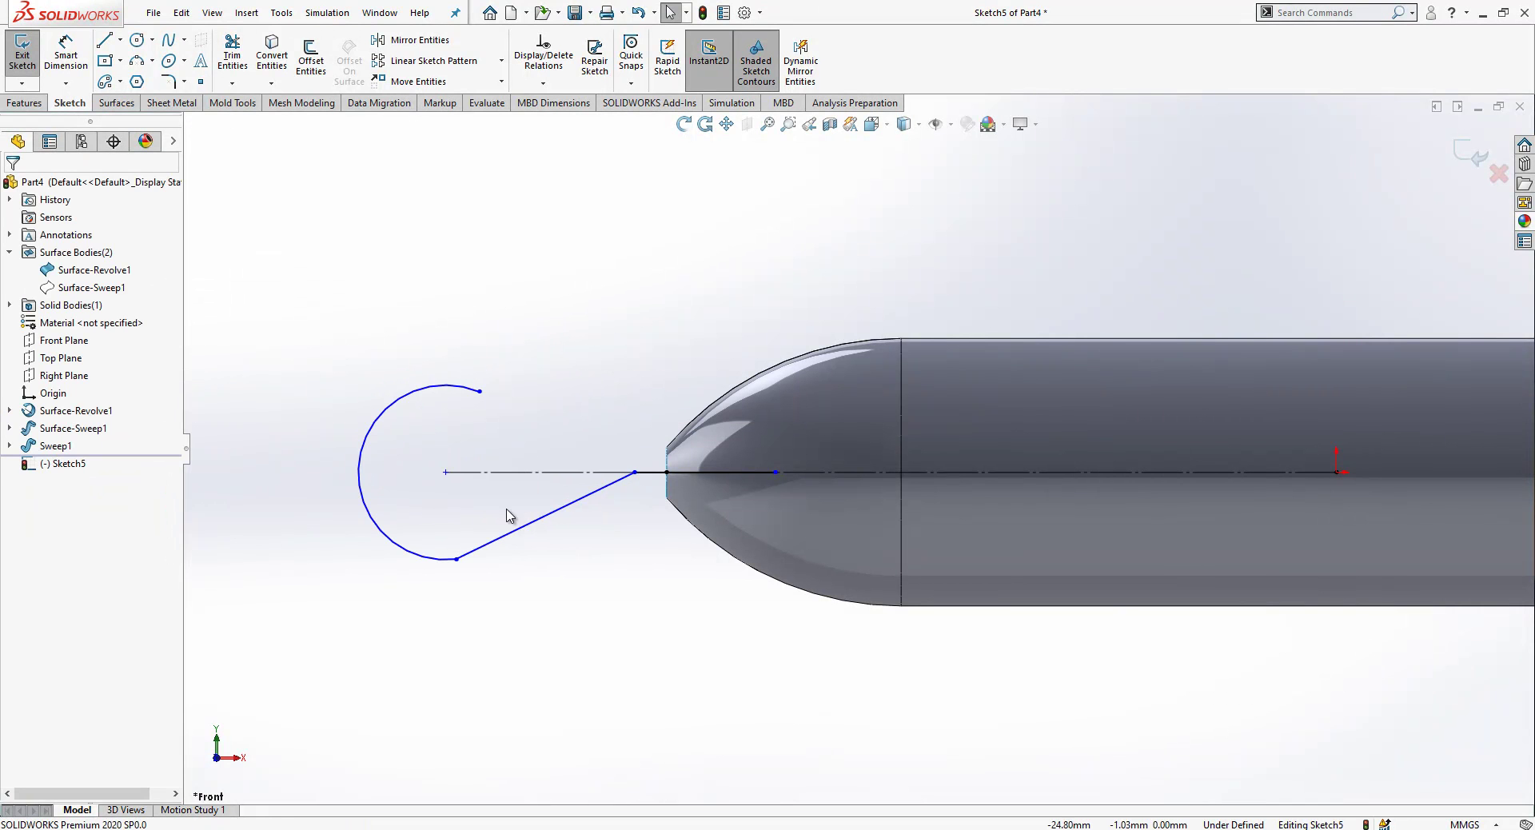
Make the loop arc tangent to the lead-in line
left_click(508, 535)
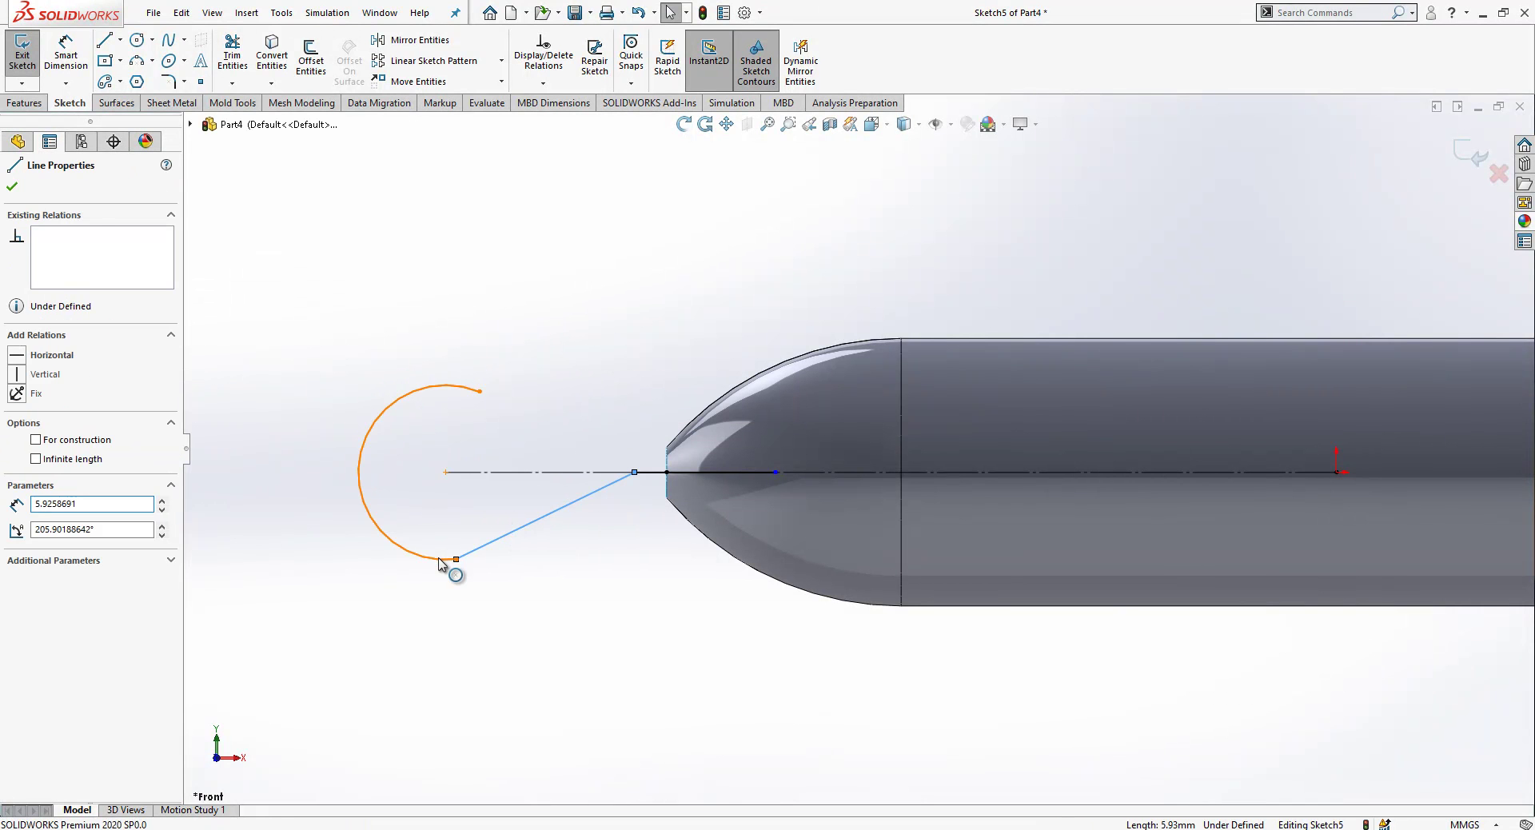
left_click(439, 562, "ctrl")
left_click(48, 445)
left_click(435, 340)
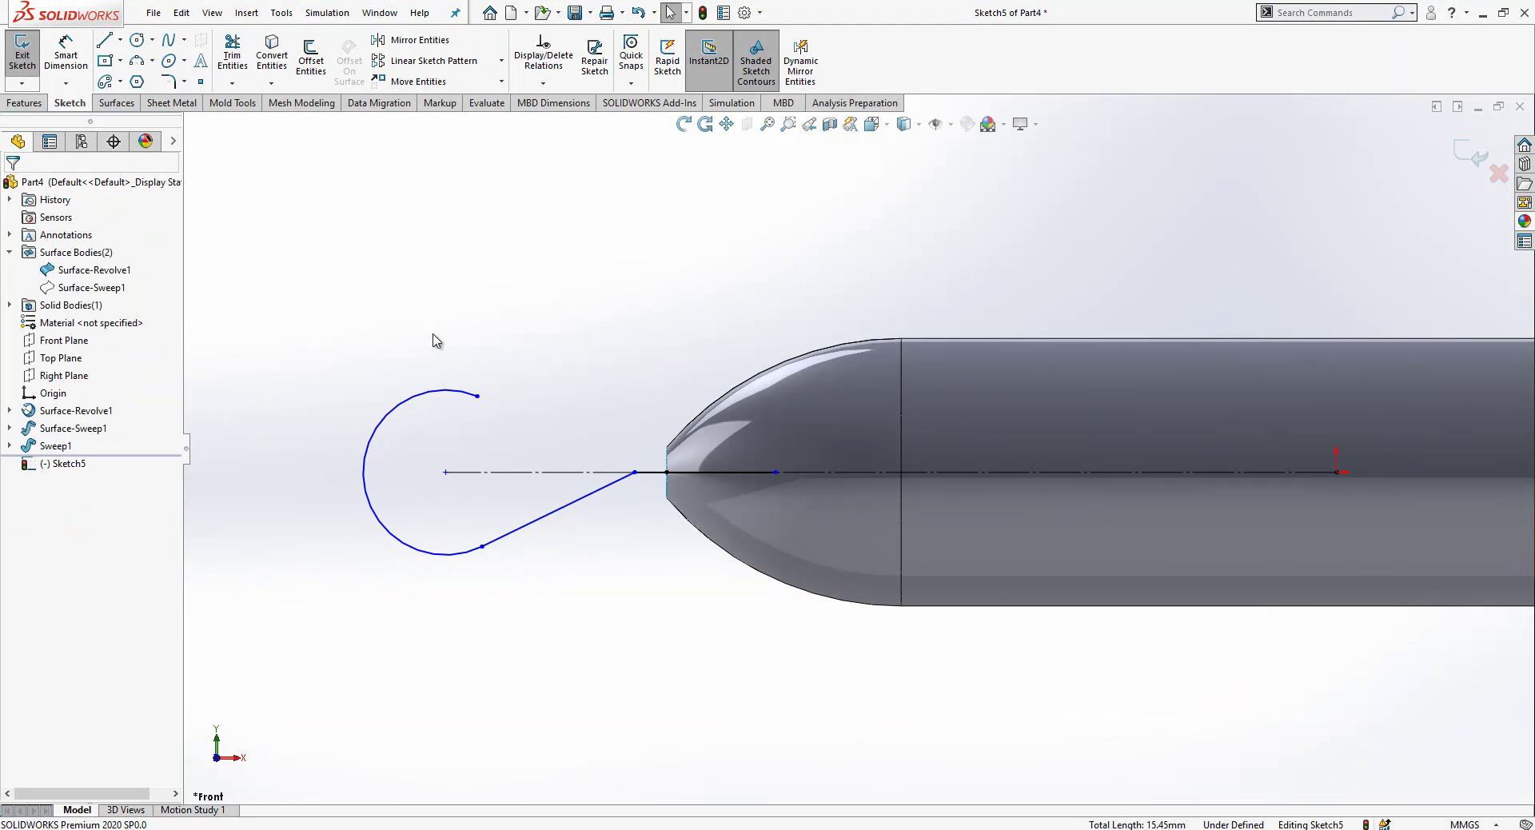
Draw the return line from the arc's upper end toward the centreline, tangent to the arc
left_click(105, 41)
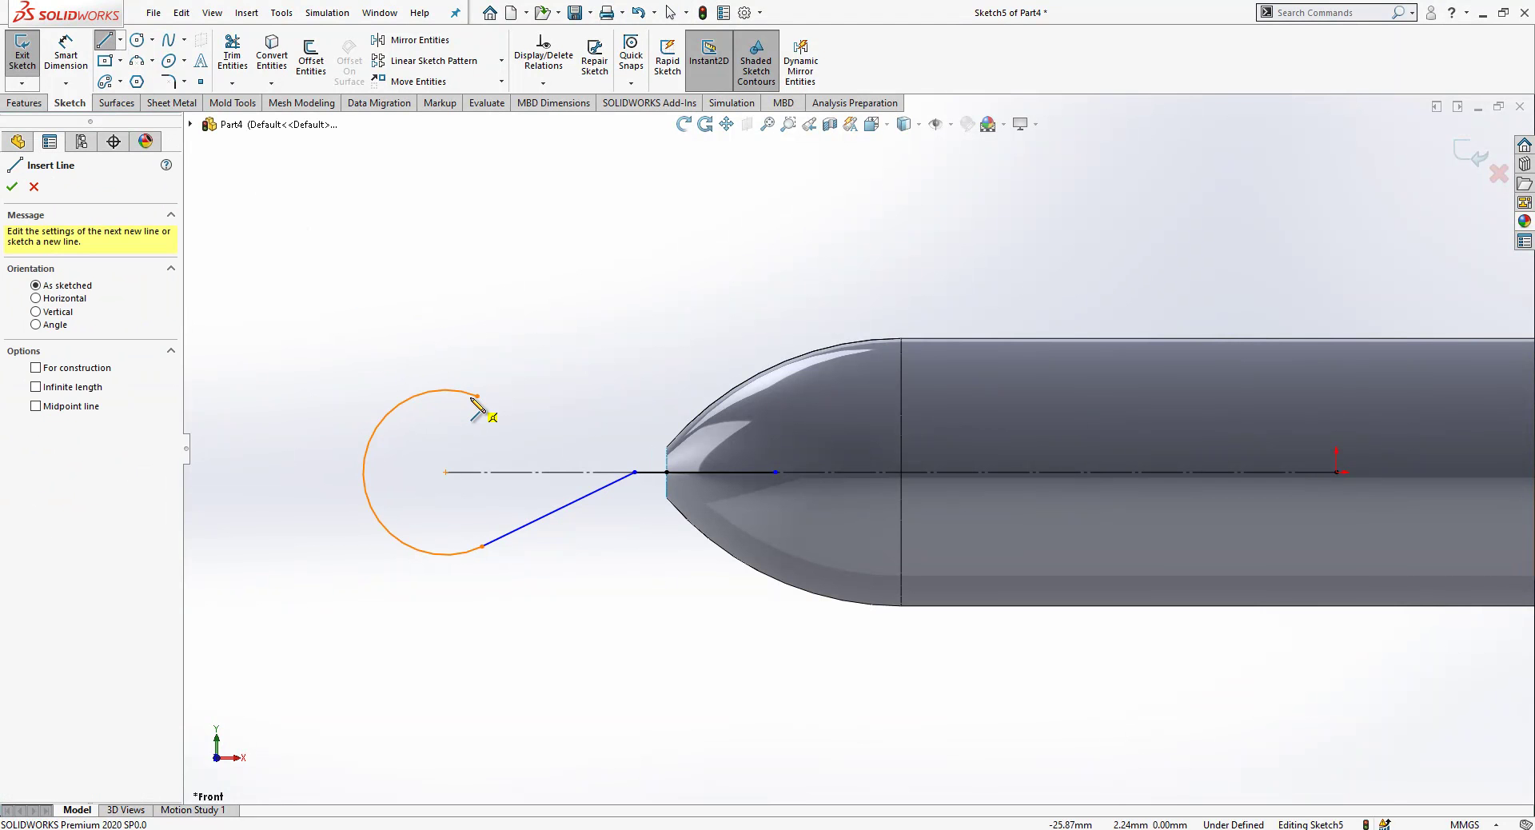
left_click(478, 395)
left_click(553, 441)
key("Escape")
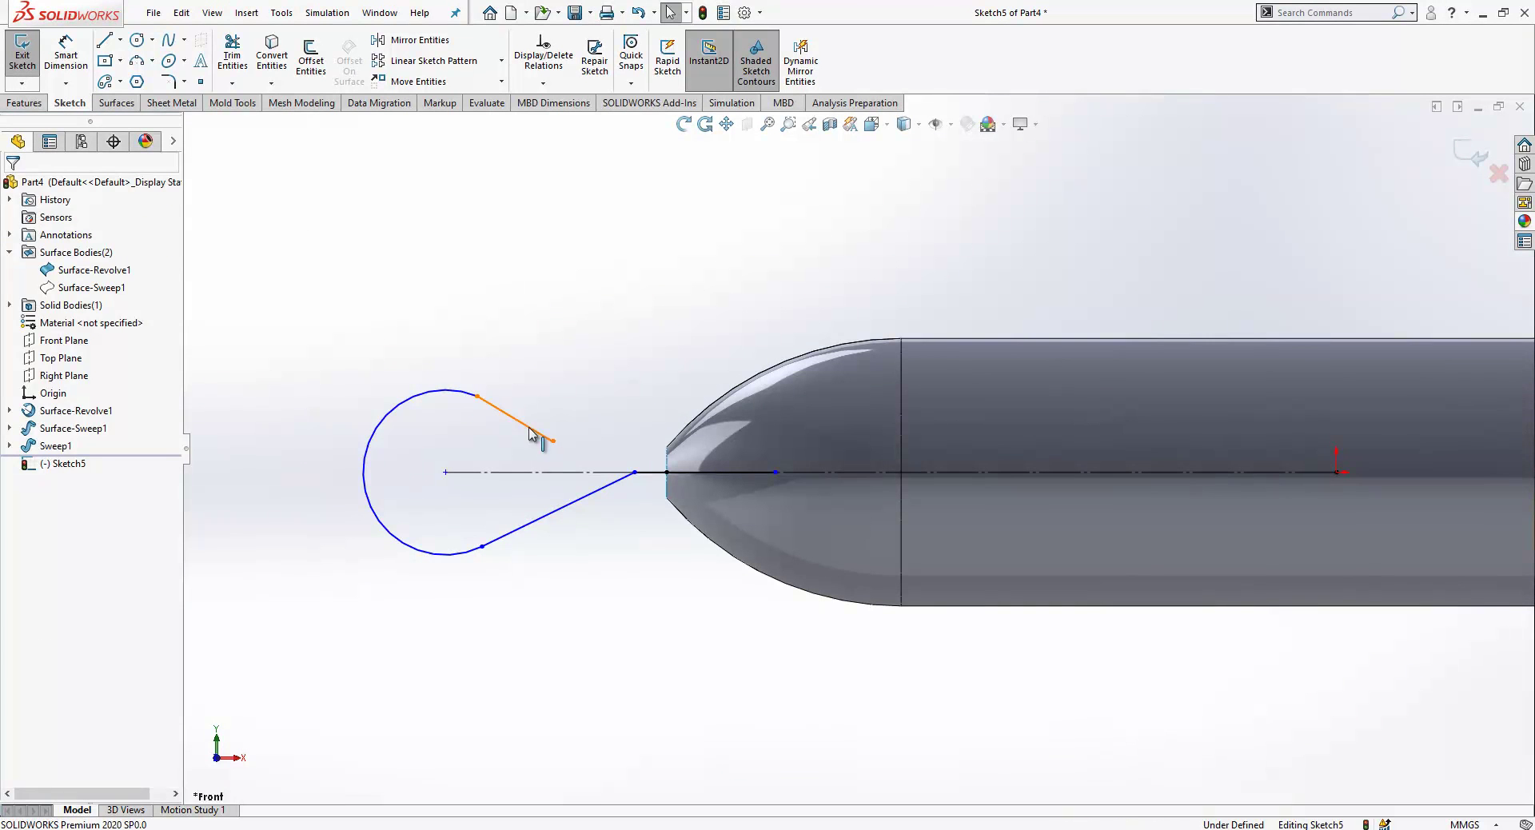
left_click(482, 399)
left_click(466, 400, "ctrl")
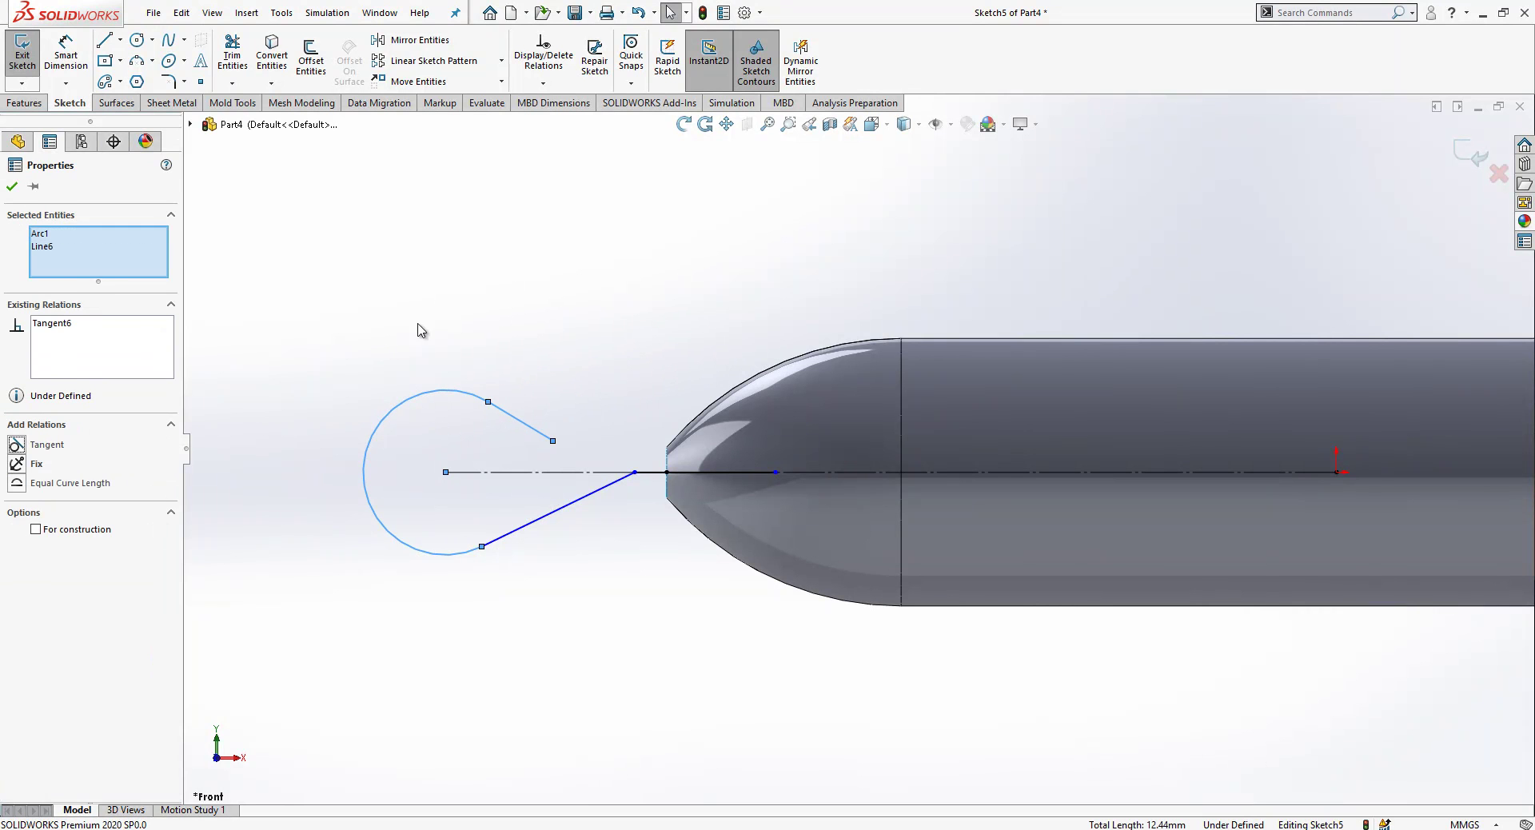
left_click(563, 306)
mouse_move(635, 473)
left_mouse_down()
mouse_move(590, 484)
mouse_move(610, 473)
left_mouse_up()
left_click(379, 275)
Dimension the loop centre 5 mm from the capsule tip and the loop radius R2
left_click(66, 54)
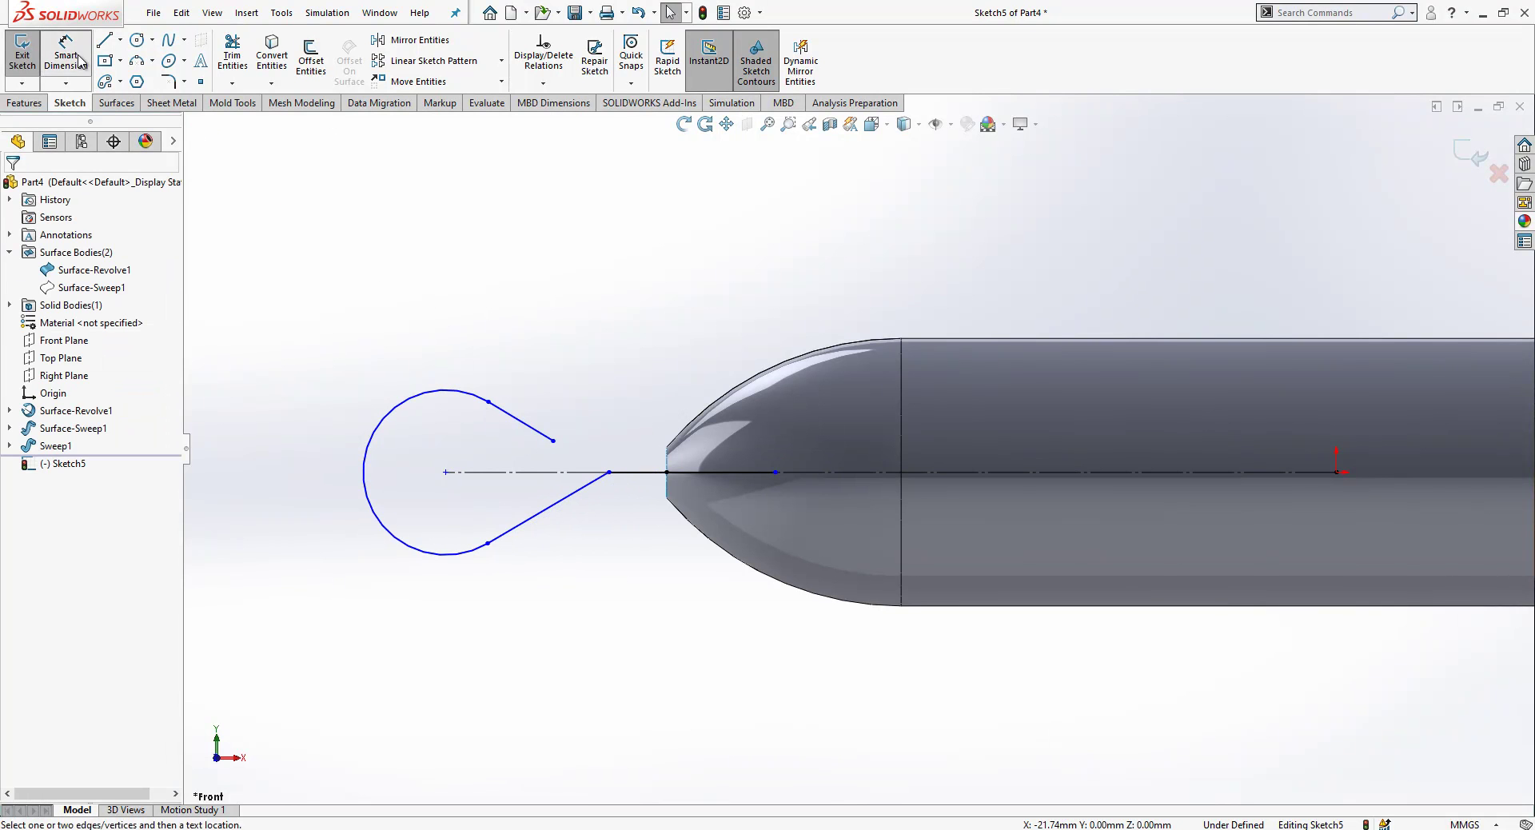
left_click(667, 472)
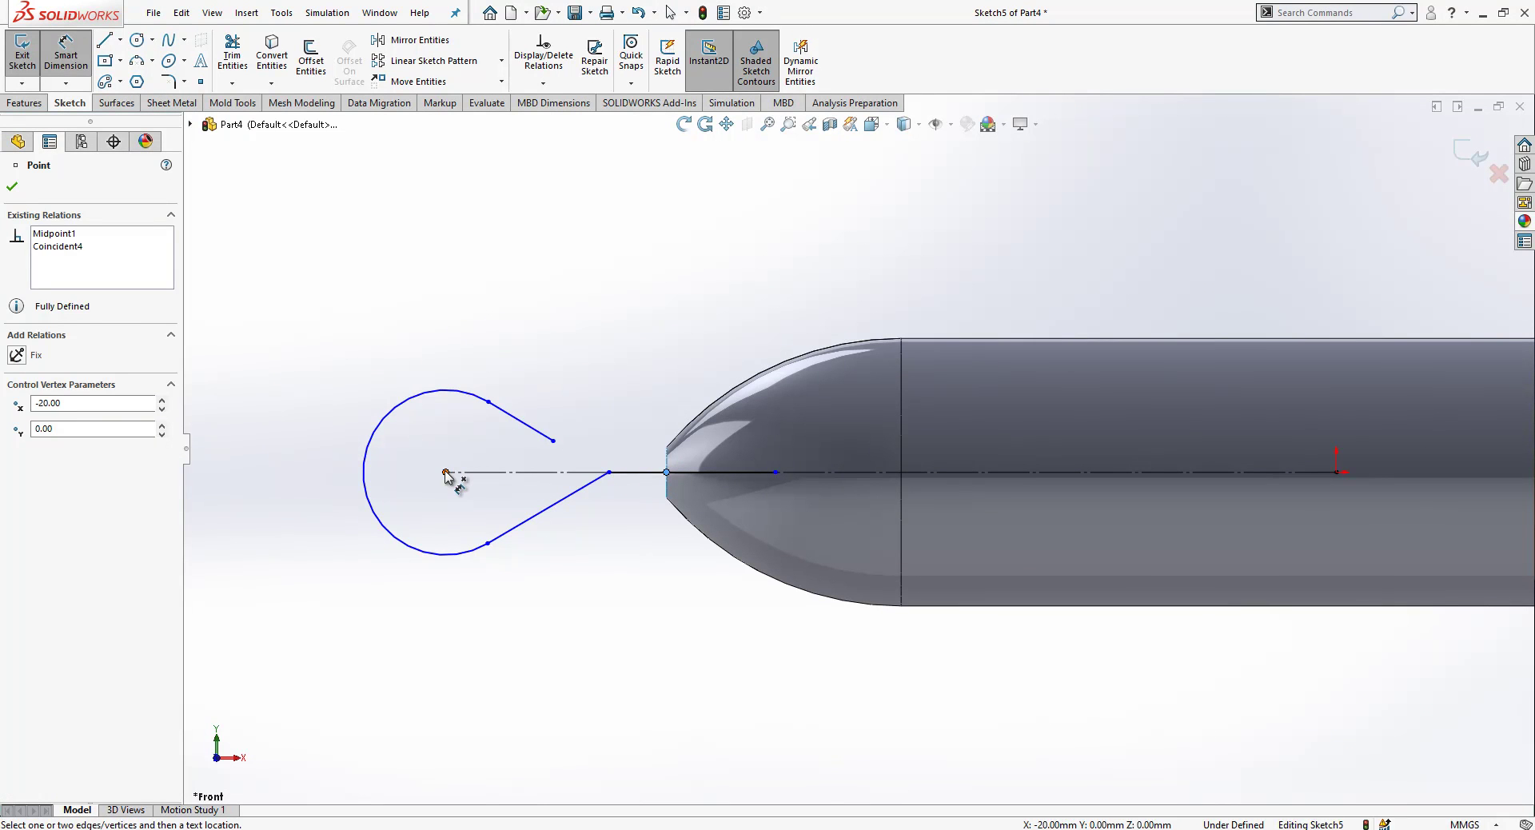
left_click(446, 472)
left_click(517, 292)
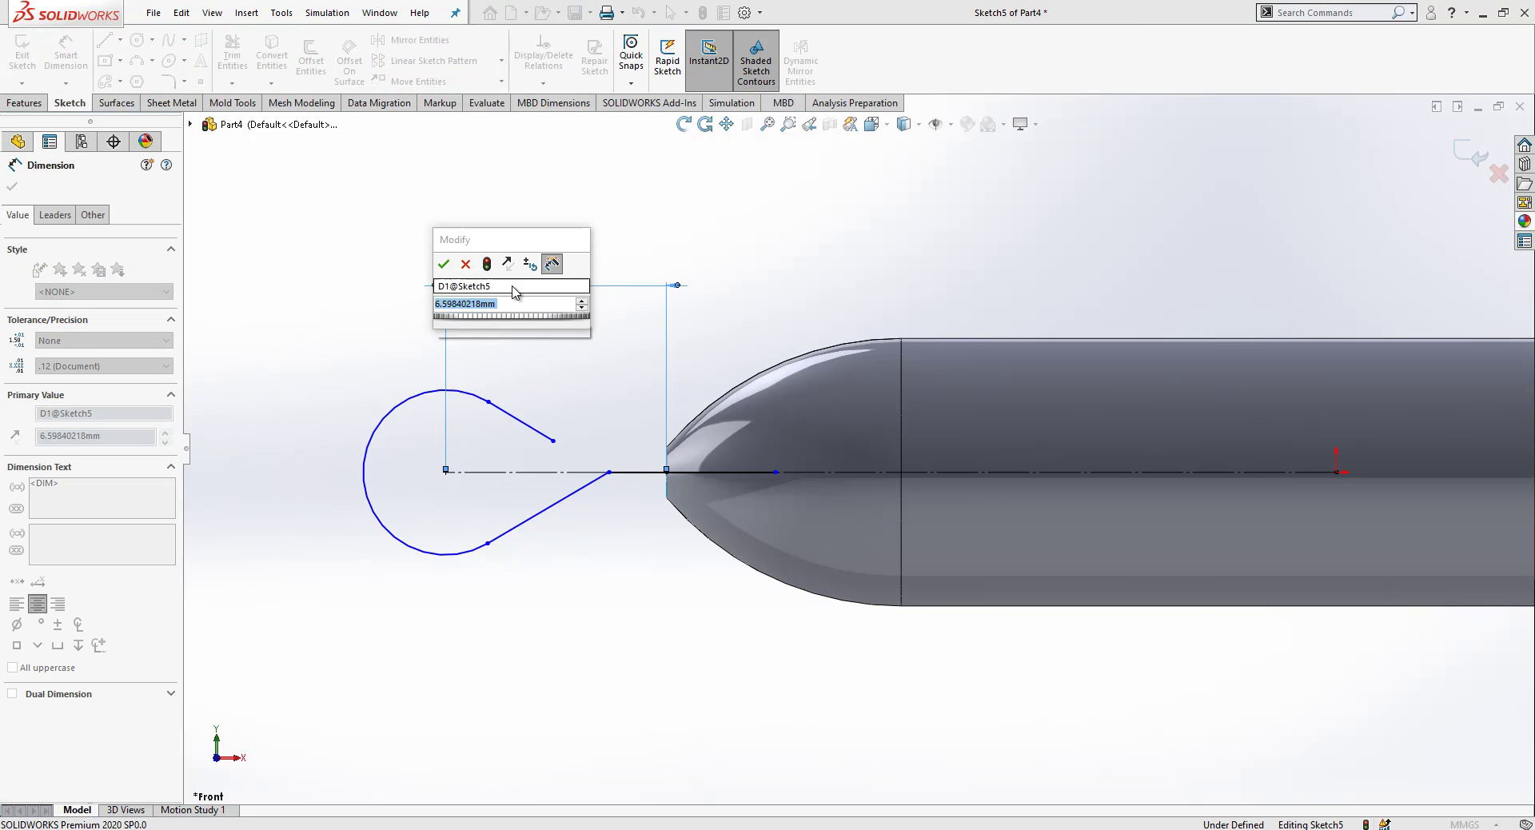
type("5")
key("Return")
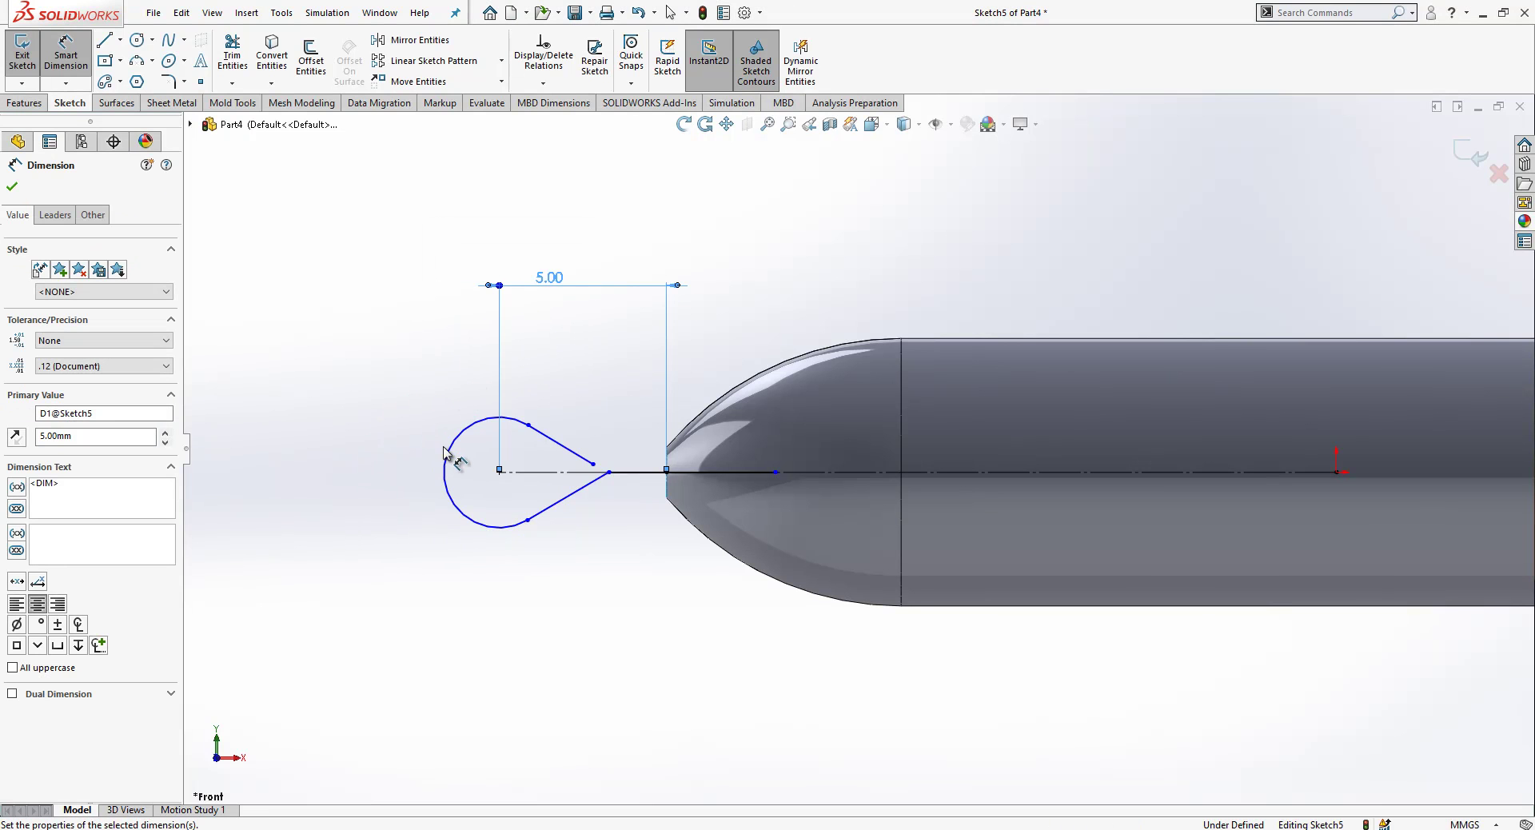
left_click(447, 469)
left_click(412, 499)
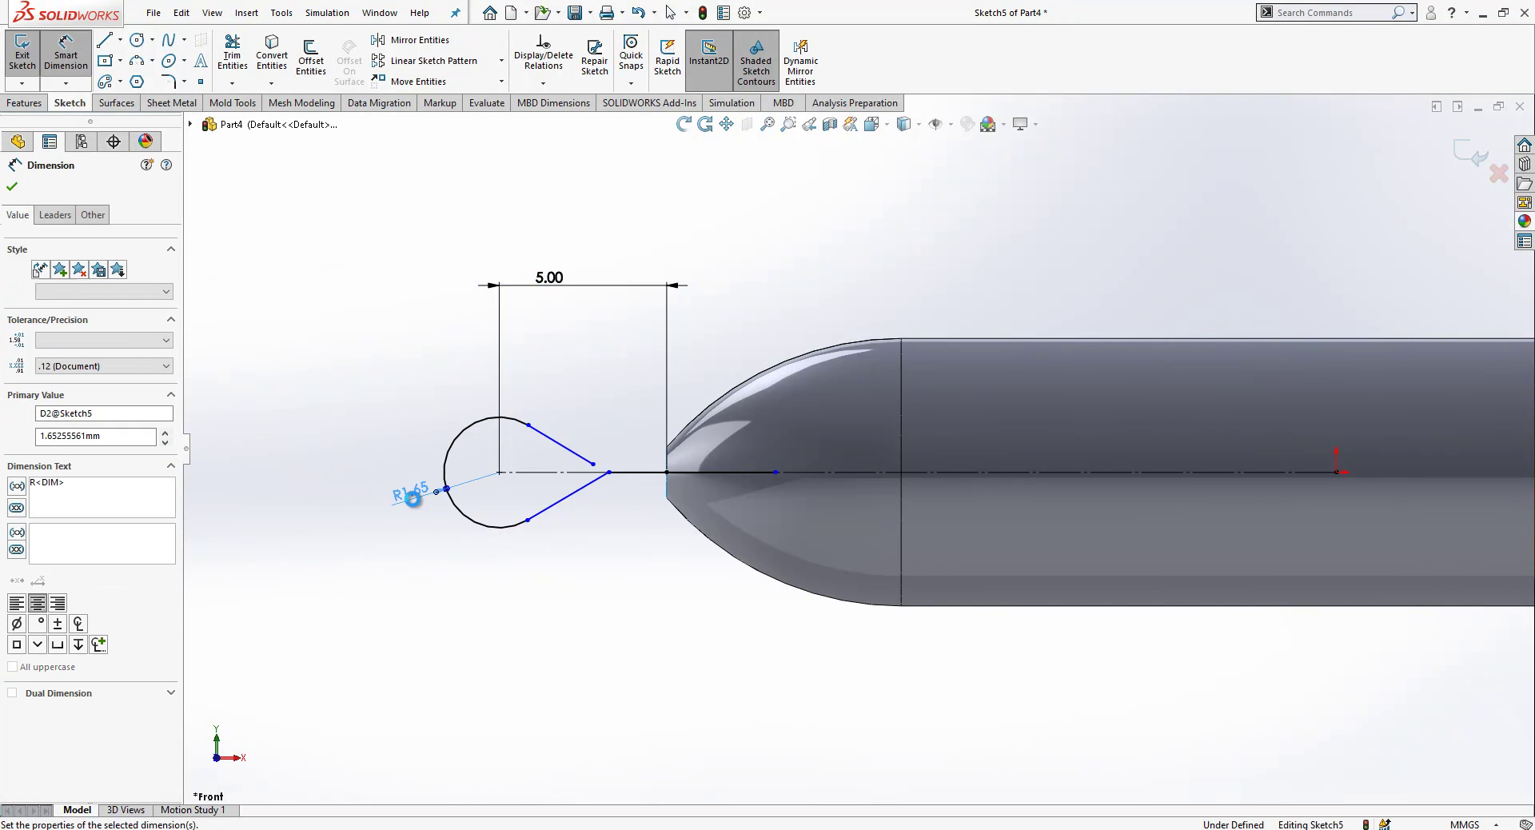
type("2")
key("Return")
Dimension the return line to 2 mm long at 35° from the centreline
left_click(578, 440)
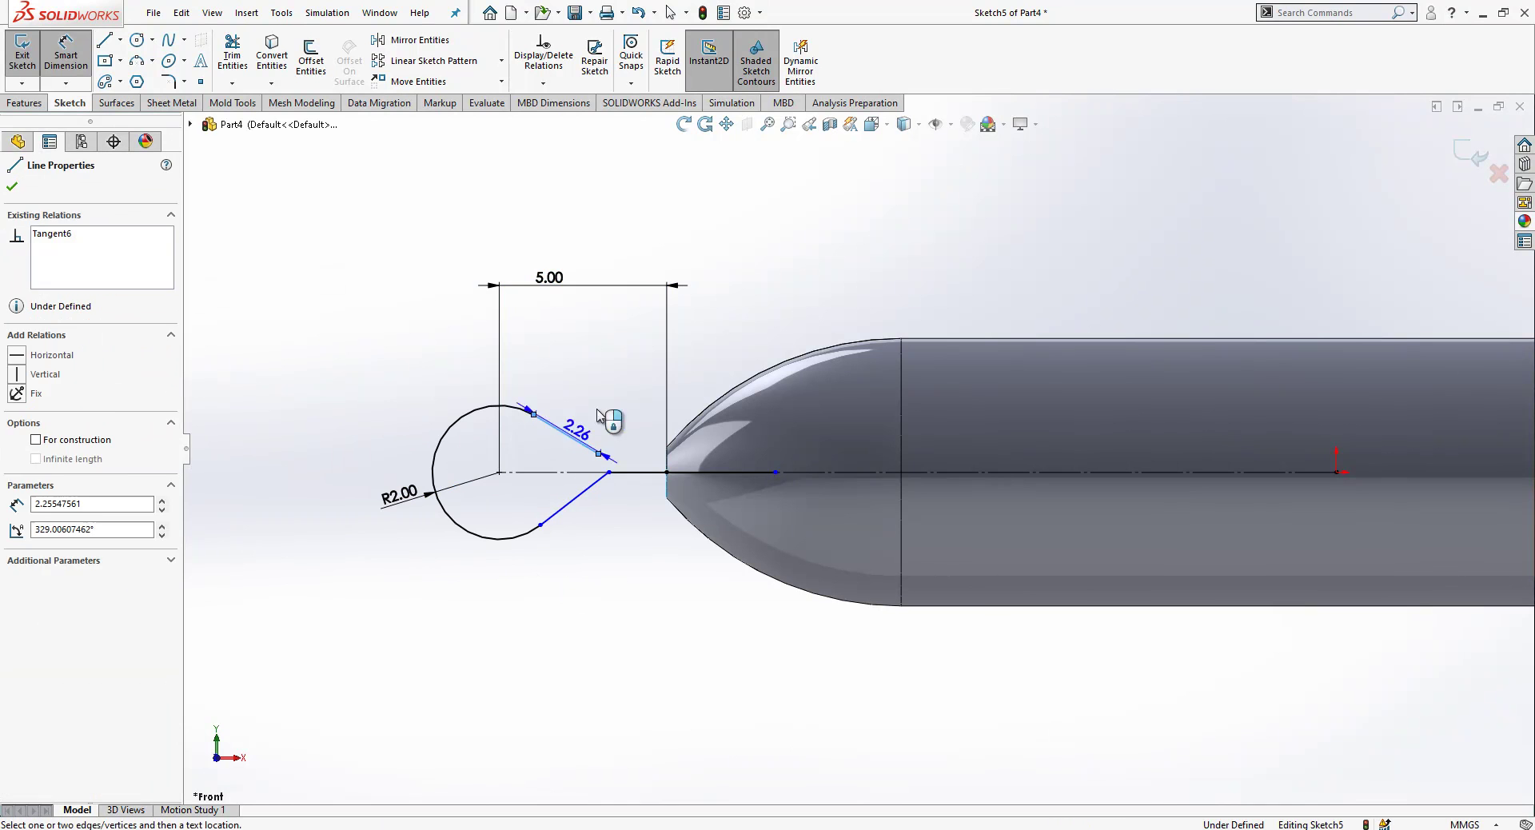
left_click(610, 403)
type("2")
key("Return")
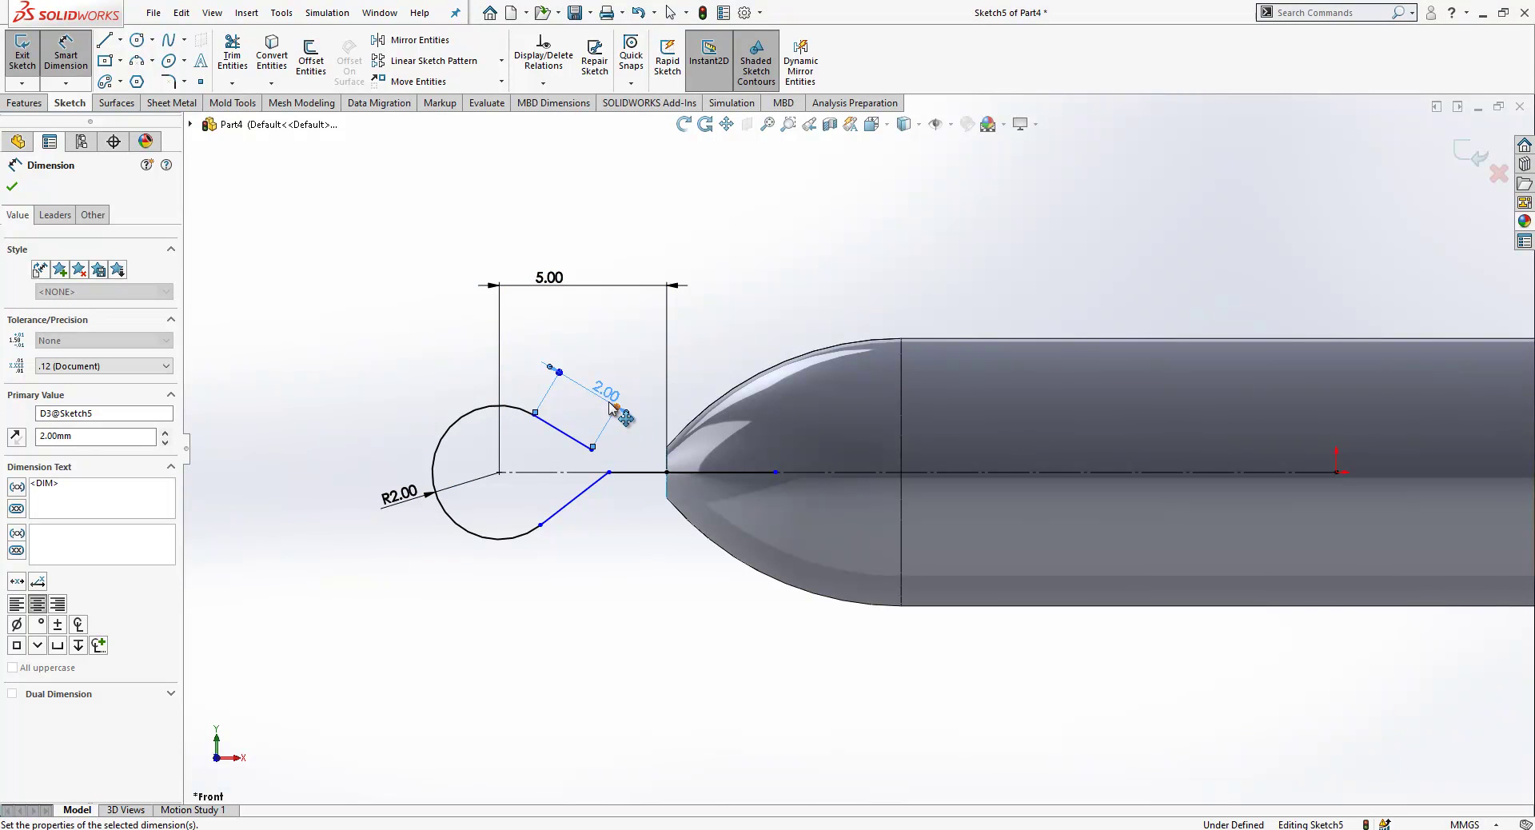
left_click(552, 473)
left_click(556, 425)
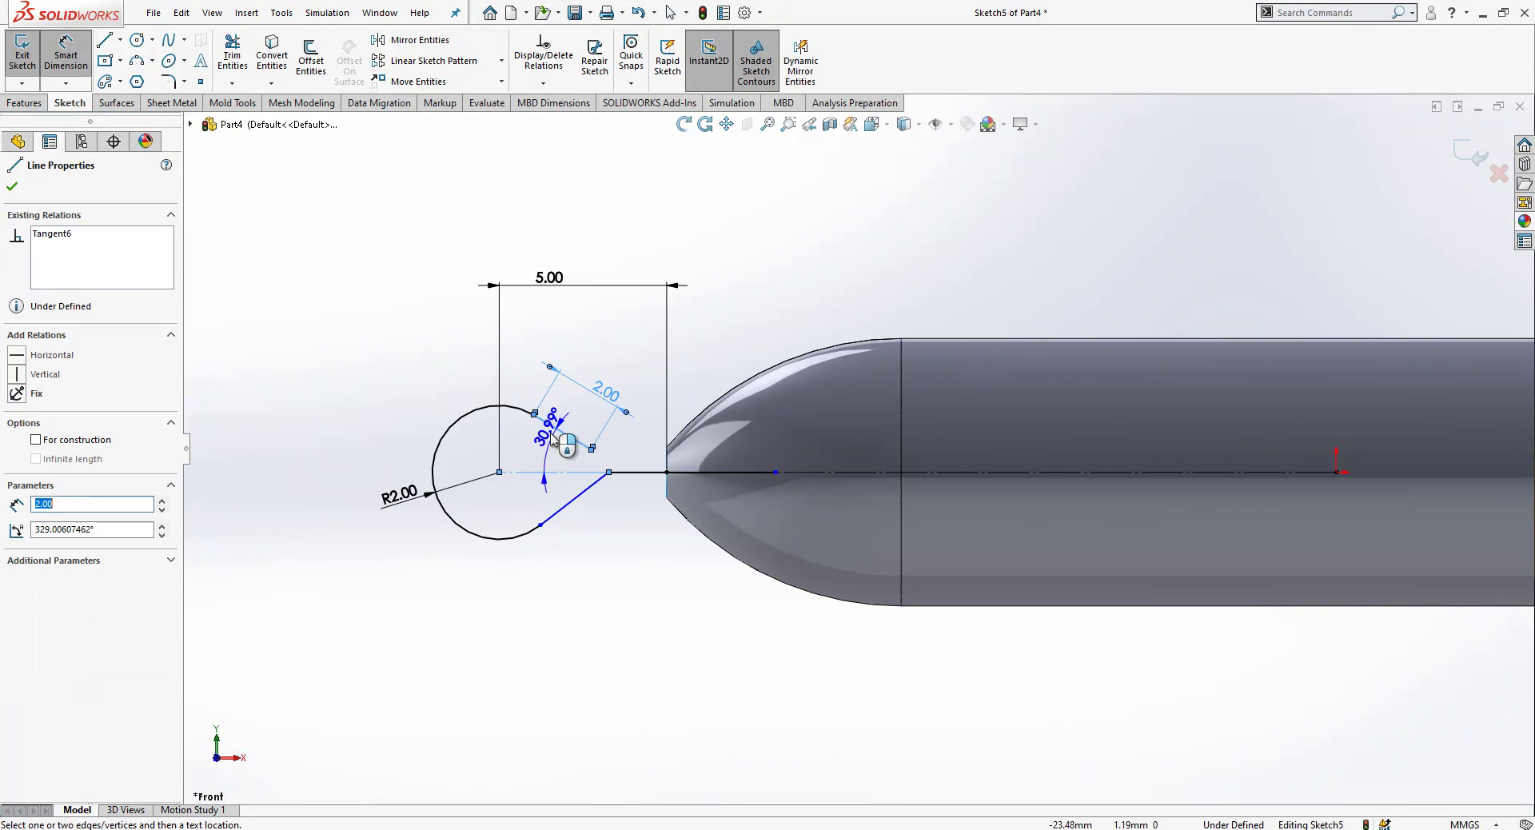
left_click(540, 448)
type("35")
key("Return")
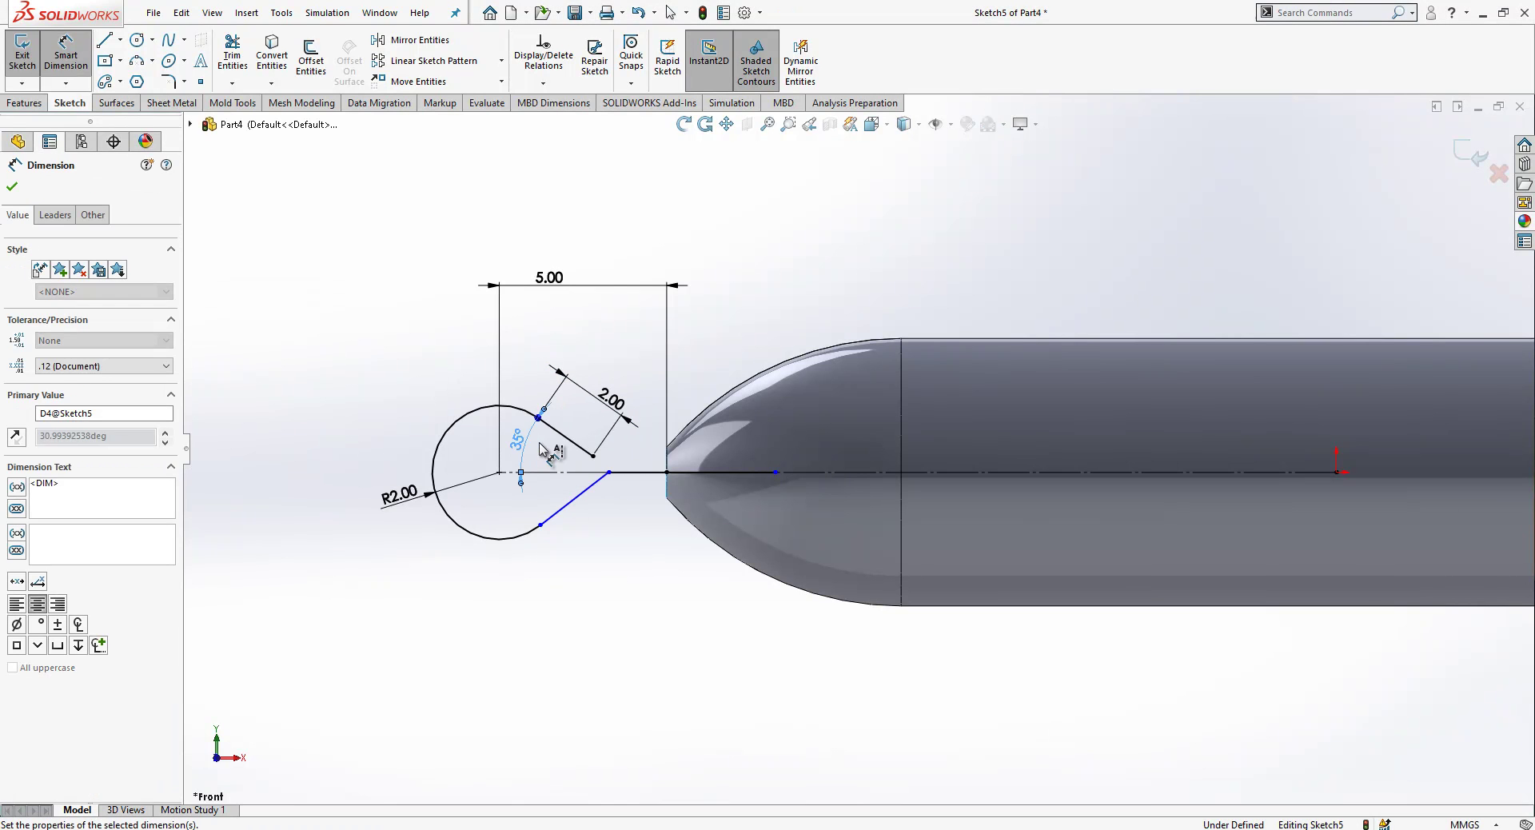
Add a 30° angle between the lower line and centreline, and set the tail length to 4.00
left_click(572, 514)
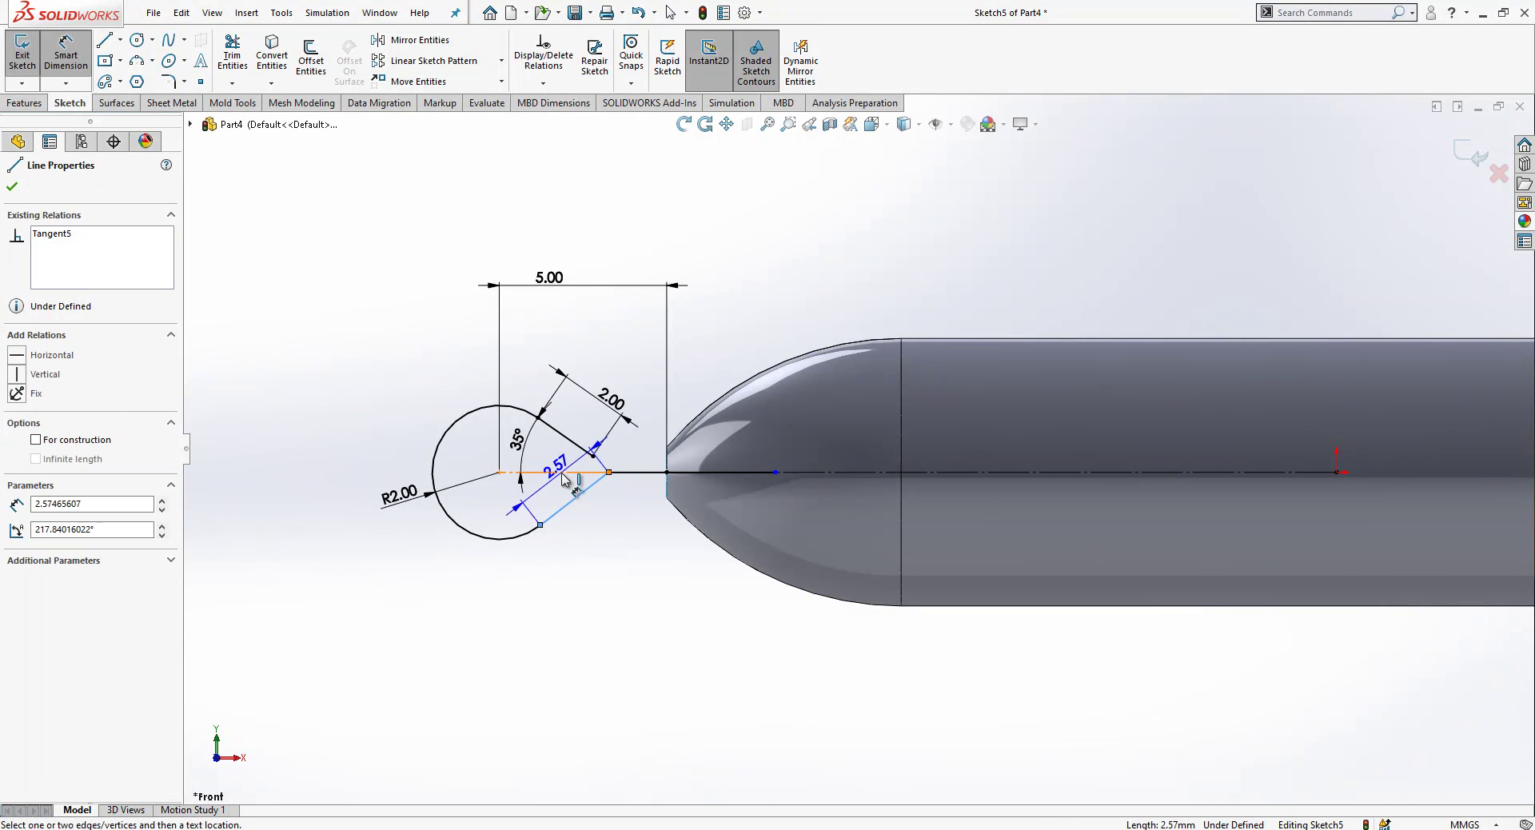
left_click(560, 473)
left_click(546, 492)
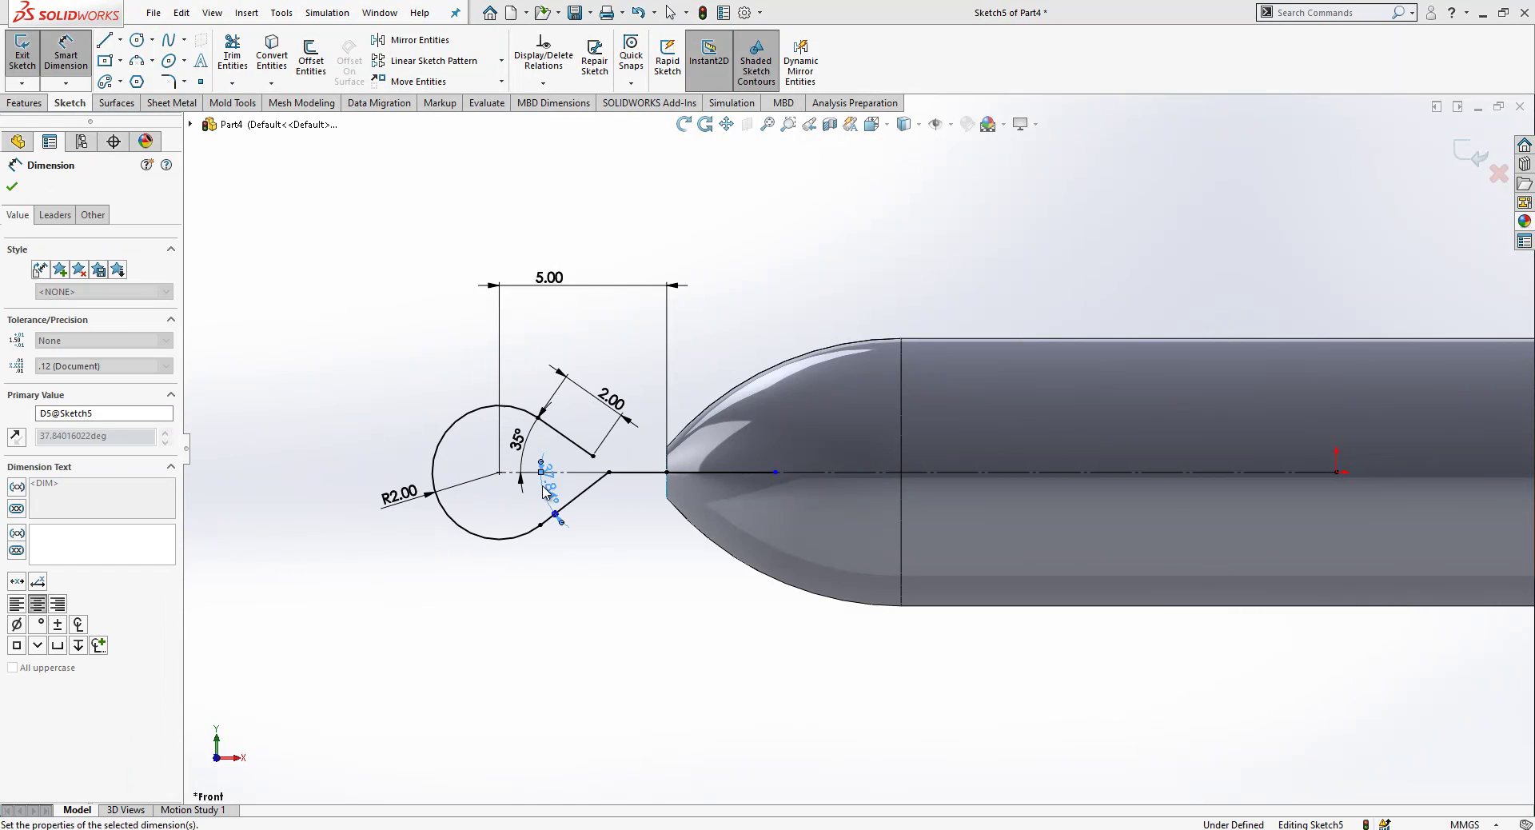
left_click(546, 492)
scroll(651, 470, "up", 2)
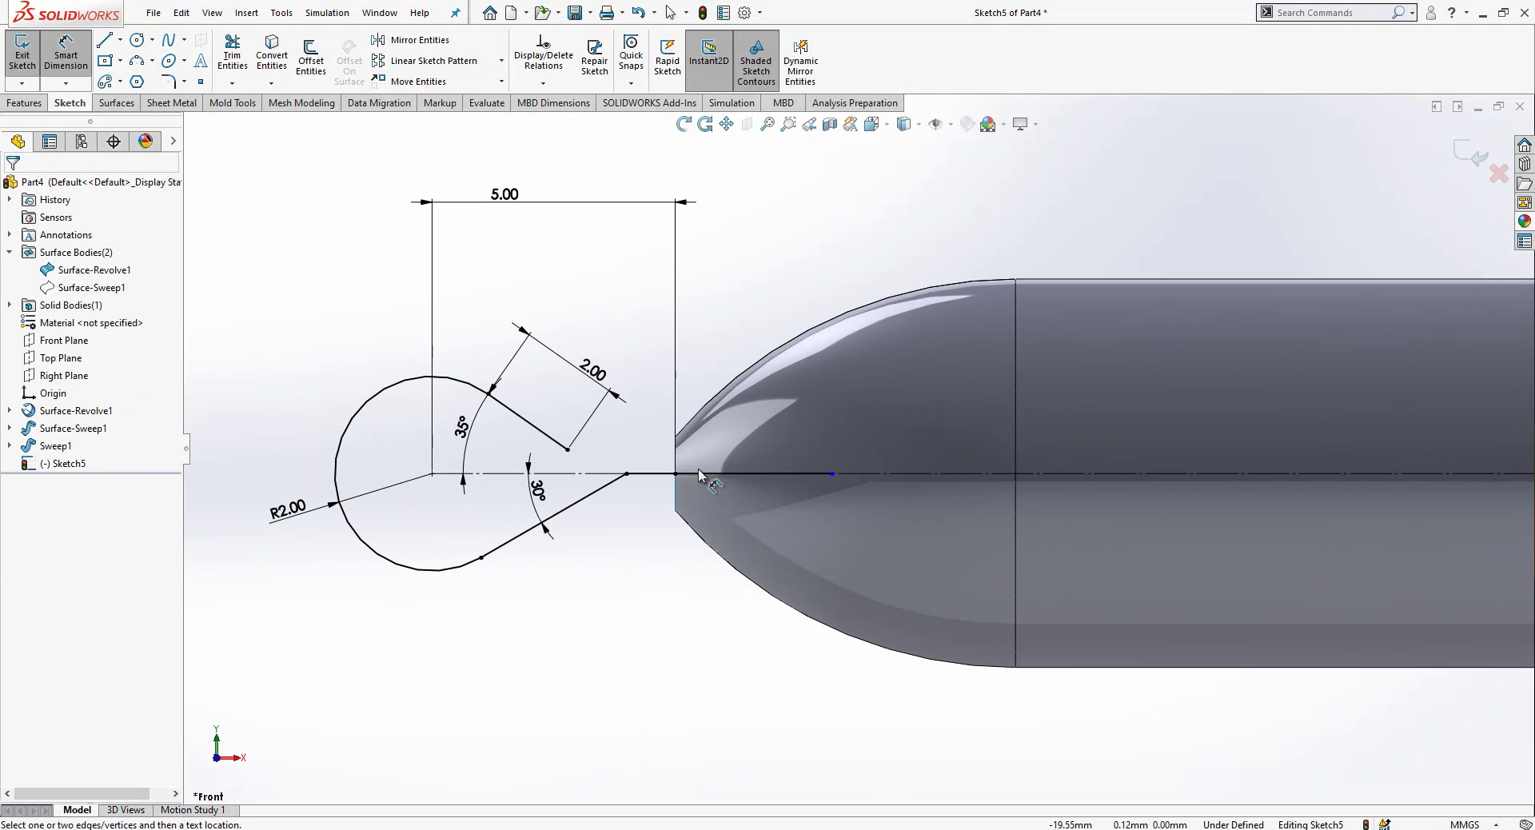
left_click(741, 477)
left_click(772, 262)
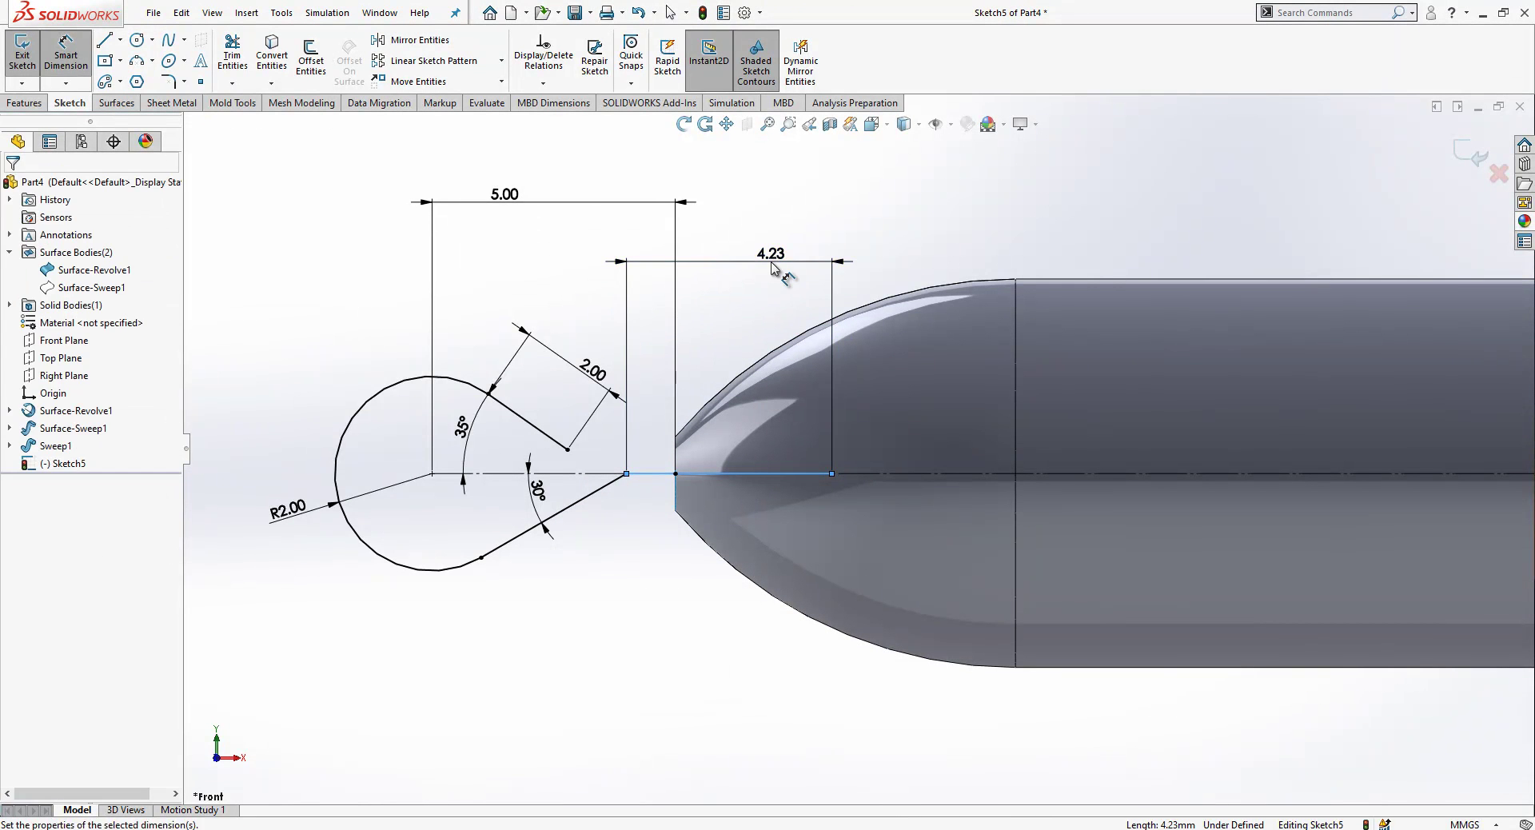
key("Return")
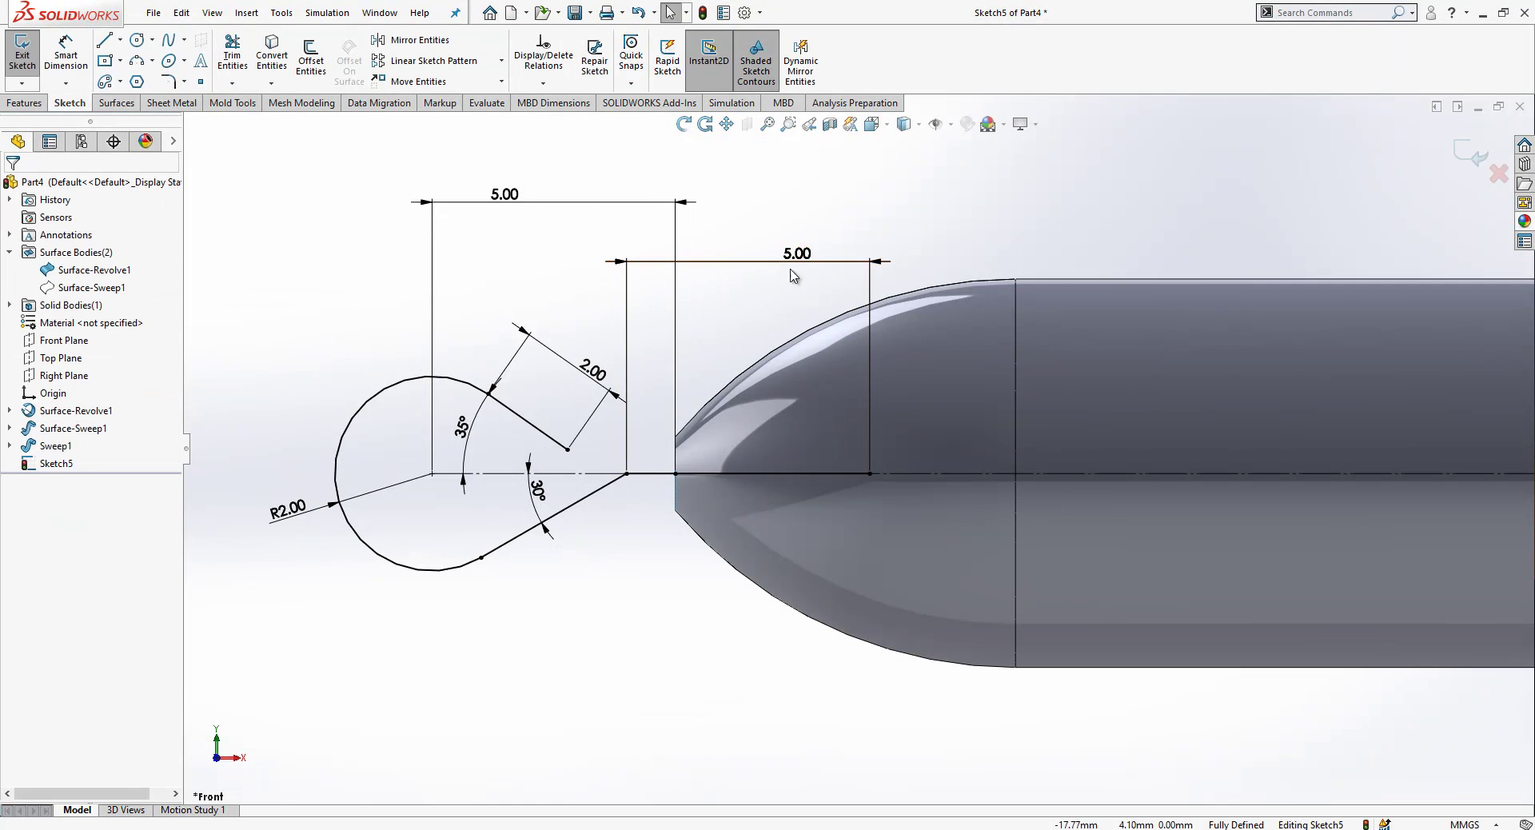
double_click(806, 253)
type("4")
key("Return")
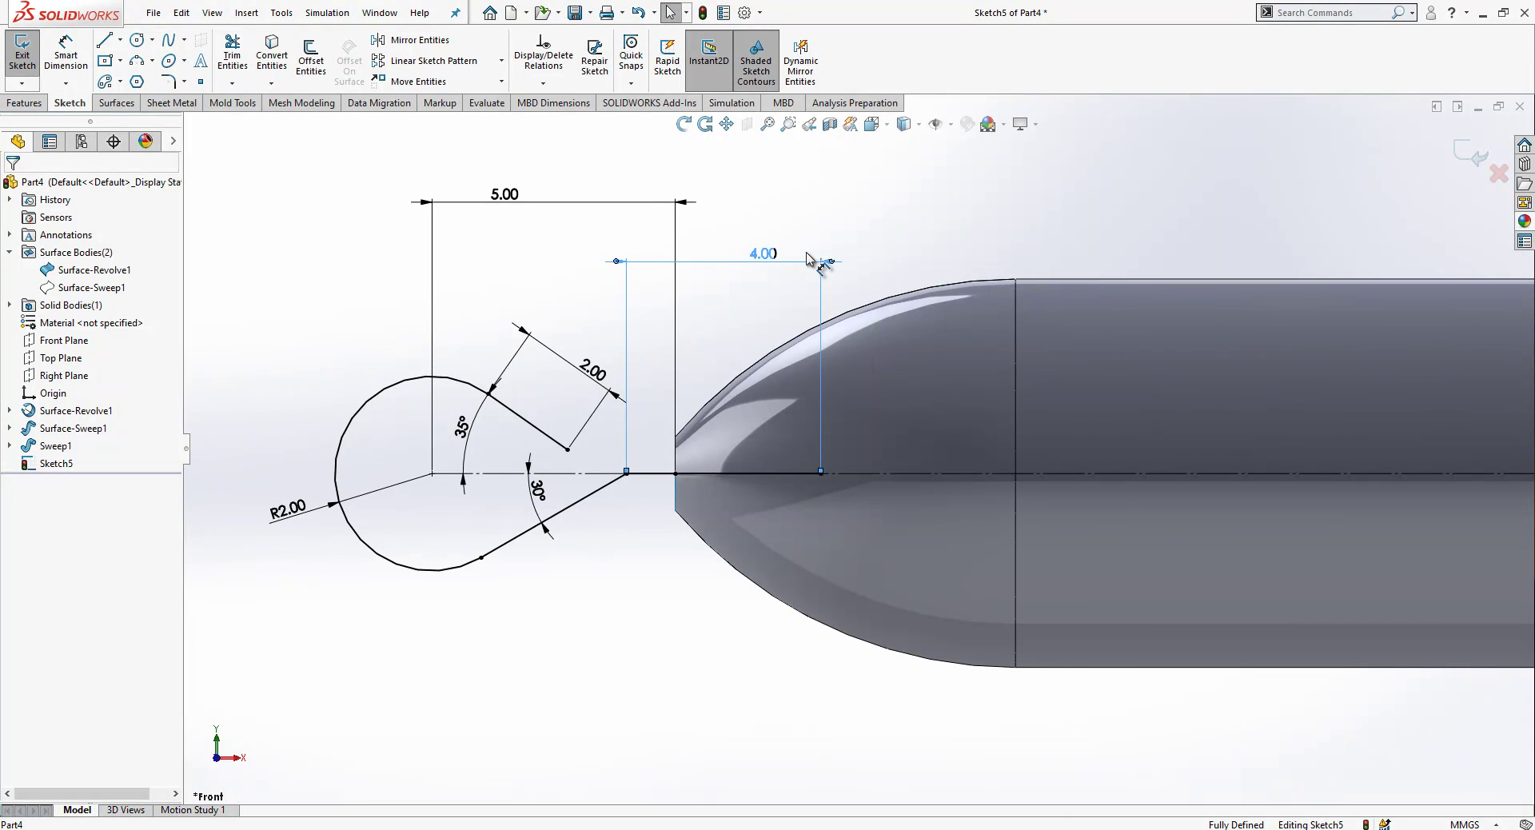
Fillet the corner between the angled lower line and the straight tail with an R3.00 arc
left_click(168, 81)
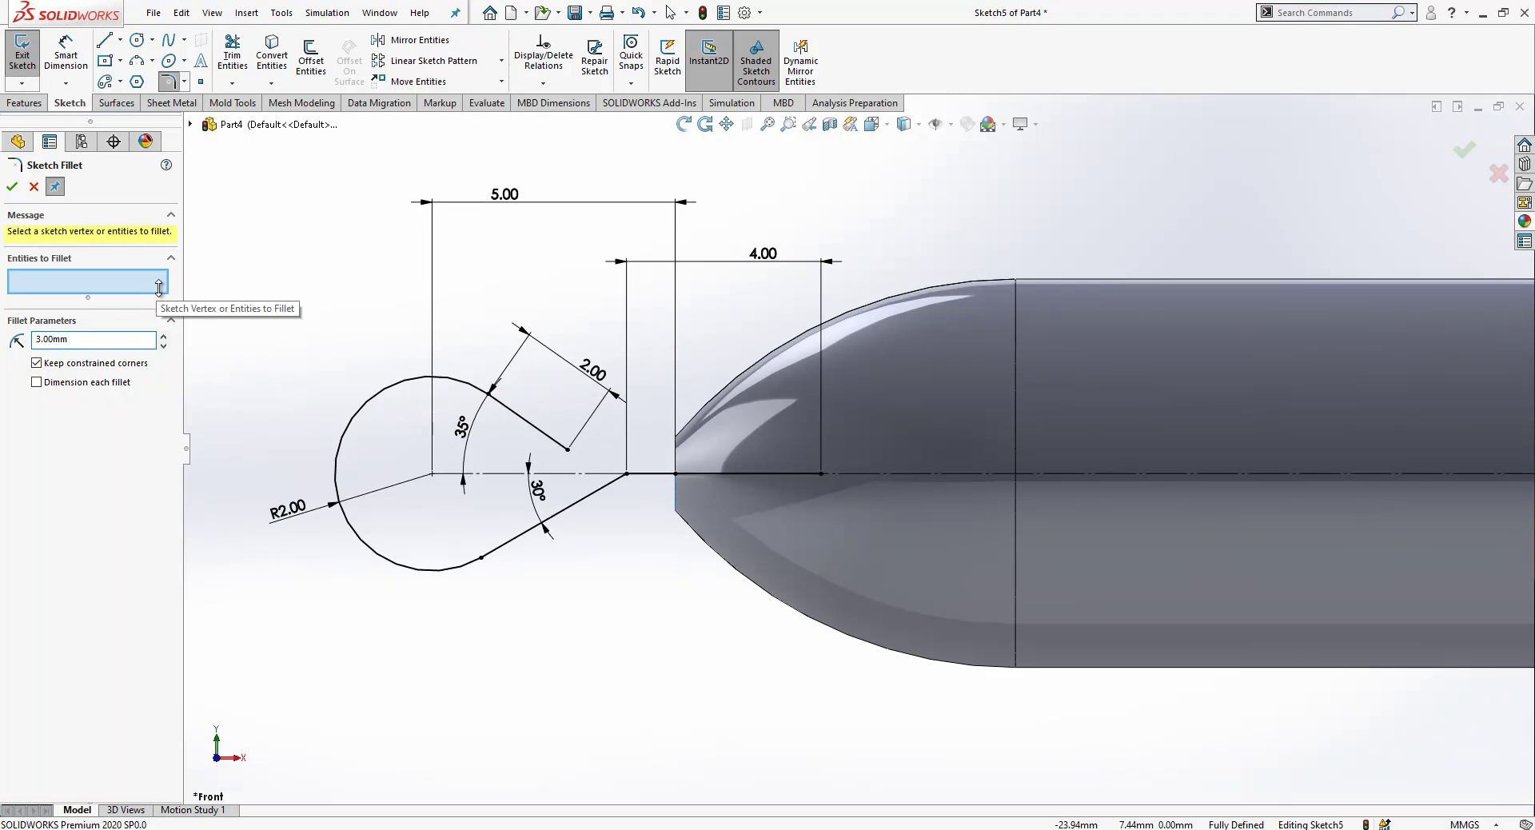
left_click(626, 473)
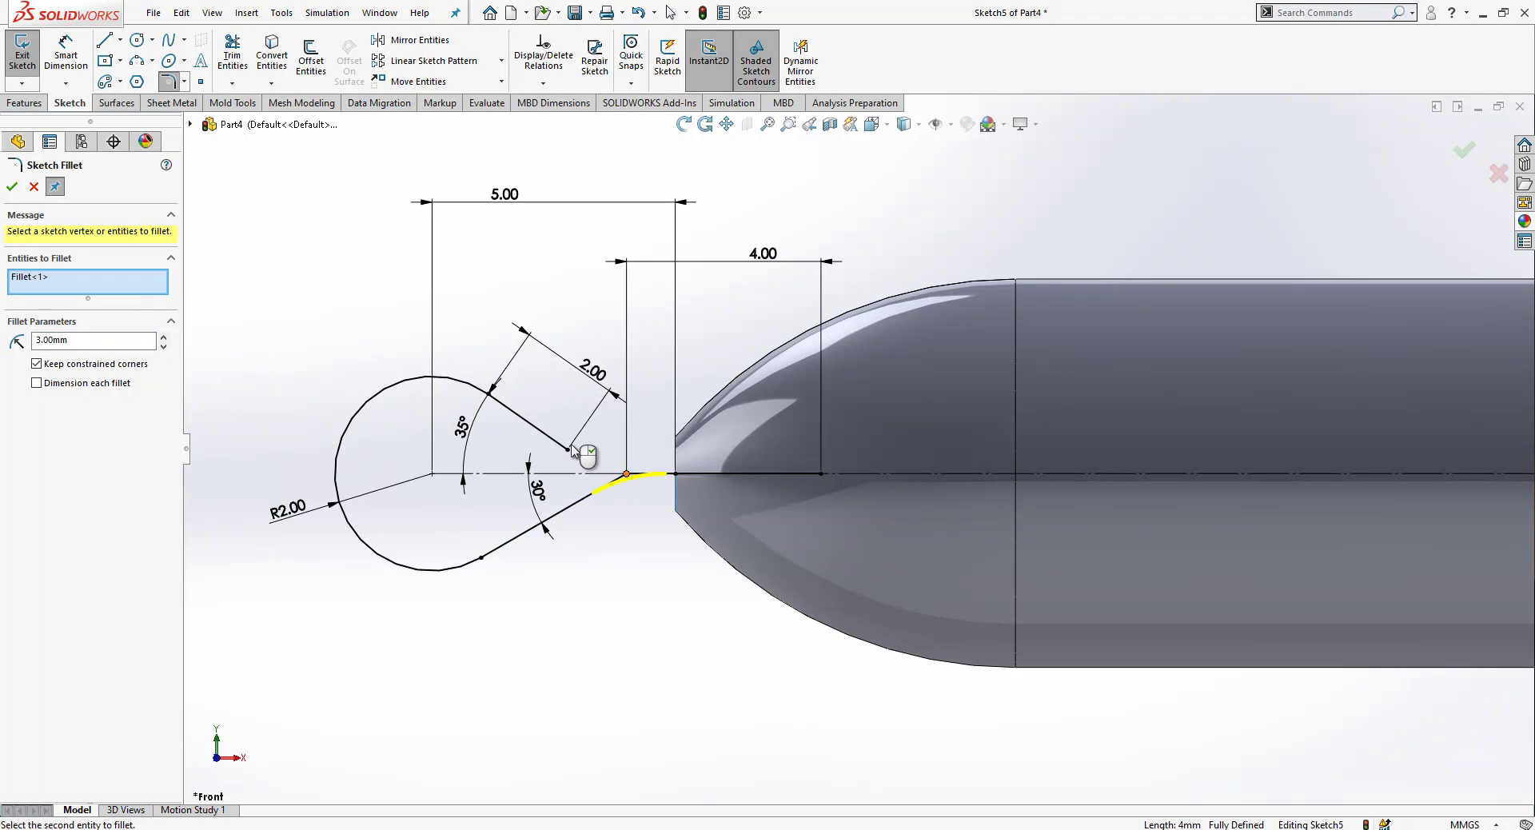
left_click(12, 189)
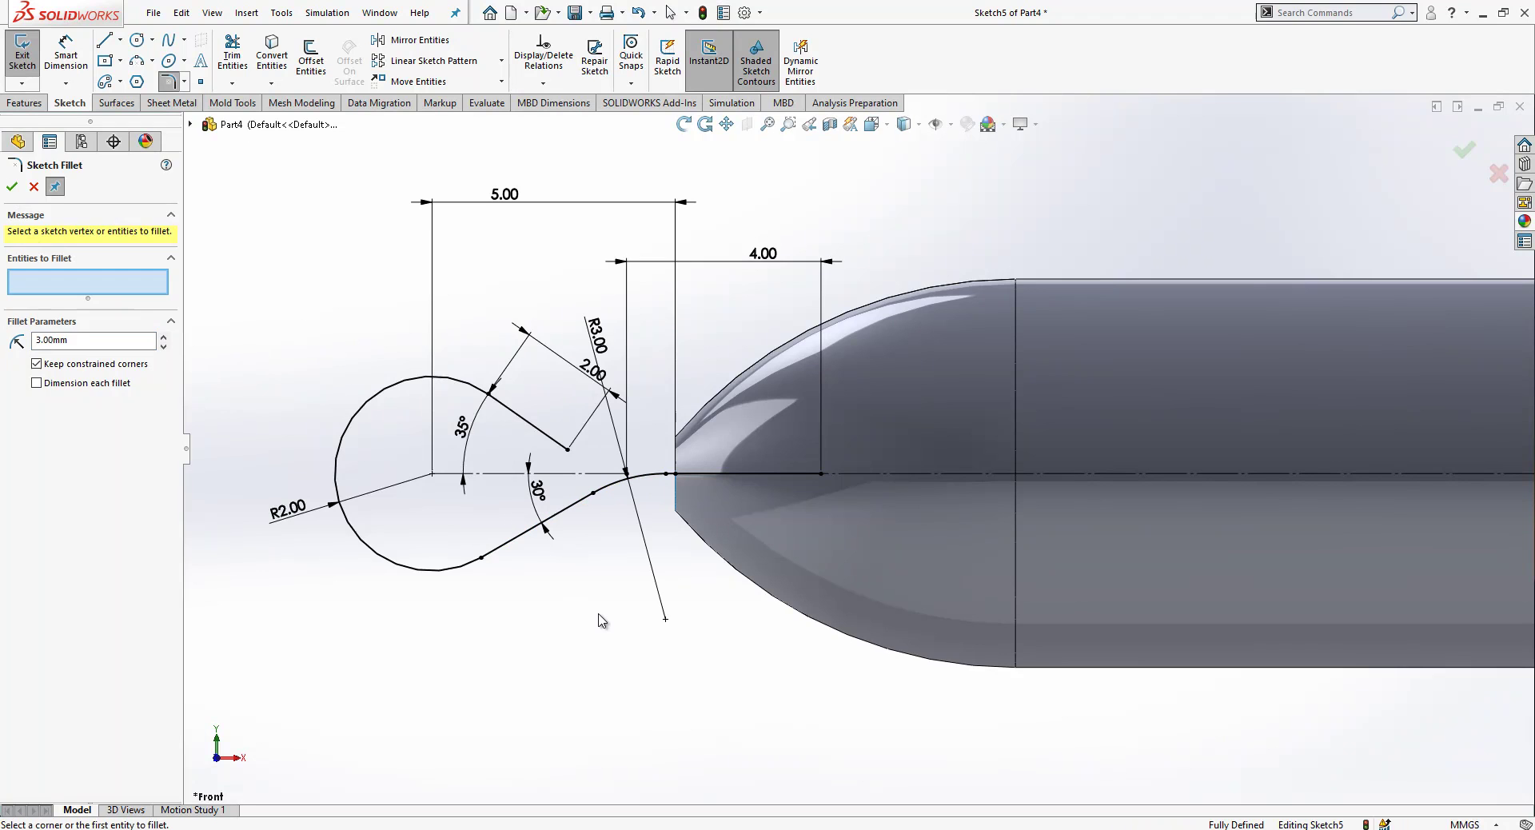
key("Escape")
scroll(602, 620, "up", 2)
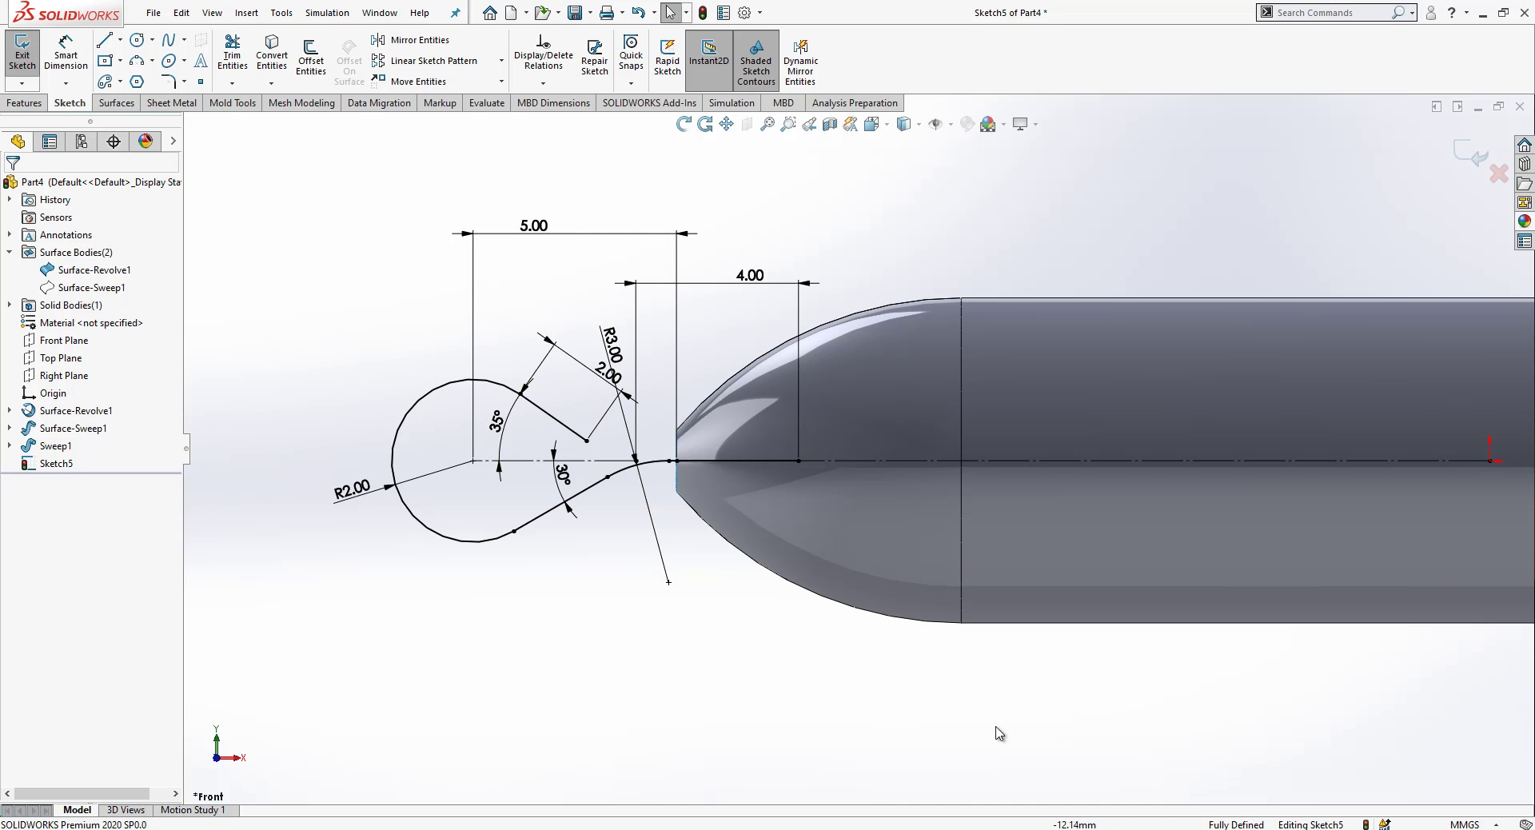
Exit the hook sketch and create Plane1 parallel to the Right Plane through the path's end point
left_click(1471, 154)
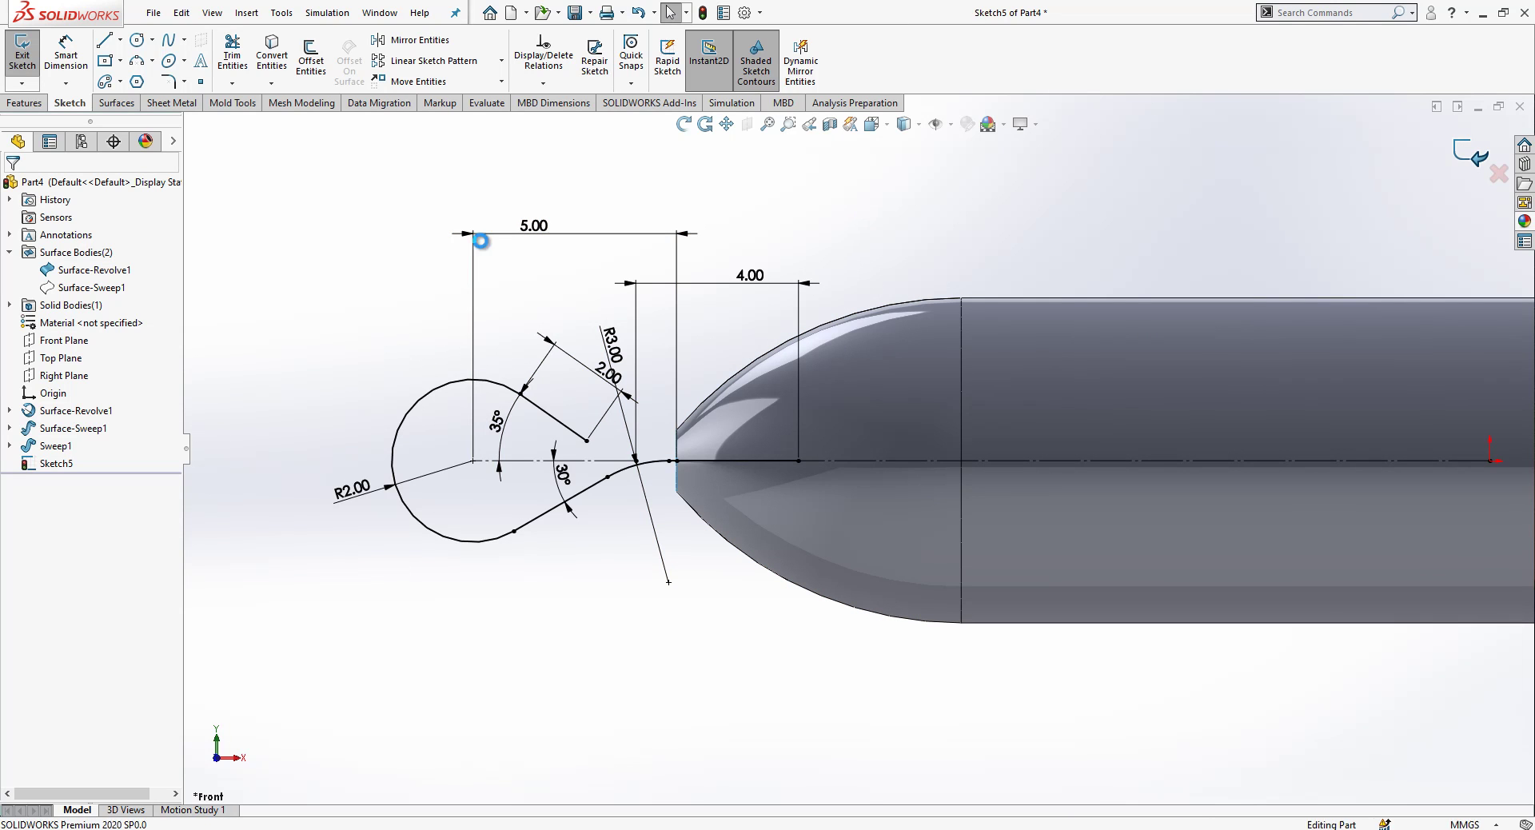
left_click(58, 375)
middle_click_drag(496, 436, 532, 459)
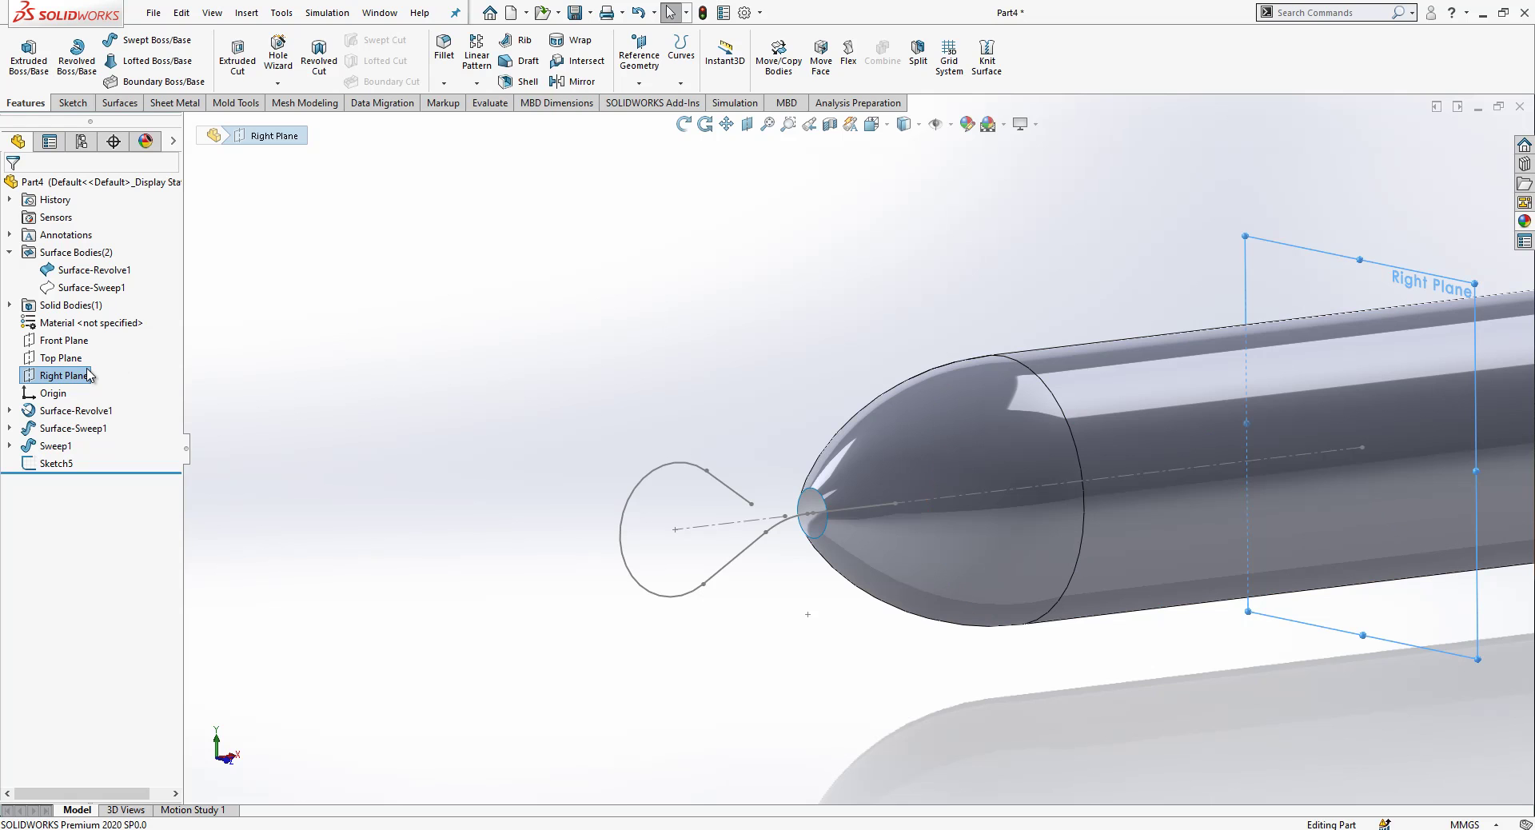
left_click(640, 58)
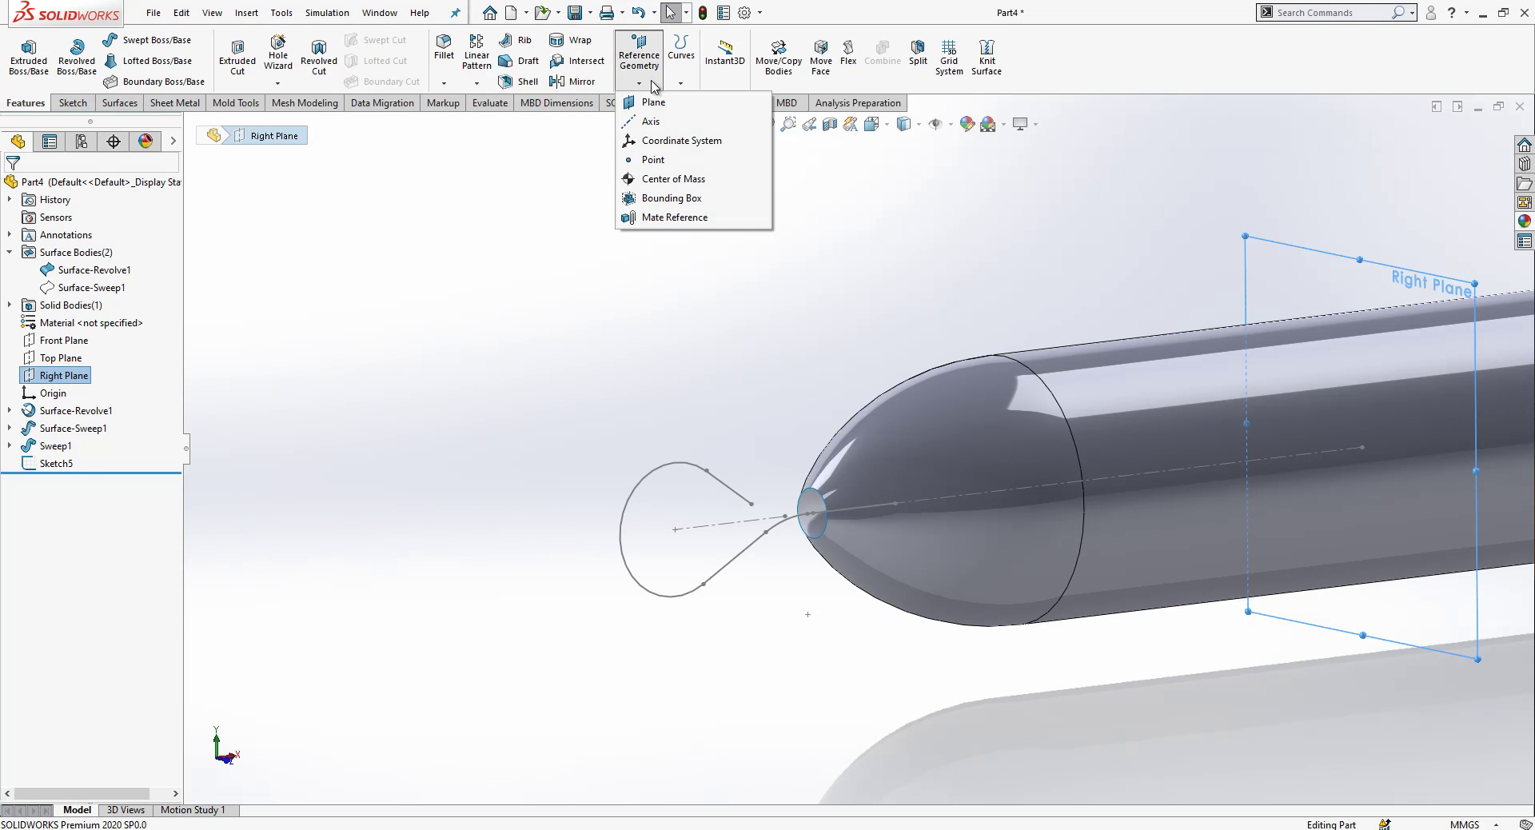
left_click(654, 105)
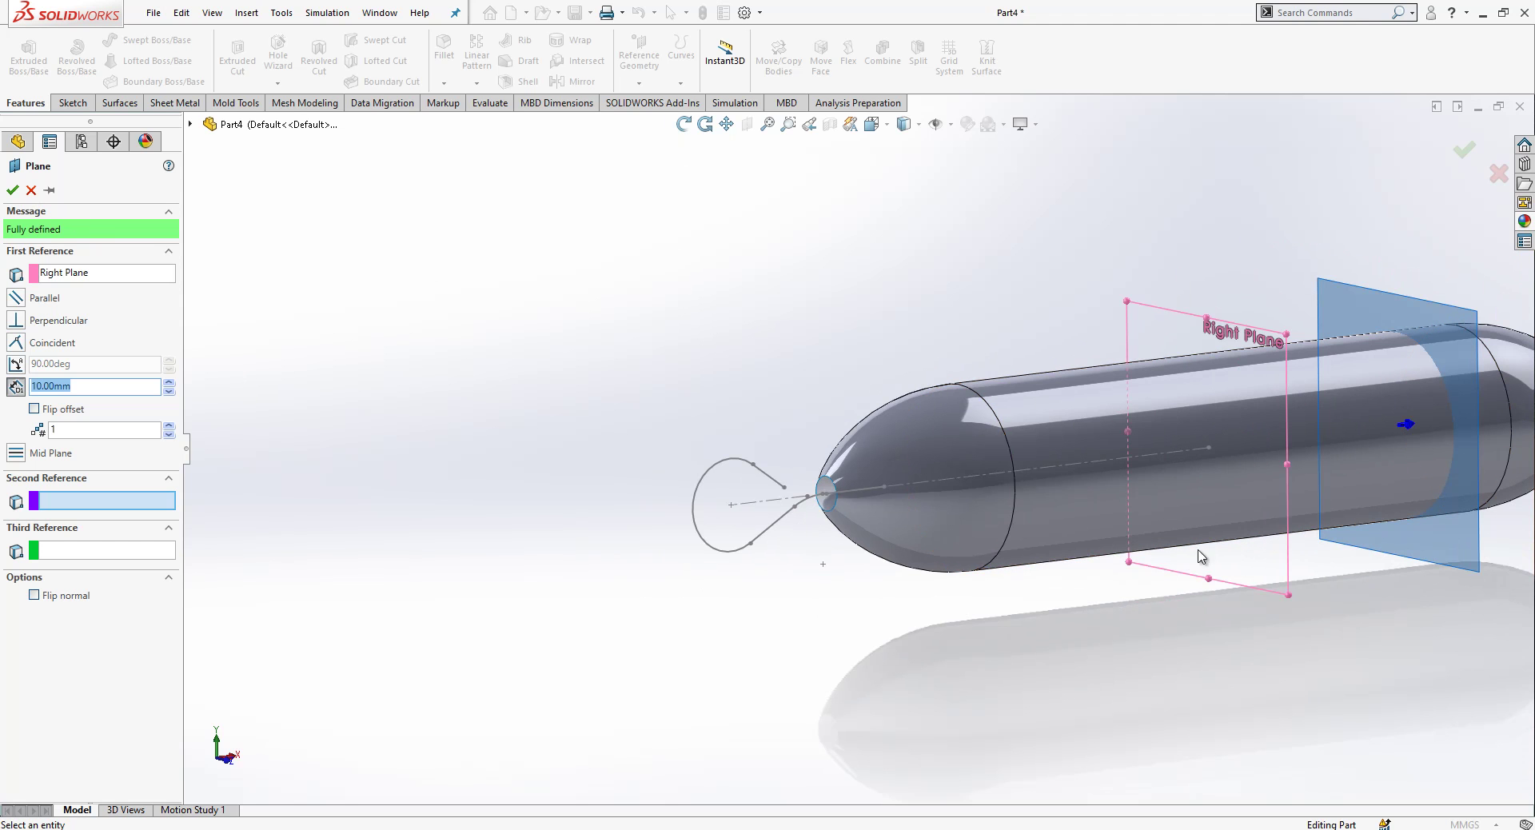
left_click(884, 489)
scroll(927, 496, "down", 3)
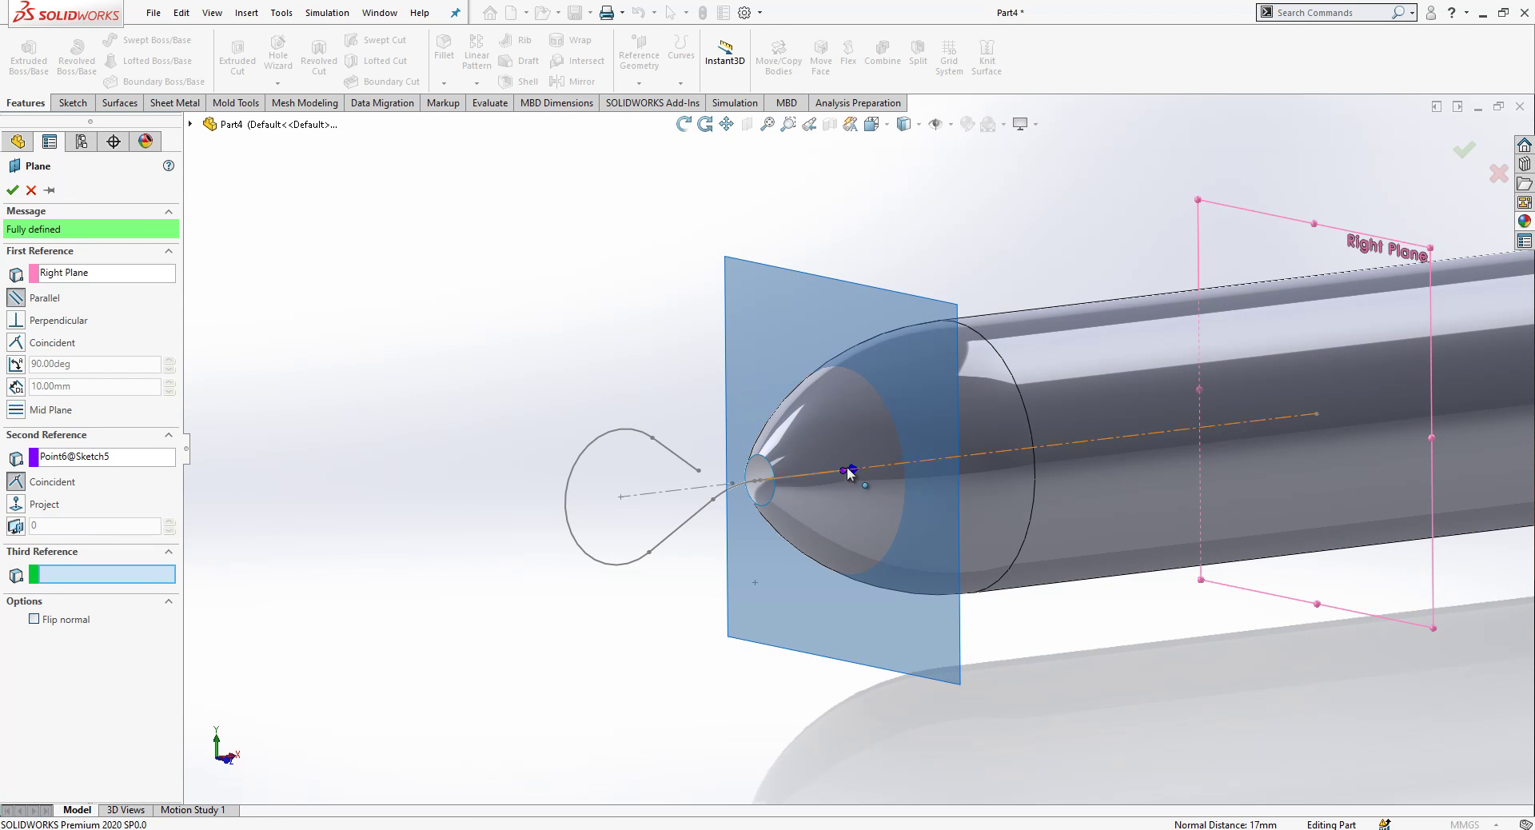
left_click(12, 190)
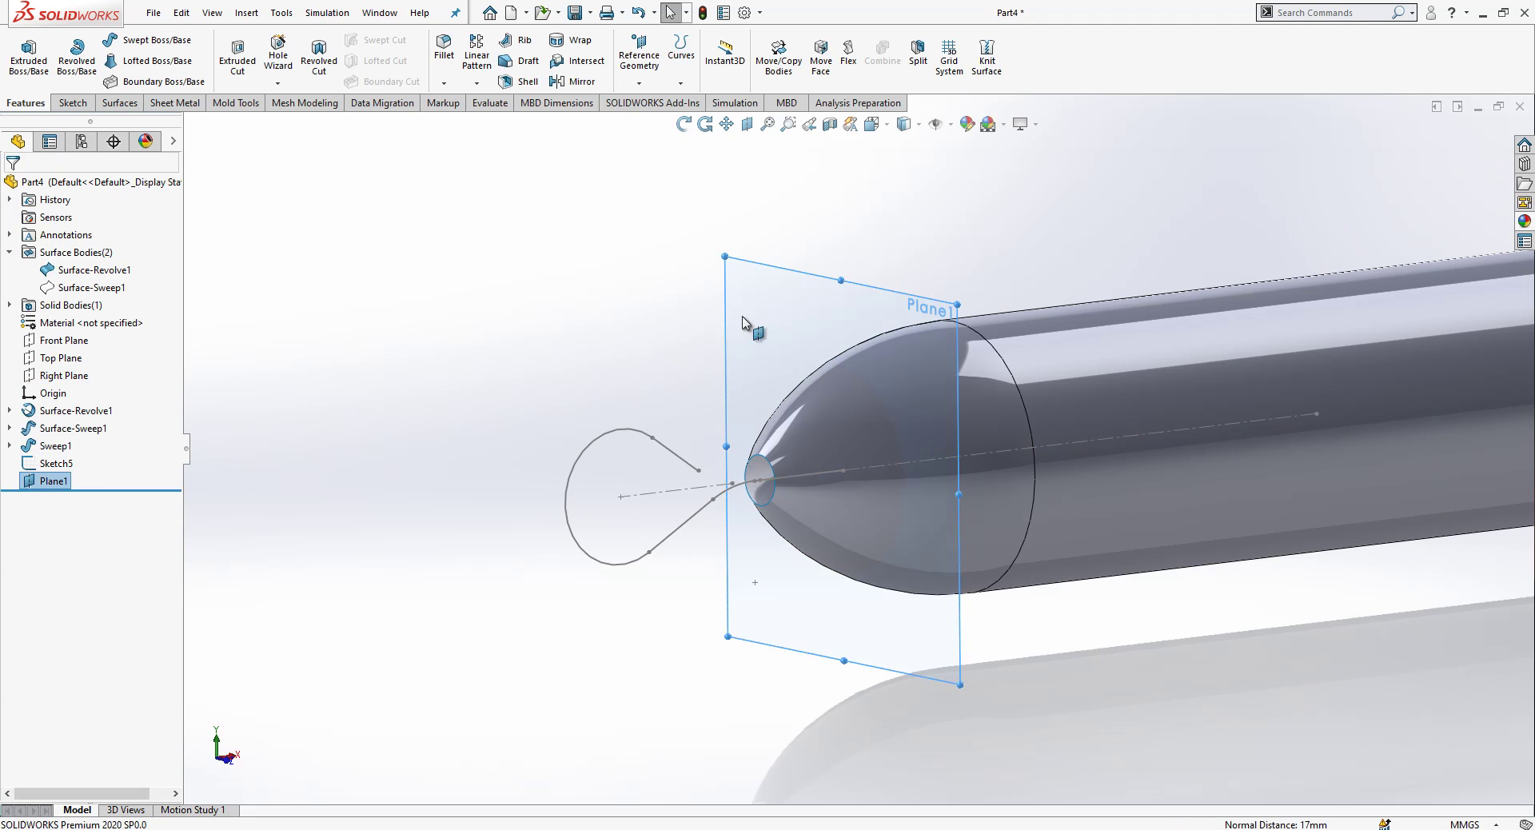
Start a sketch on Plane1 and draw a circle centred on the hook path's end point
right_click(61, 487)
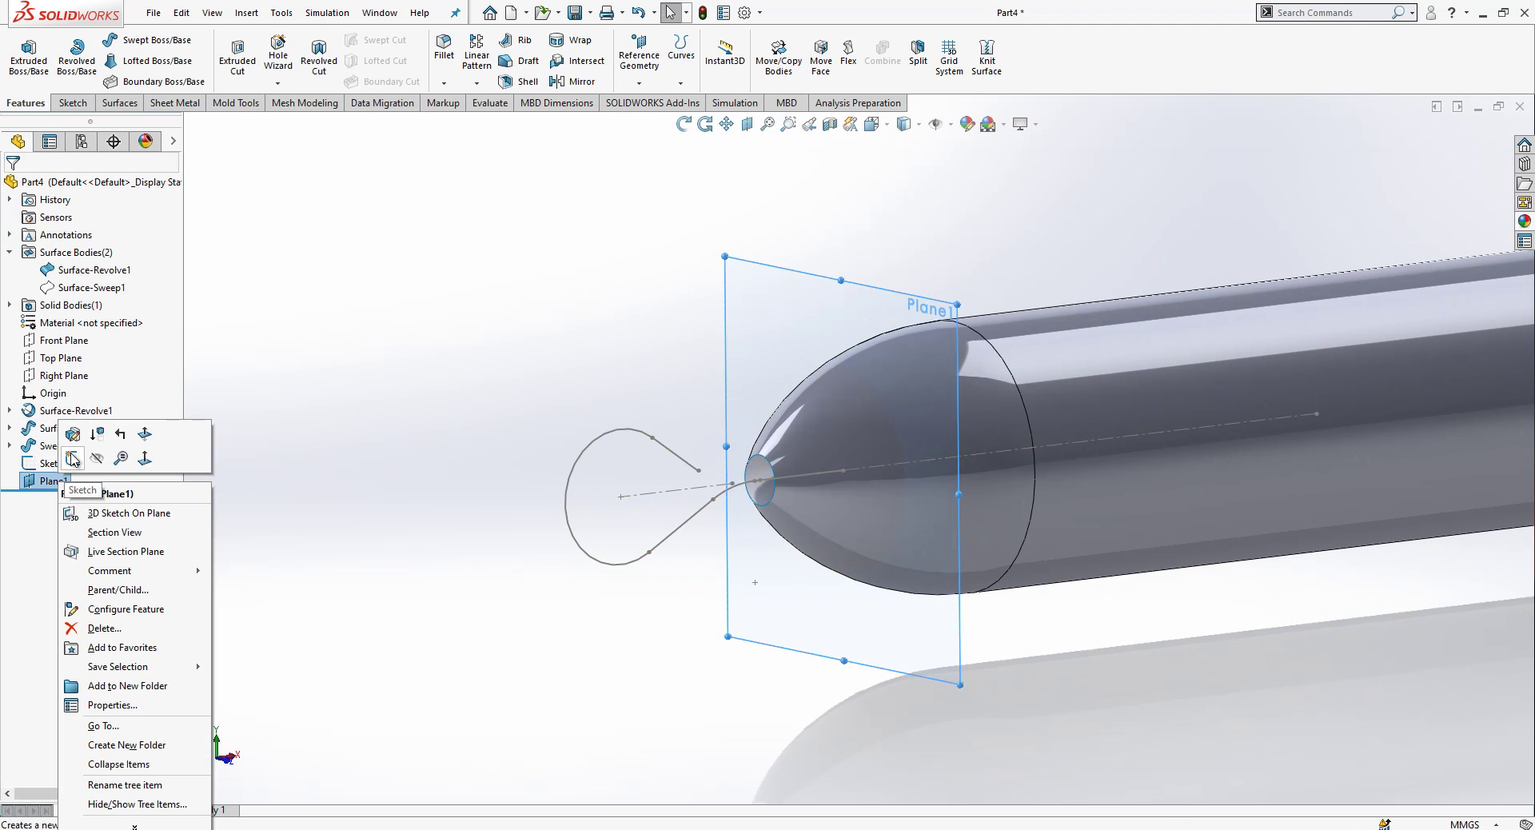
left_click(73, 458)
left_click(138, 42)
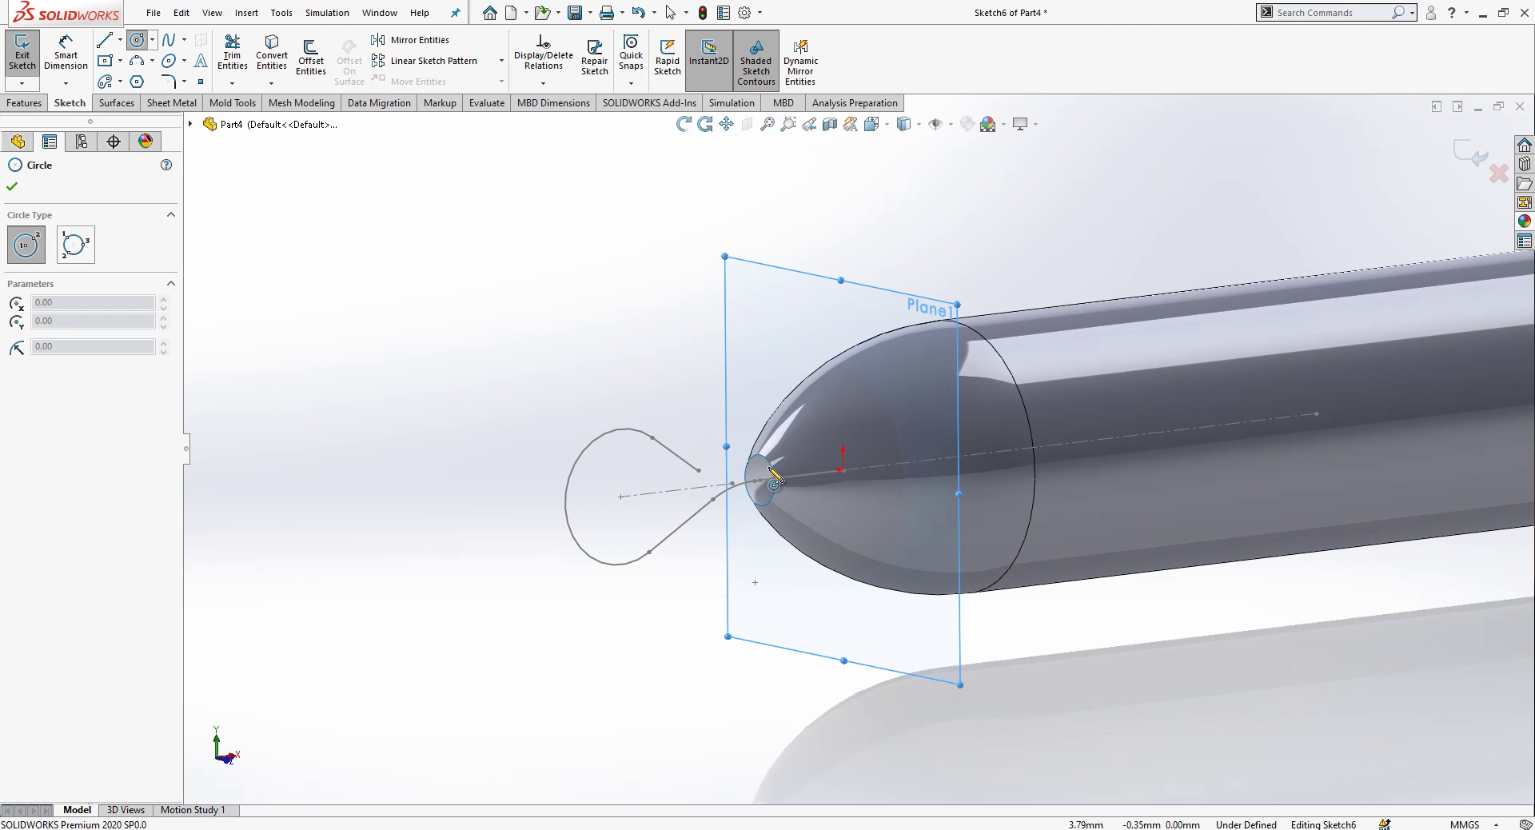
left_click(842, 471)
left_click(849, 466)
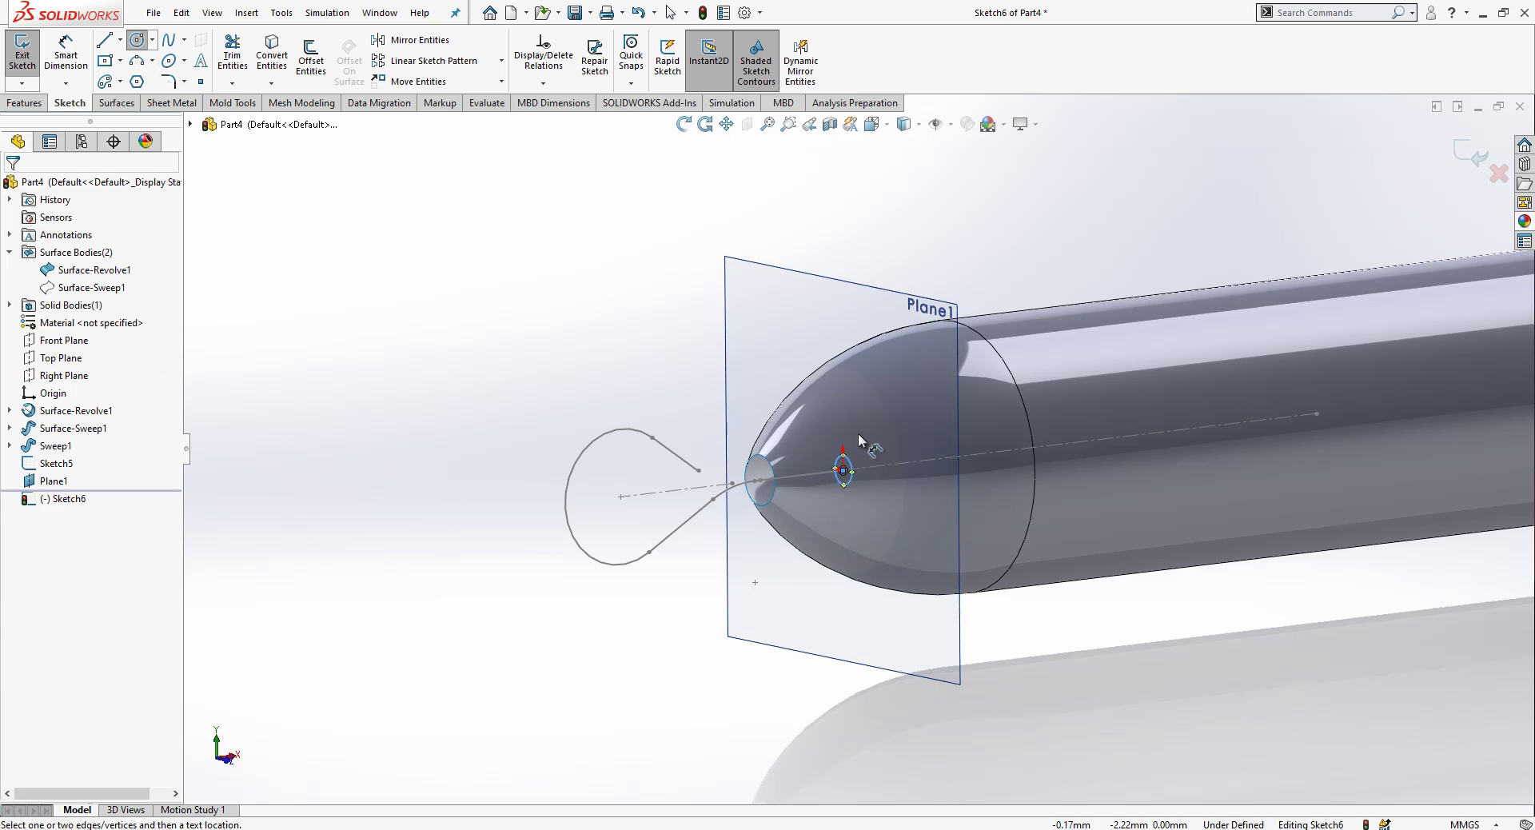
Dimension the circle to a 1.00 diameter and close Sketch6
key("d")
left_click(847, 461)
left_click(869, 419)
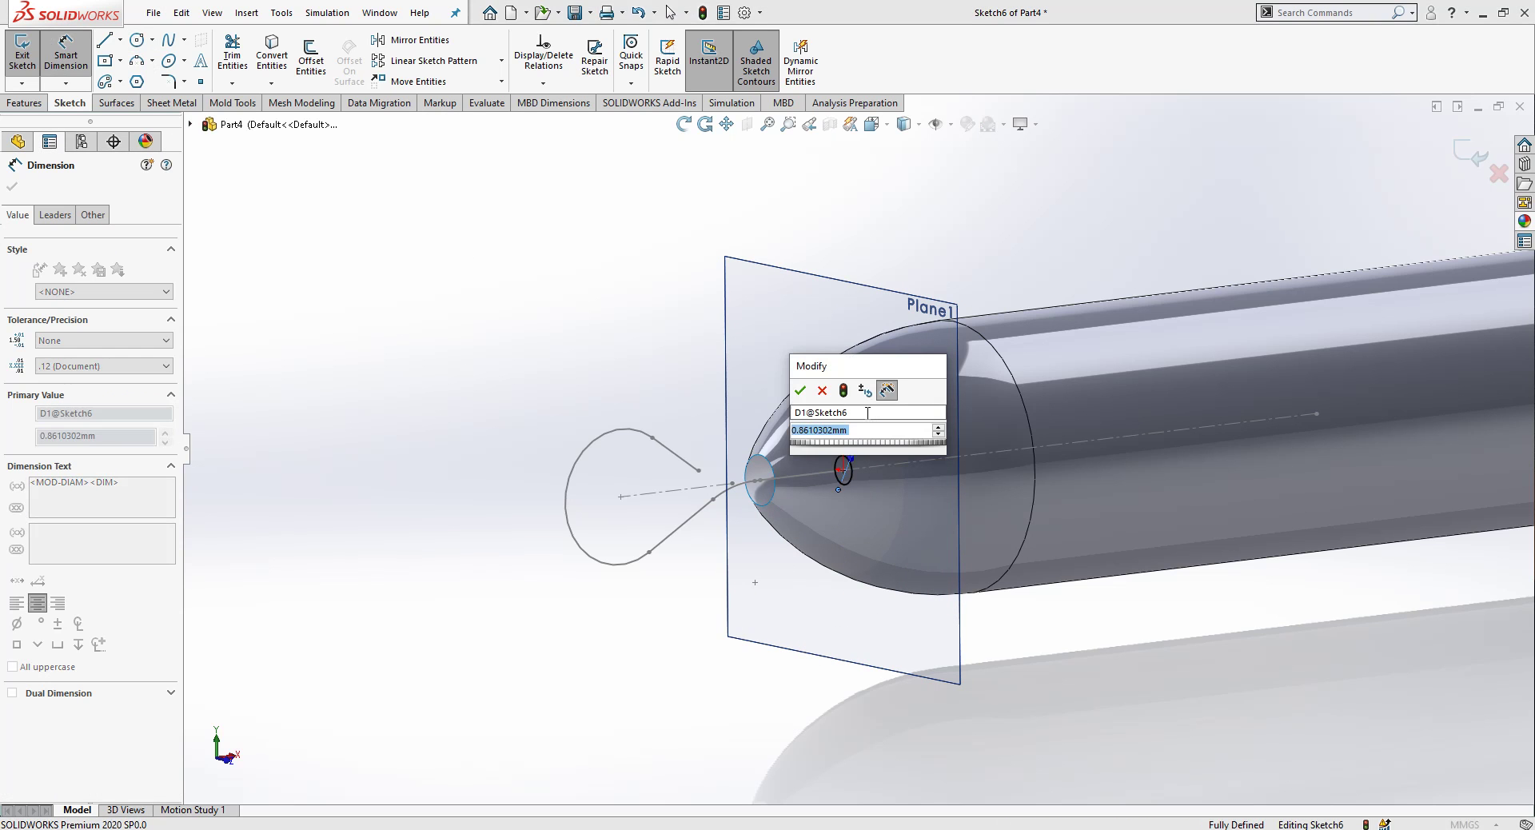
type("1")
key("Return")
left_click(540, 295)
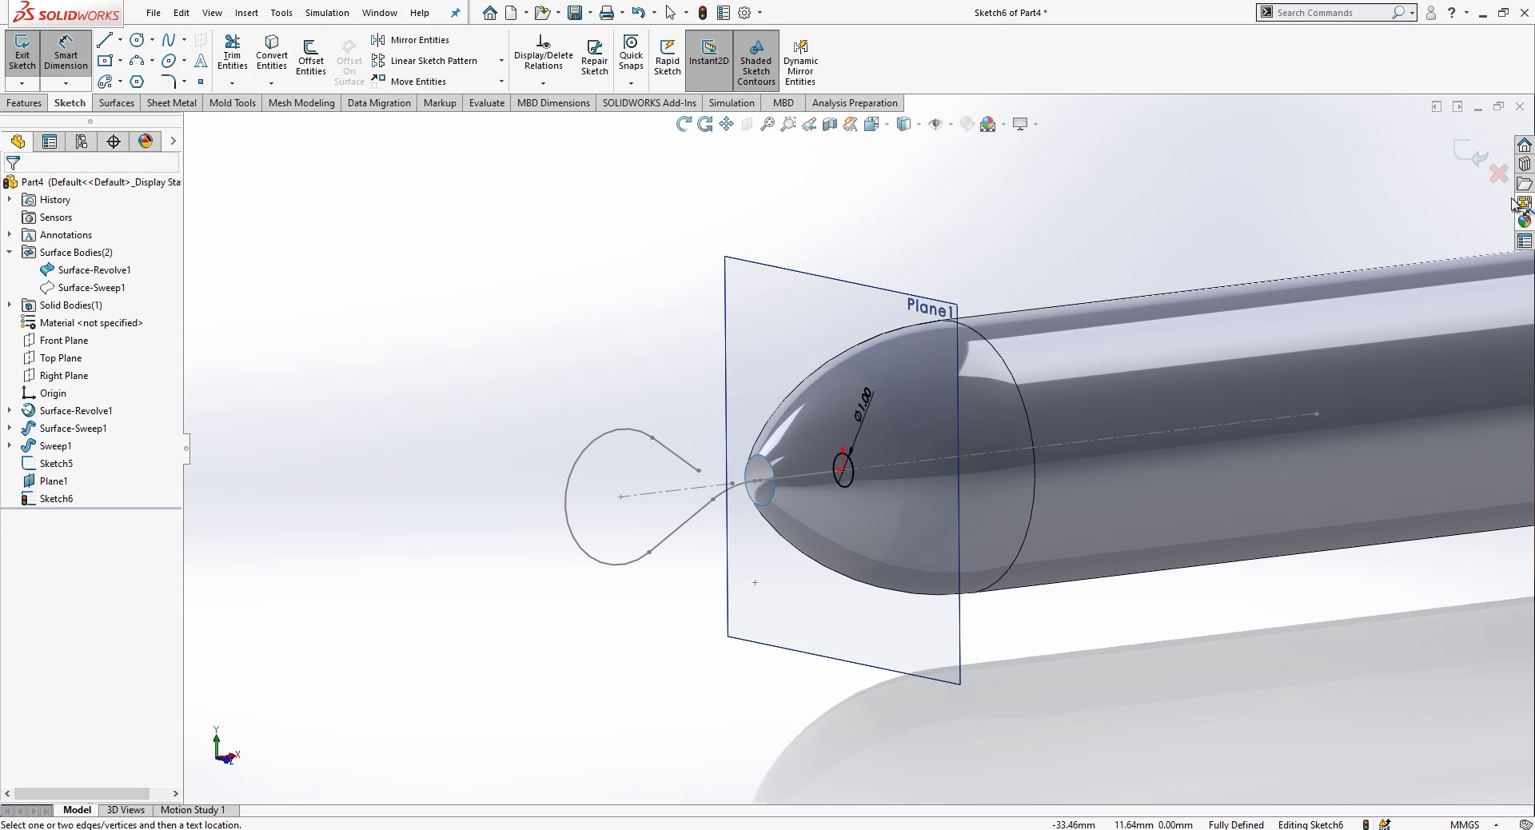
left_click(1474, 159)
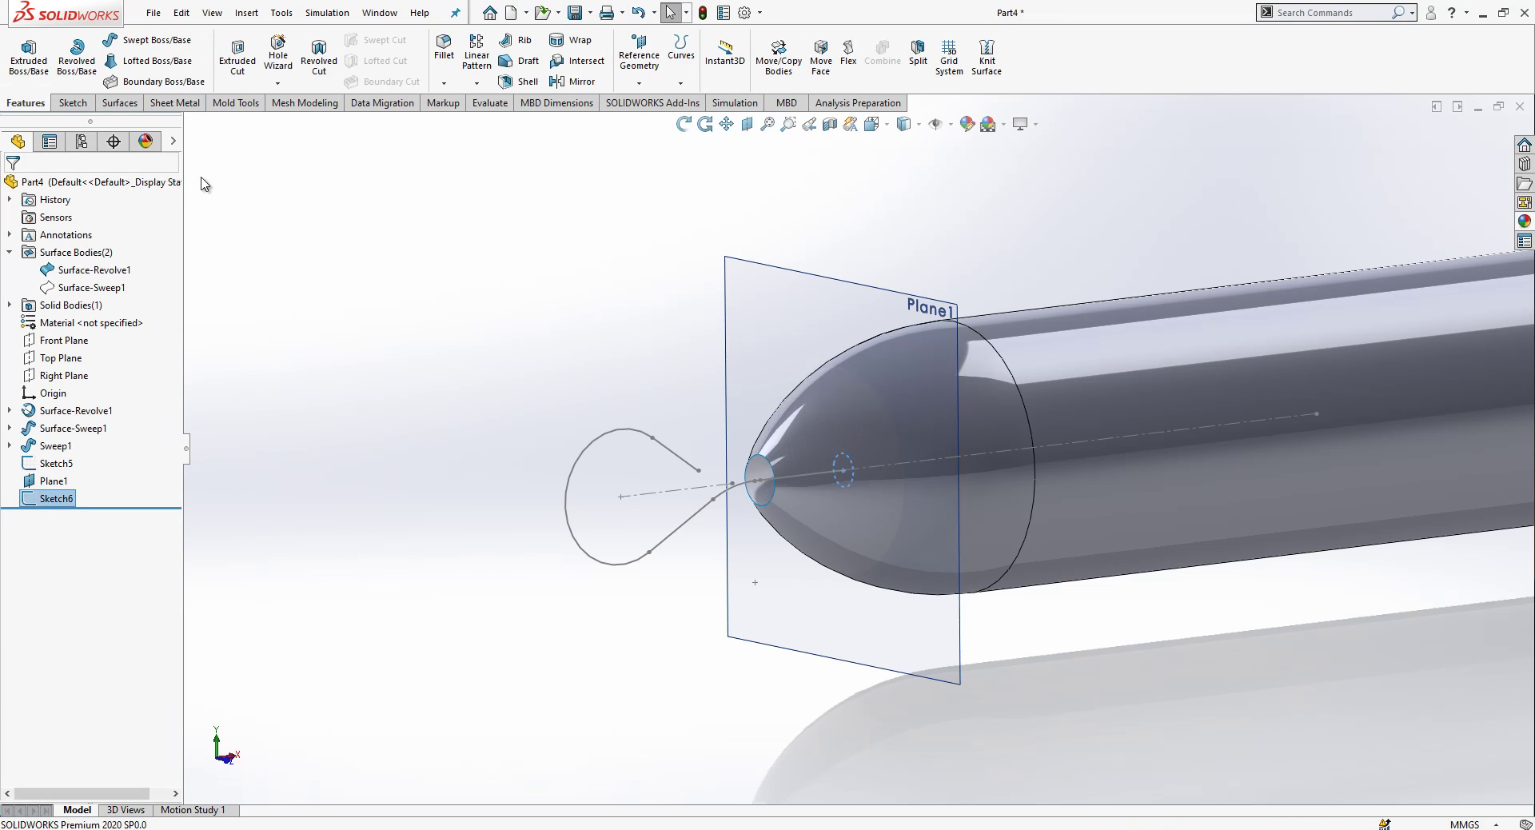
Sweep the Sketch6 circle along the Sketch5 hook path to create the wire hook
left_click(128, 40)
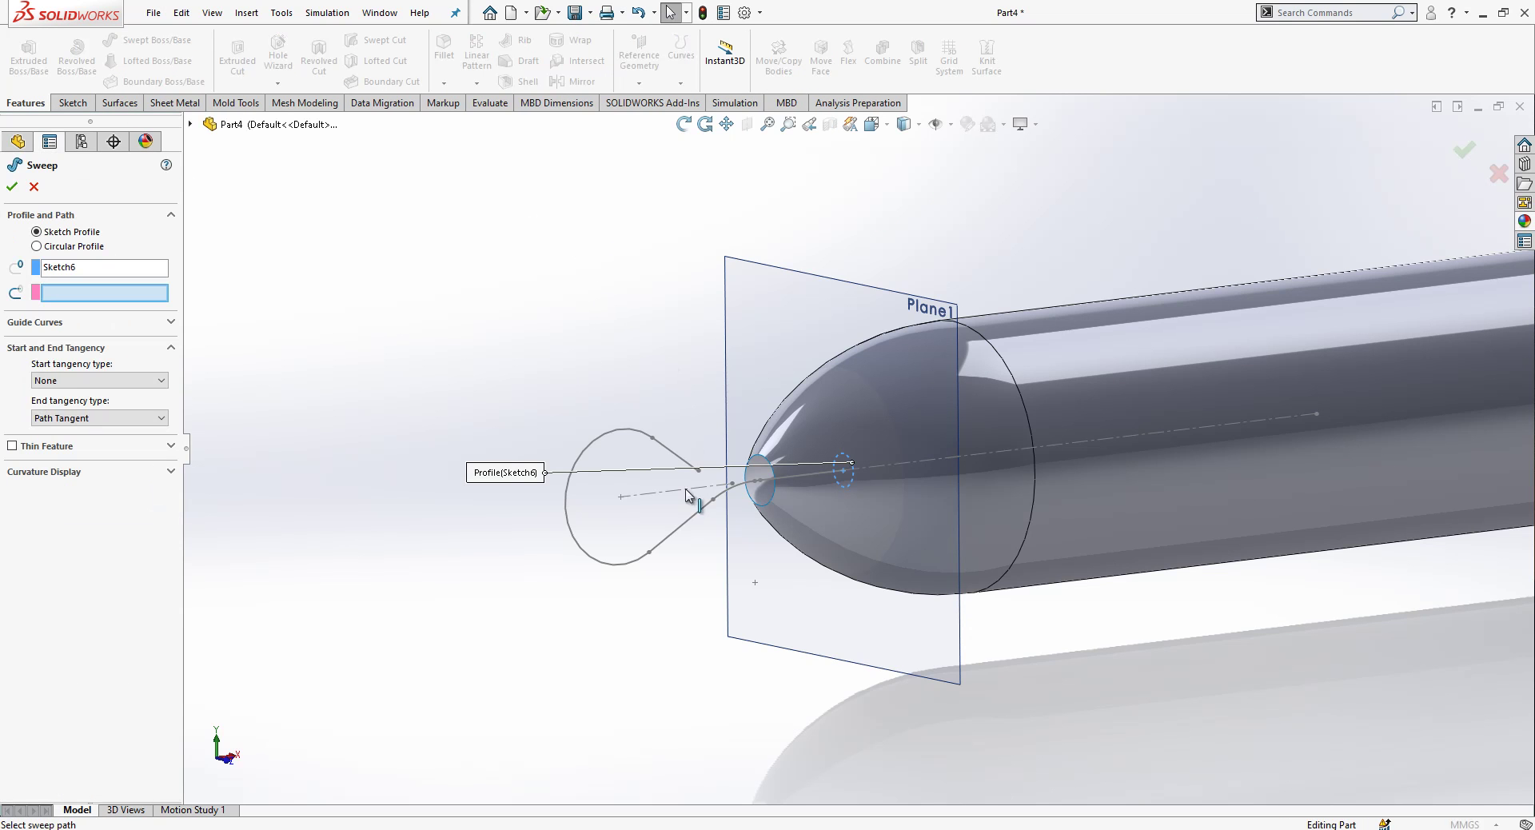
left_click(689, 521)
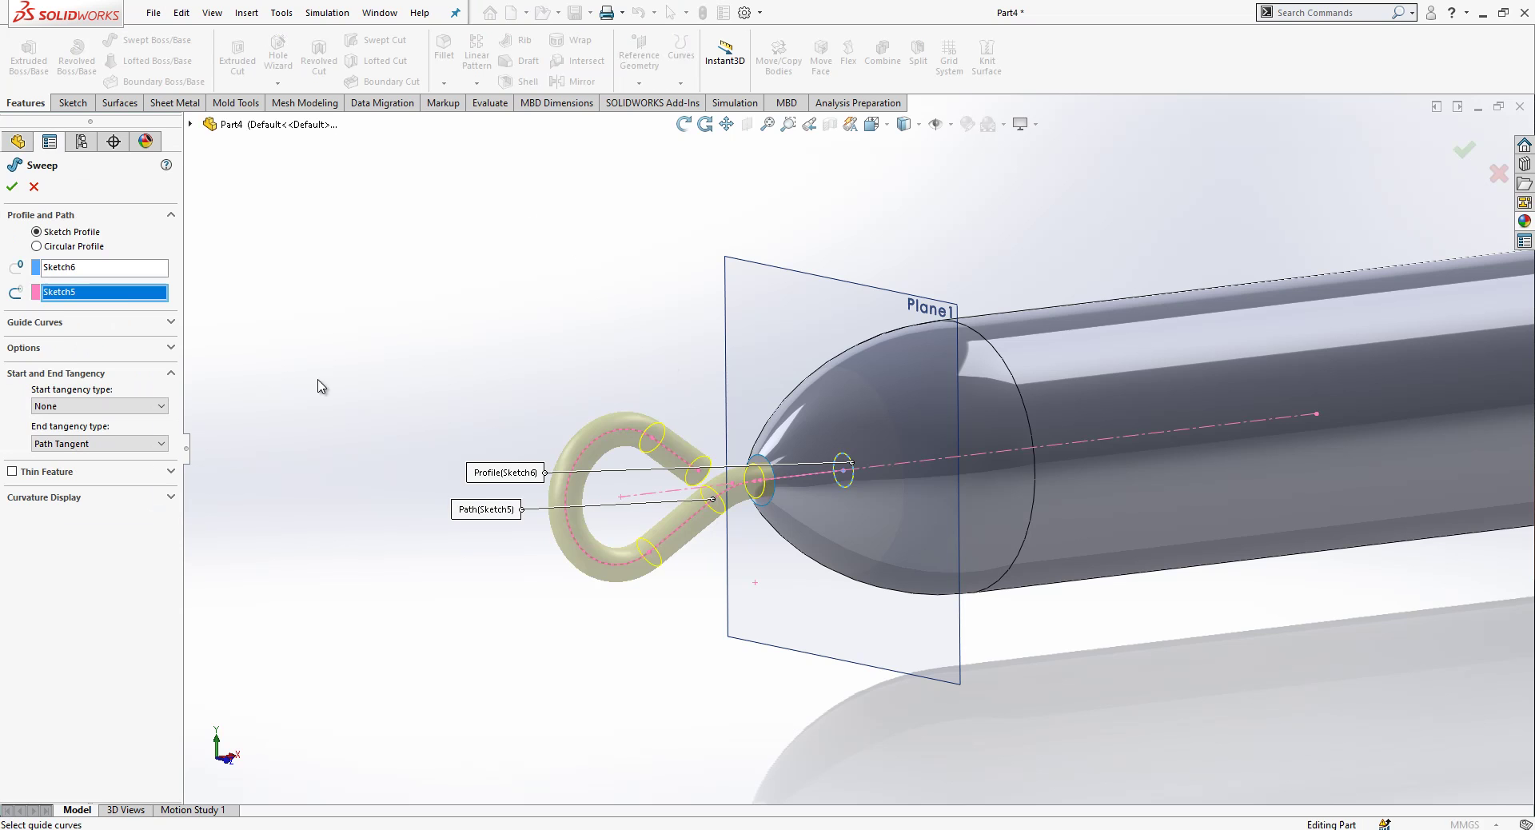
left_click(12, 186)
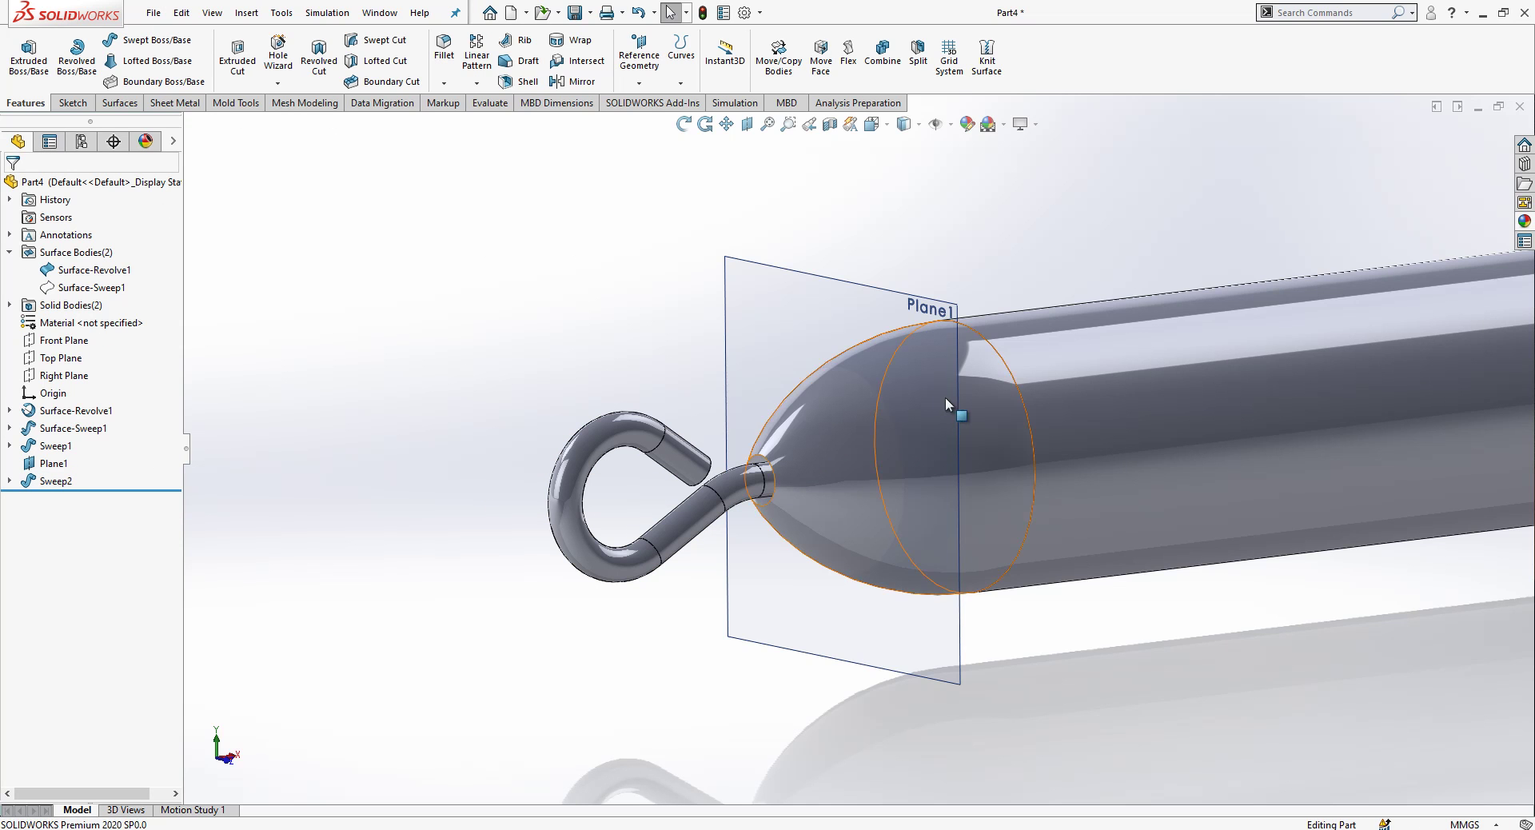
Hide Surface-Revolve1 and Plane1, then view the Front Plane face-on
left_click(1051, 364)
left_click(1094, 325)
left_click(924, 302)
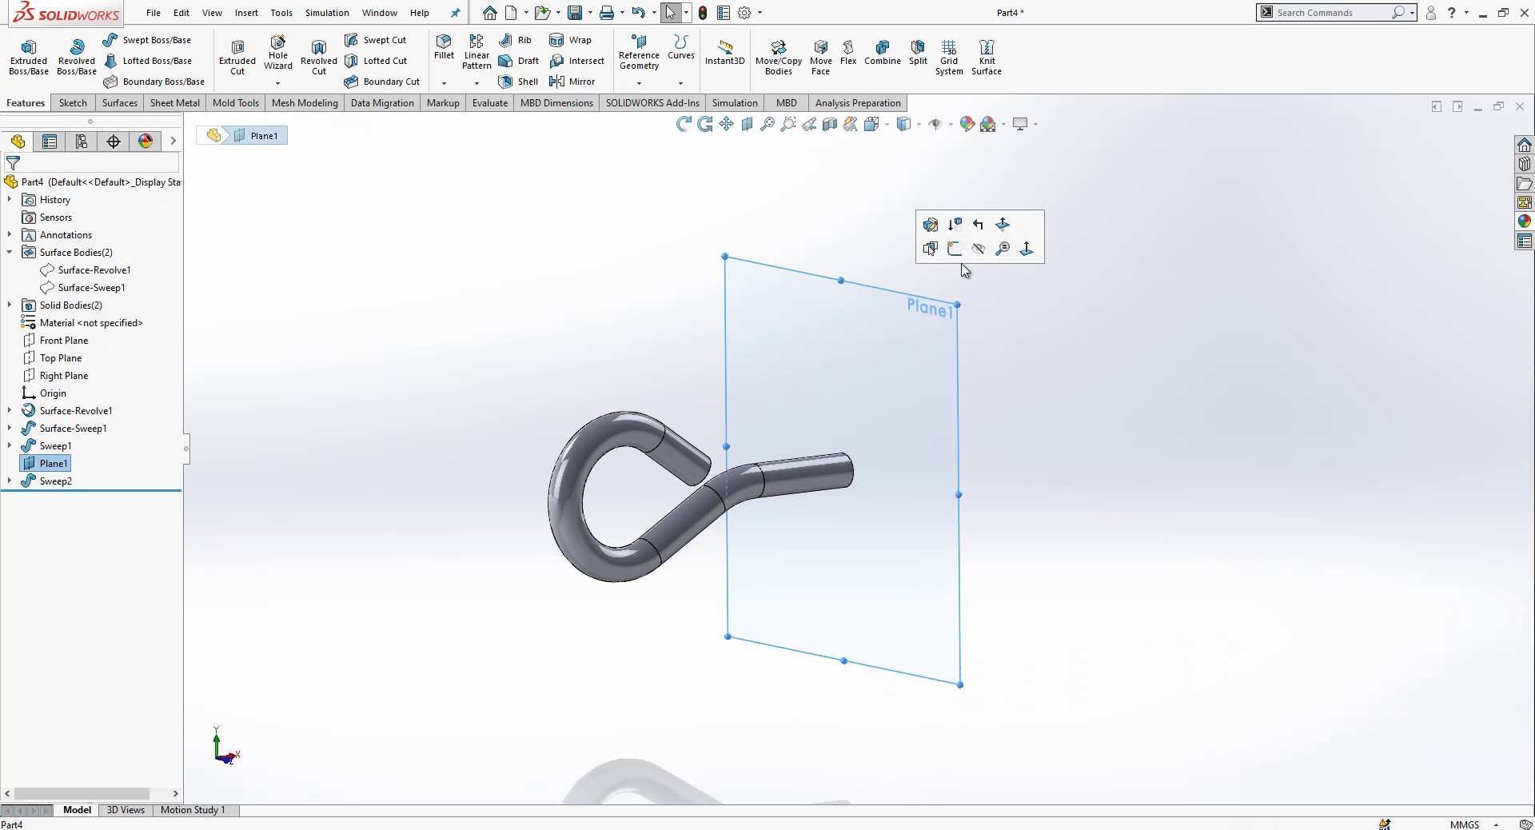
left_click(959, 247)
left_click(66, 340)
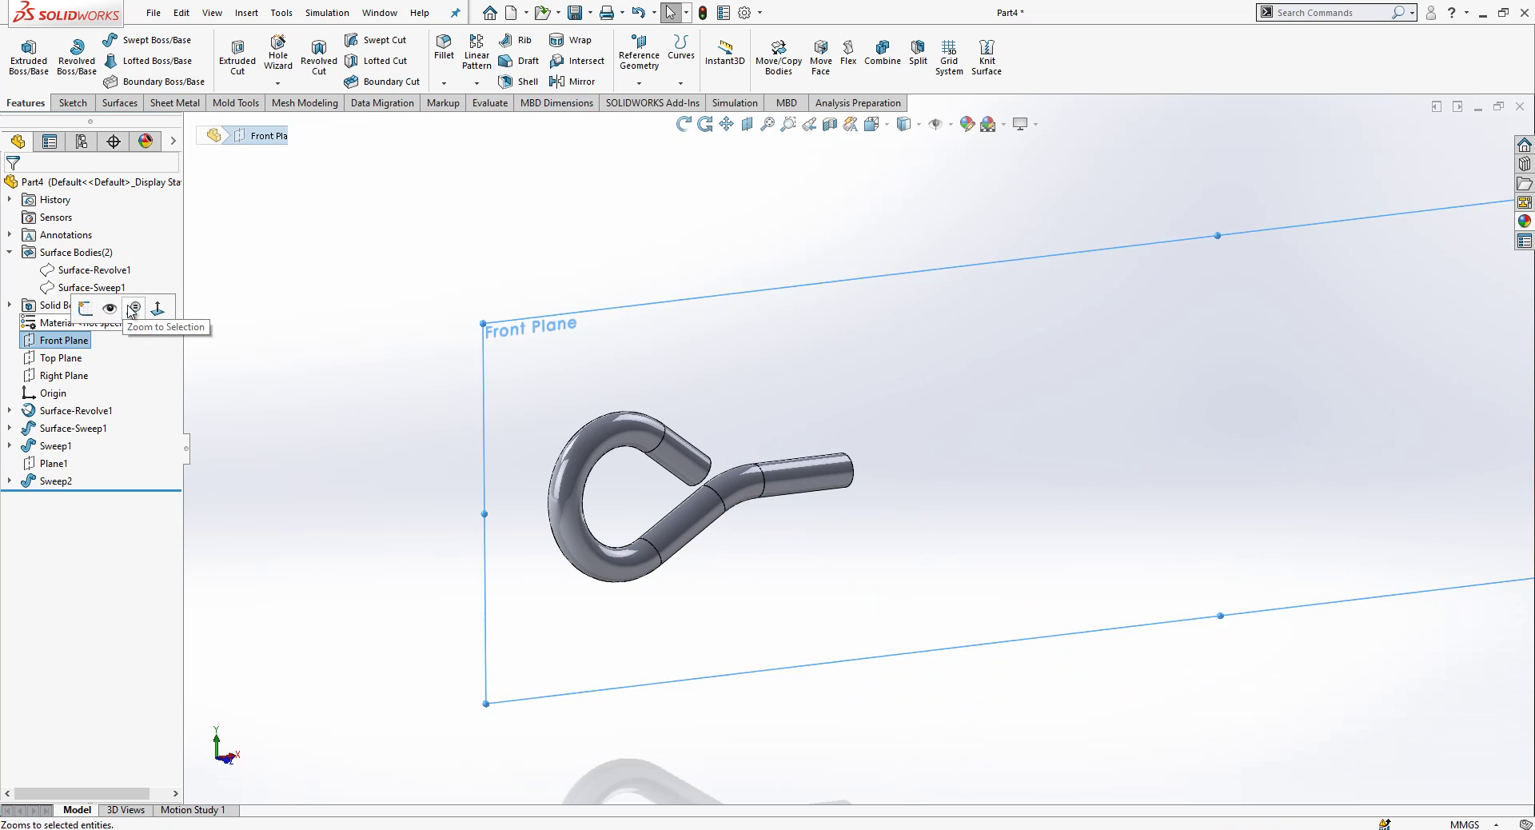
left_click(158, 309)
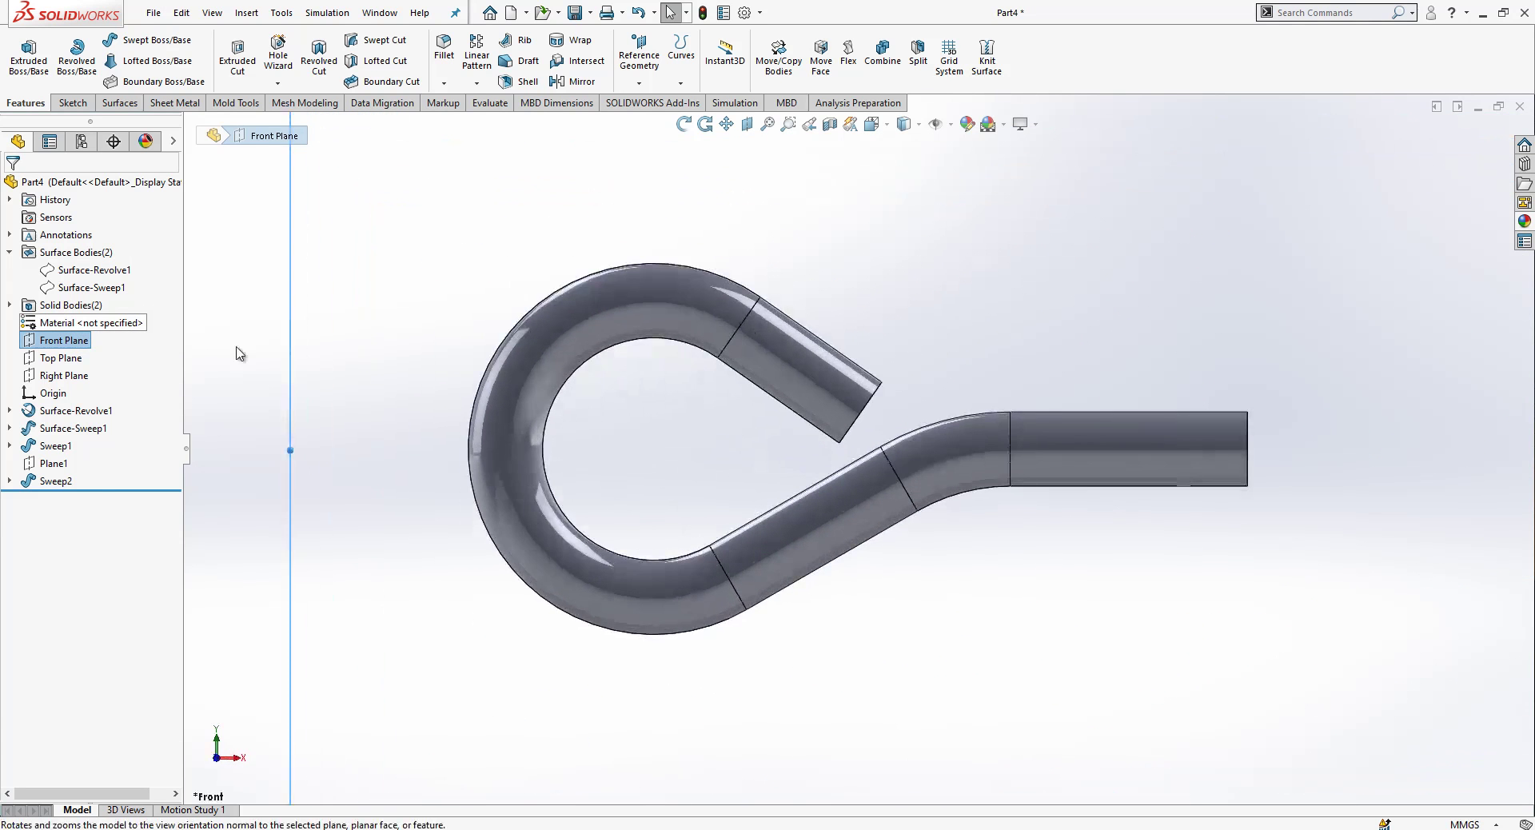
Sketch on the Front Plane a circle centred at the hook's straight end
right_click(29, 344)
left_click(46, 315)
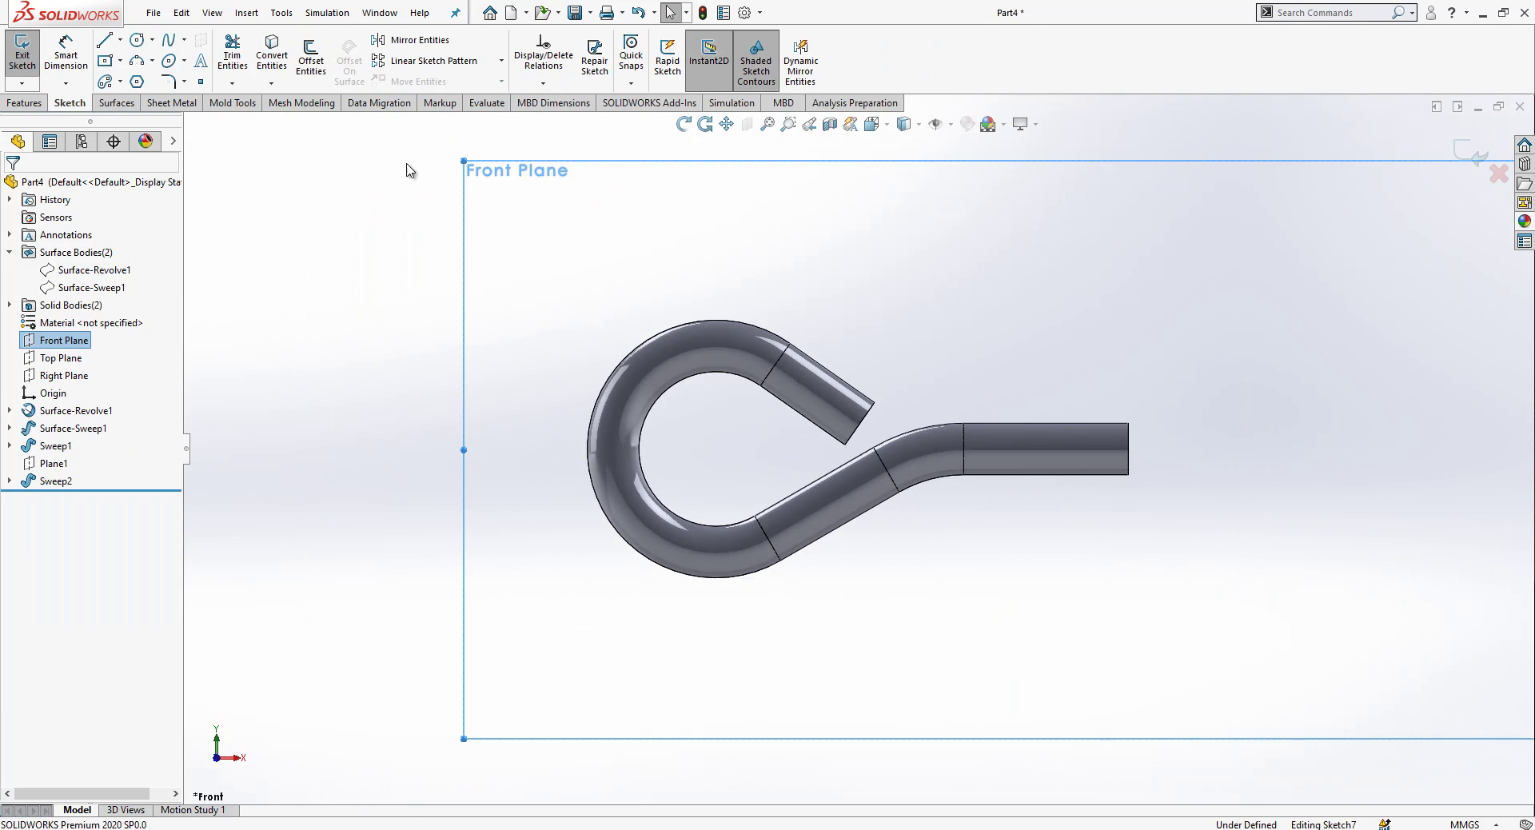
left_click(138, 40)
left_click(1128, 450)
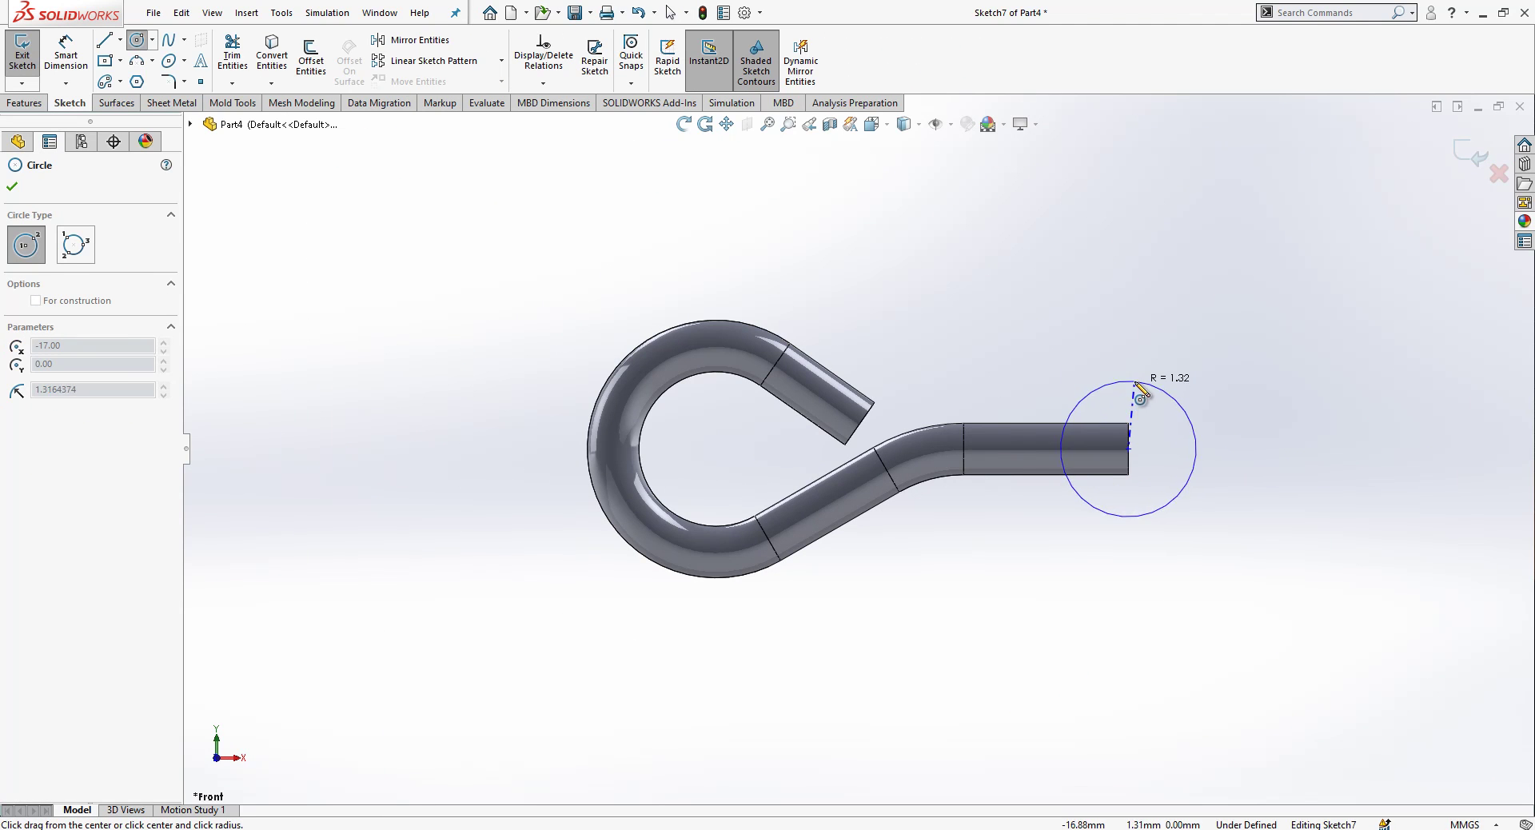
left_click(1139, 391)
Draw a horizontal line across the circle and trim away its lower half
key("l")
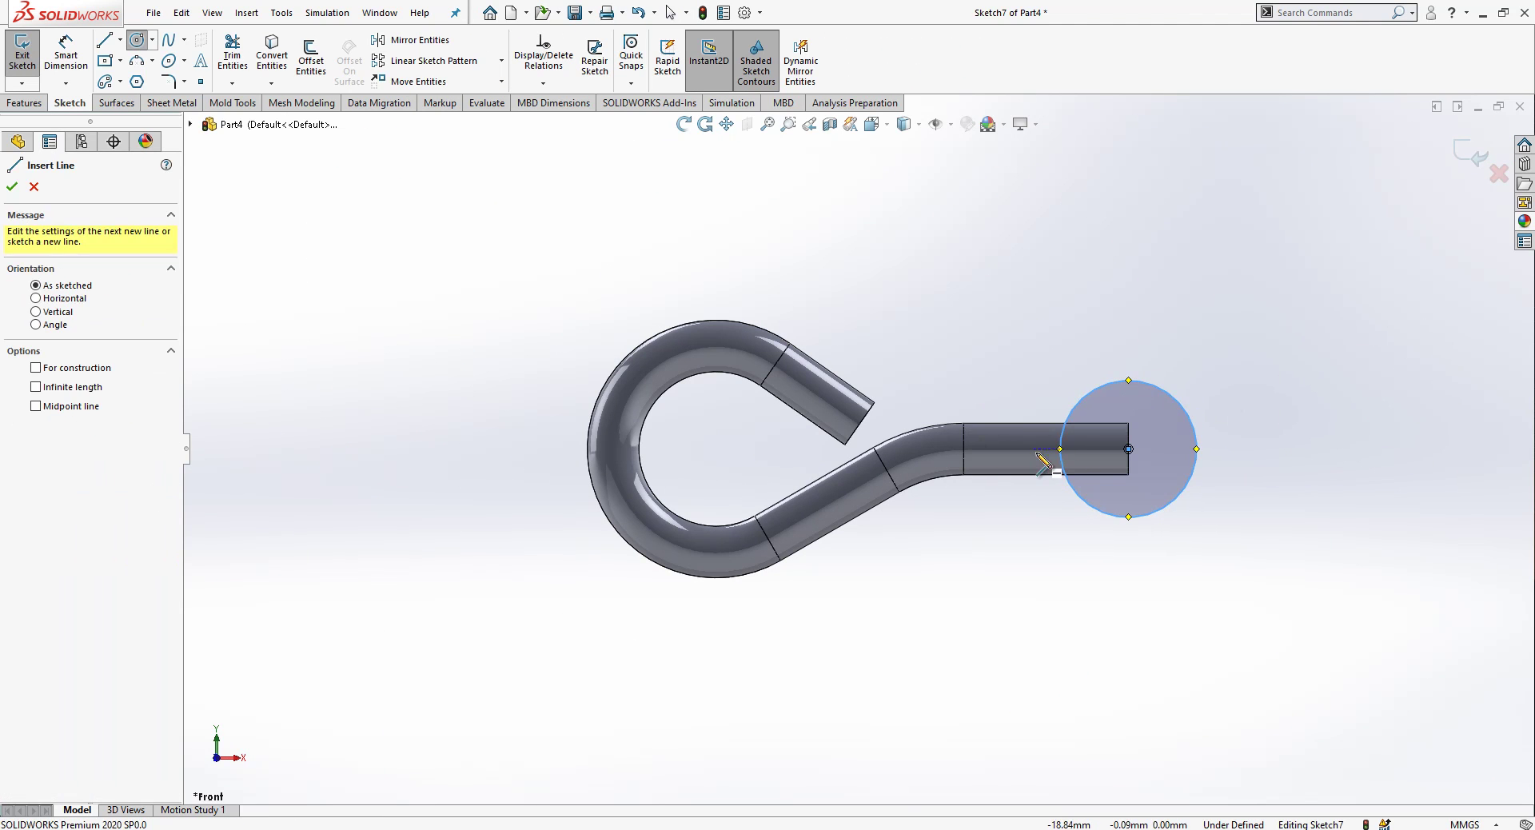
left_click(1061, 450)
left_click(1197, 449)
key("Escape")
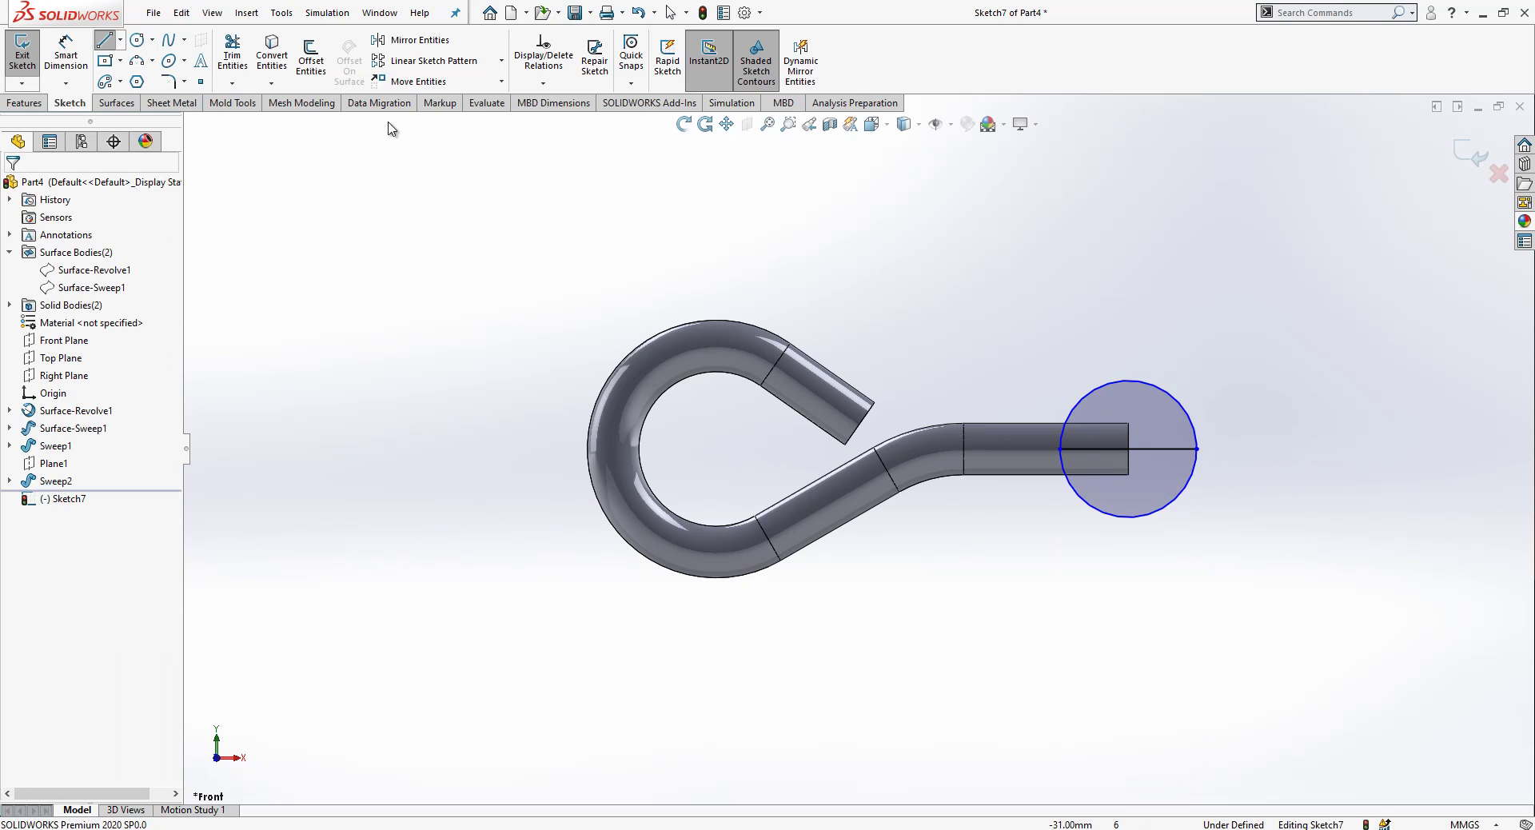
left_click(233, 57)
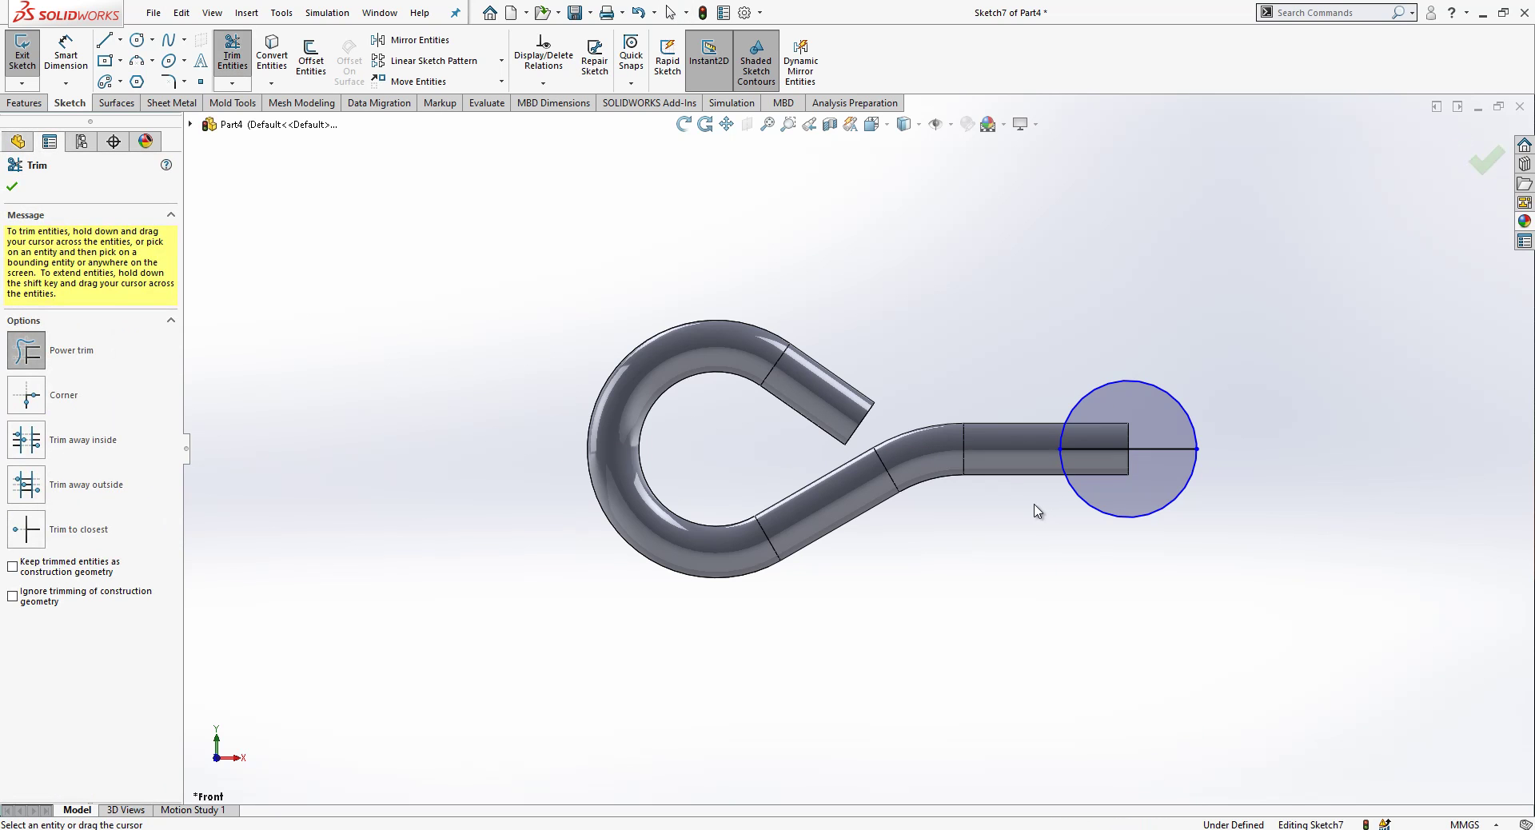
left_click_drag(1038, 511, 1120, 490)
key("Escape")
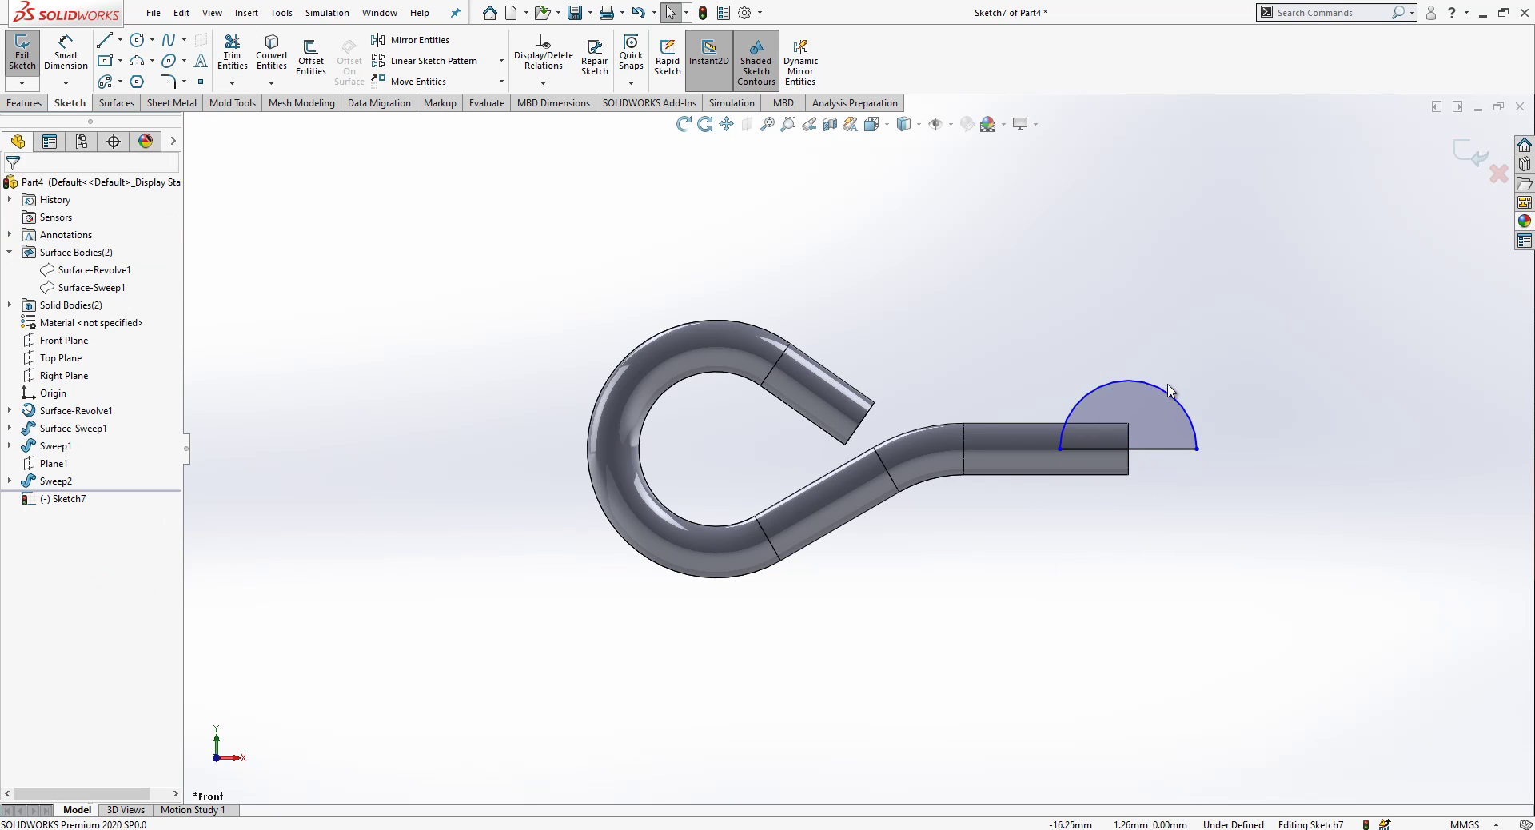
scroll(1191, 436, "down", 2)
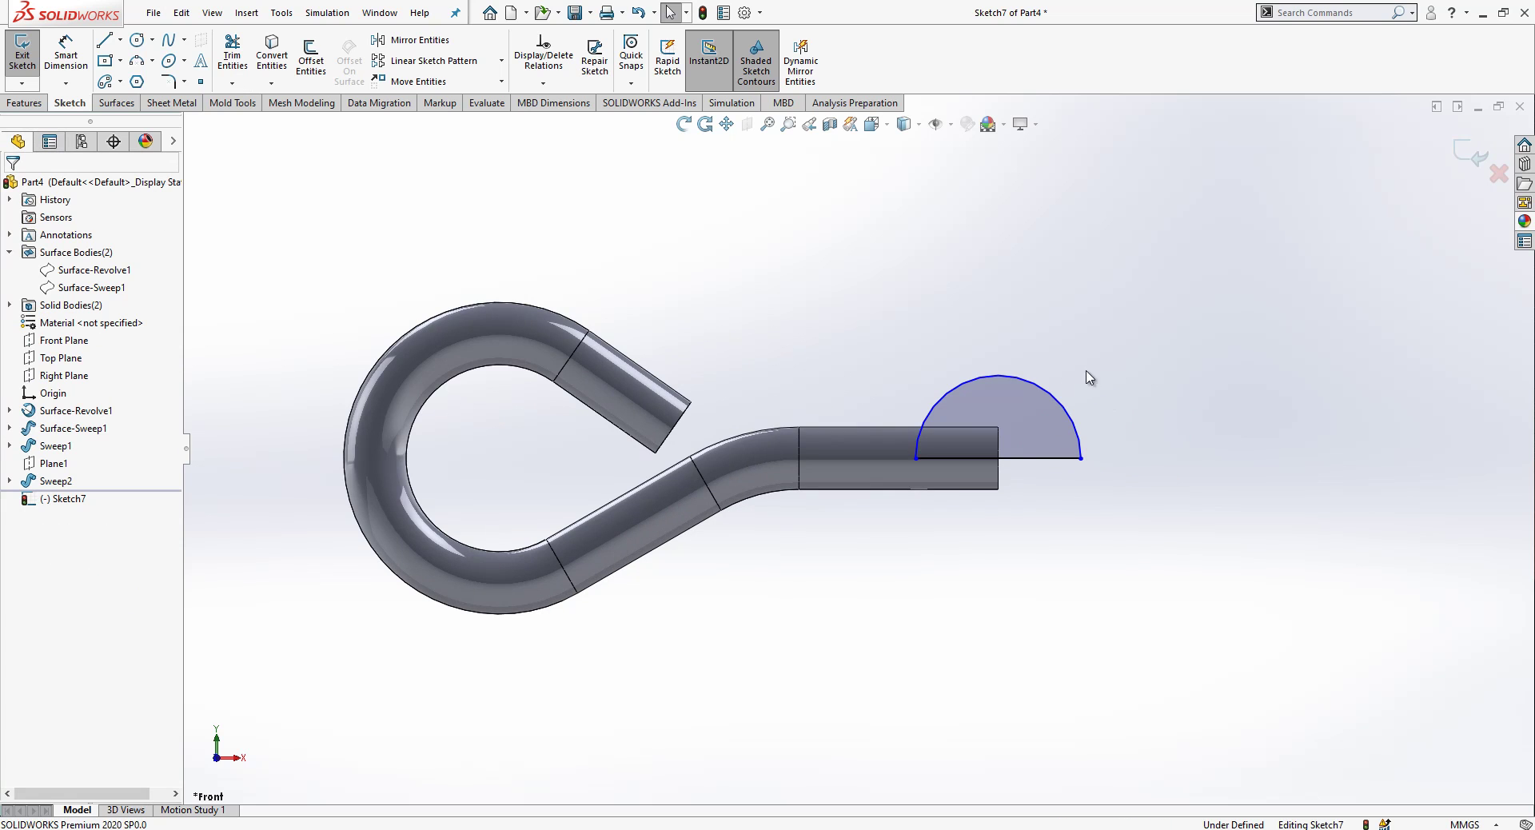
Dimension the half-circle arc to R1.50 and close Sketch7
key("d")
left_click(1029, 400)
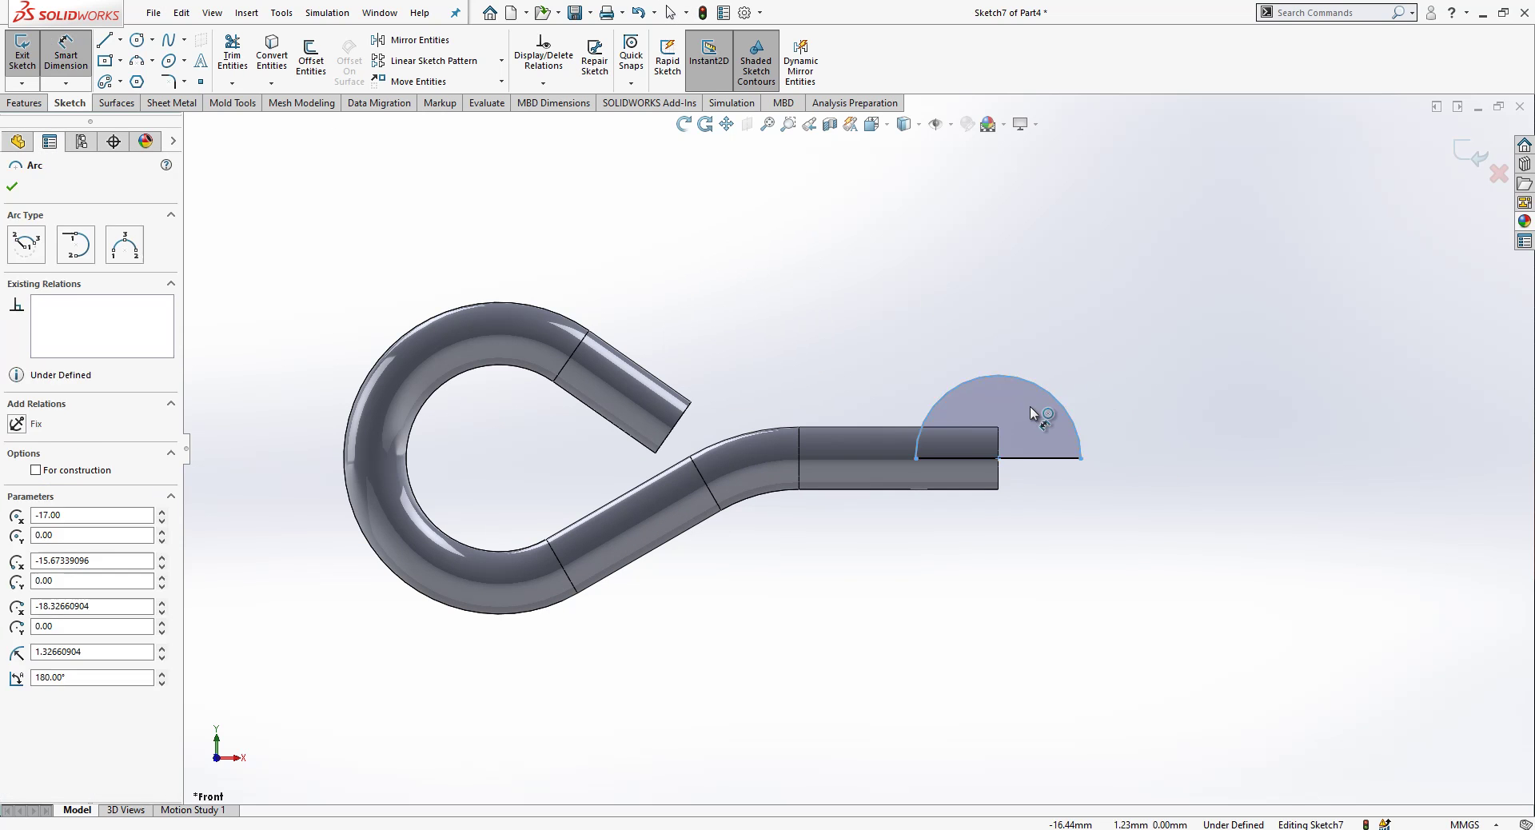
left_click(1029, 410)
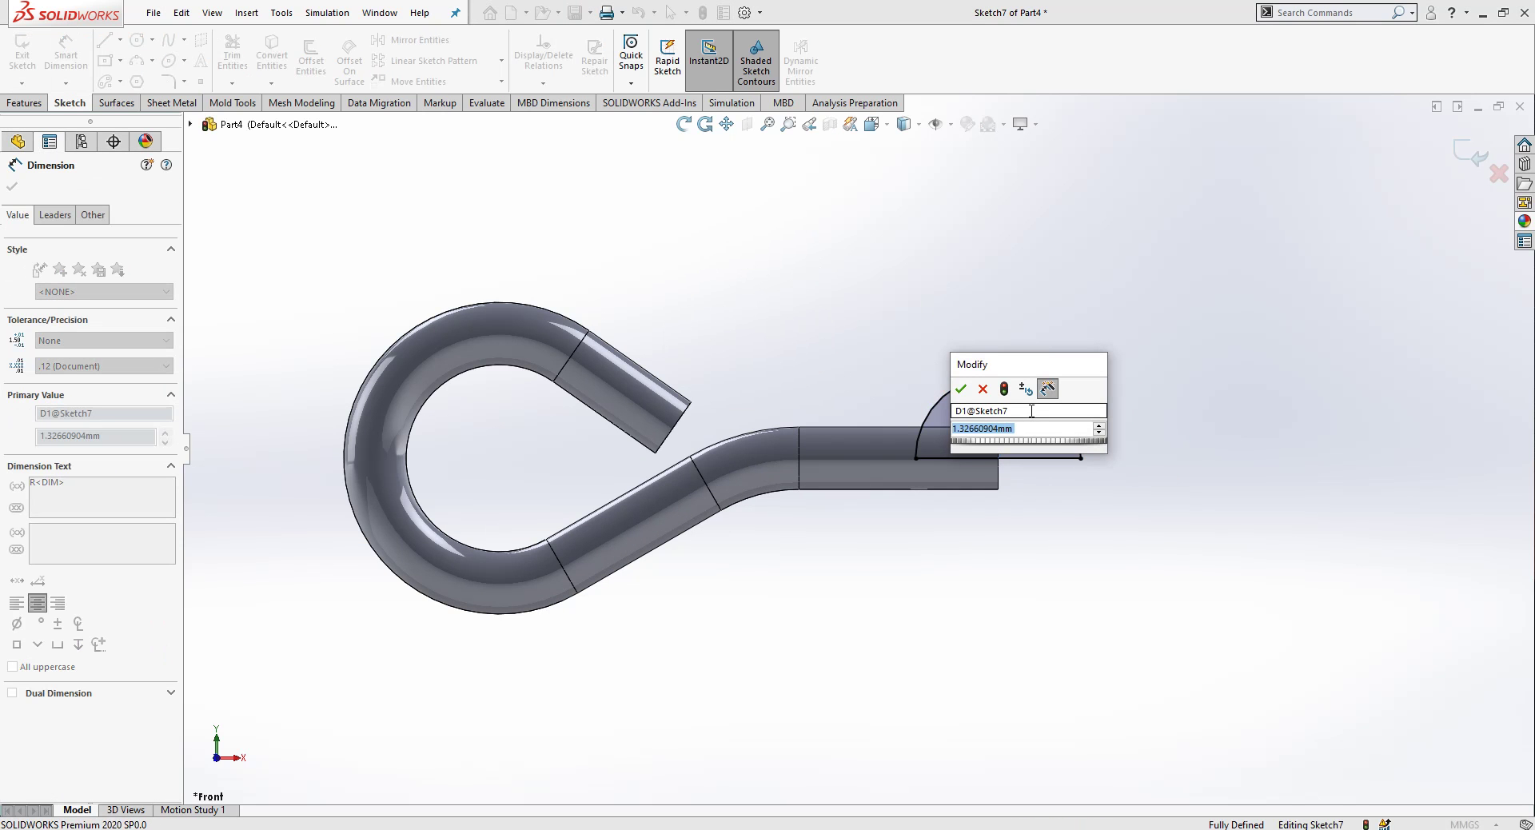
type("2")
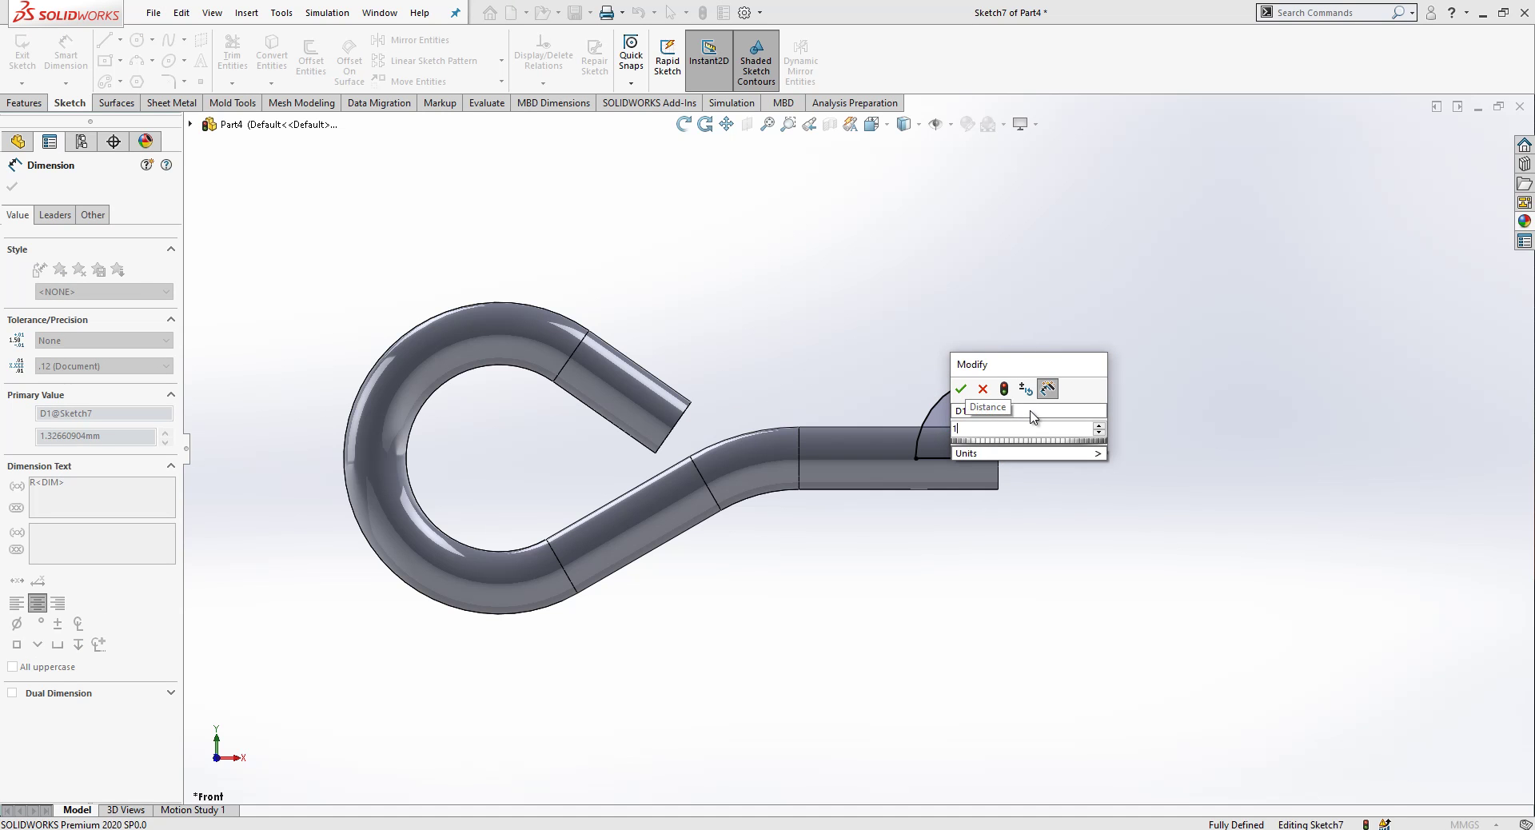
key("Return")
key("Escape")
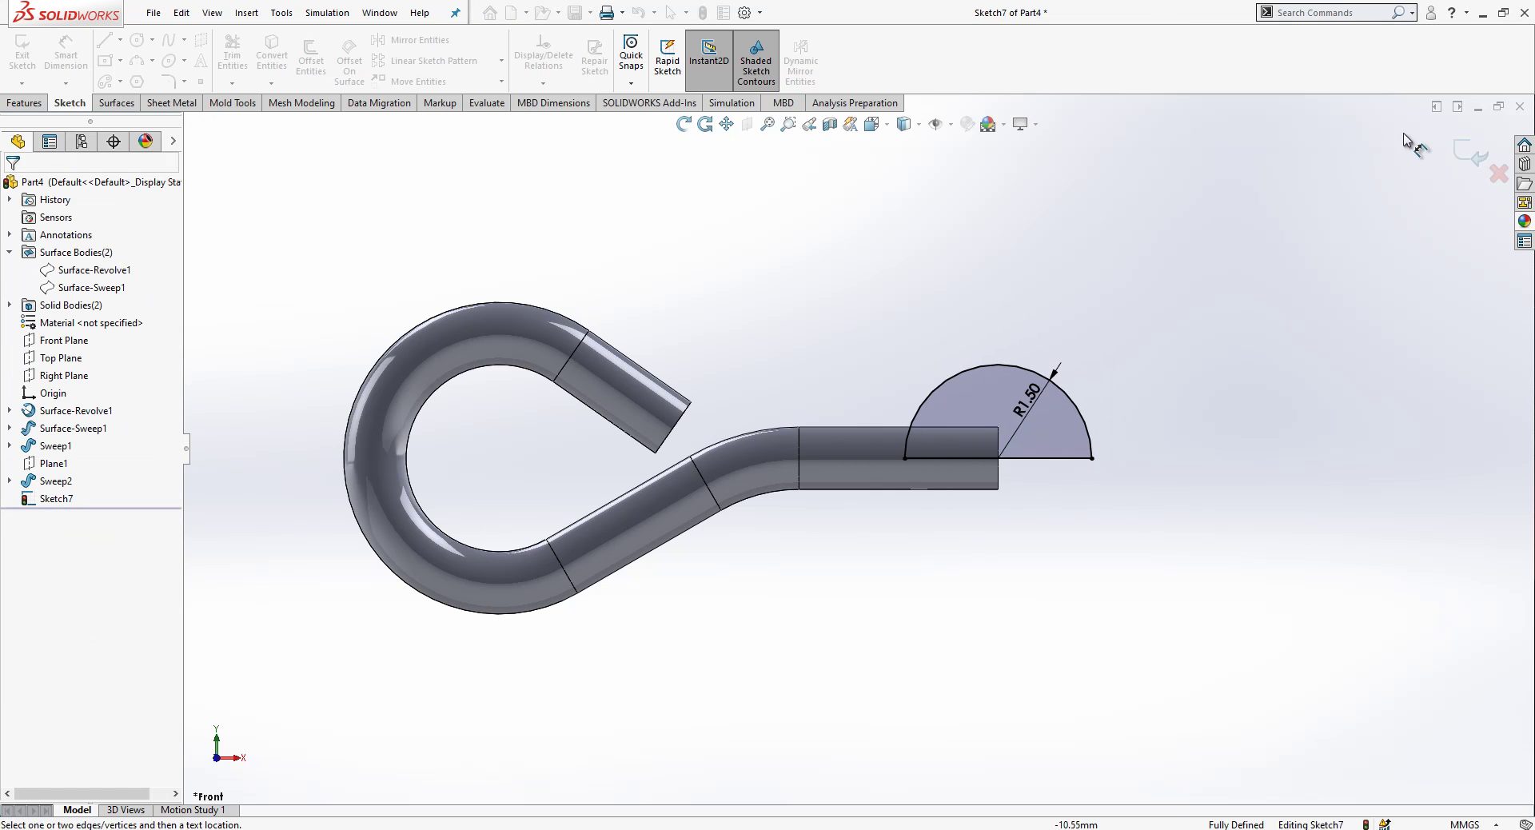
left_click(1470, 153)
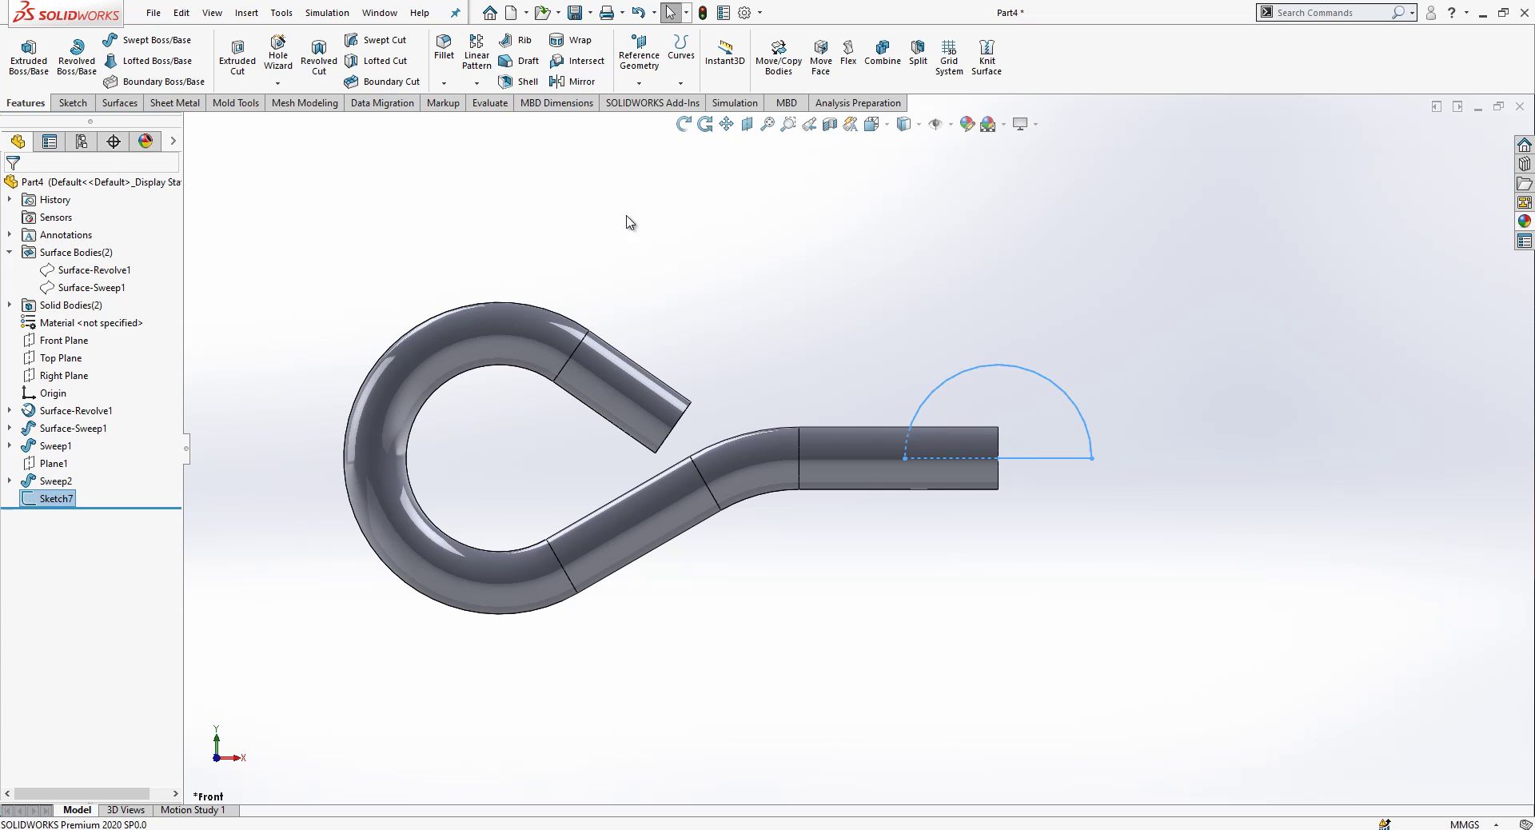
Revolve the half-disc 360° about its straight line to form the ball
left_click(77, 53)
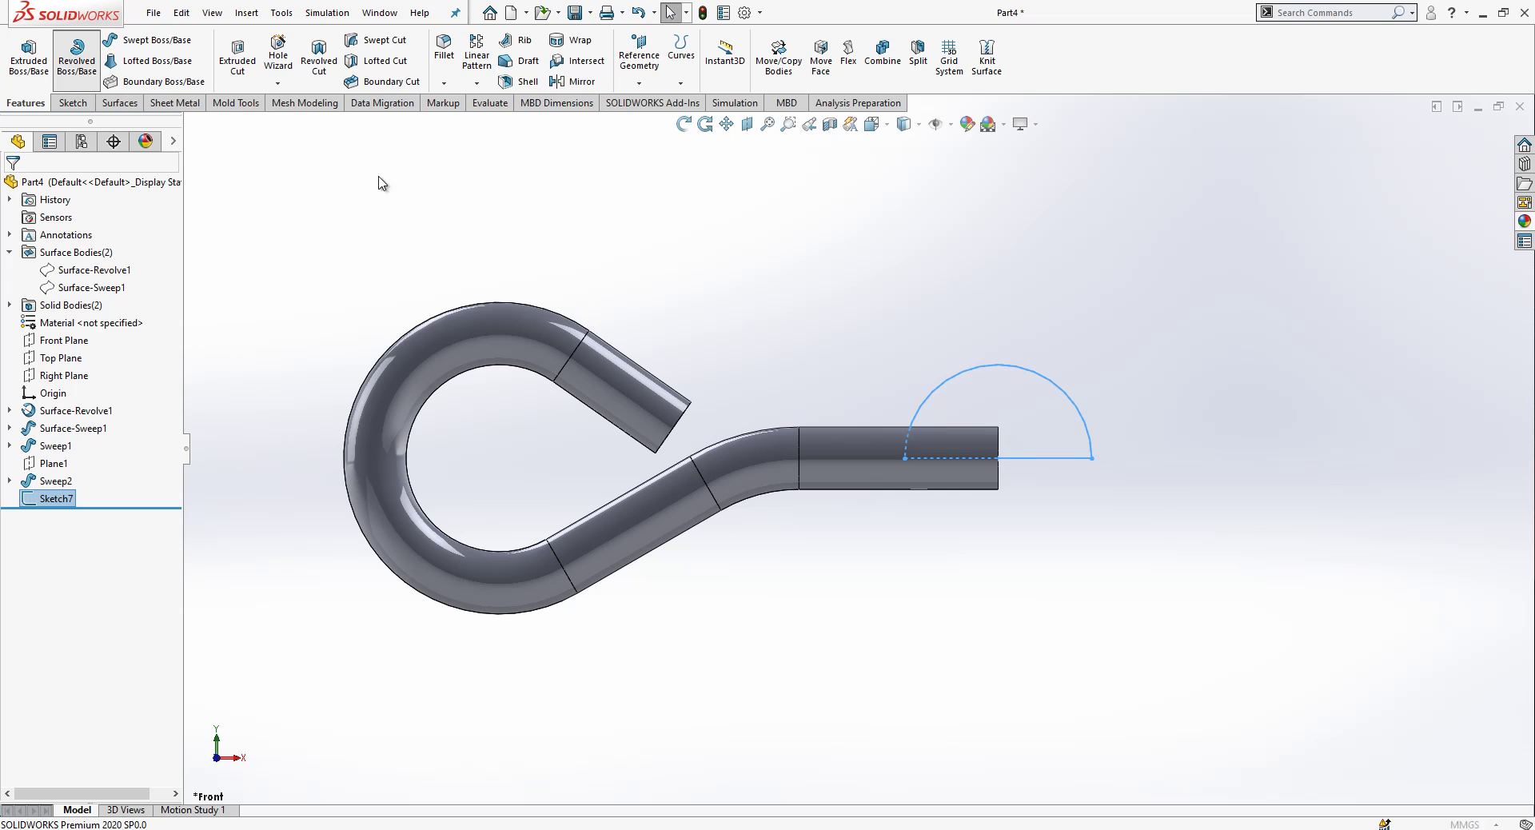
left_click(1031, 460)
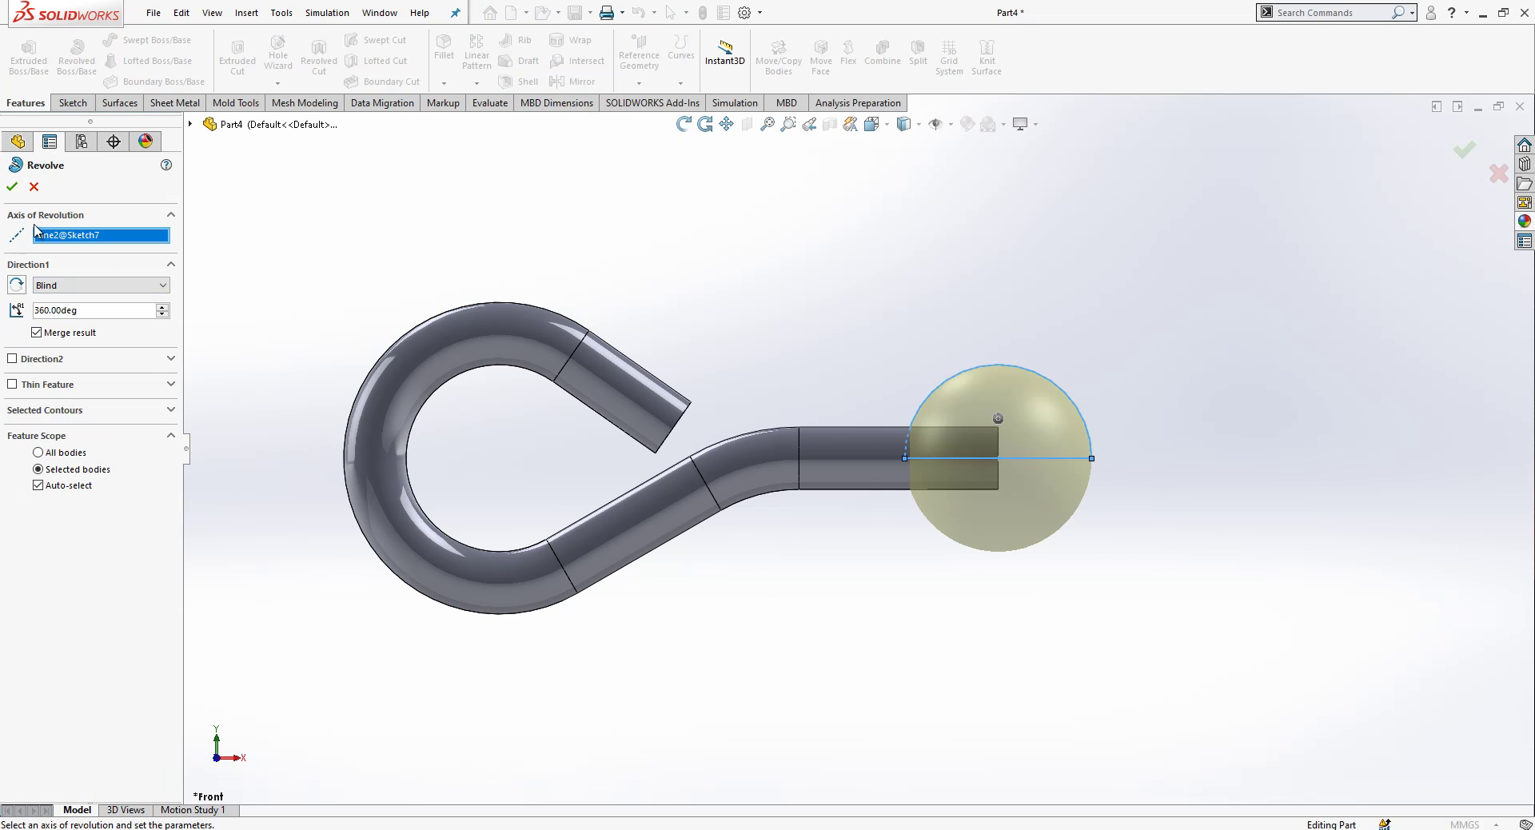
left_click(12, 186)
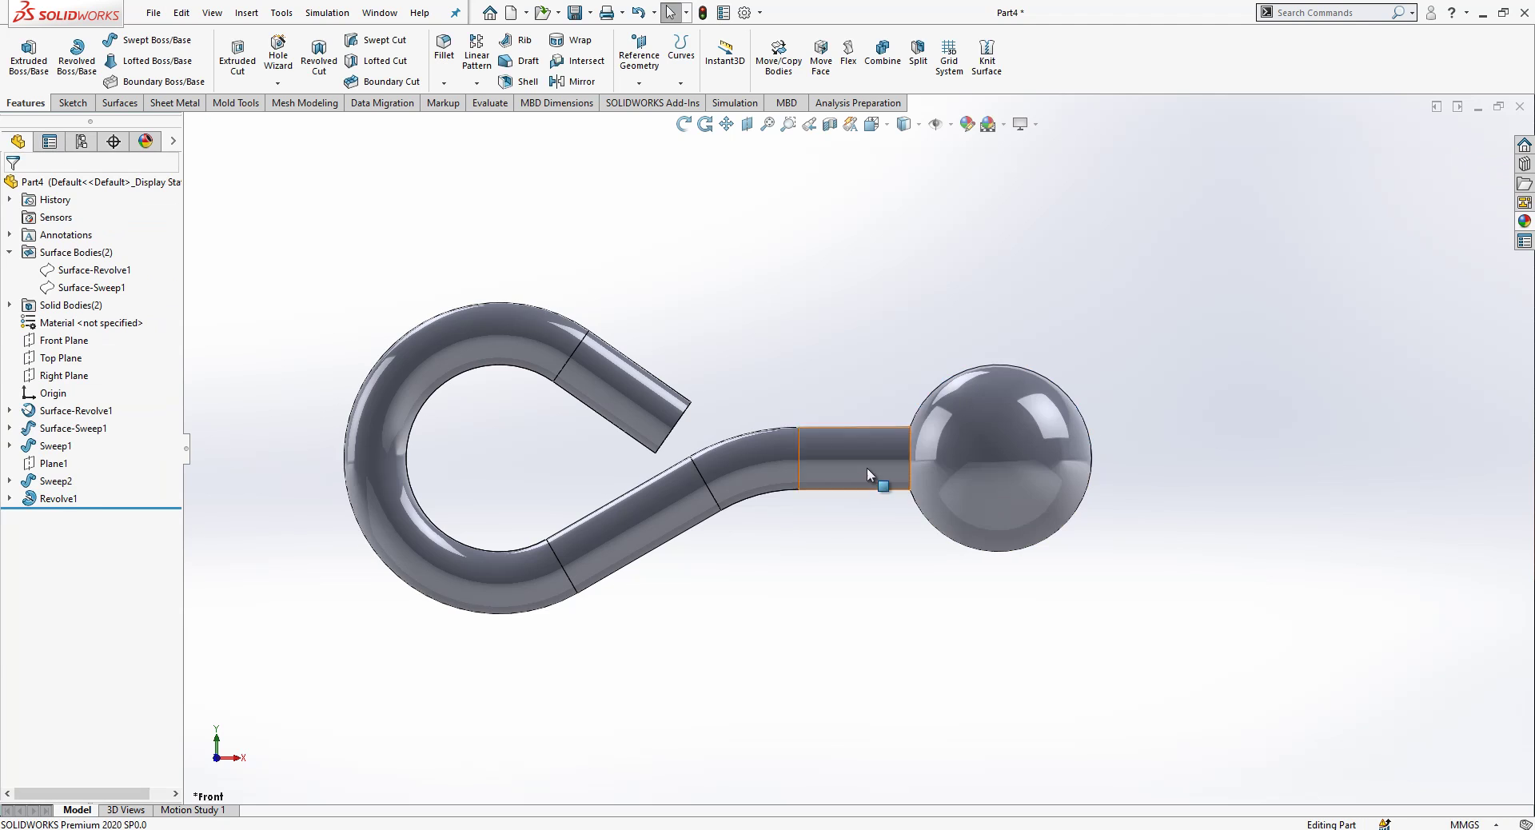
middle_click_drag(874, 477, 172, 298)
Hide and then re-show the Solid Bodies to bring the coil back into view
left_click(70, 305)
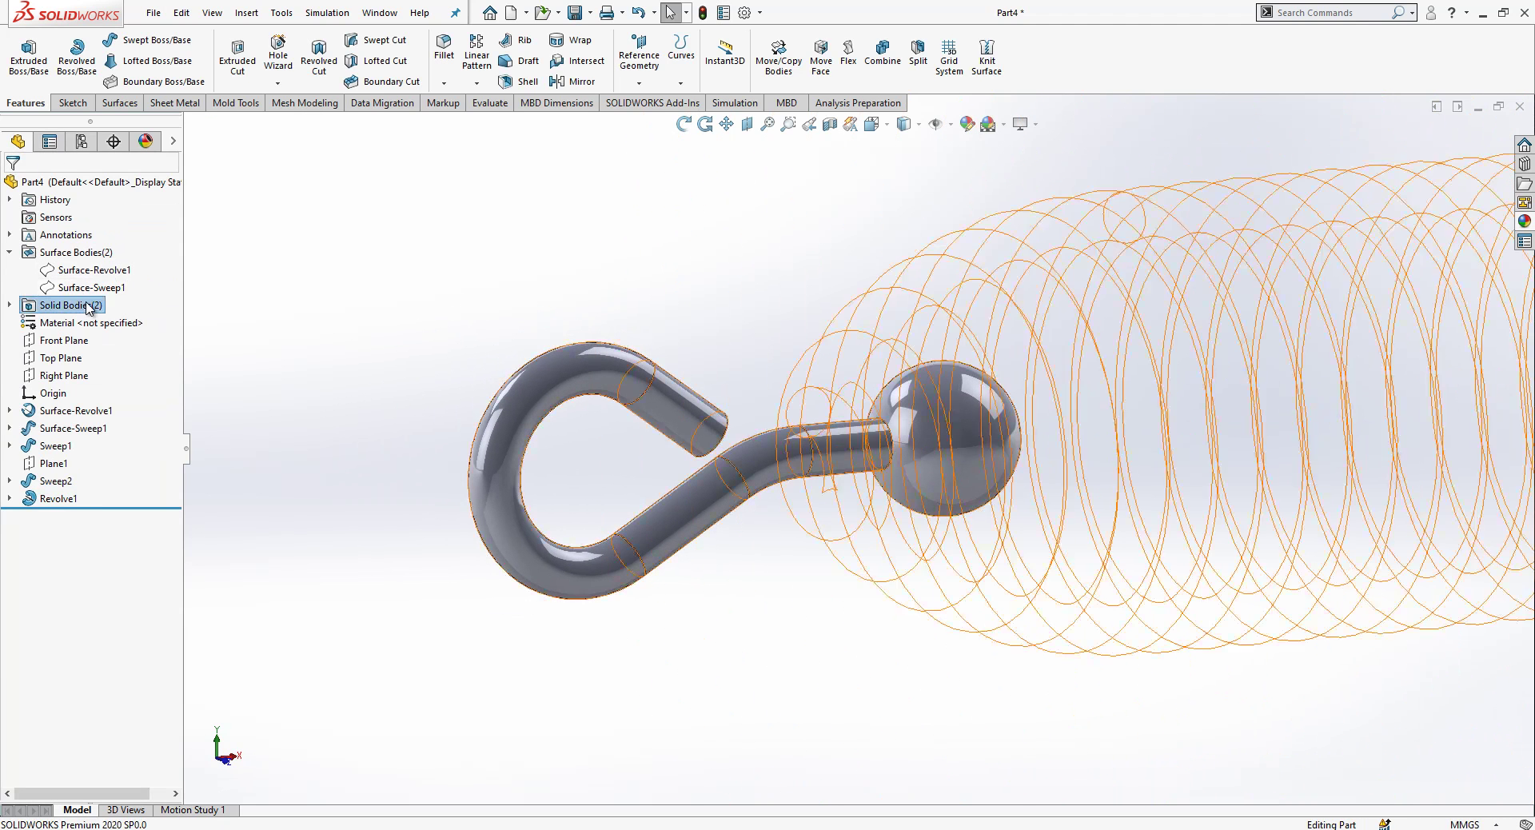
key("Delete")
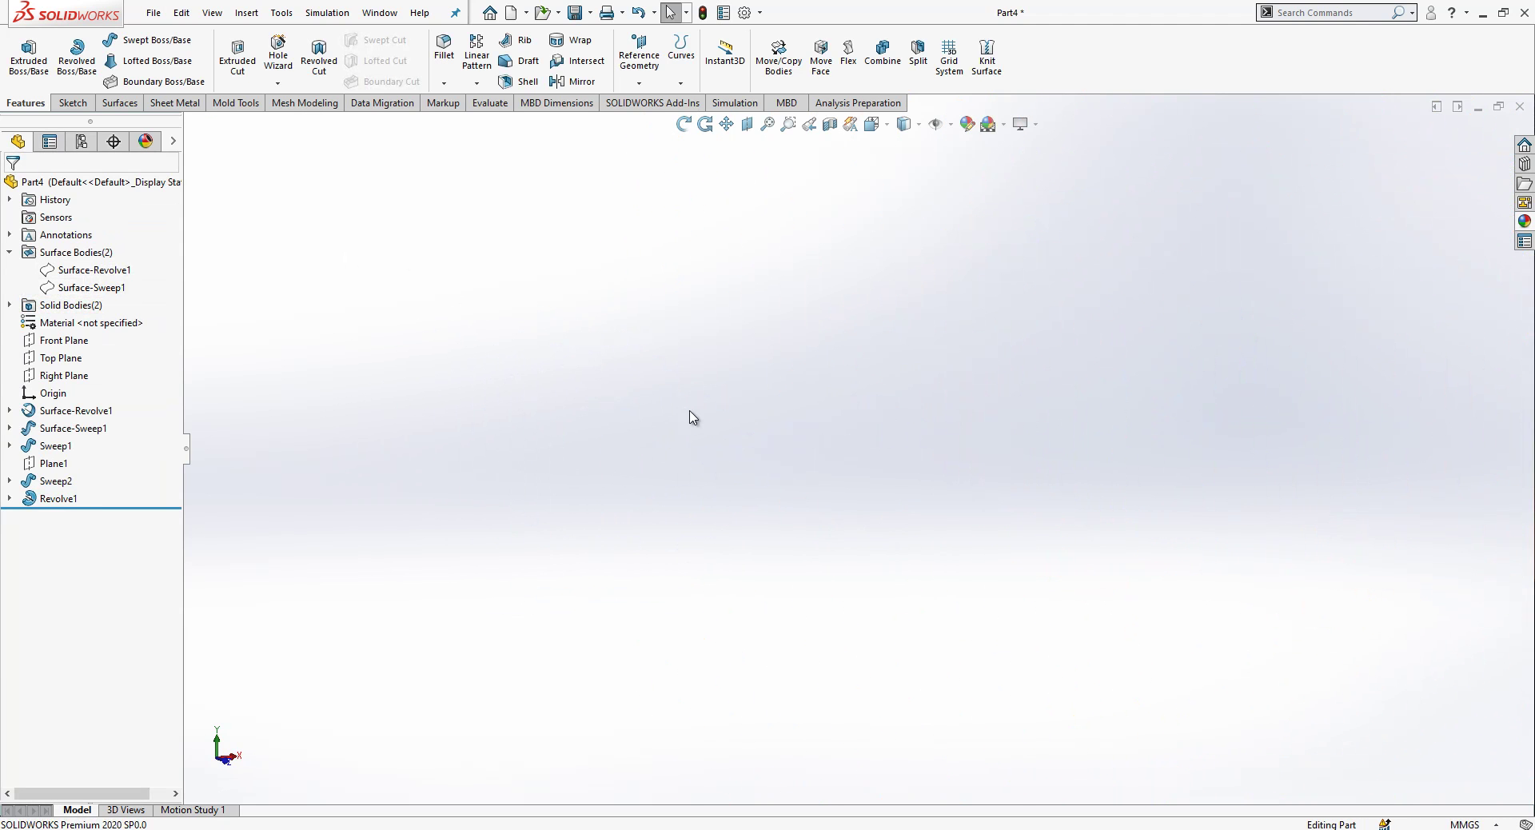
left_click(62, 307)
left_click(76, 279)
scroll(990, 387, "down", 5)
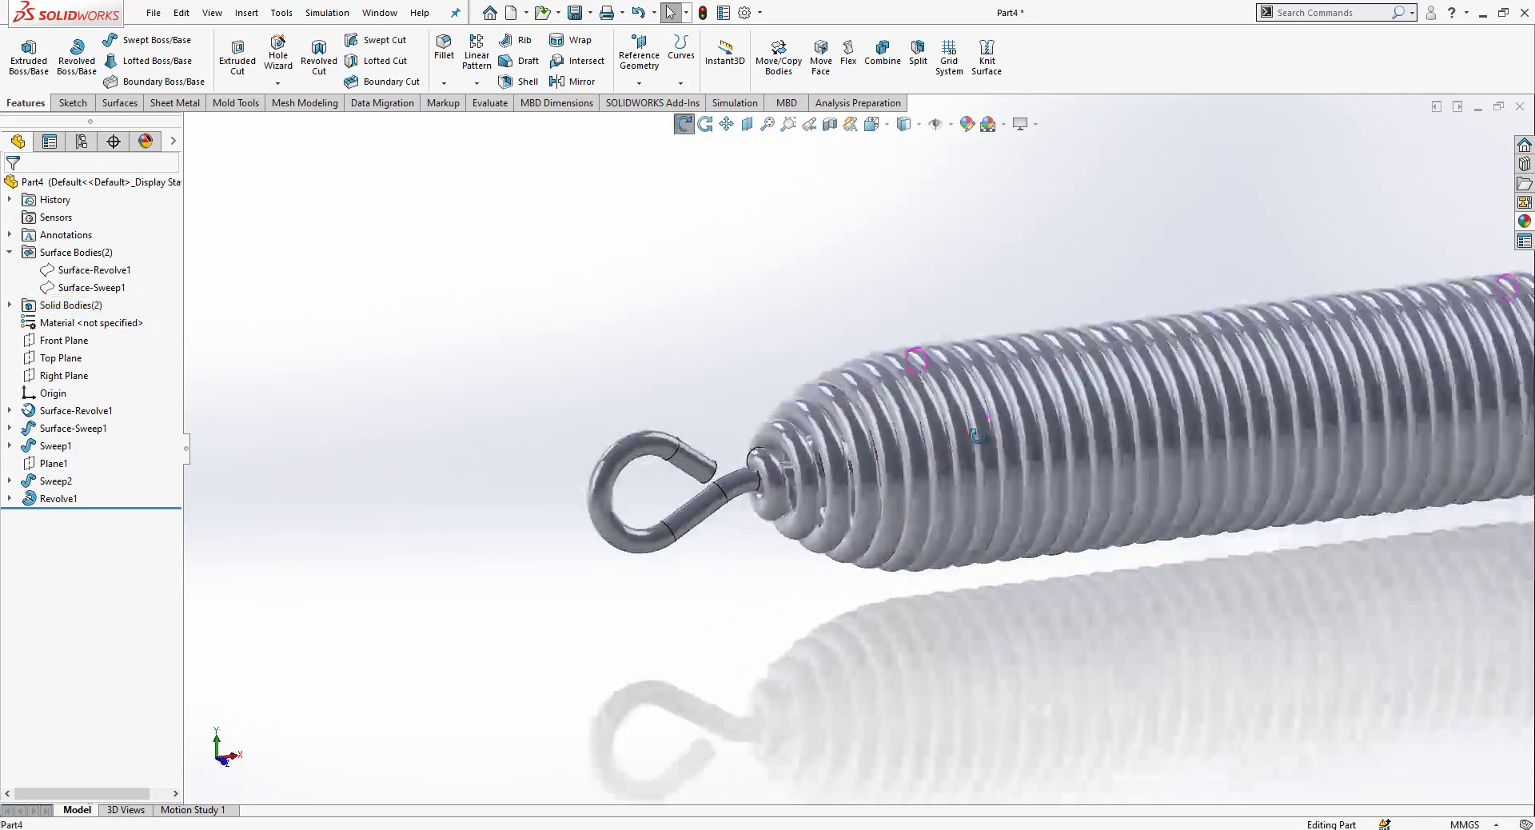
scroll(977, 436, "up", 5)
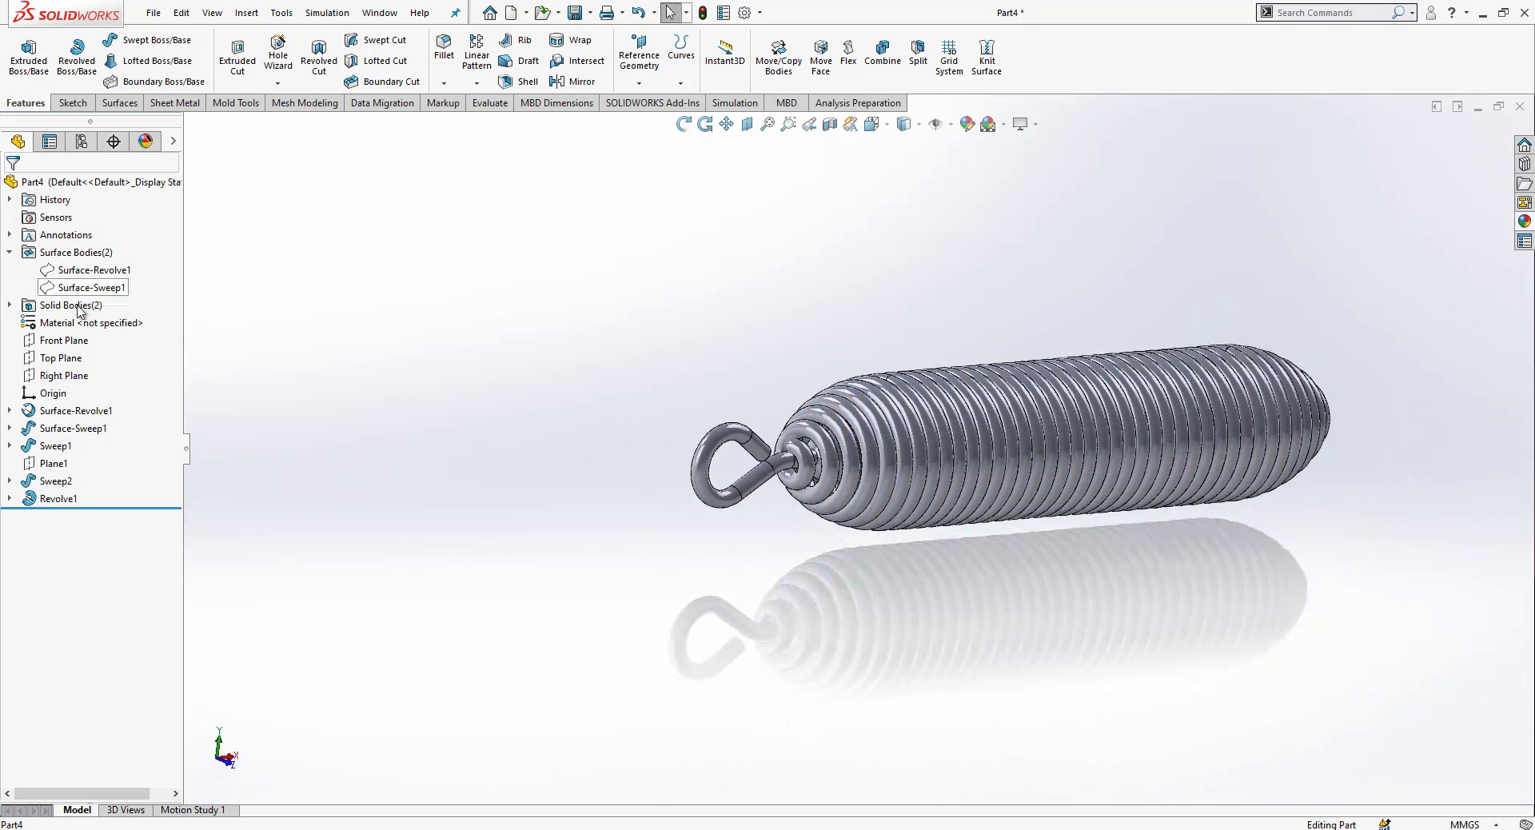
Mirror the Revolve1 hook-and-ball body about the Right Plane, creating Mirror1
left_click(74, 375)
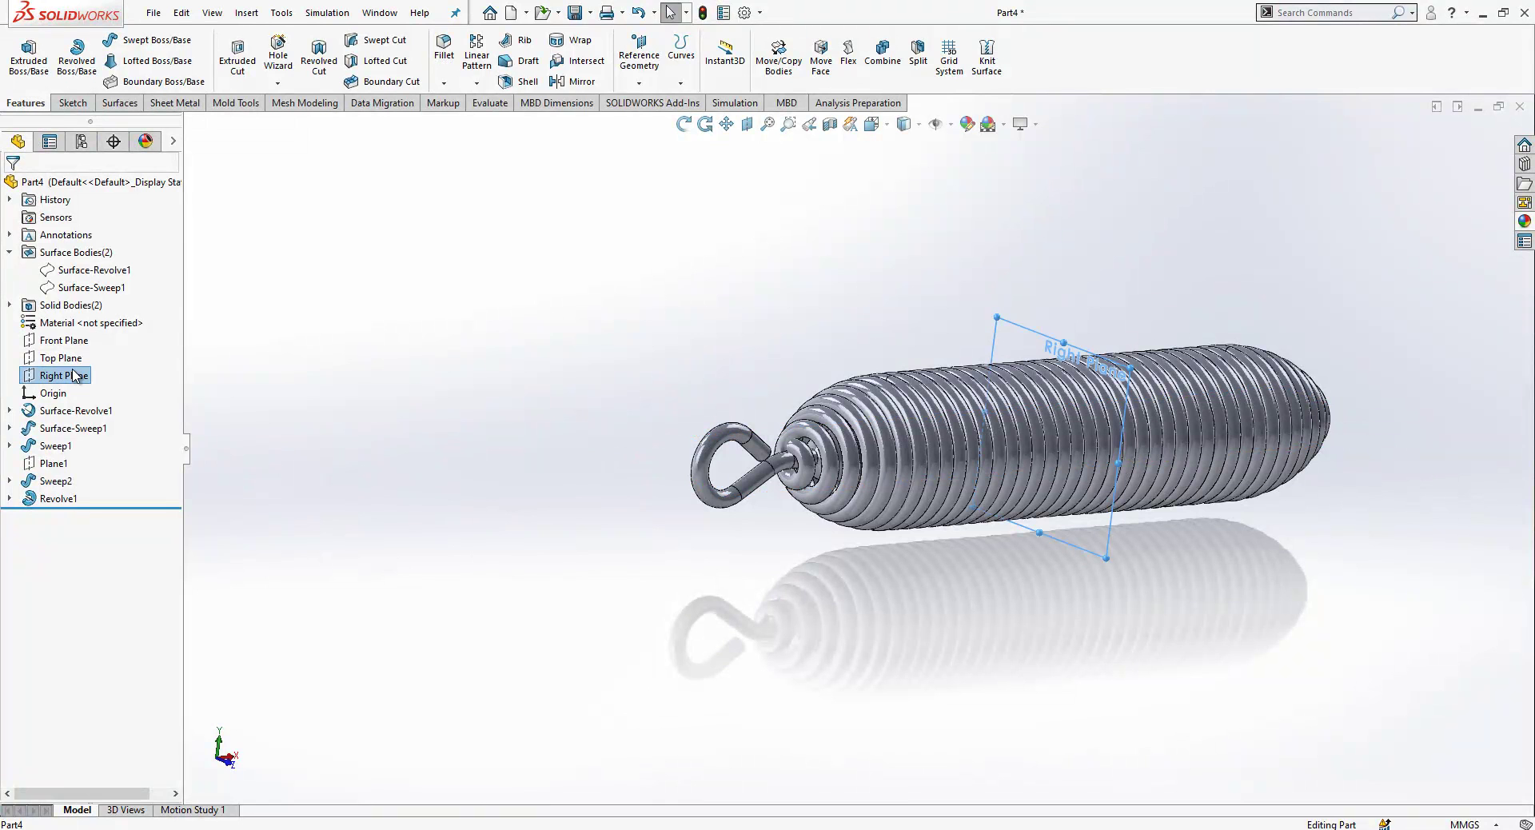
left_click(577, 82)
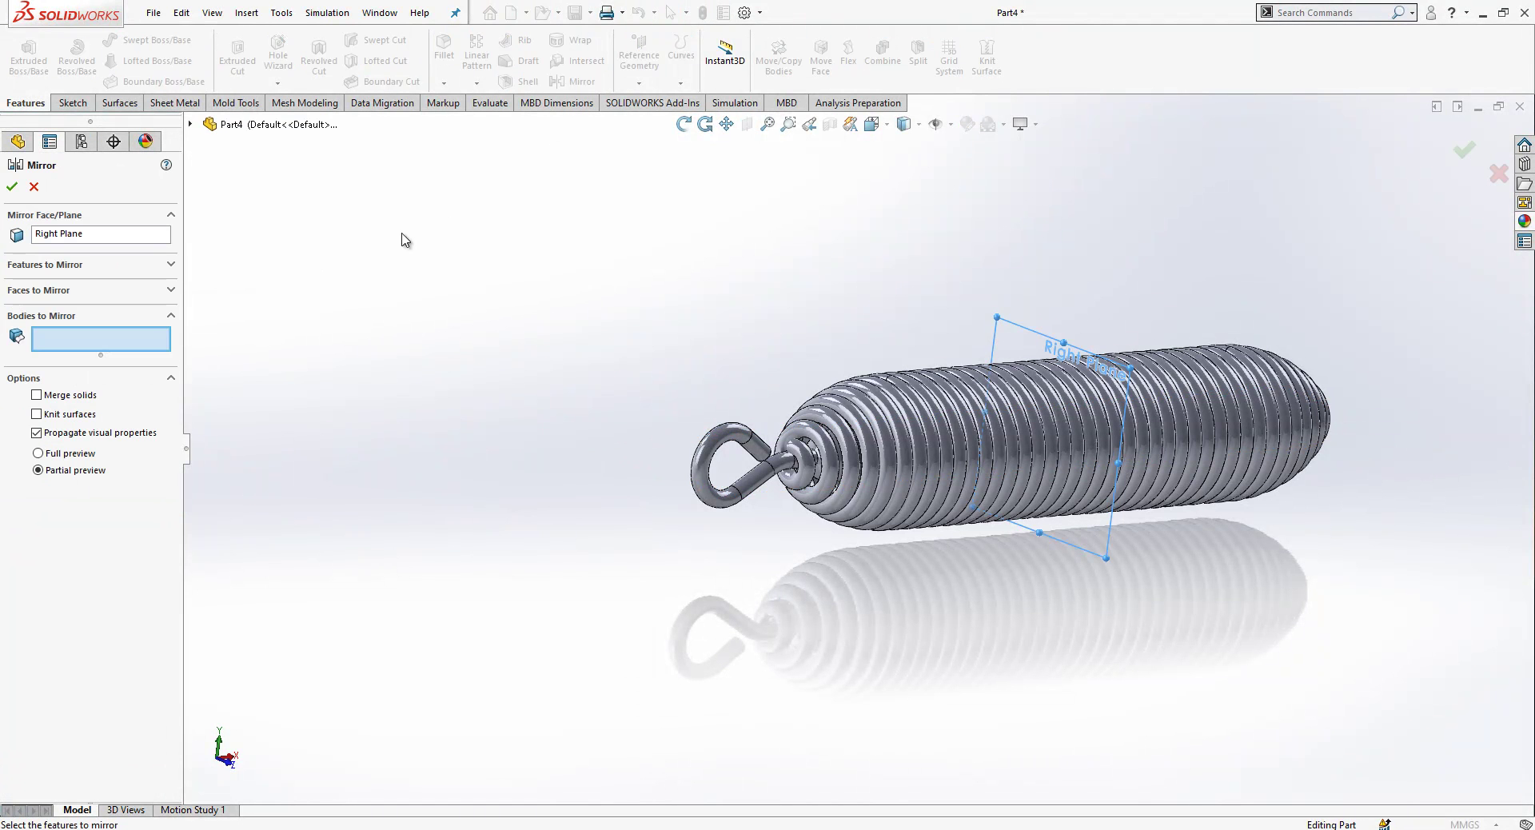
left_click(730, 436)
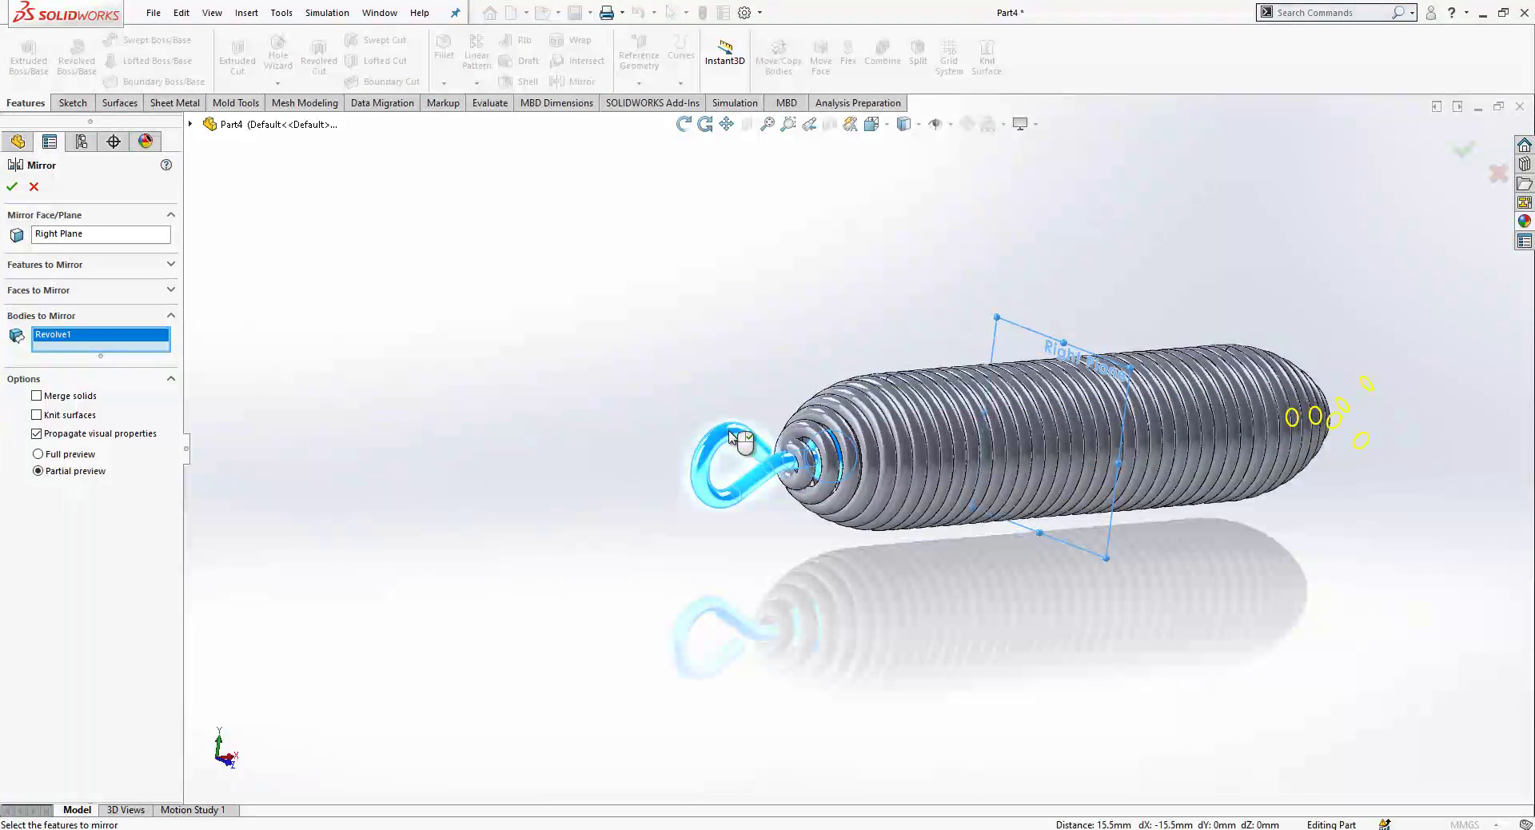
left_click(12, 186)
middle_click_drag(832, 247, 1326, 401)
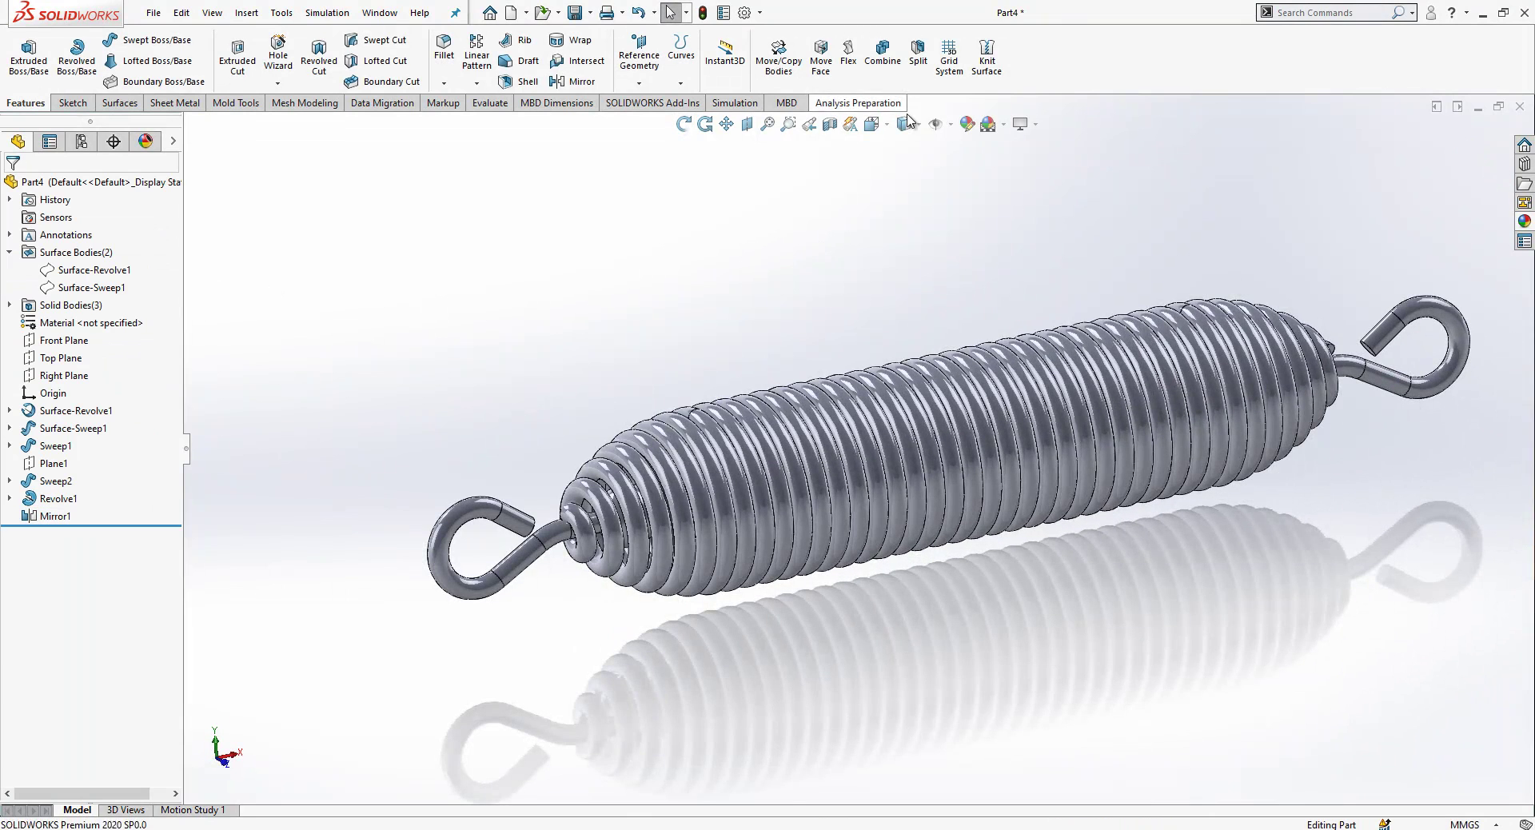
Set the display style to Shaded and apply the Plain White scene
left_click(905, 128)
left_click(905, 167)
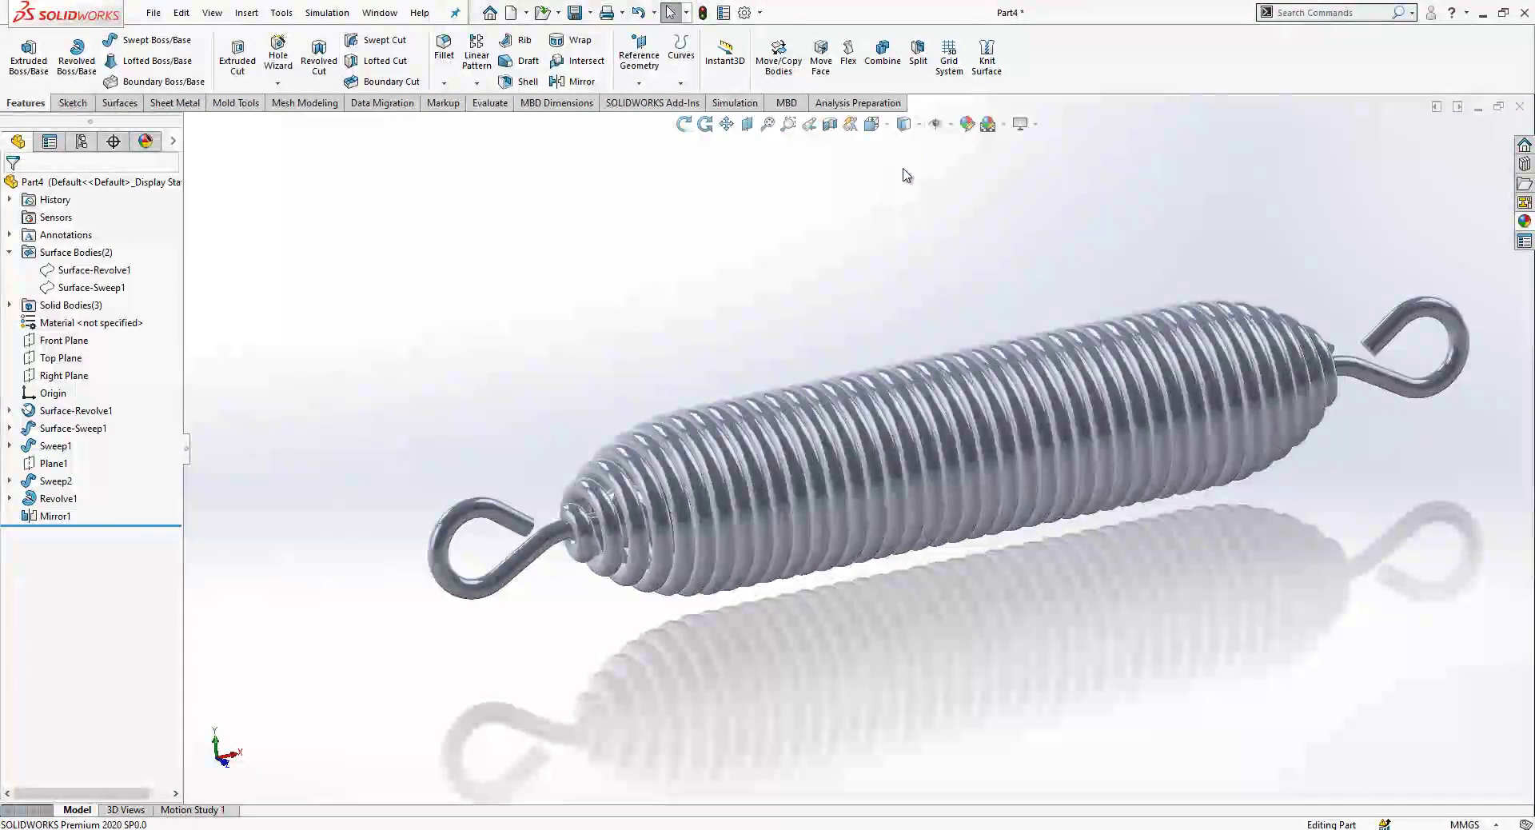
left_click(1003, 123)
left_click(1026, 166)
Rotate and zoom the view to inspect the finished spring
middle_click_drag(942, 434, 1048, 507)
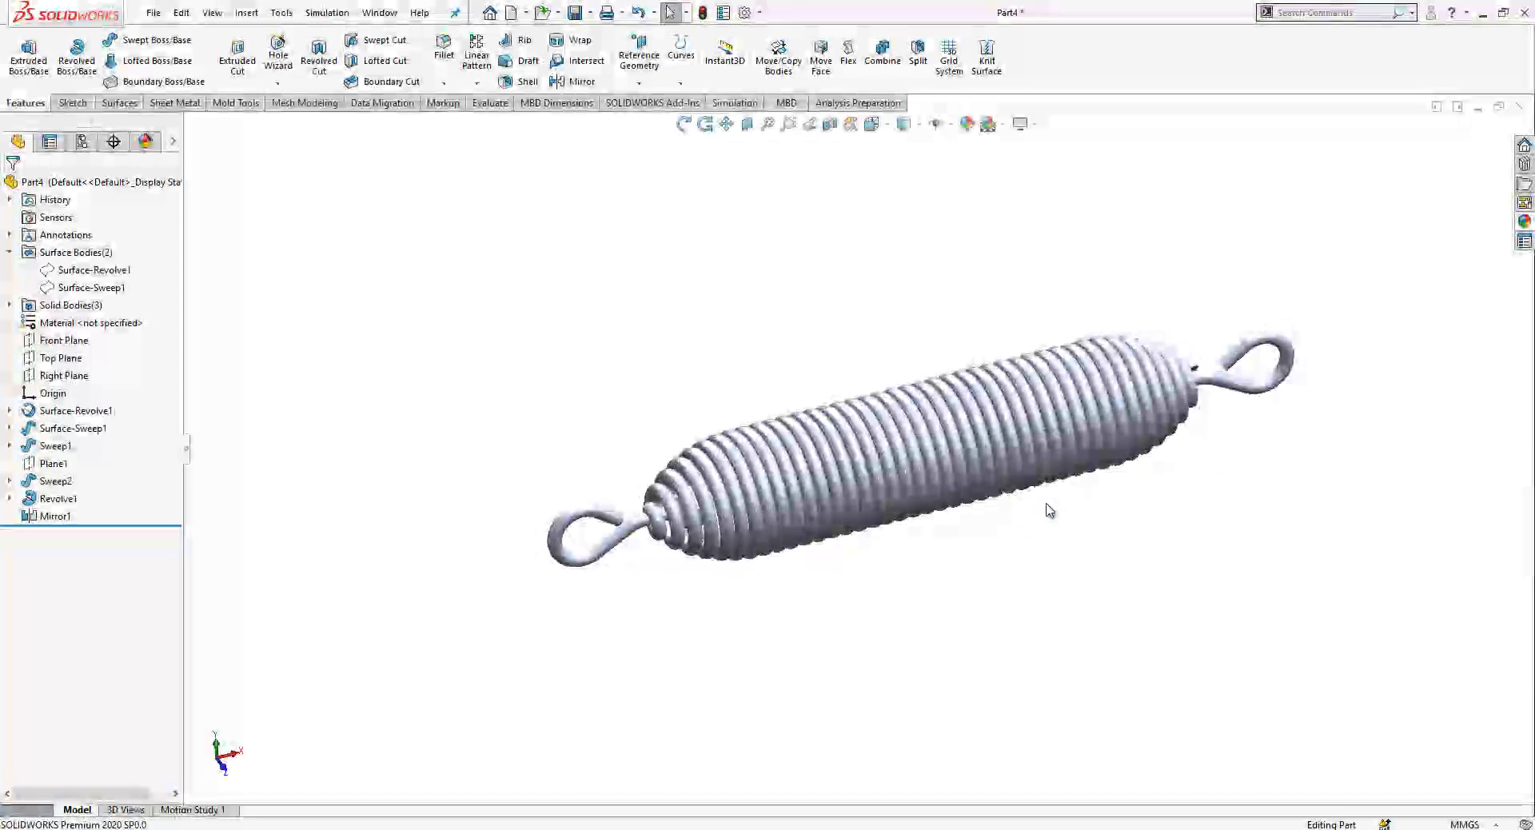
scroll(621, 477, "down", 5)
scroll(669, 497, "down", 3)
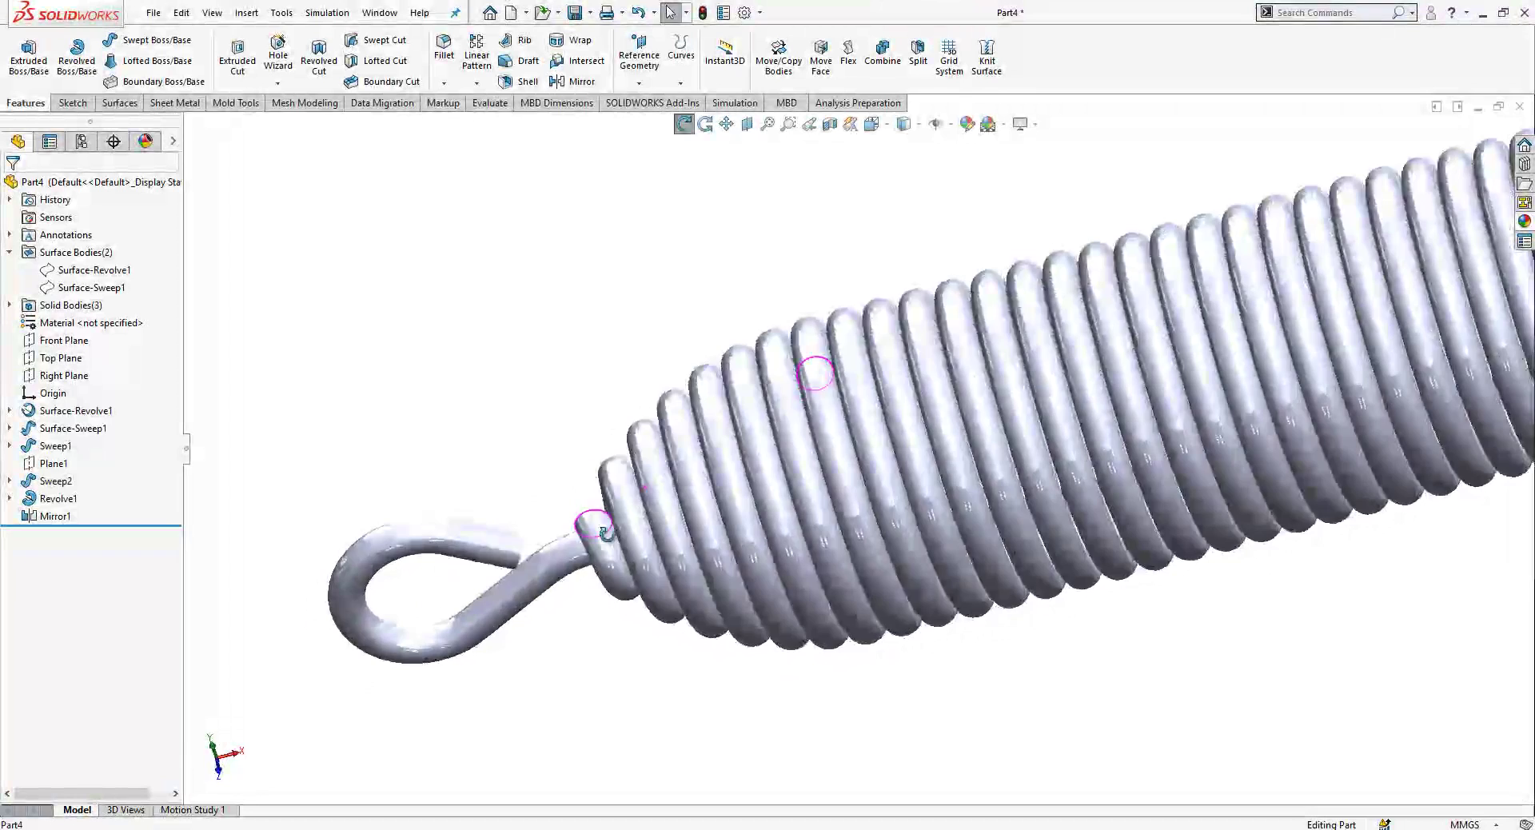
scroll(695, 469, "up", 5)
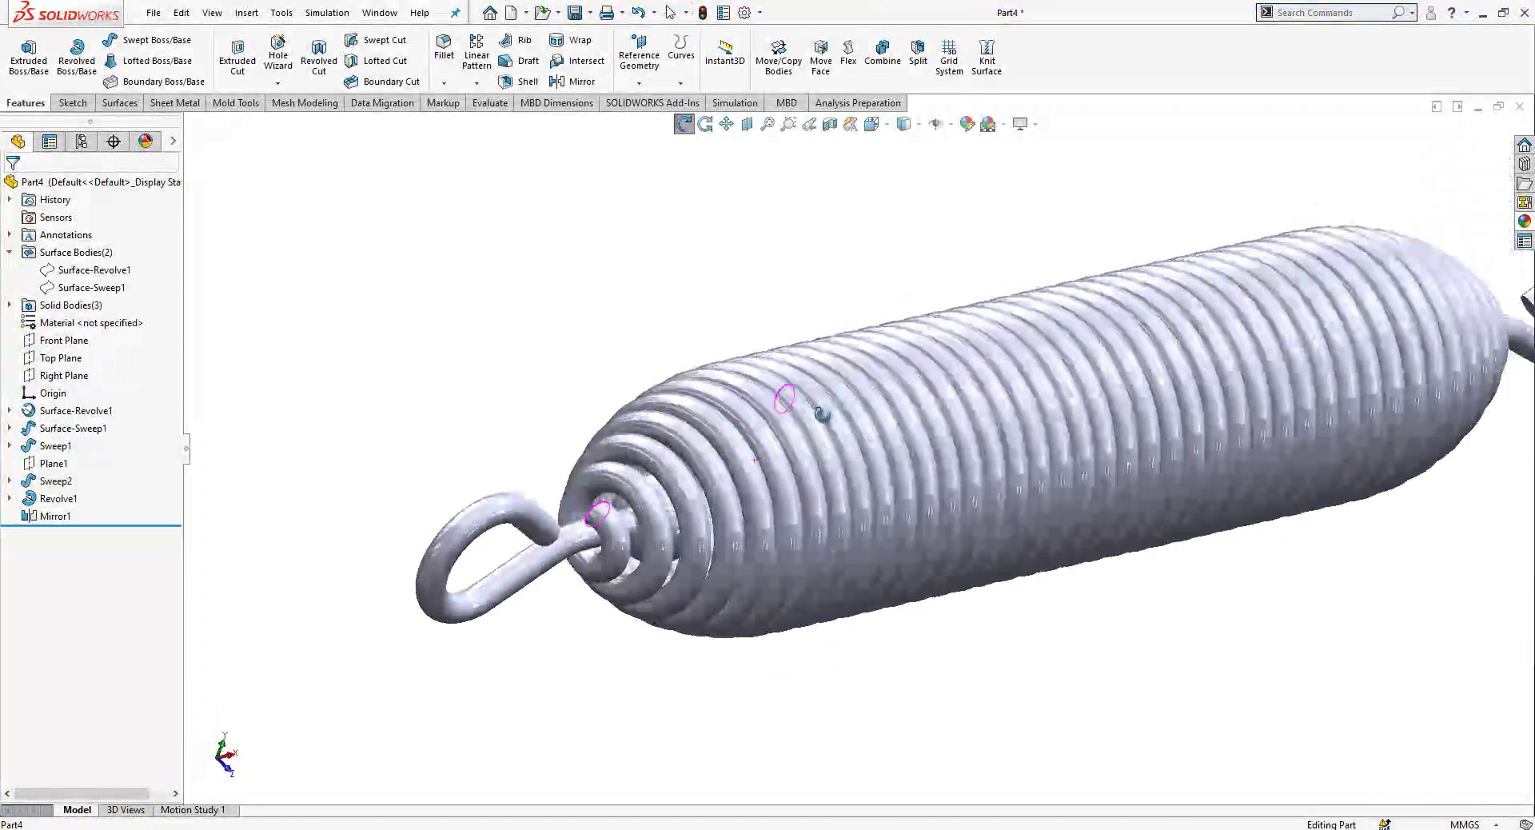
scroll(781, 439, "down", 5)
scroll(640, 526, "down", 2)
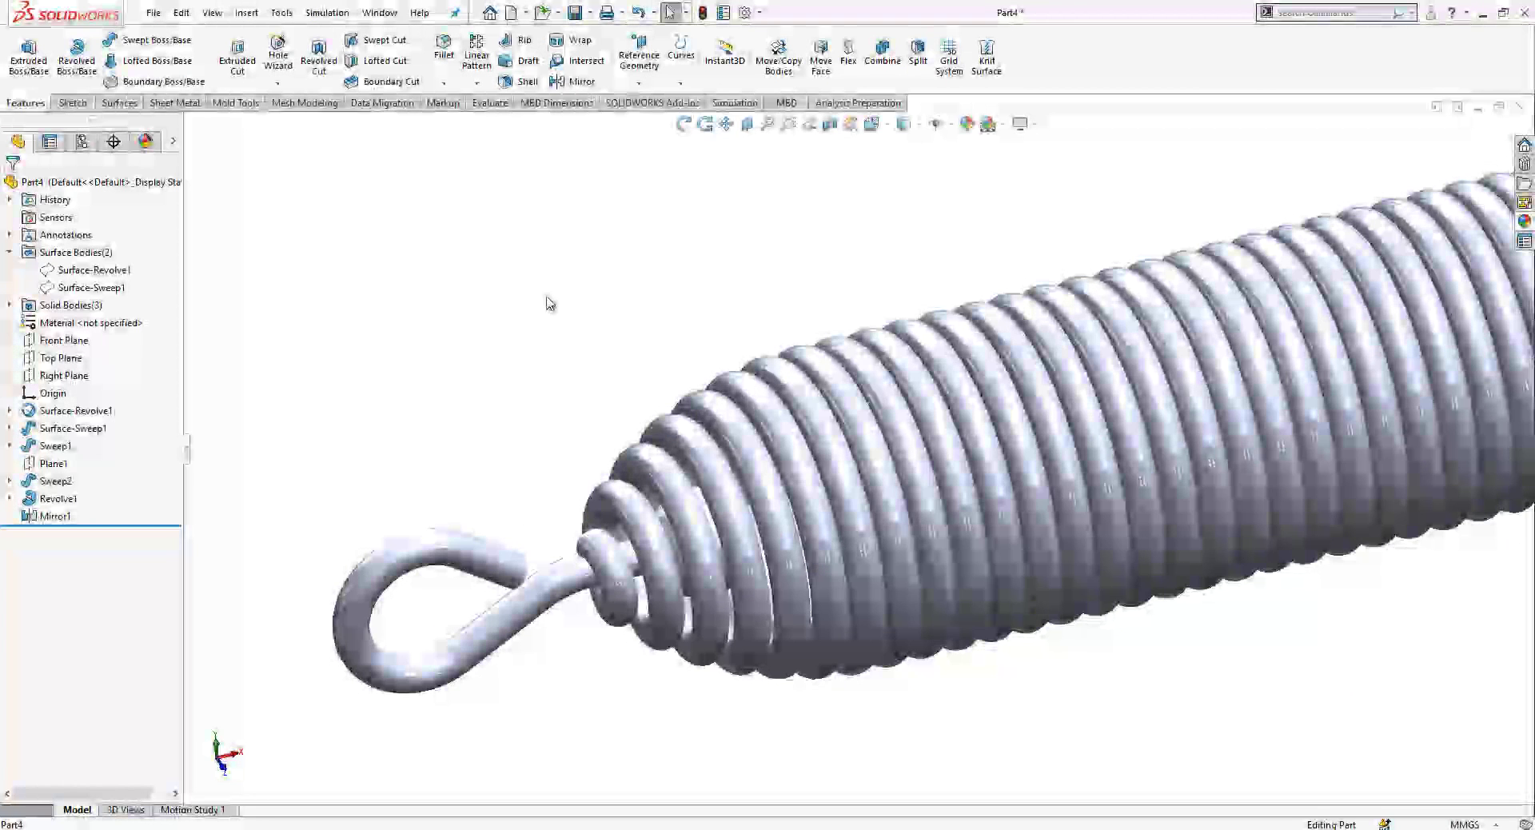
scroll(553, 384, "up", 4)
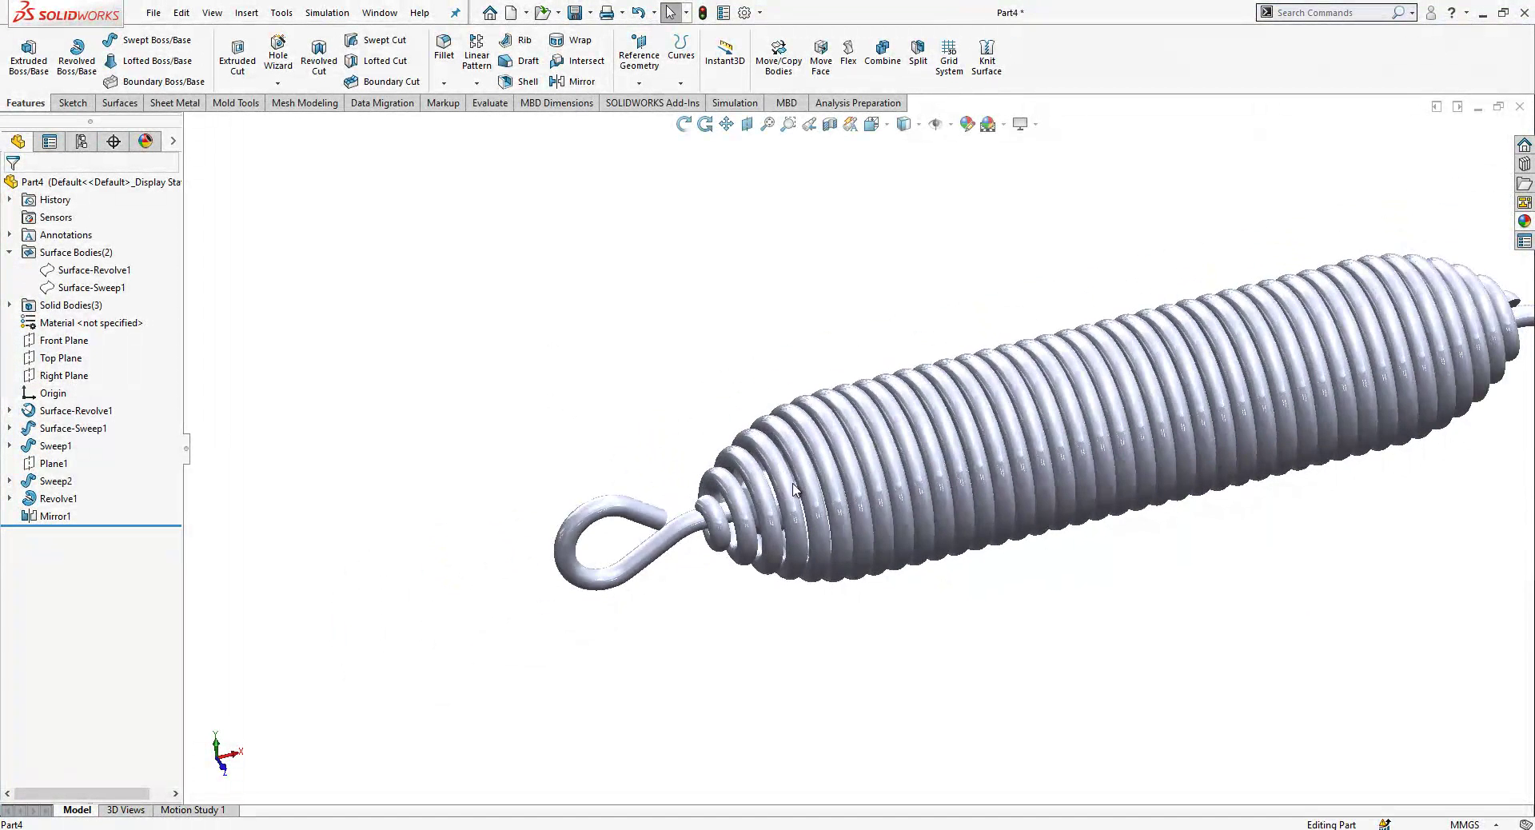
scroll(1087, 559, "up", 3)
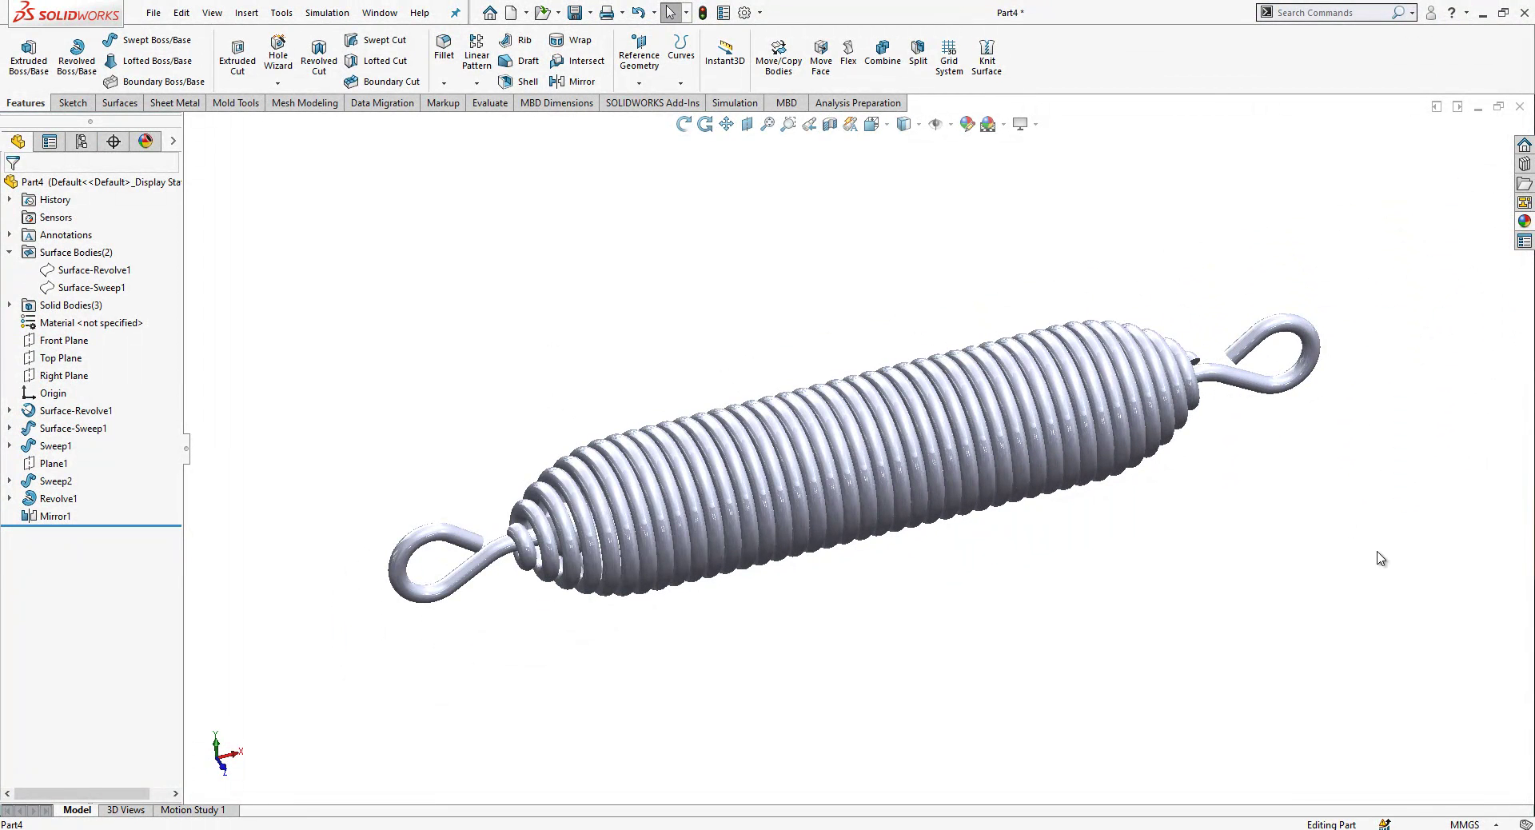